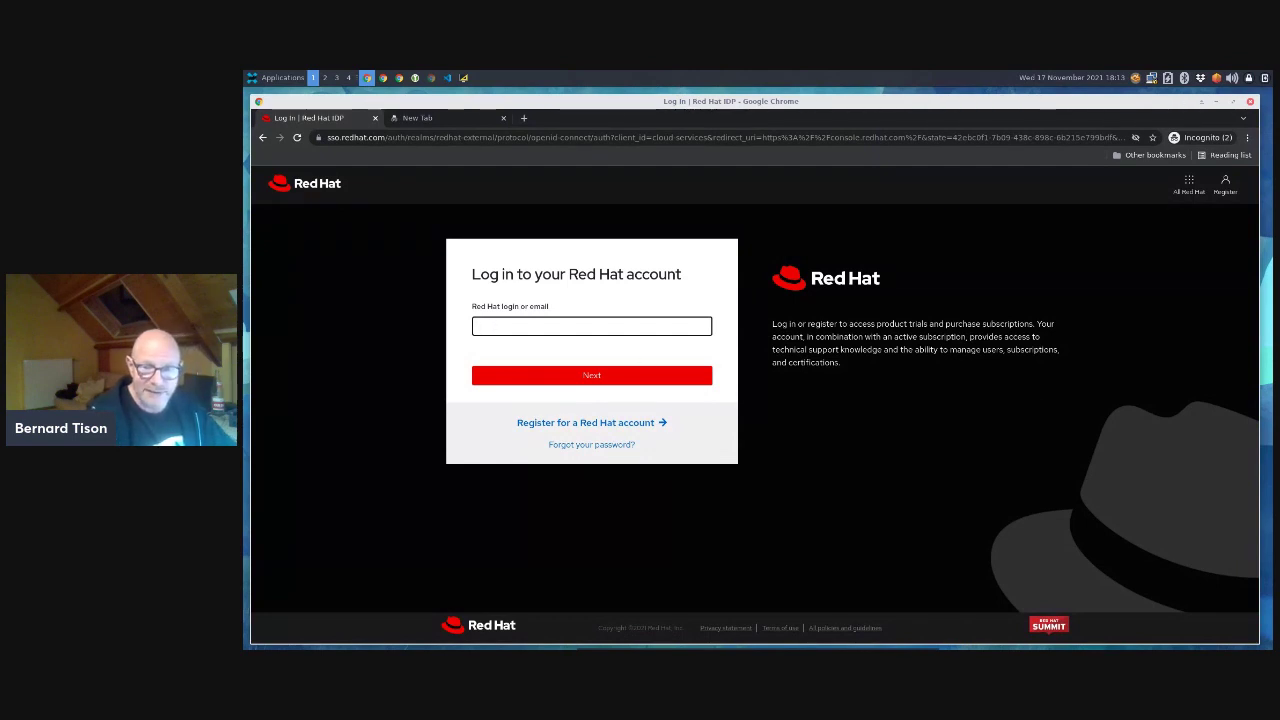
- Switch to KeePassXC for the Red Hat login, paste it into the login form and continue to the password prompt
mouse_move(848, 640)
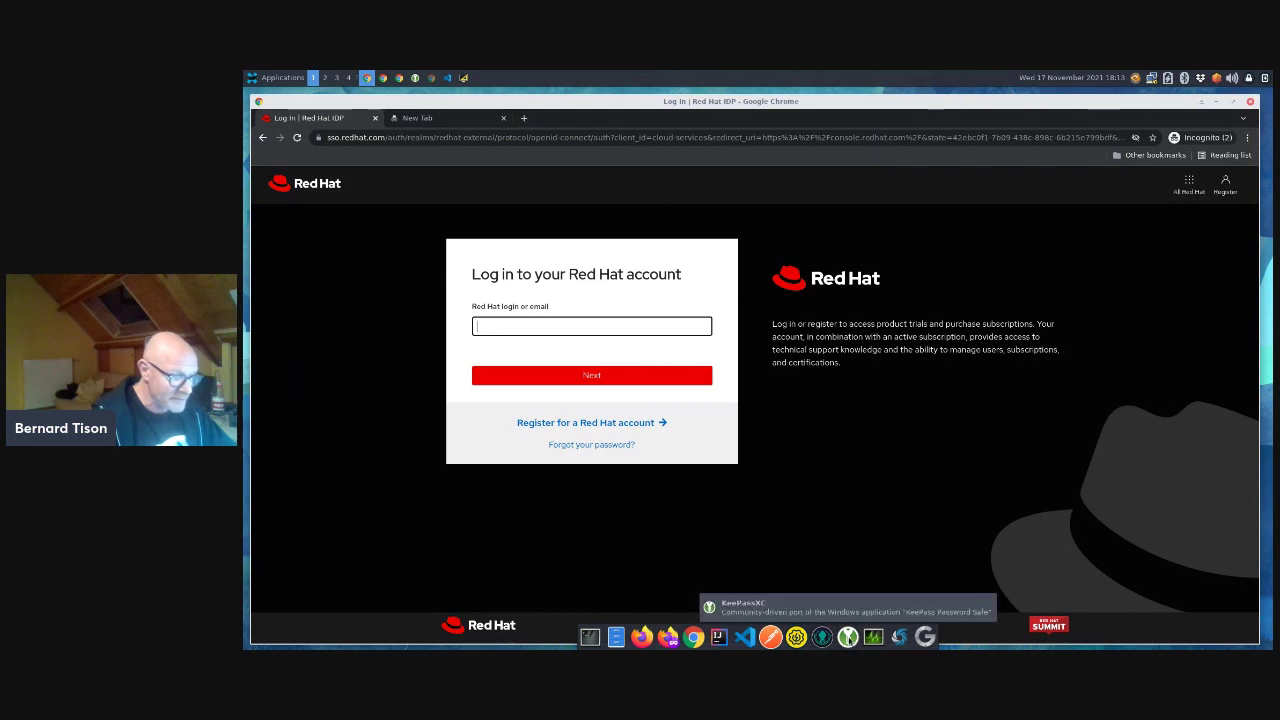
left_click(848, 637)
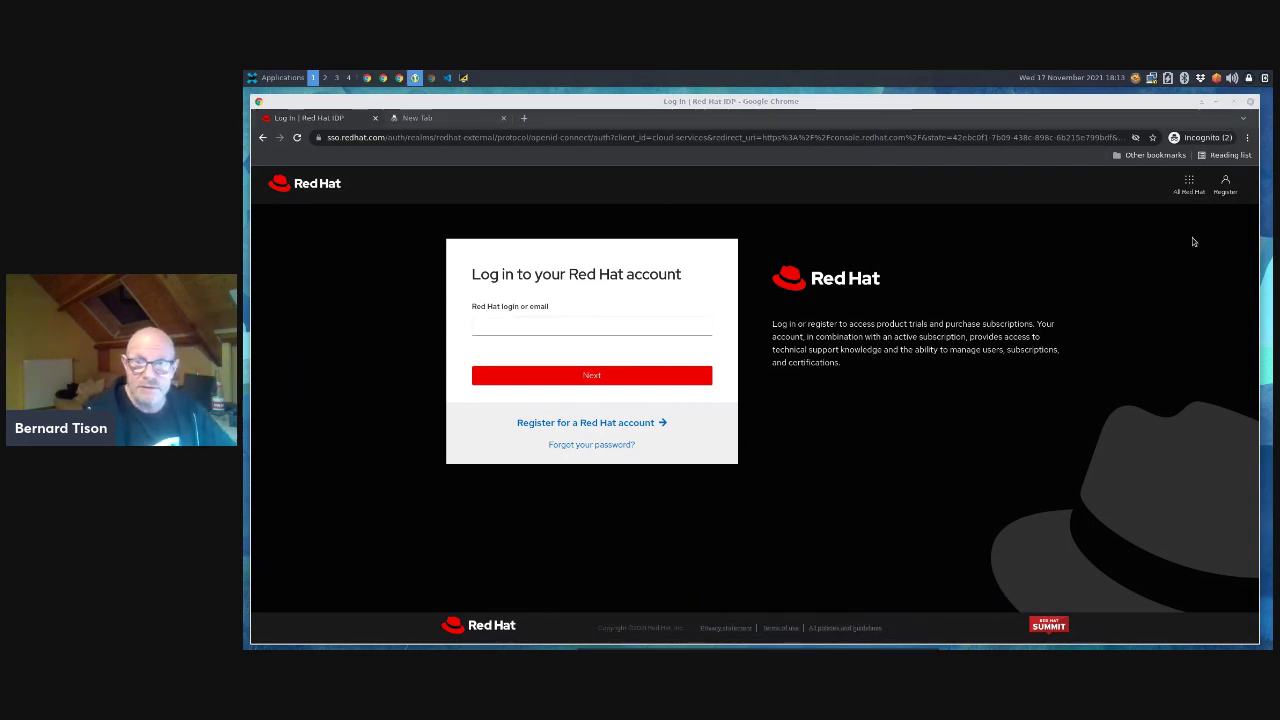
left_click(520, 322)
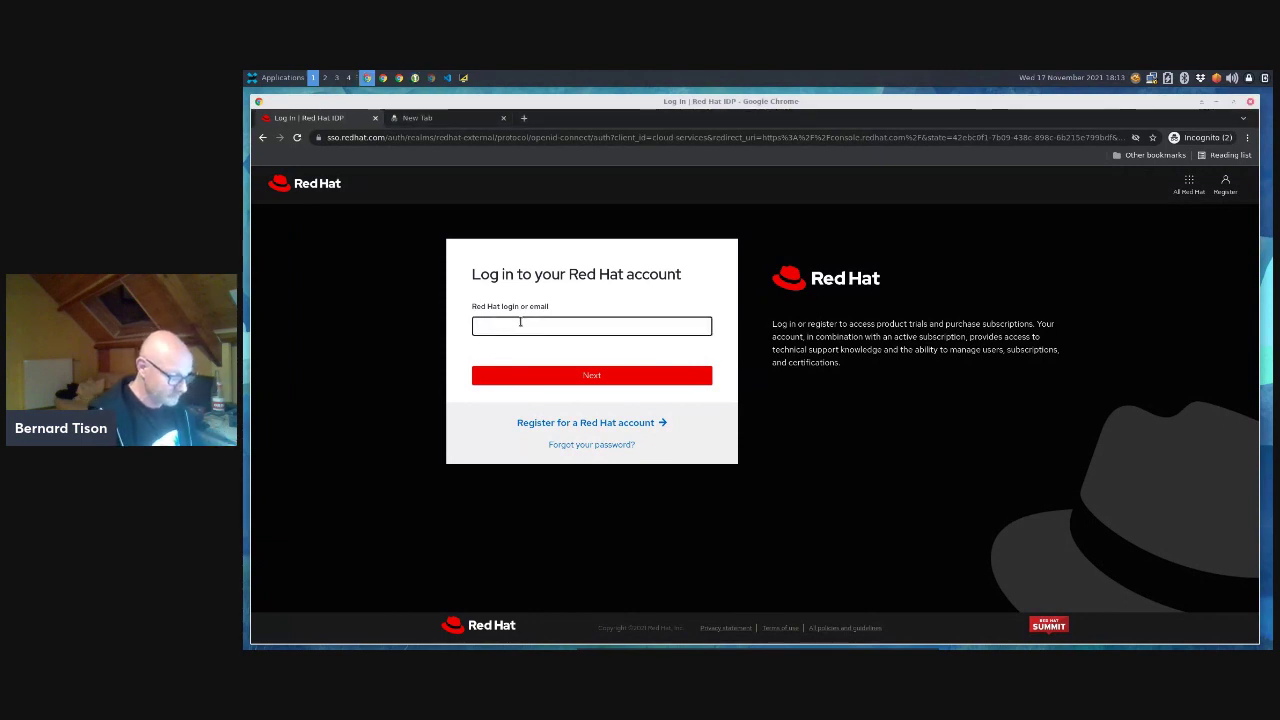
key("ctrl+v")
left_click(537, 372)
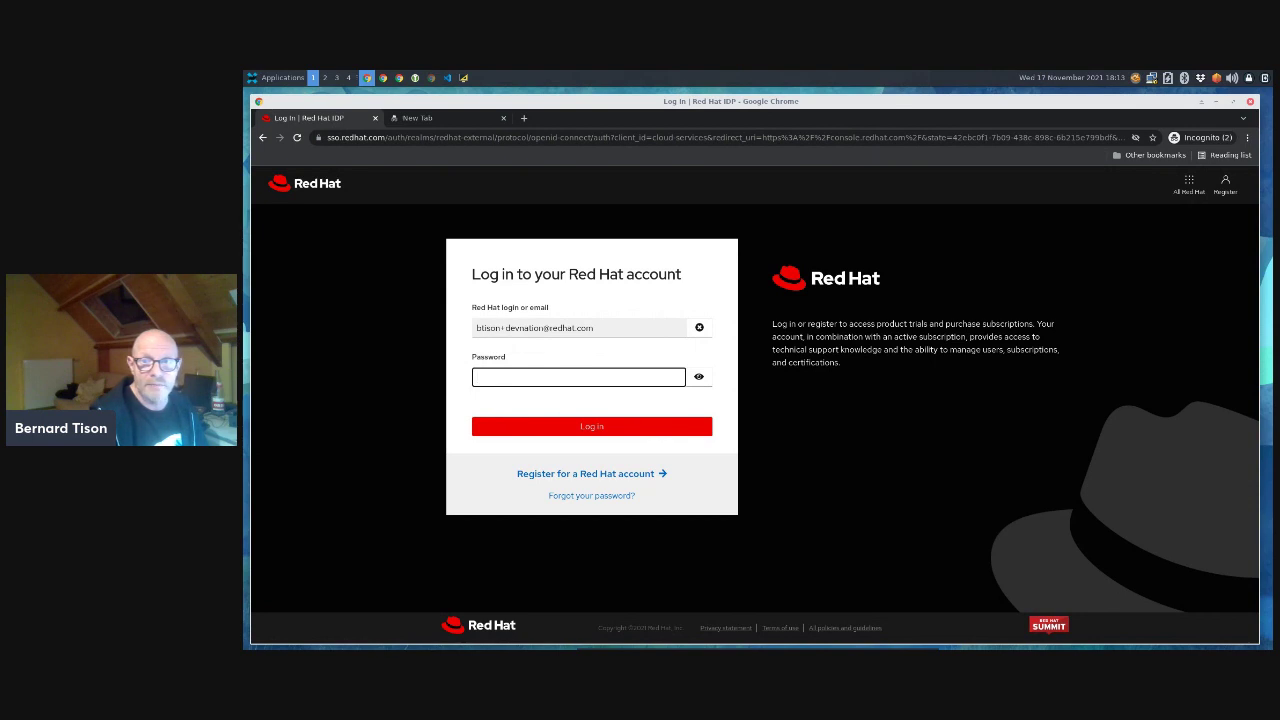
- Copy the account password from the password manager, paste it into the password field and log in
key("alt+Tab")
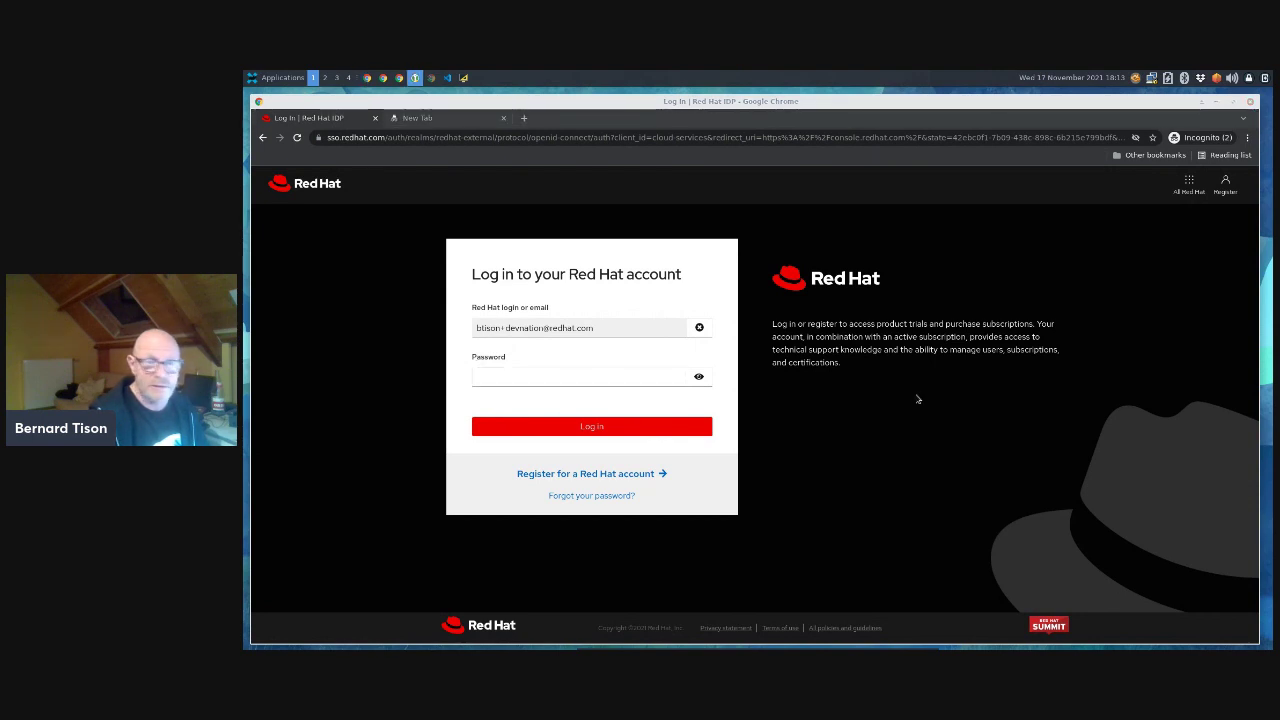
left_click(497, 377)
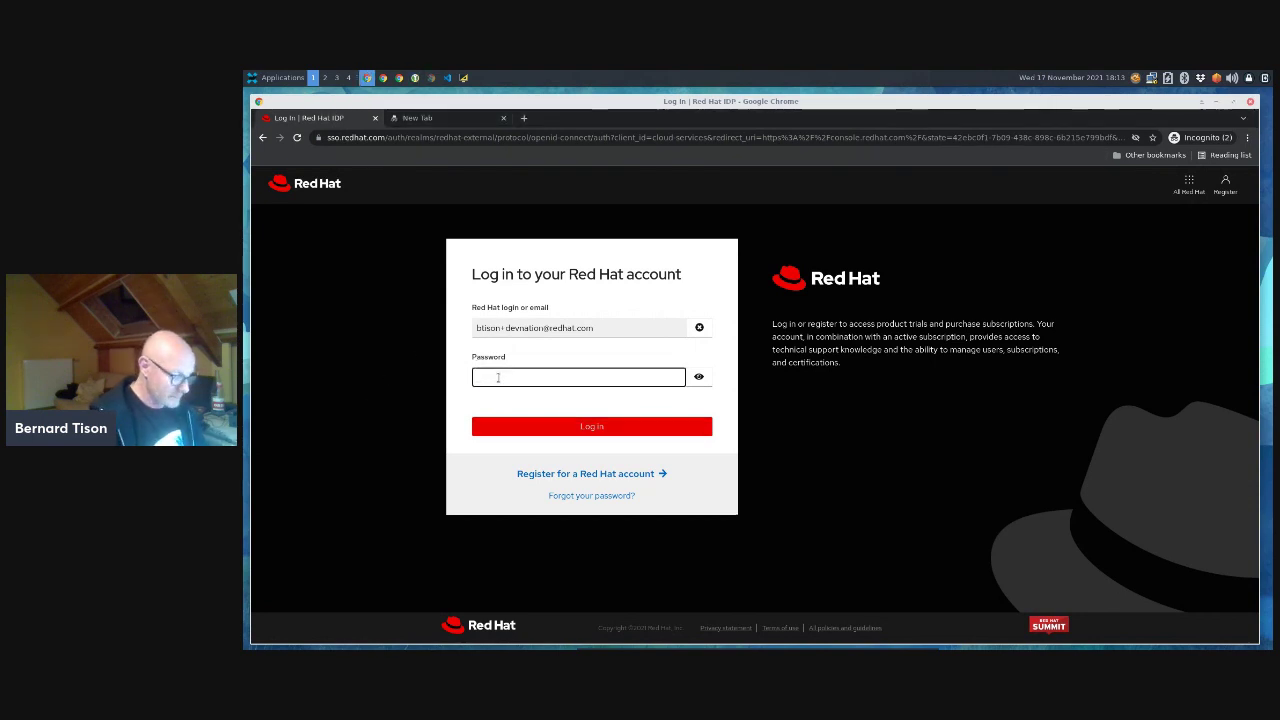
key("ctrl+v")
left_click(576, 424)
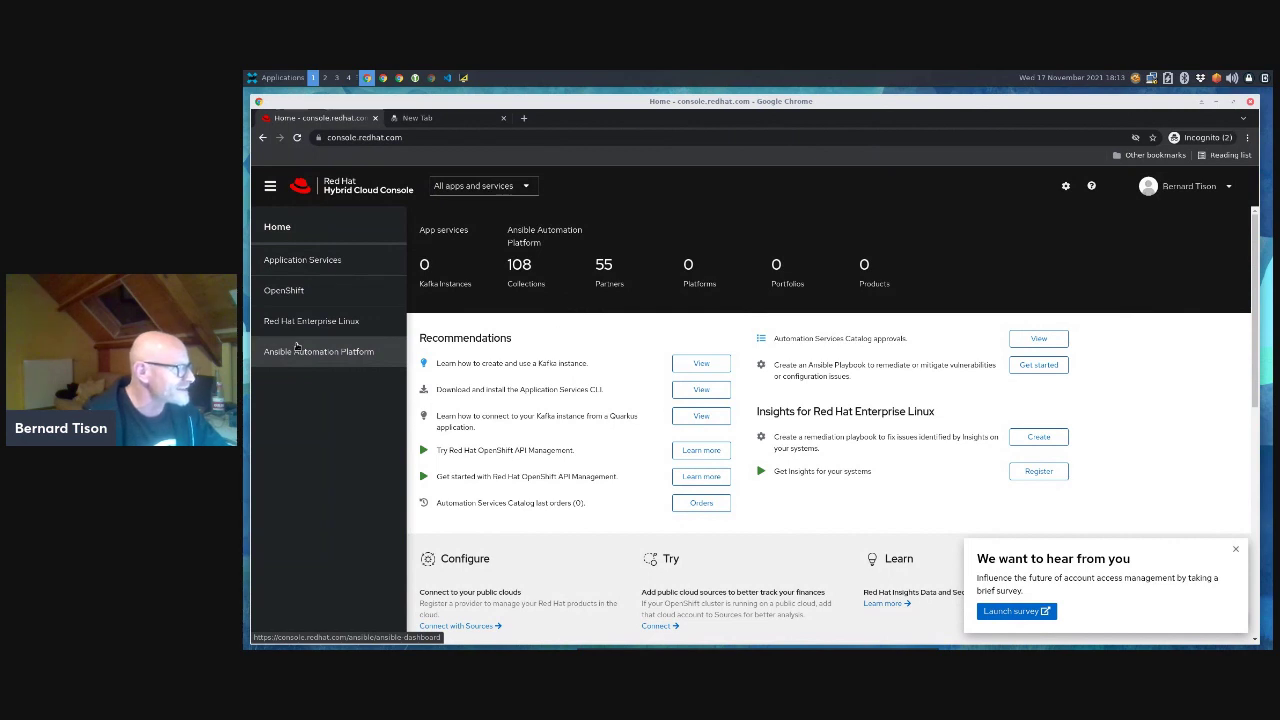
- Go to the Kafka instances page of Streams for Apache Kafka within Application Services
left_click(302, 261)
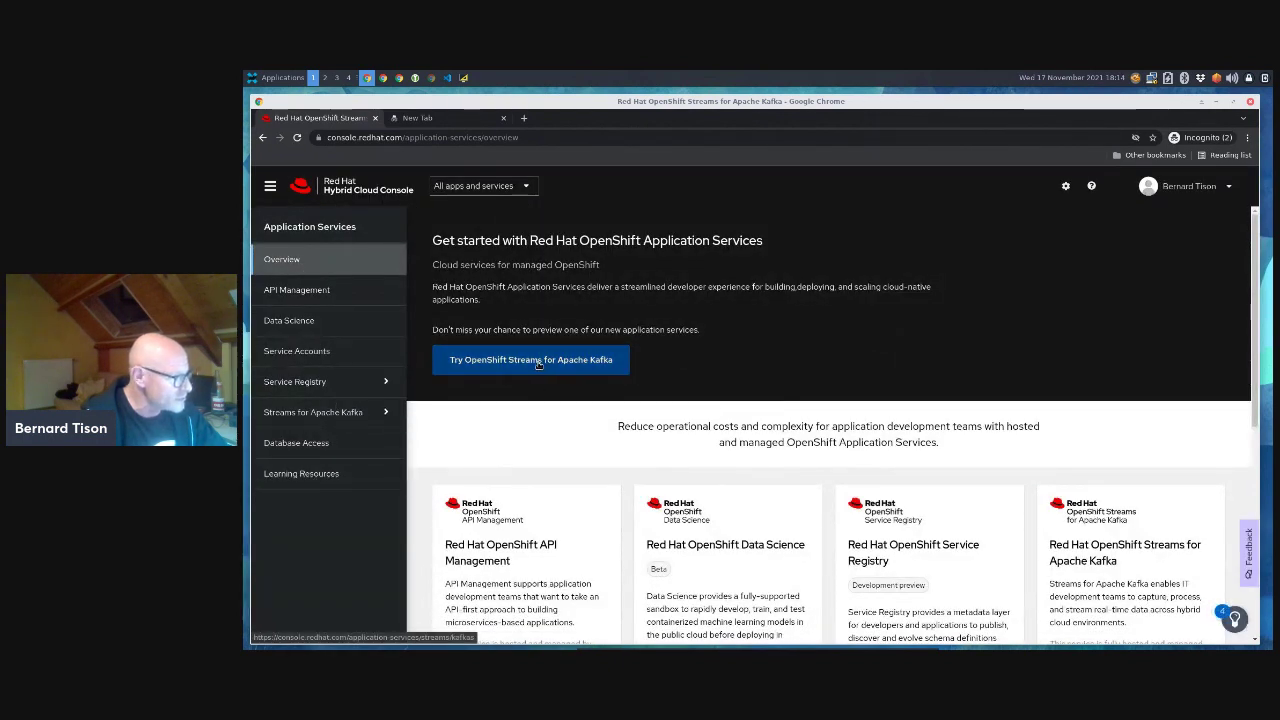
left_click(385, 413)
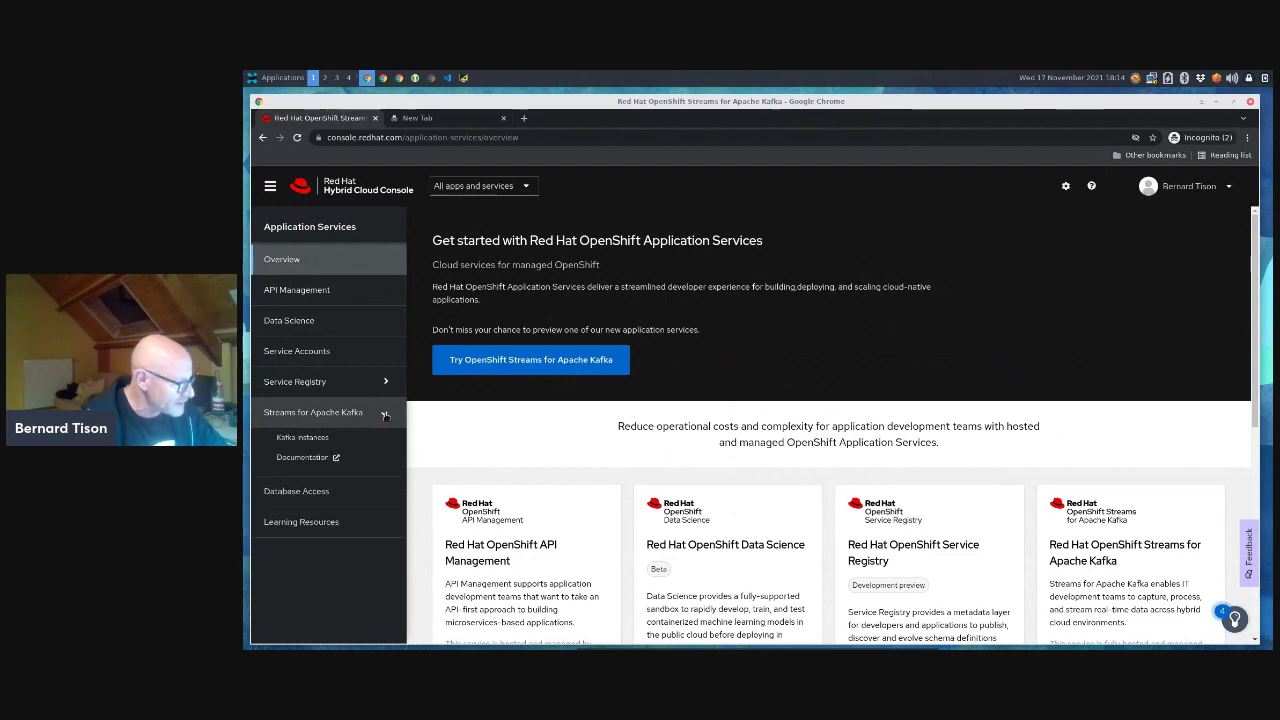
left_click(296, 438)
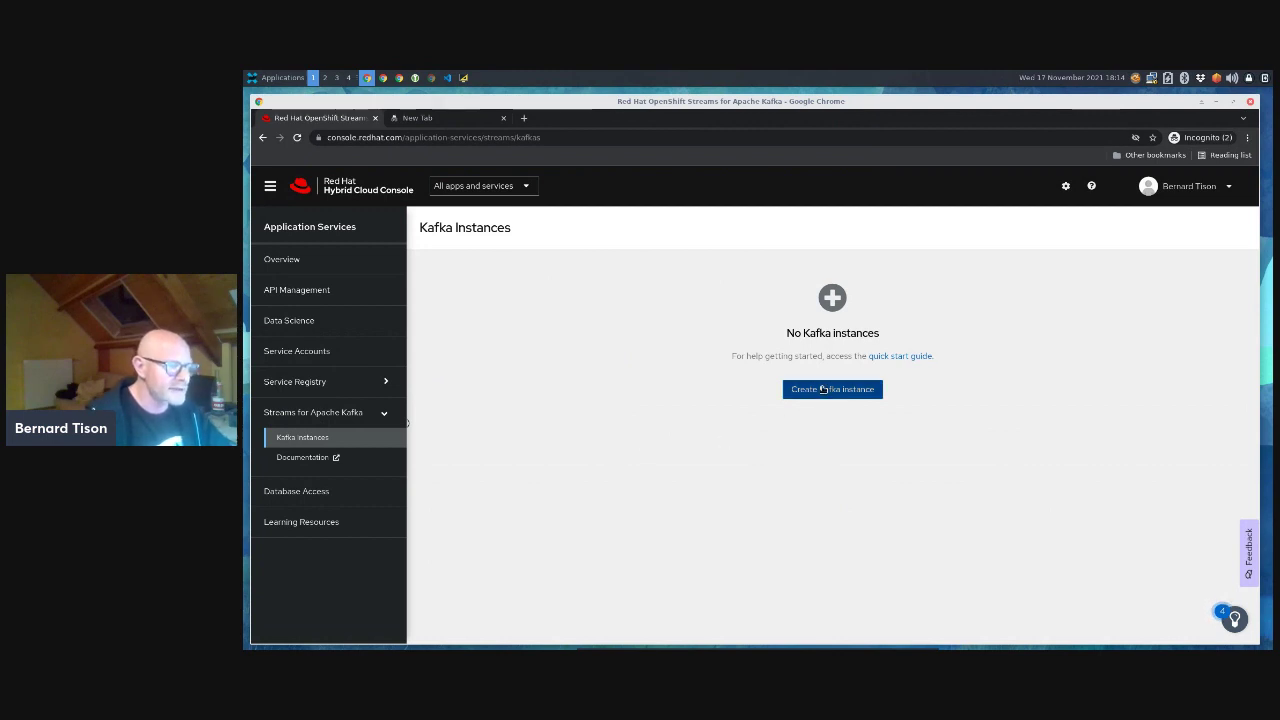
- Create a Kafka instance named devnation on Amazon Web Services in the EU, Ireland region
left_click(820, 392)
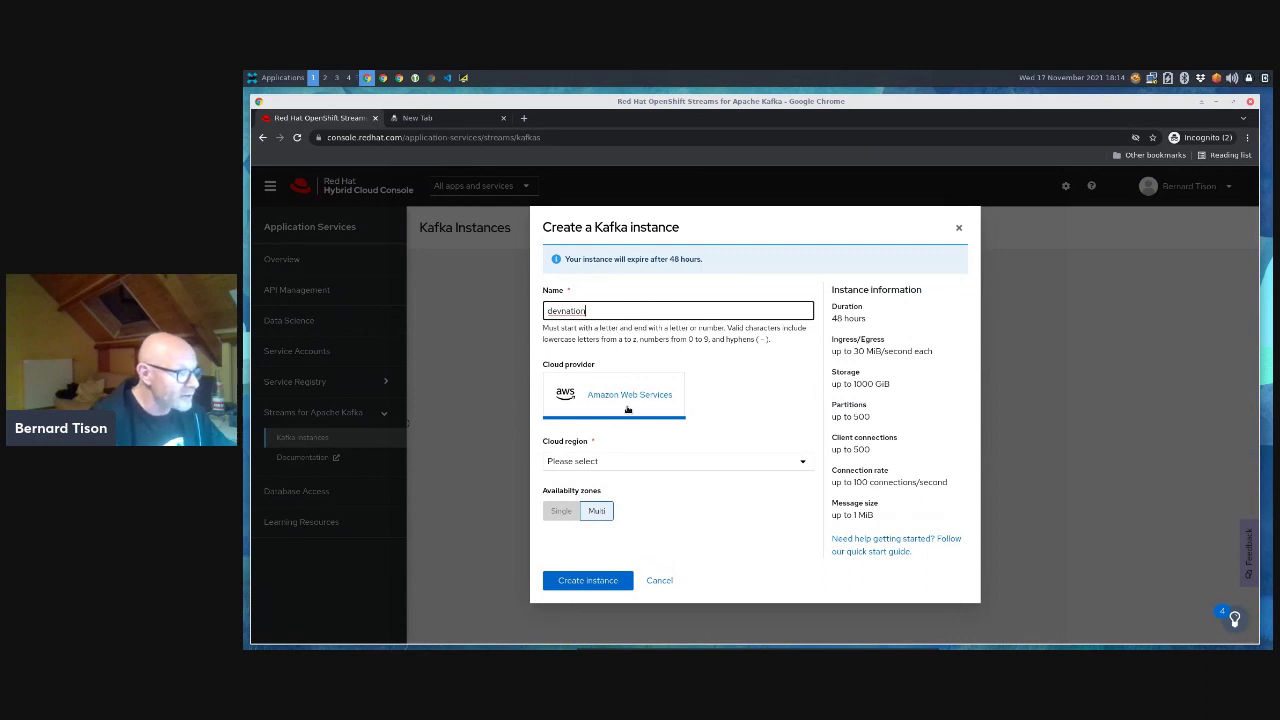
left_click(598, 462)
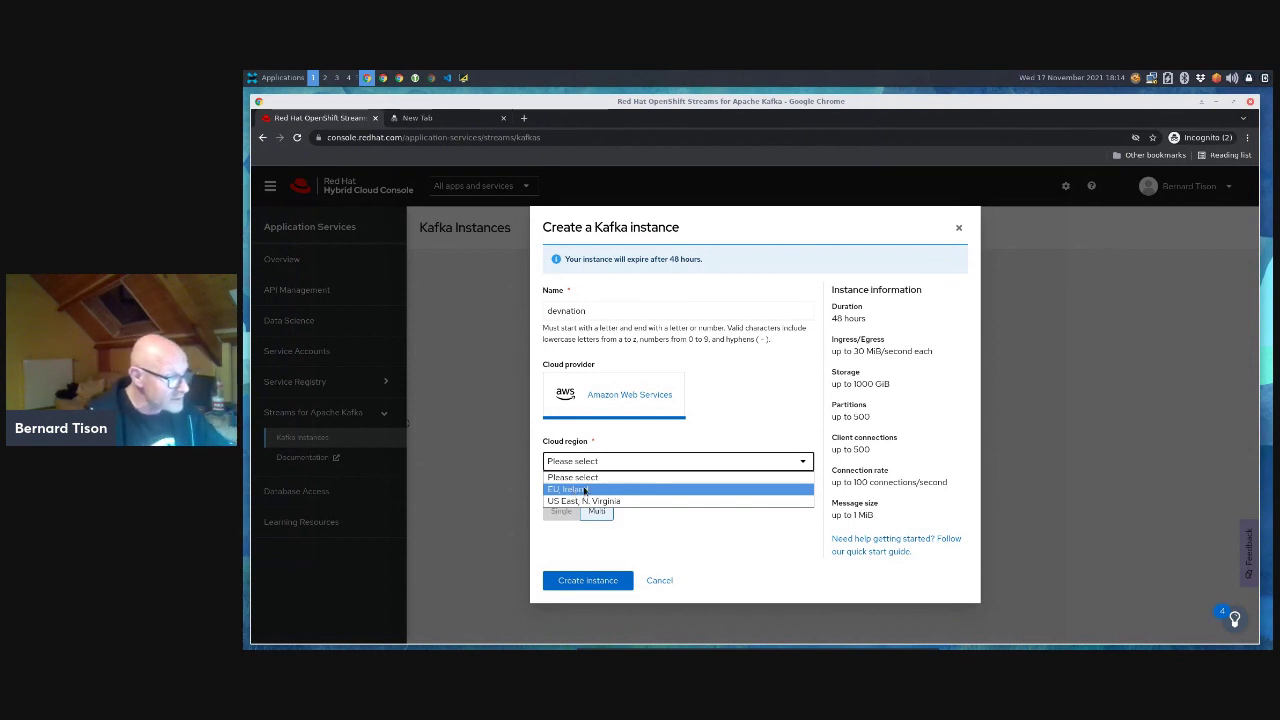
left_click(585, 490)
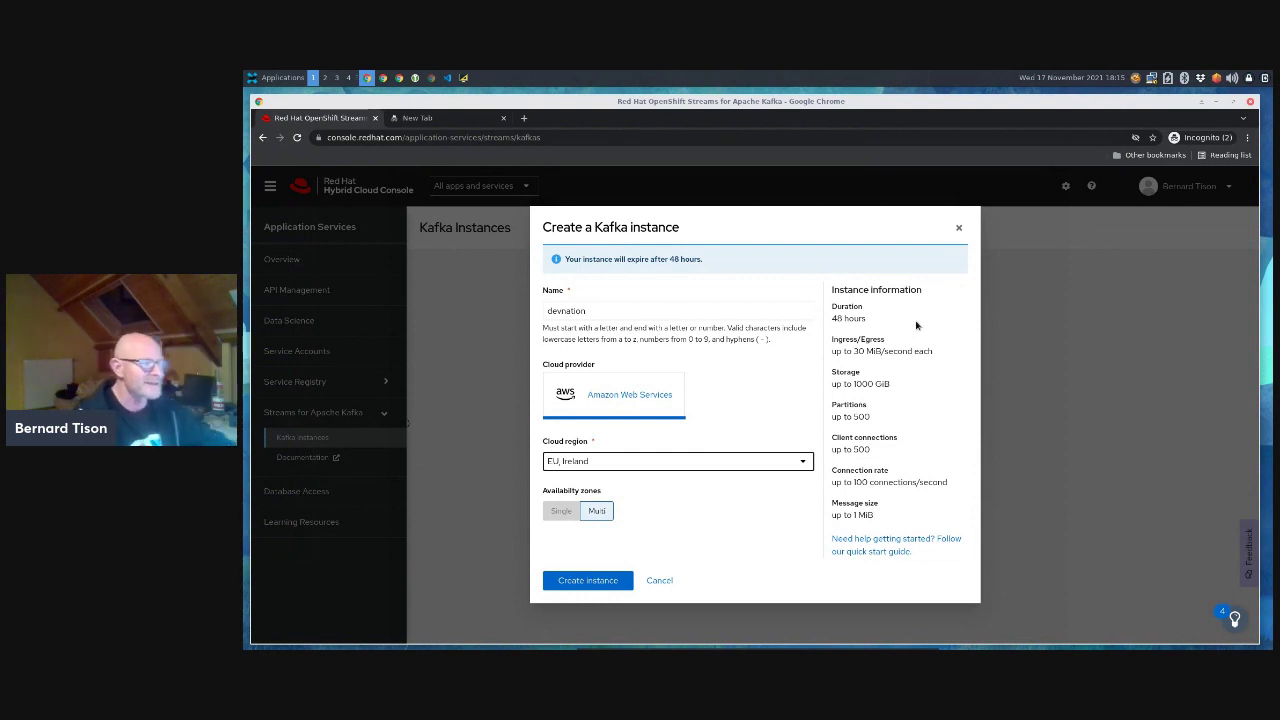
left_click(582, 584)
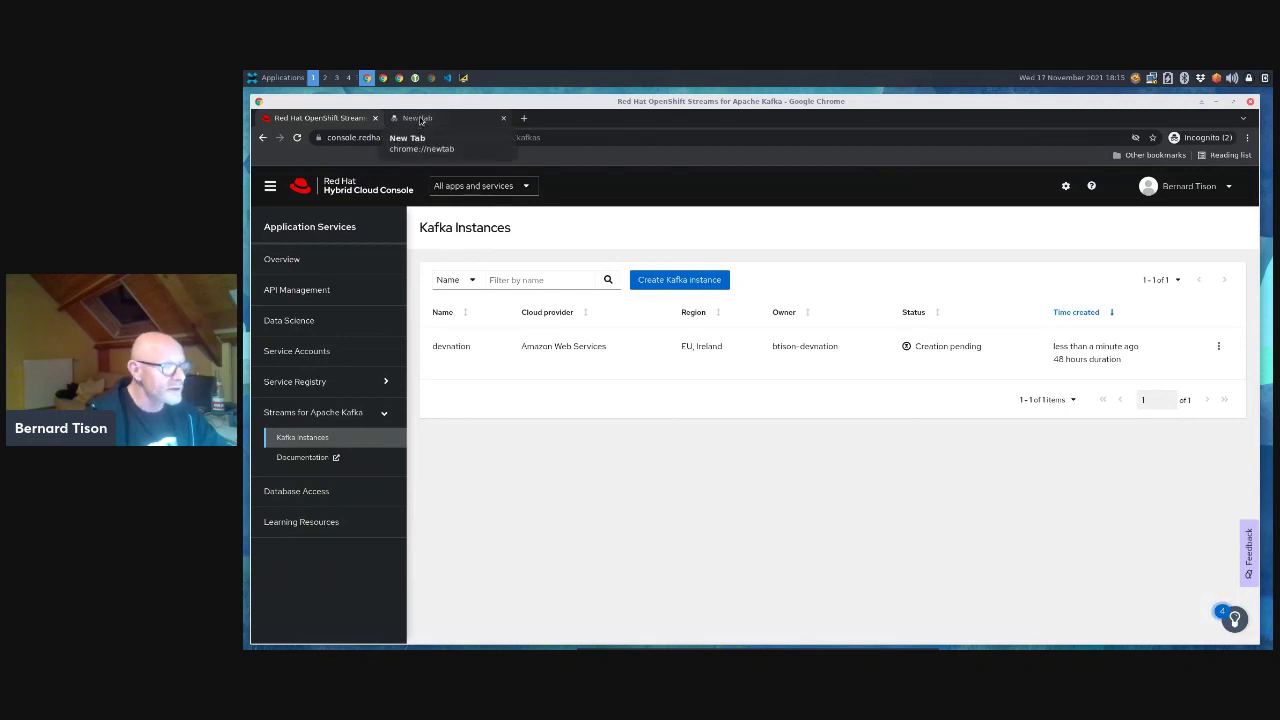
- Load developers.redhat.com/developer-sandbox in the empty browser tab and go to its page for getting started in the Sandbox
left_click(420, 119)
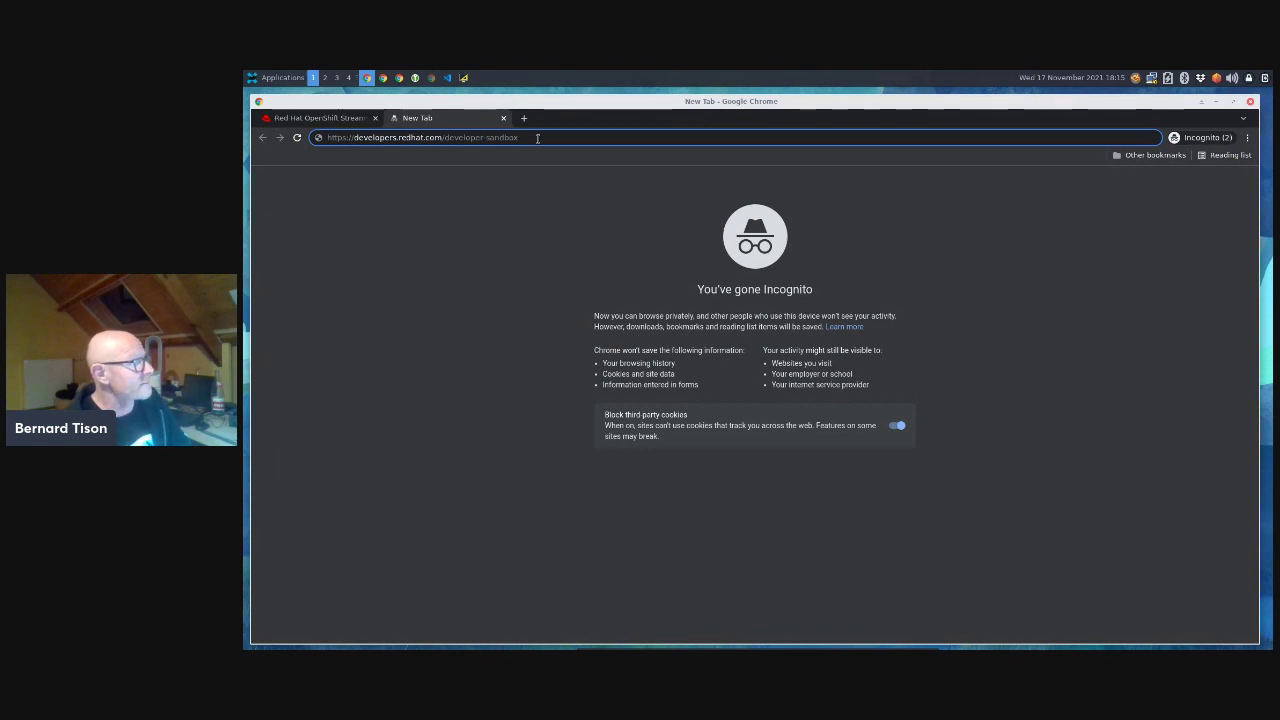
key("Return")
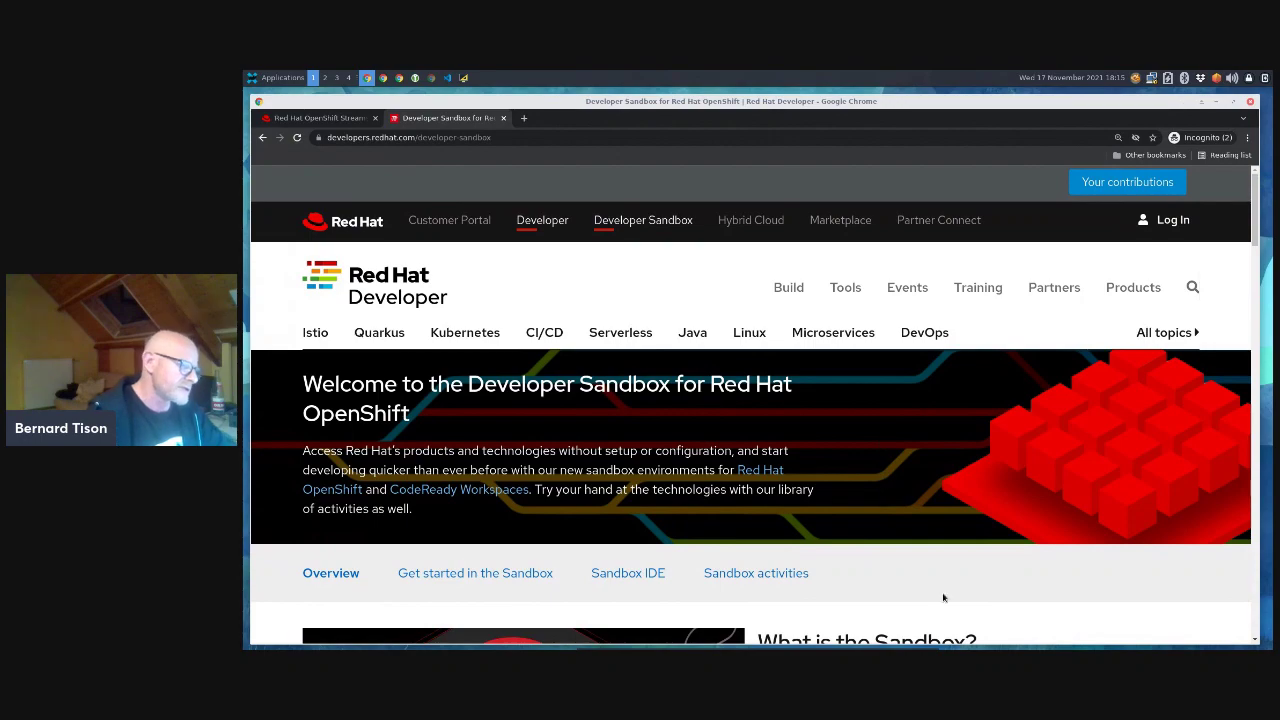
scroll(943, 598, "down", 1)
scroll(945, 580, "down", 2)
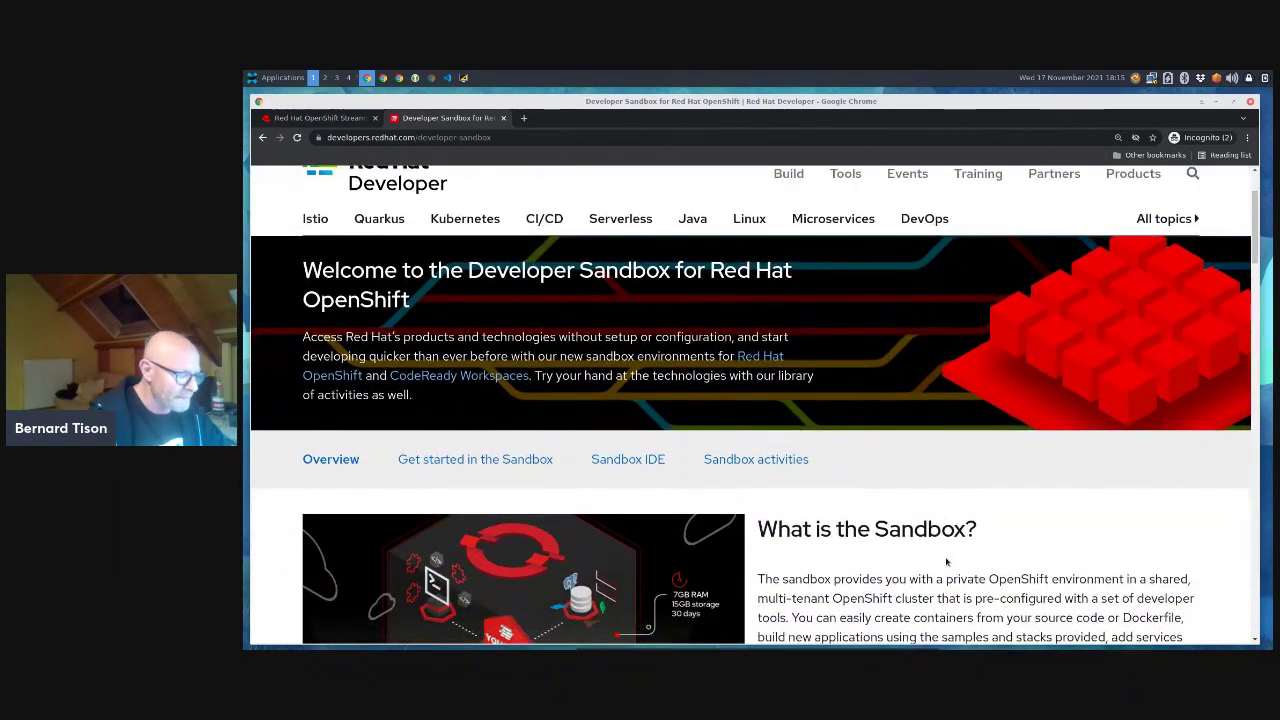
scroll(946, 562, "down", 4)
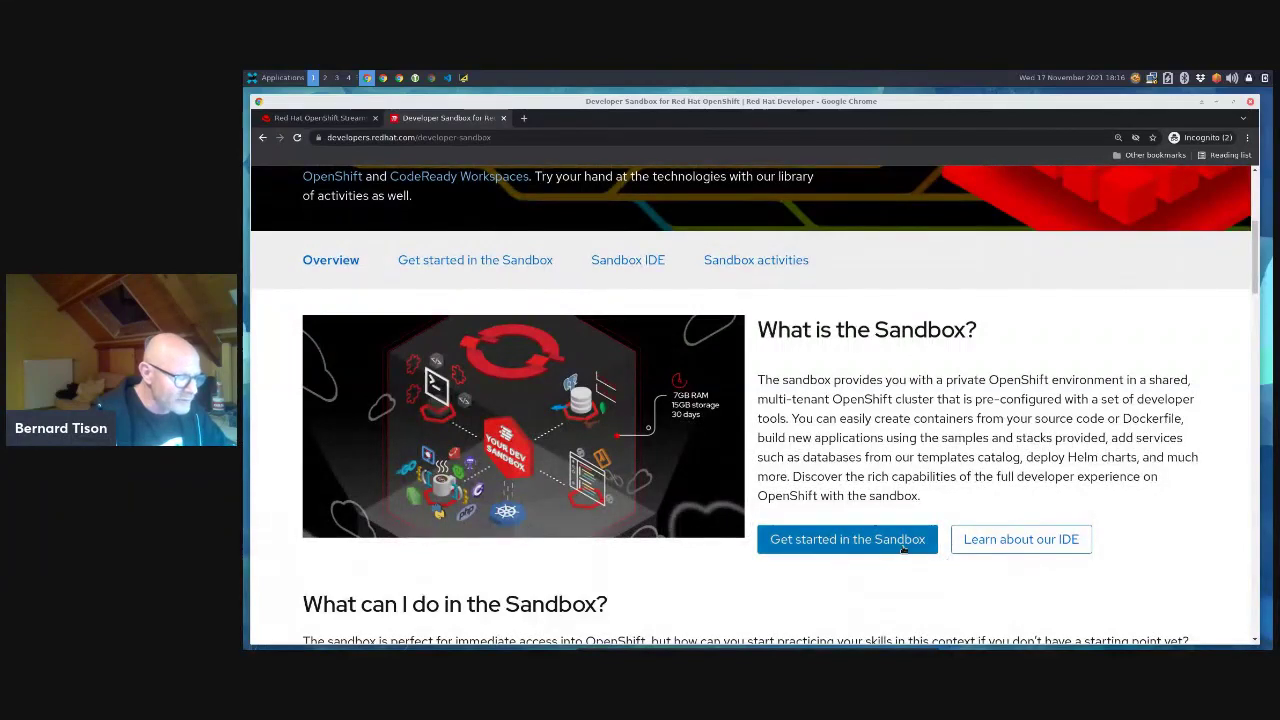
scroll(866, 350, "up", 1)
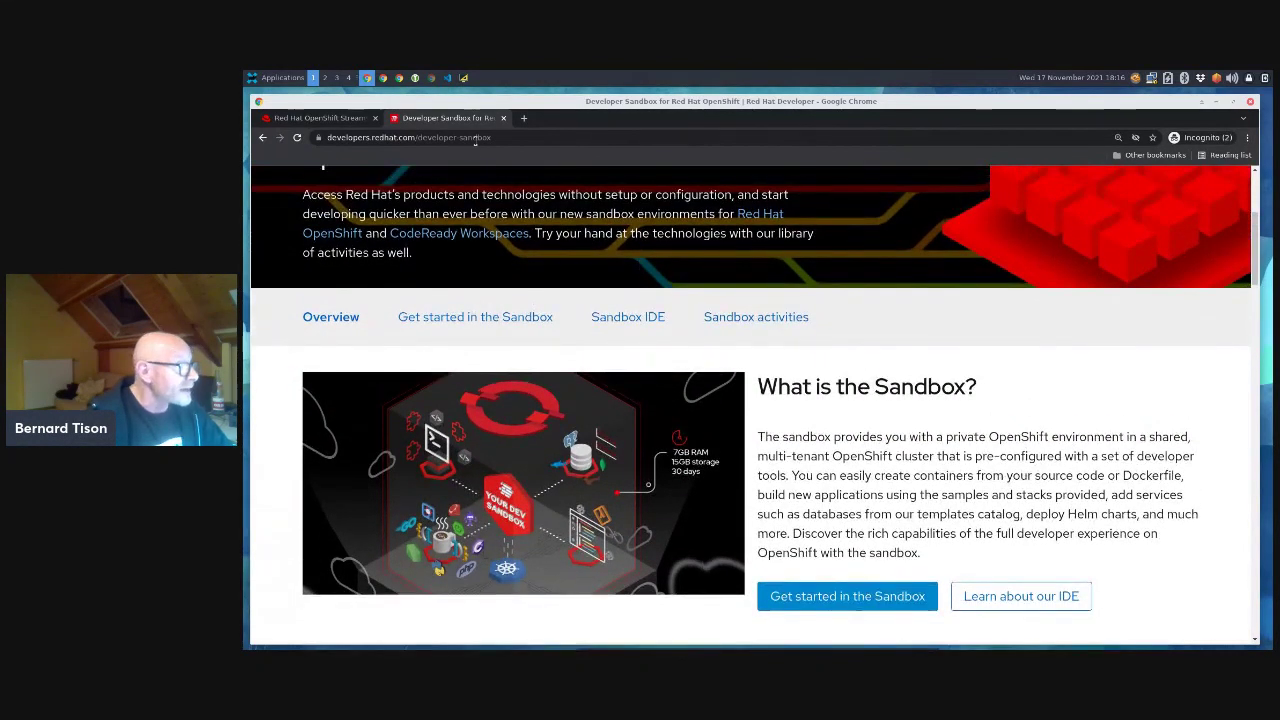
left_click(823, 596)
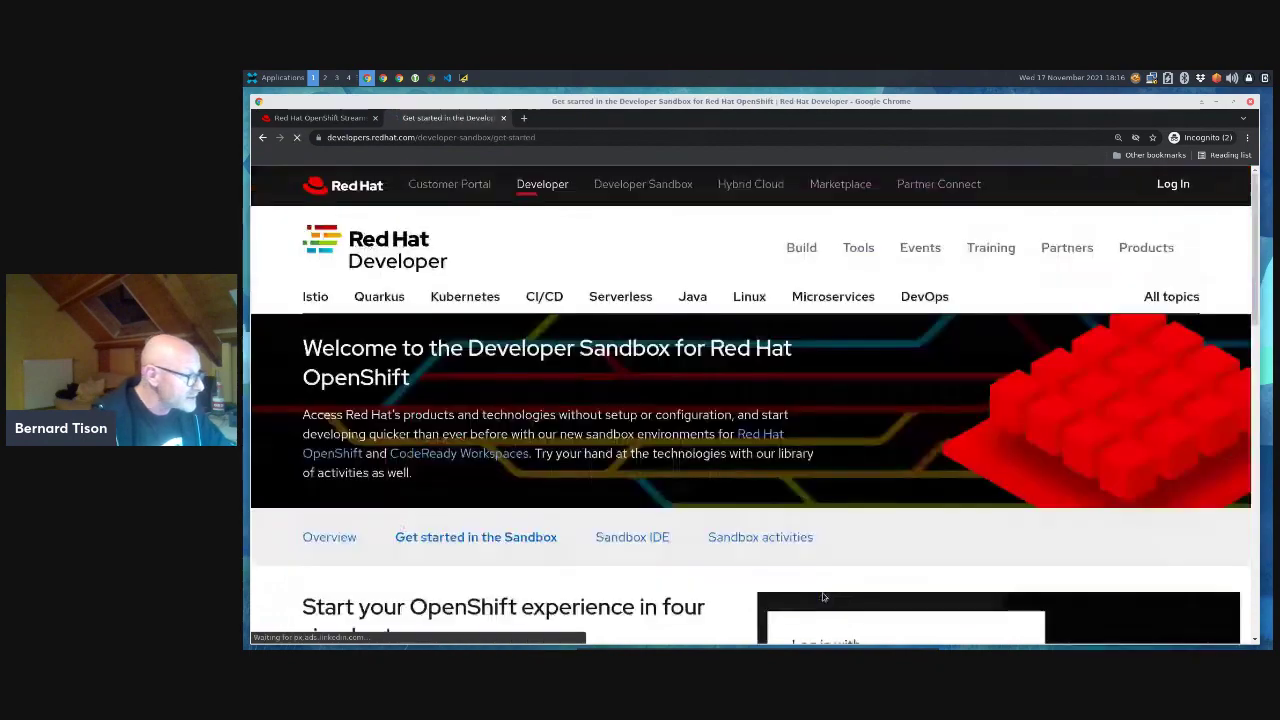
- Launch the Developer Sandbox for Red Hat OpenShift and start using it
scroll(700, 540, "down", 6)
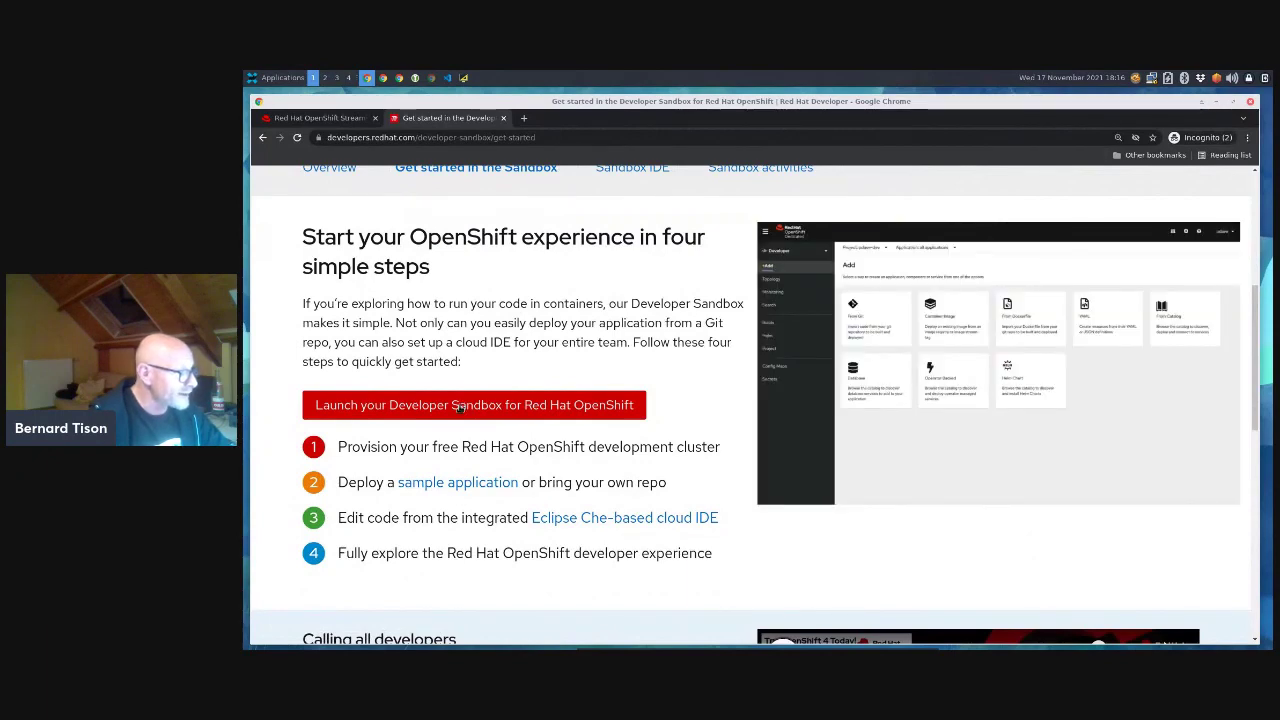
left_click(460, 407)
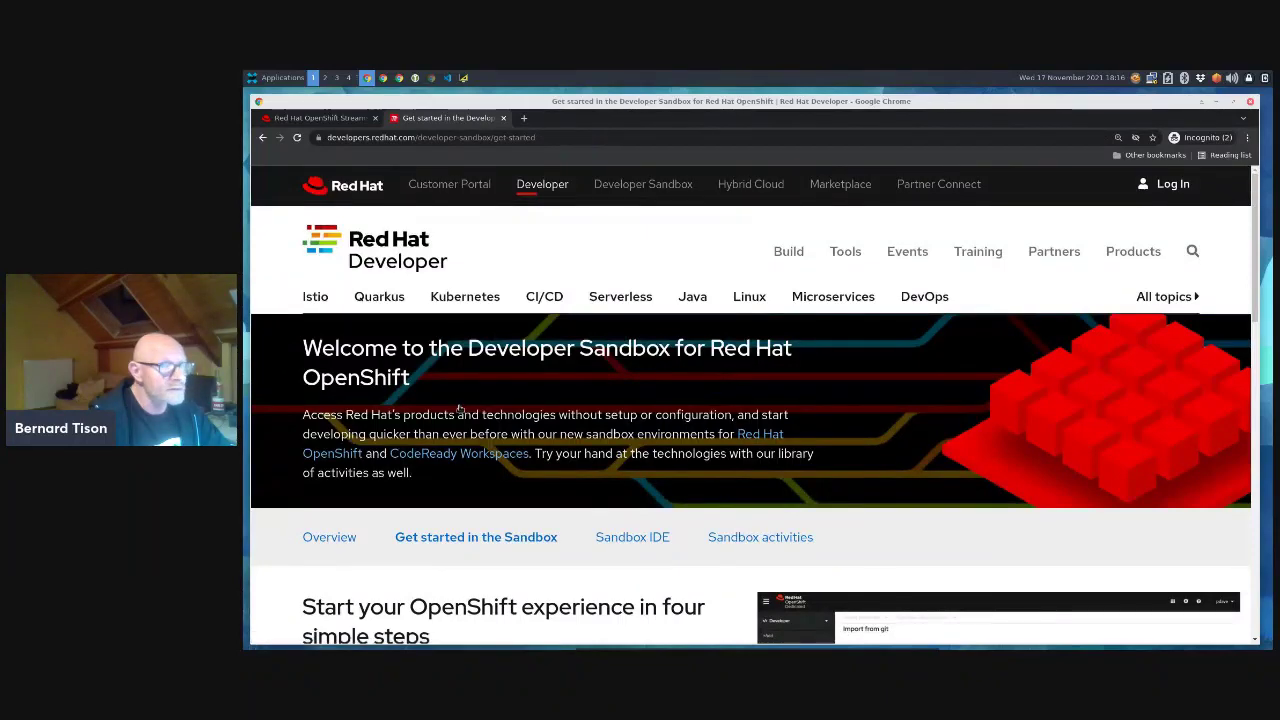
scroll(471, 420, "down", 2)
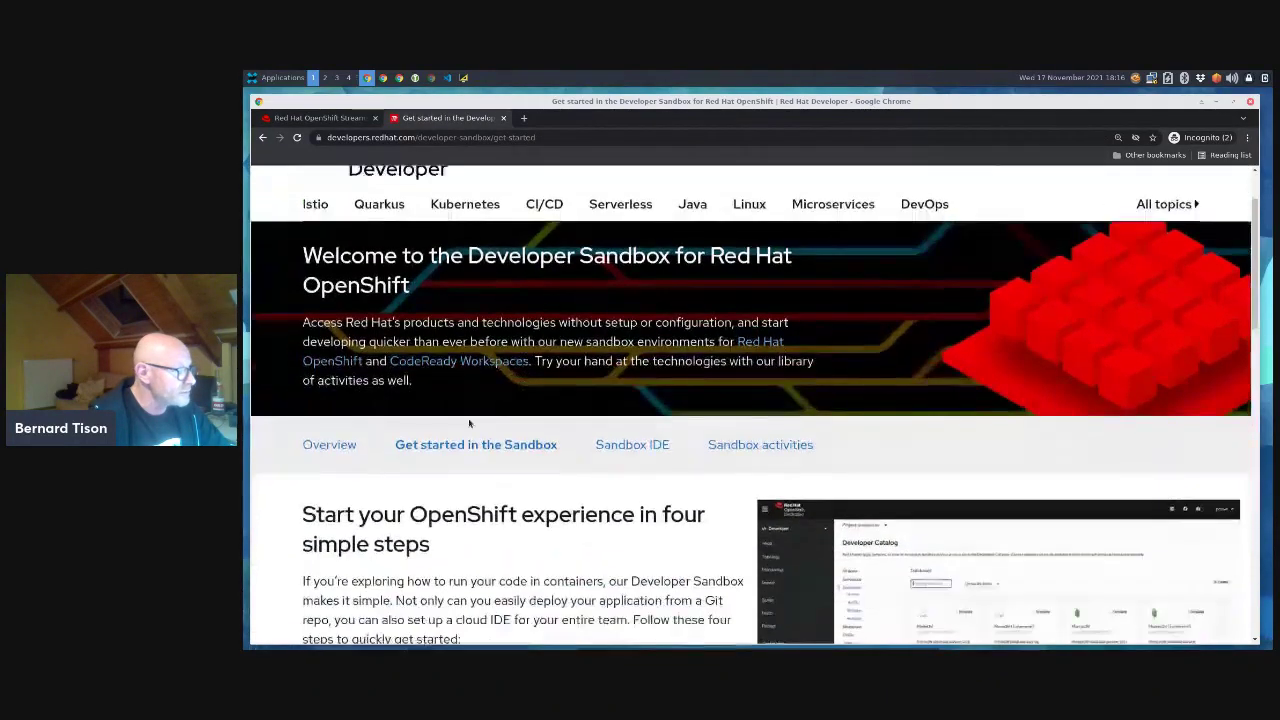
scroll(471, 420, "down", 3)
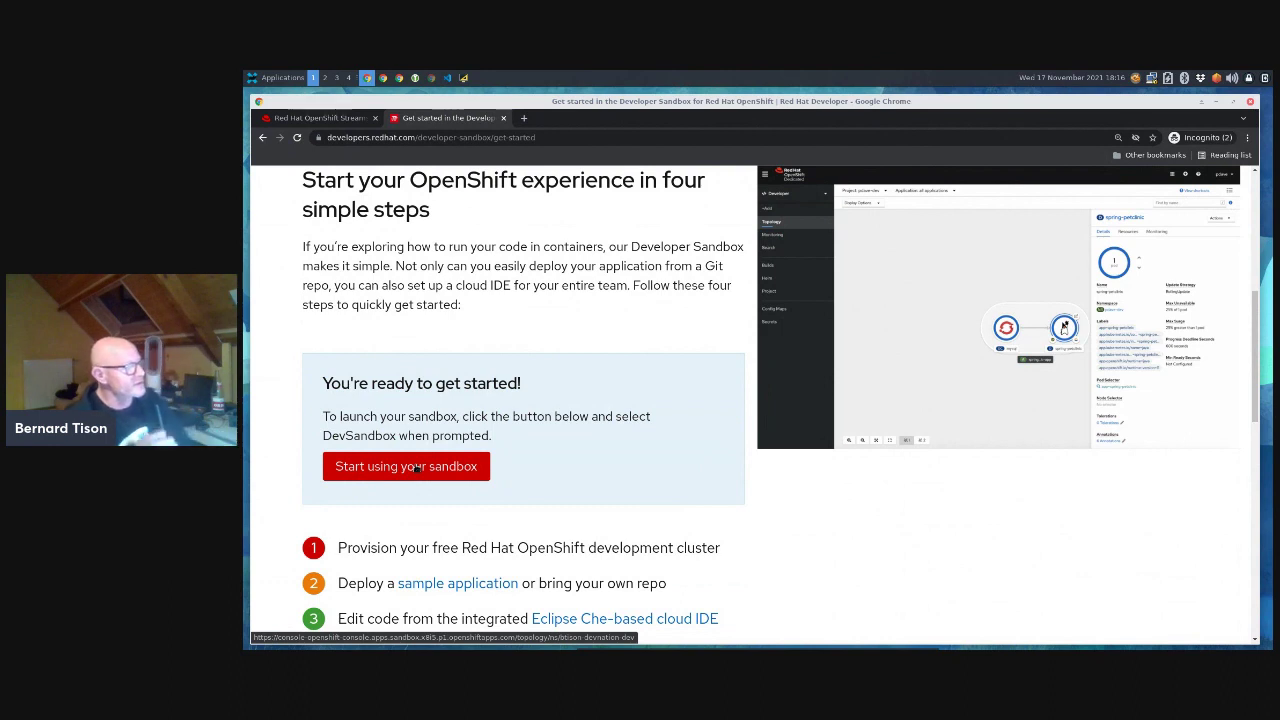
left_click(416, 467)
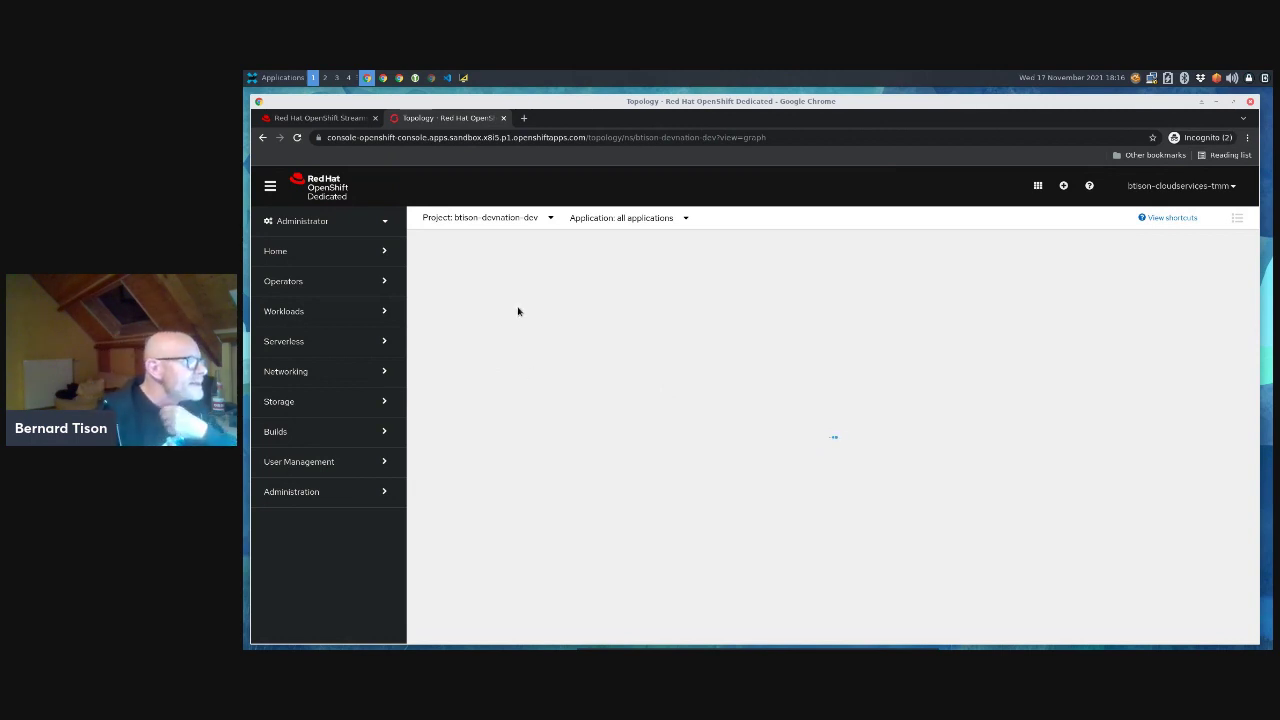
- Switch the OpenShift console to the Developer perspective and show the project's Topology view
left_click(389, 220)
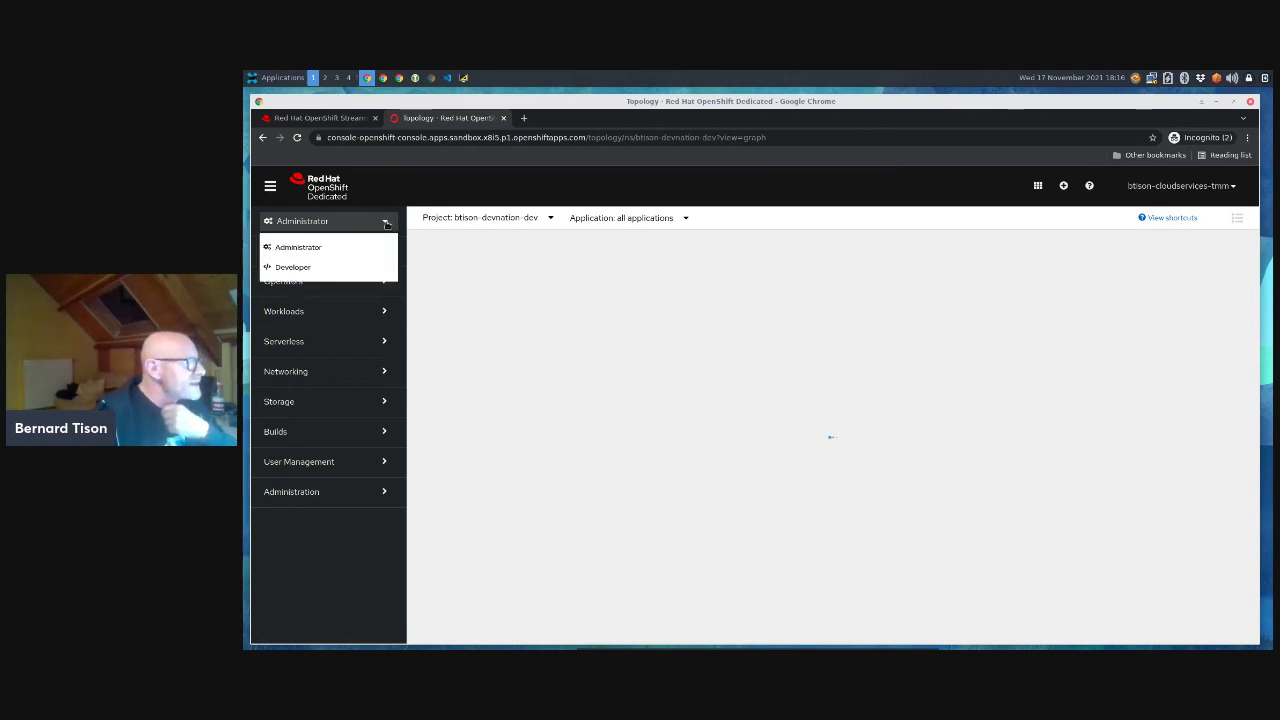
left_click(322, 266)
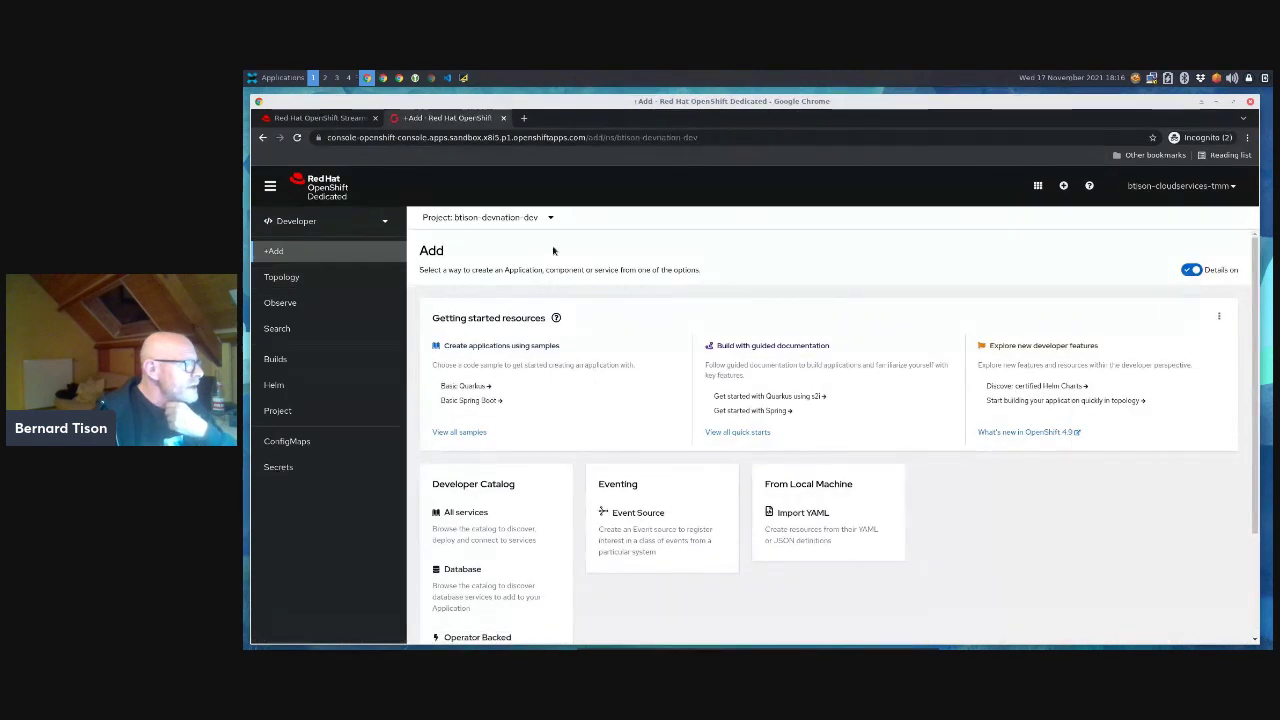
left_click(331, 279)
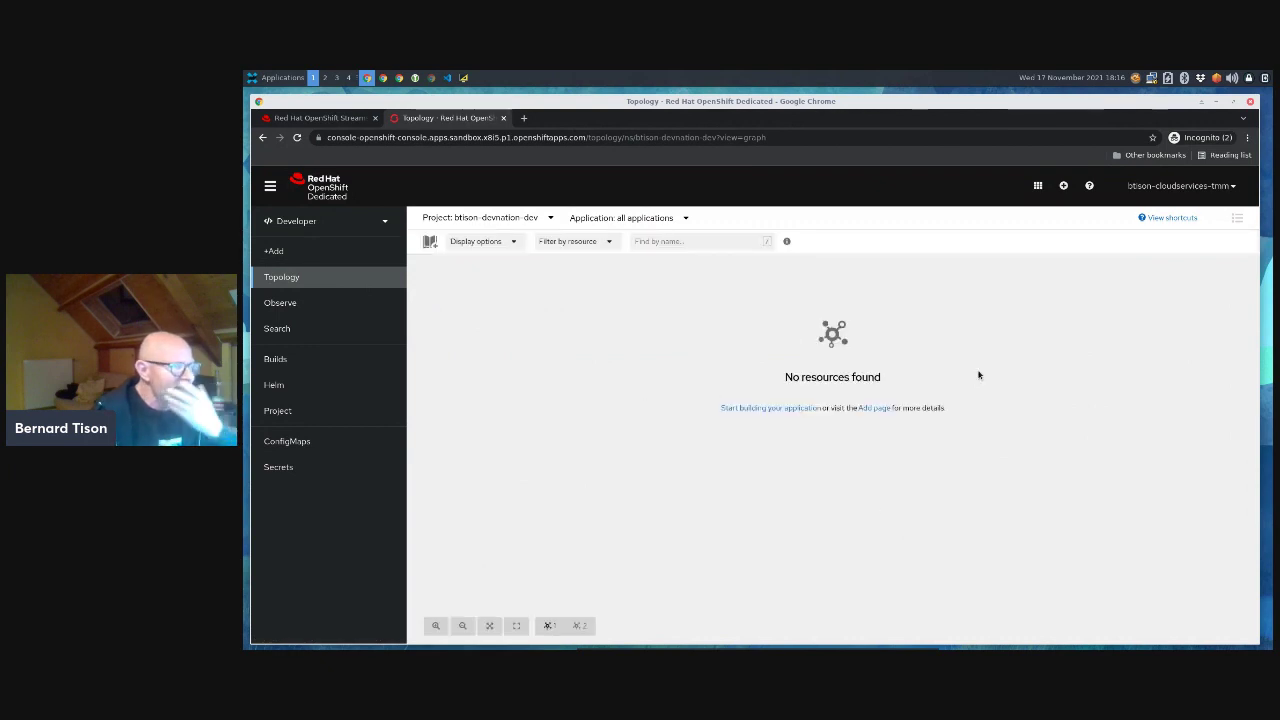
- Go to the project's Add page and show all quick starts from the guided documentation
left_click(273, 252)
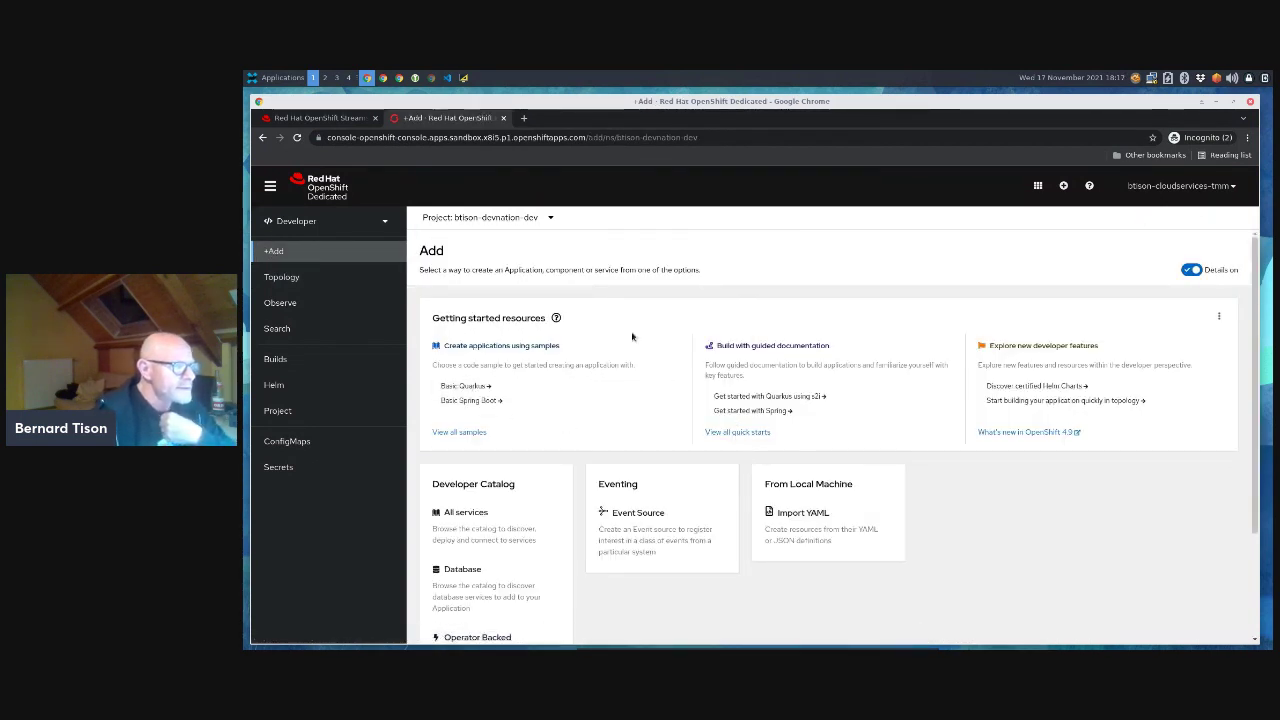
scroll(703, 574, "down", 3)
scroll(703, 571, "up", 2)
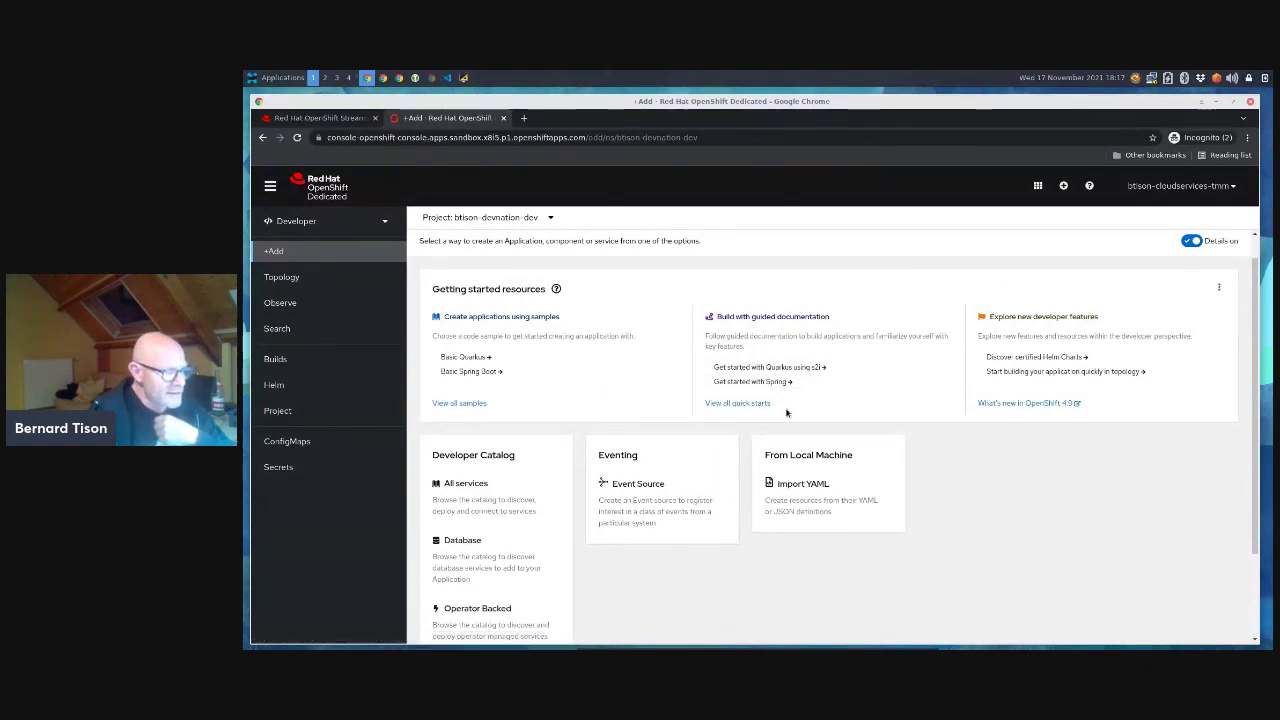
left_click(736, 403)
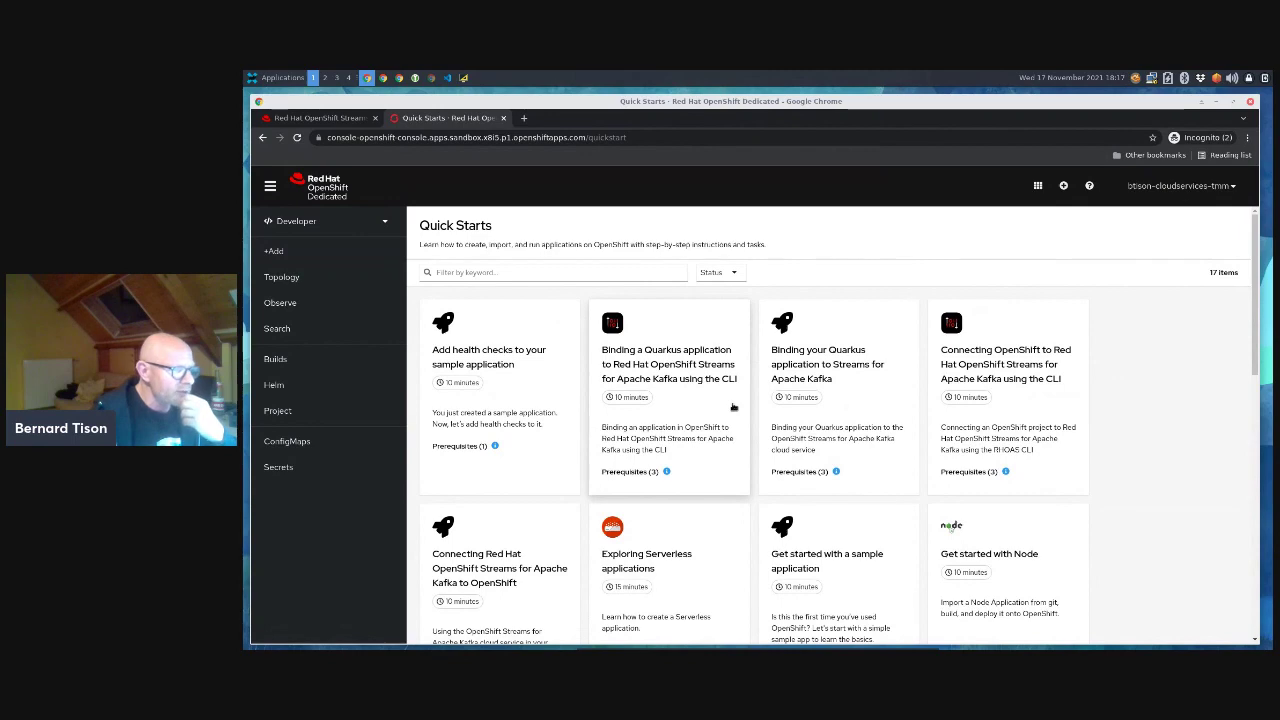
- Look through the available quick starts and filter them by the keyword kafka
scroll(745, 420, "down", 5)
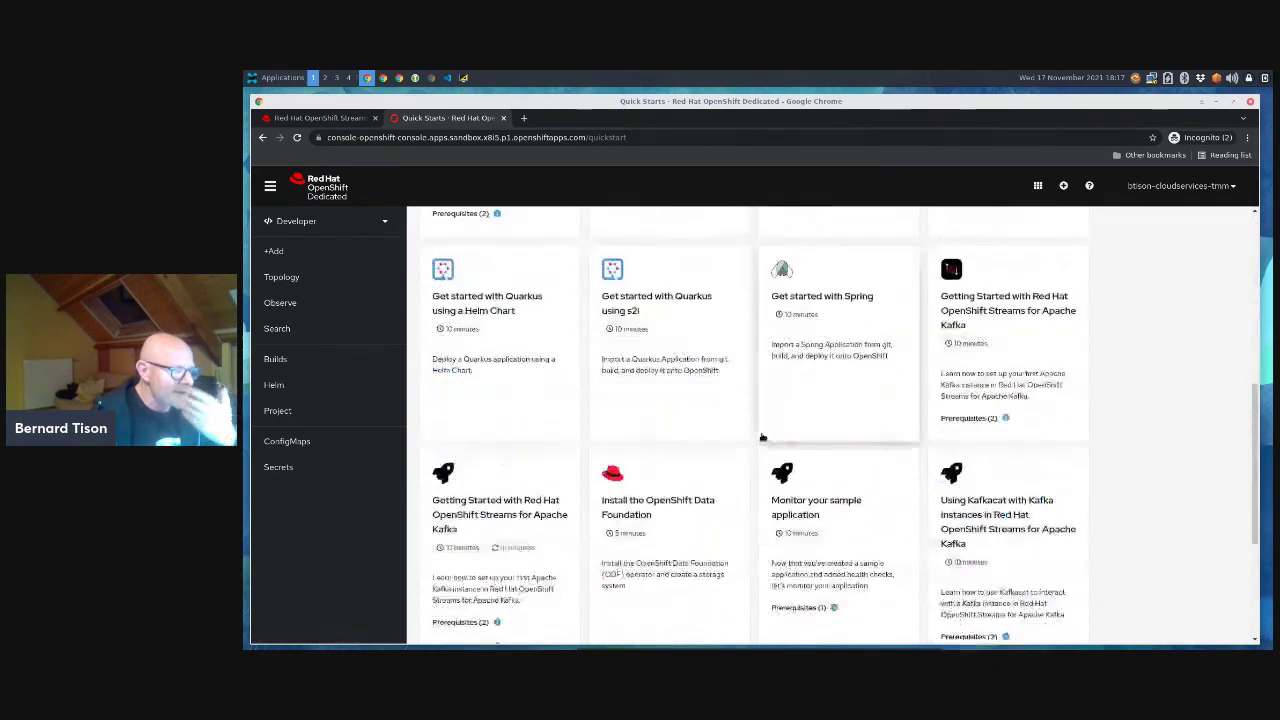
scroll(762, 437, "down", 1)
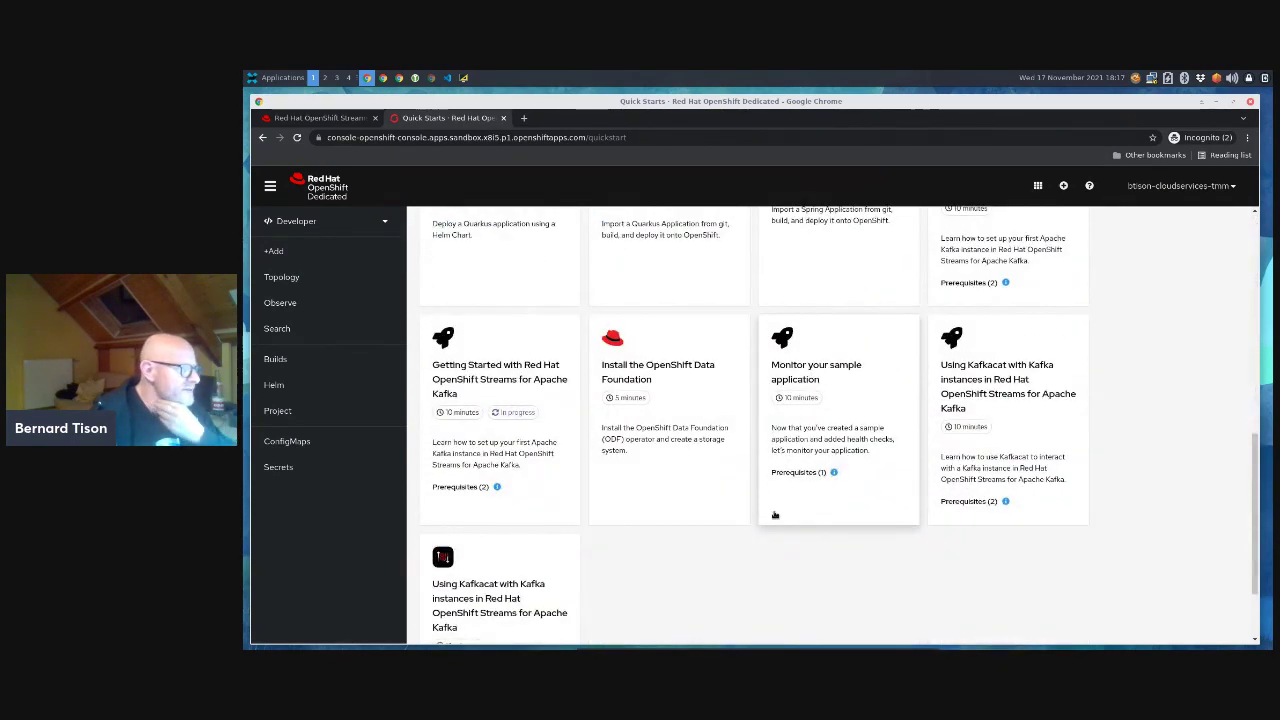
scroll(774, 515, "up", 6)
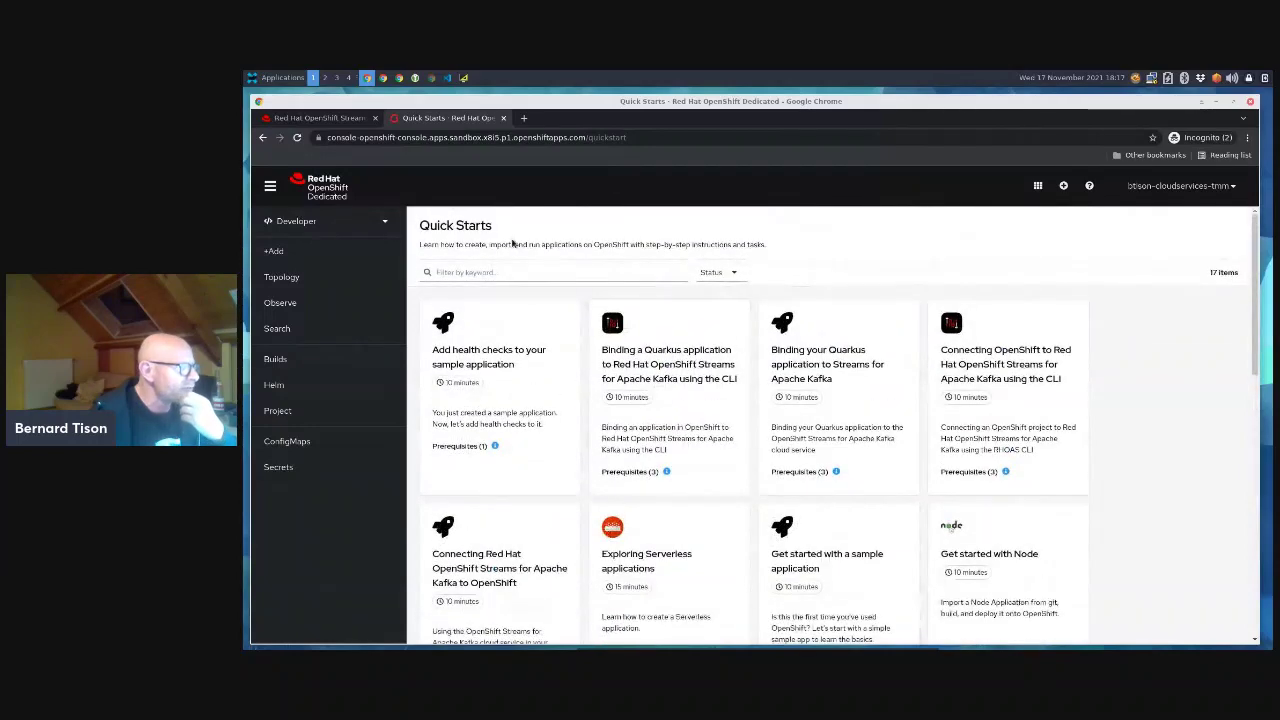
left_click(478, 273)
type("k")
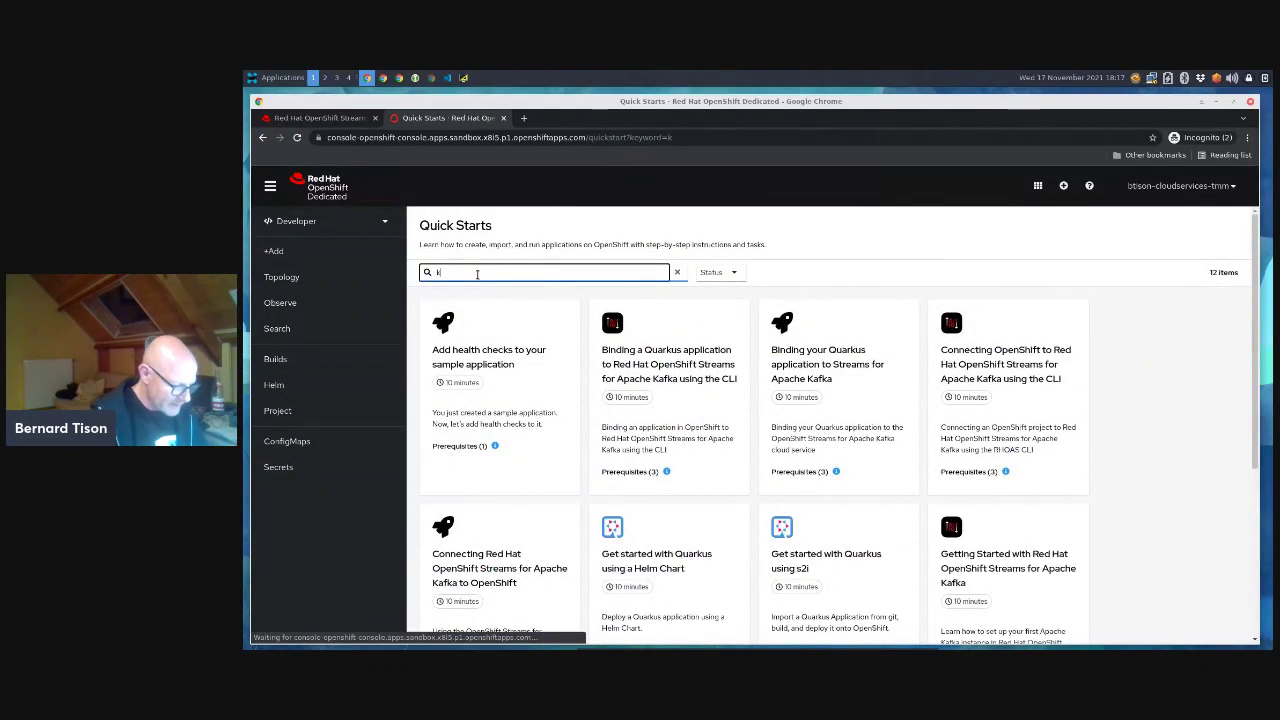
type("afka")
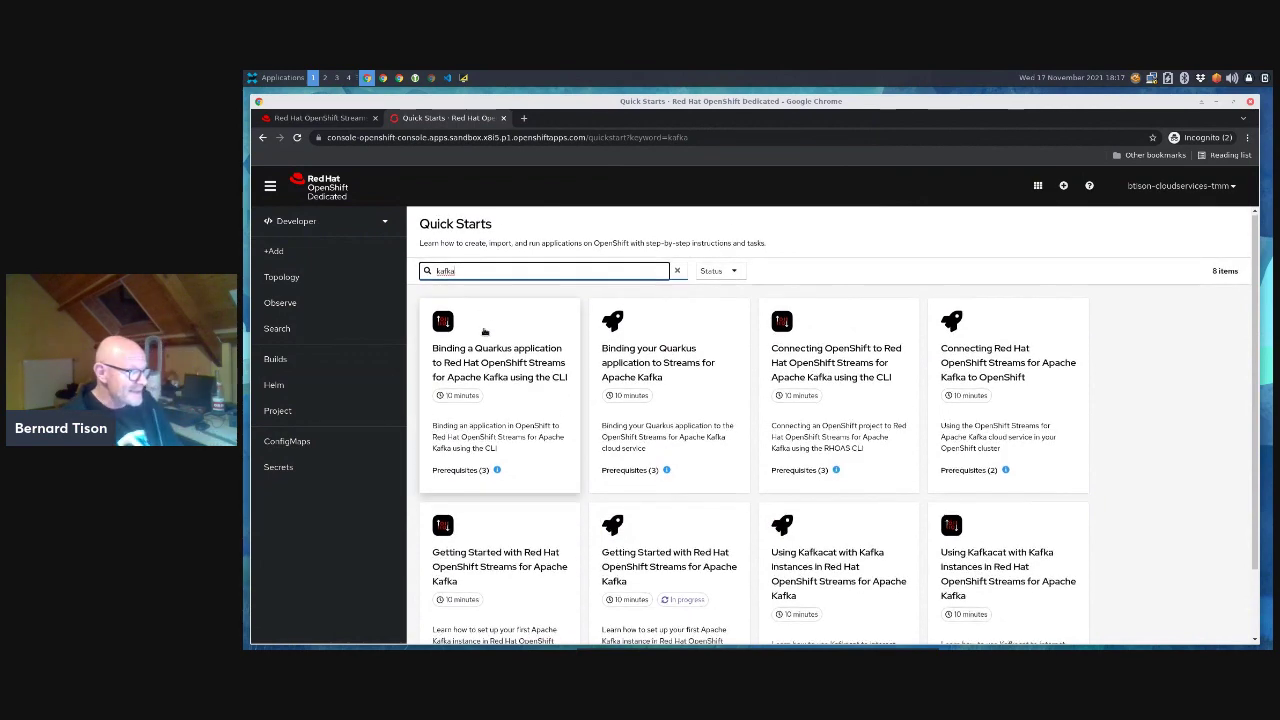
- Open the in-progress quick start Getting Started with Red Hat OpenShift Streams for Apache Kafka and show its task on inspecting a Kafka instance
scroll(483, 333, "down", 2)
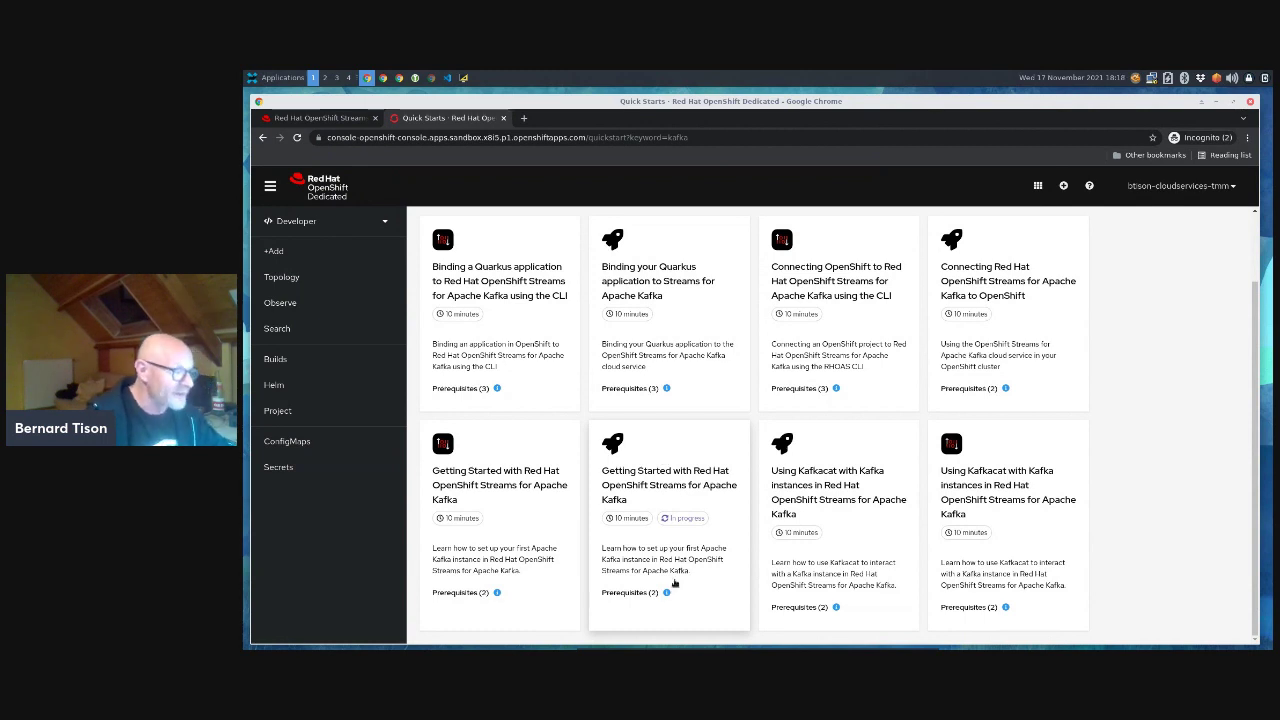
left_click(671, 496)
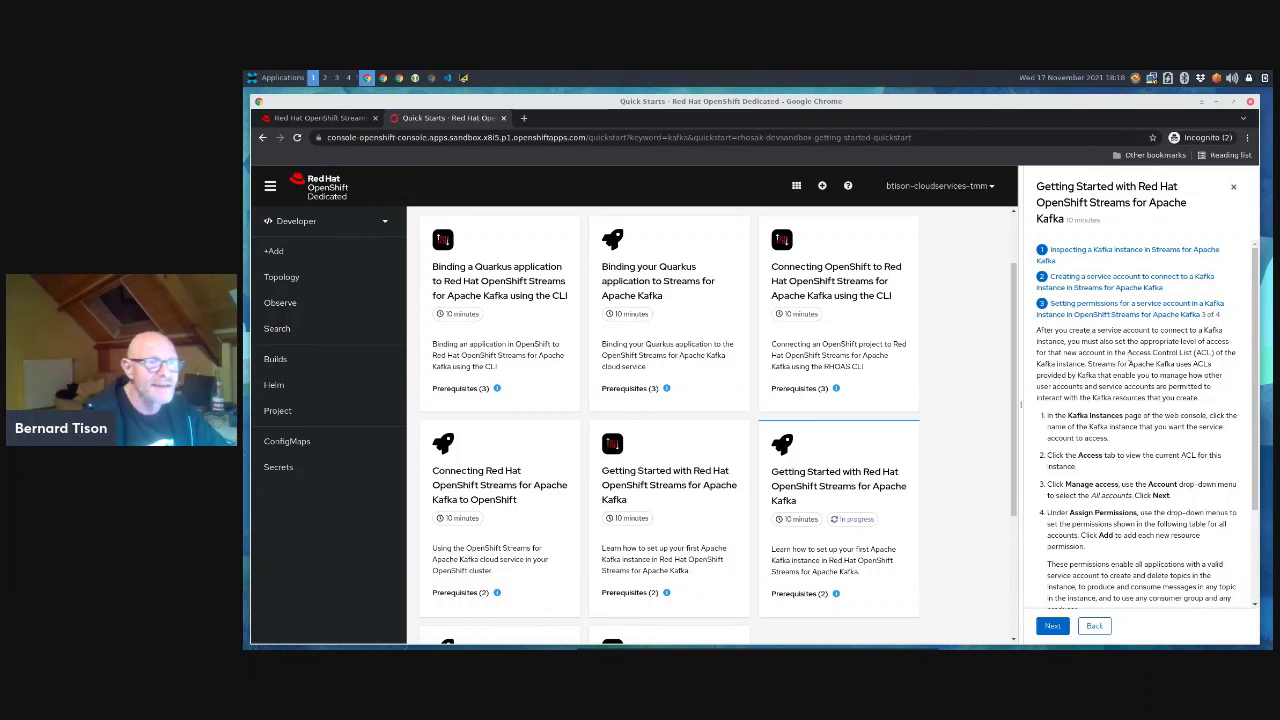
left_click(1112, 252)
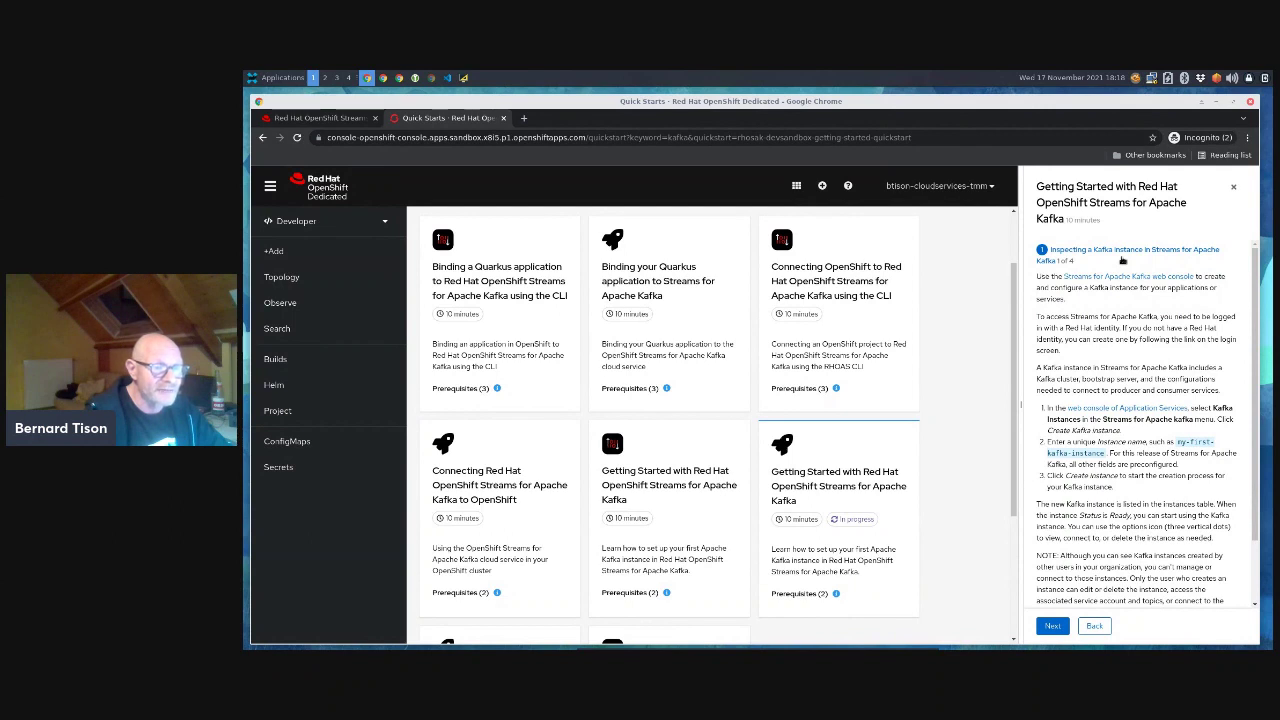
- Return to the Kafka Instances page in the Hybrid Cloud Console and reload it to check the devnation instance's status
left_click(316, 119)
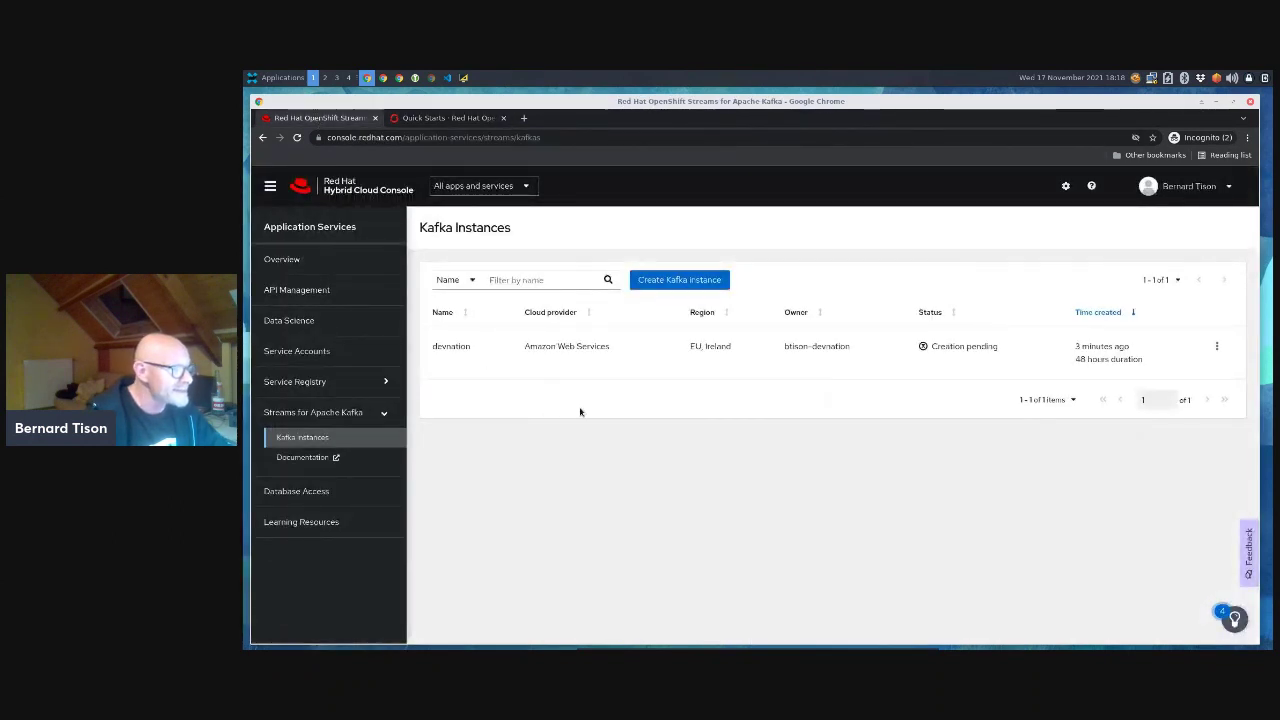
left_click(296, 139)
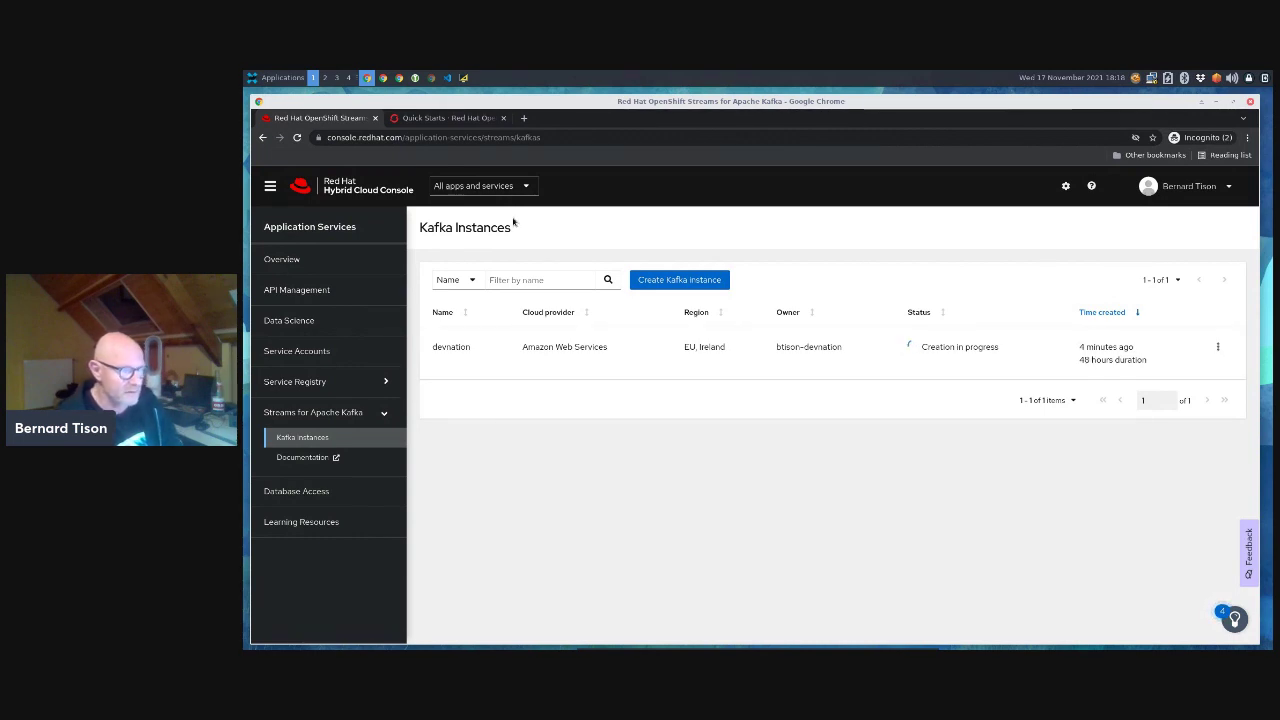
left_click(297, 138)
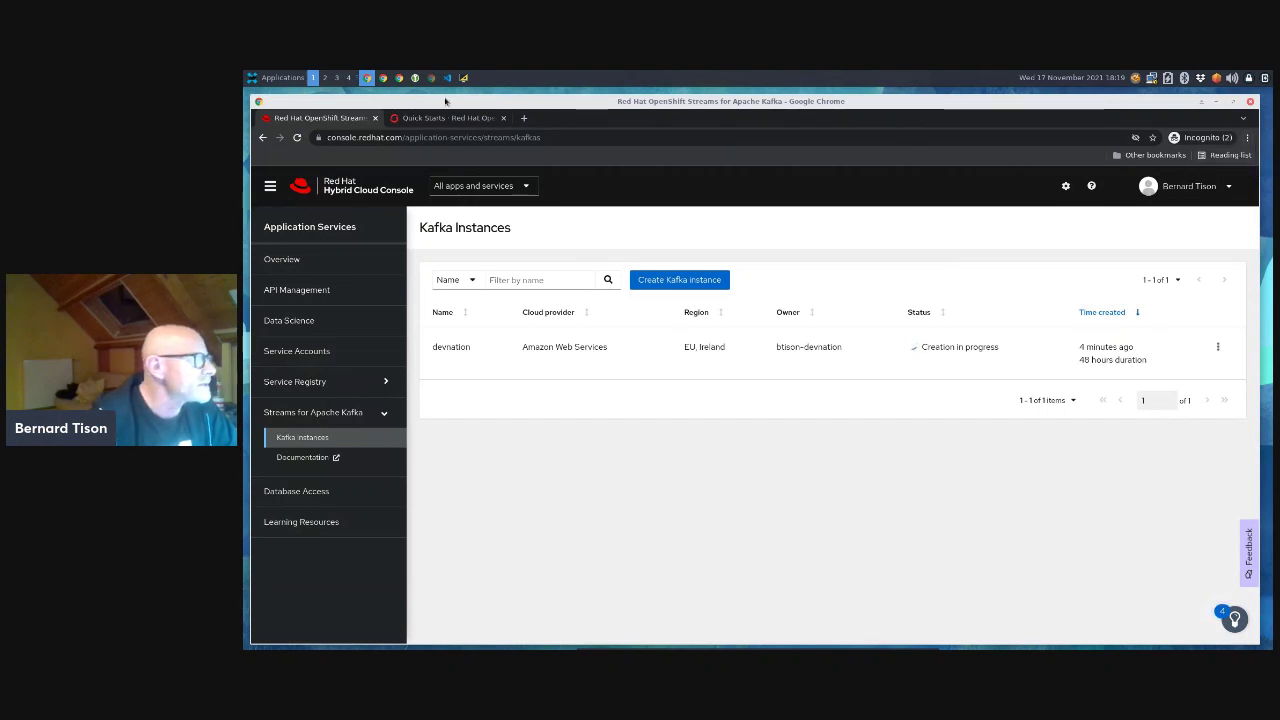
- Close the browser tab with the OpenShift quick starts, keeping the Kafka Instances page open
left_click(505, 118)
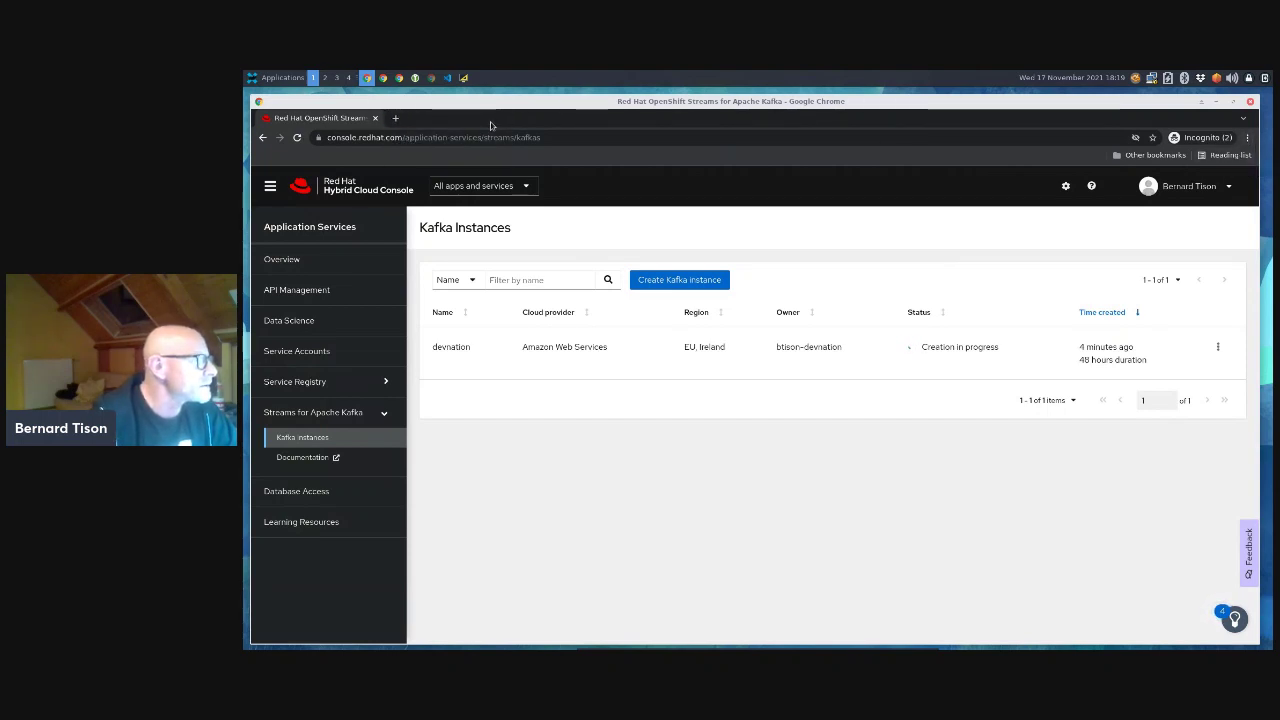
left_click(1247, 138)
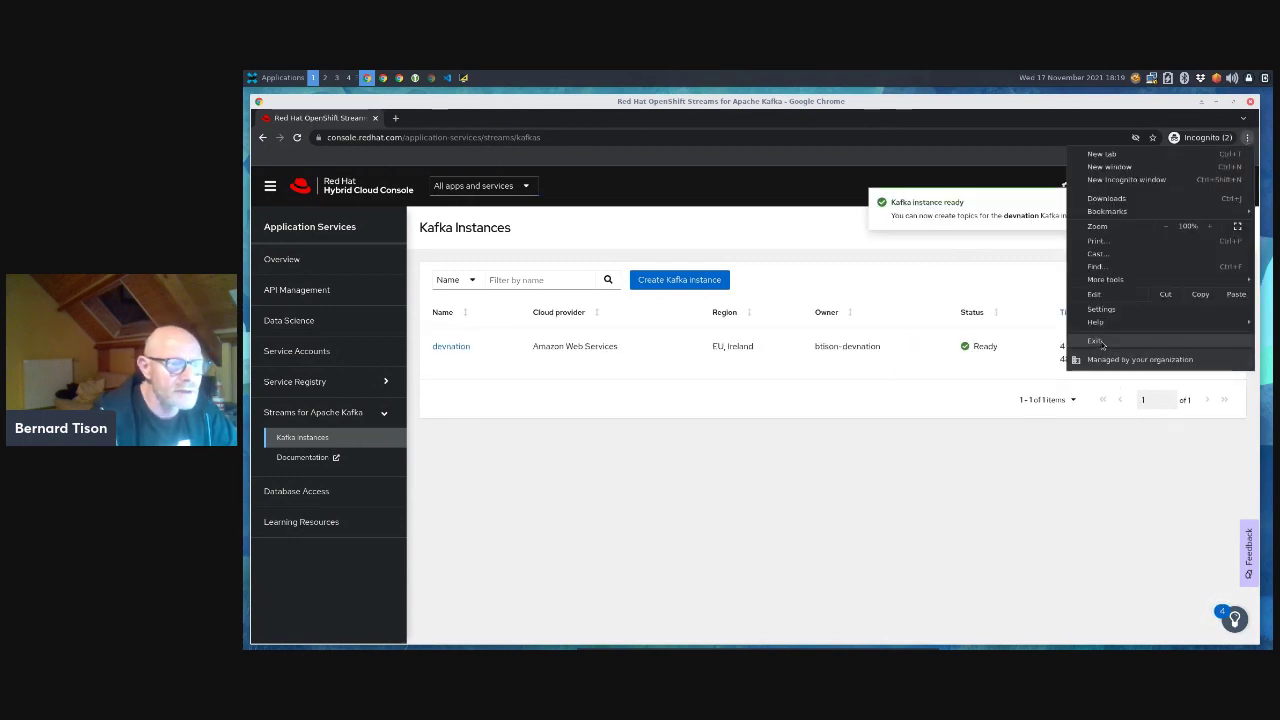
left_click(931, 466)
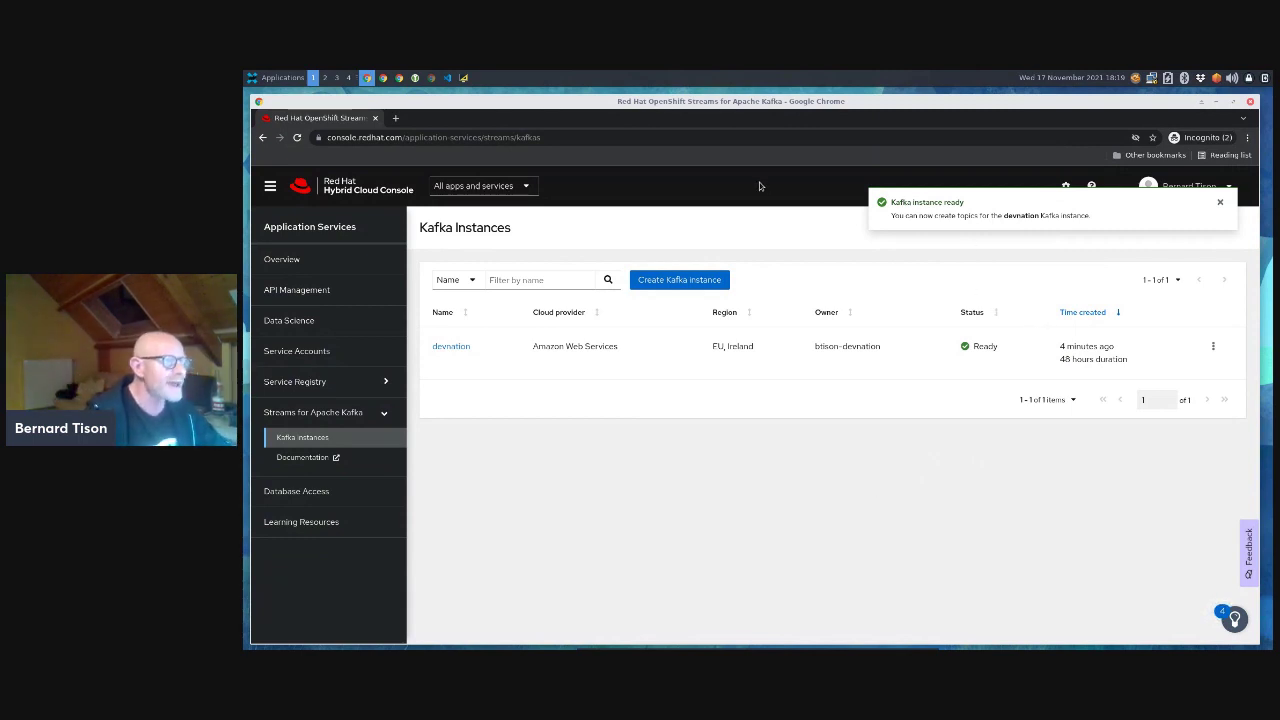
- Load developers.redhat.com/developer-sandbox in a new browser tab
left_click(395, 118)
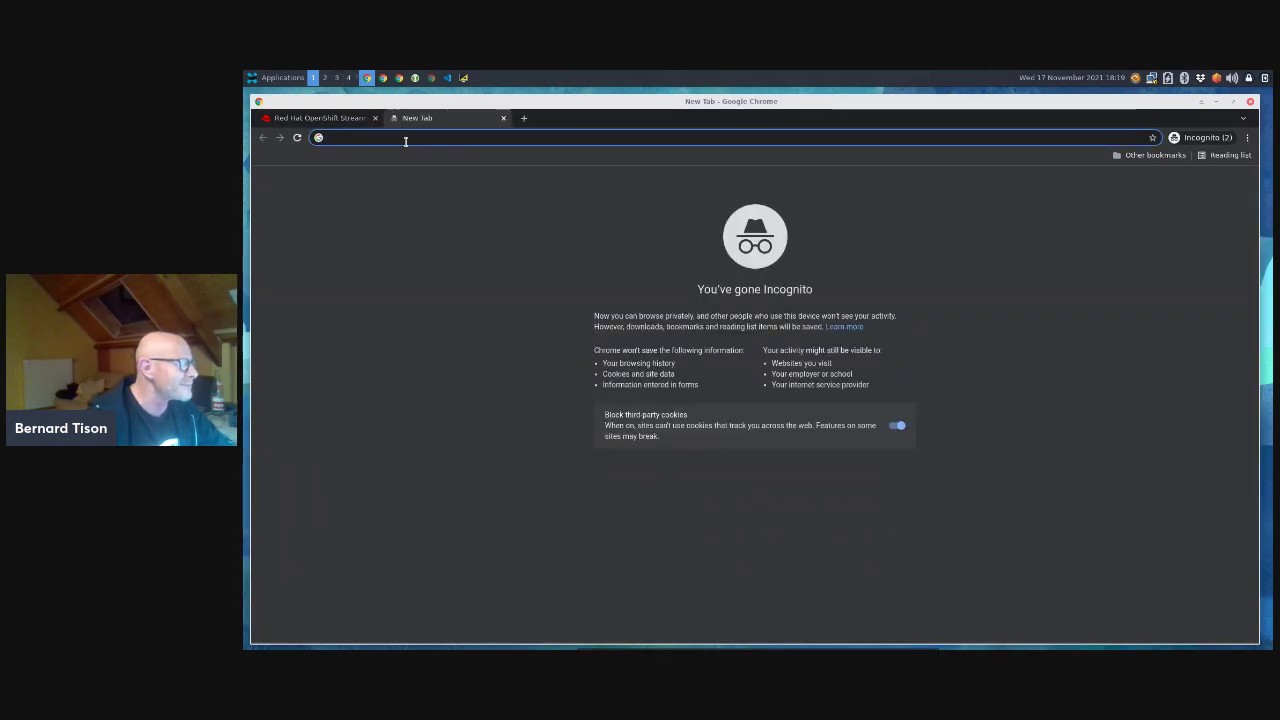
type("devel")
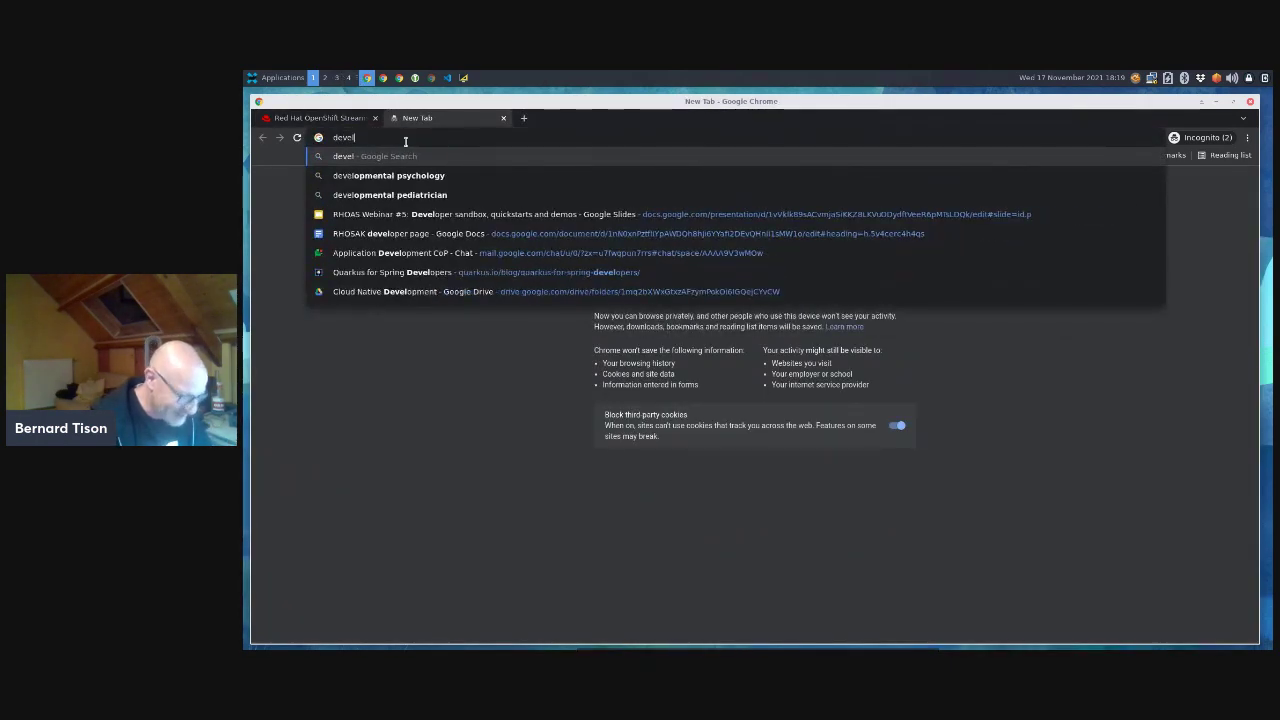
key("BackSpace")
key("BackSpace")
key("BackSpace")
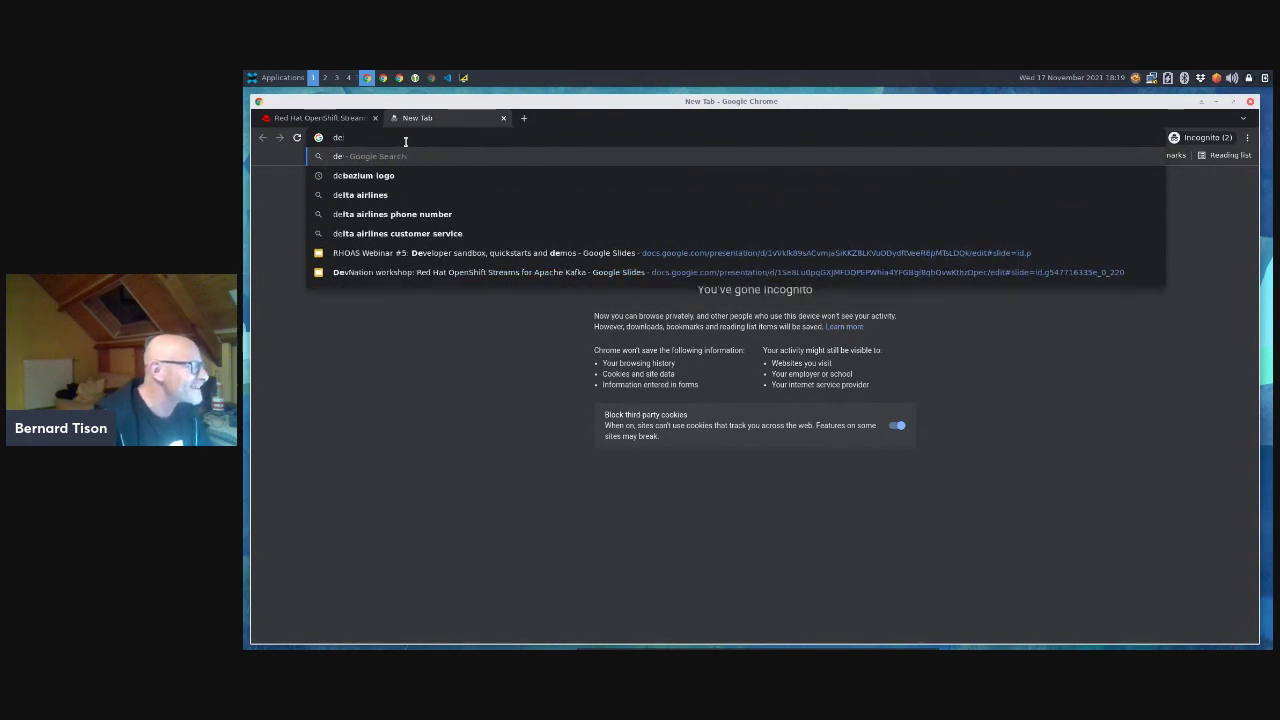
key("BackSpace")
key("BackSpace")
type("develope")
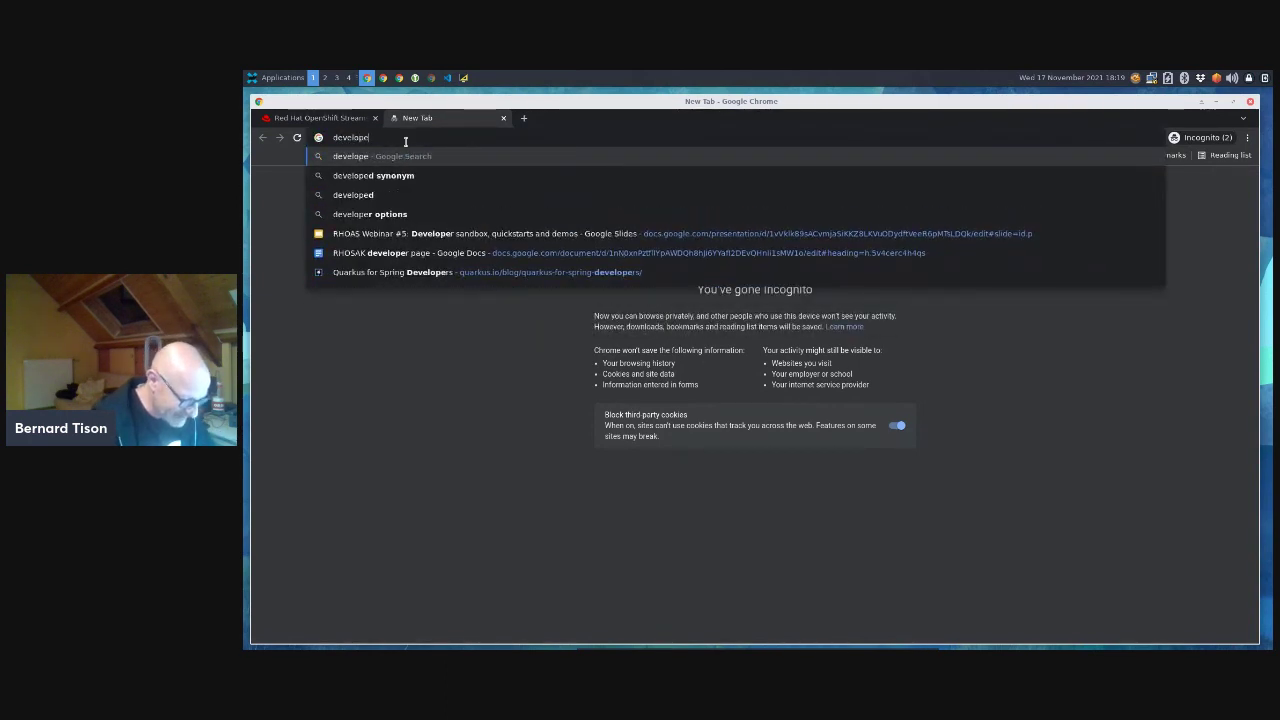
type("rs.reed")
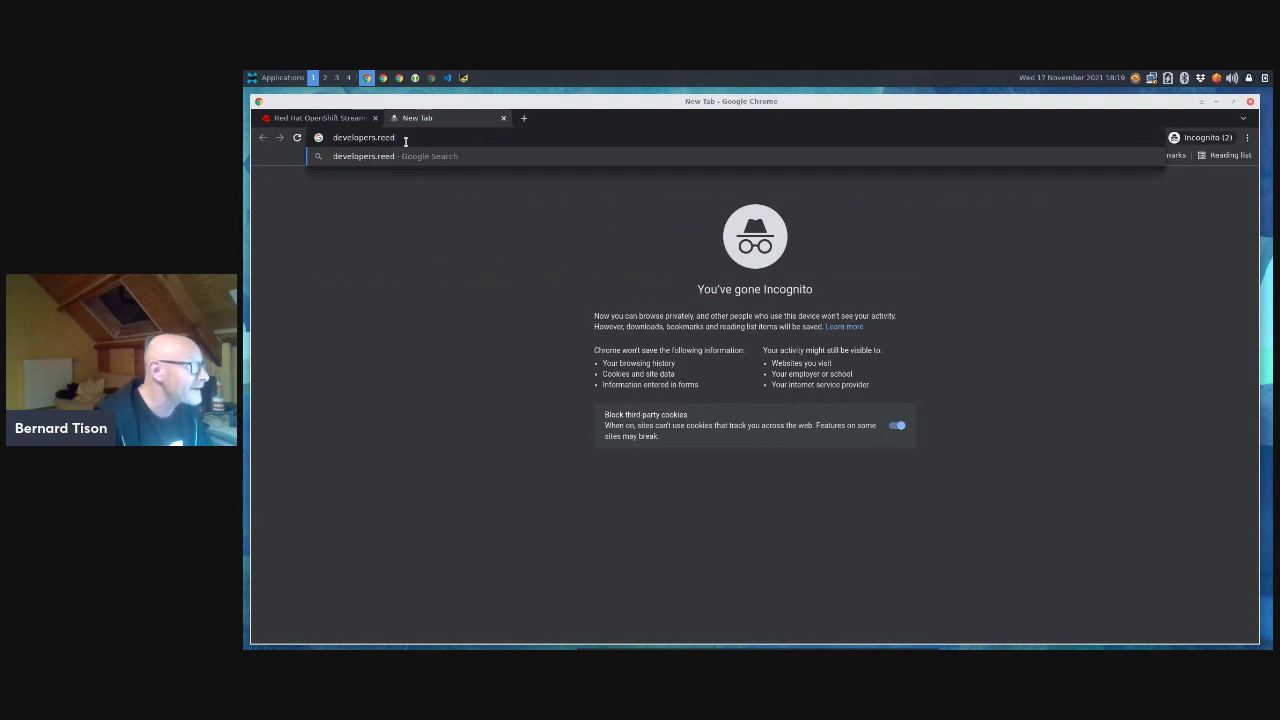
key("BackSpace")
key("BackSpace")
type("dhat.c")
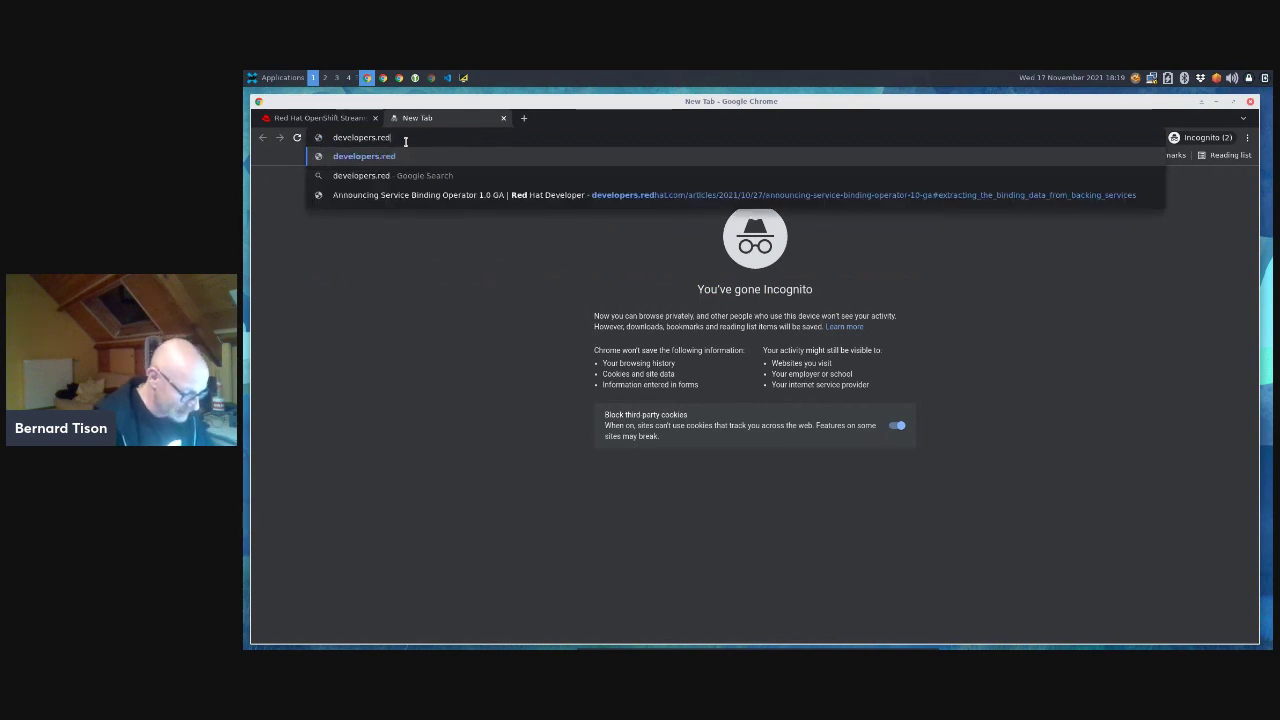
type("om")
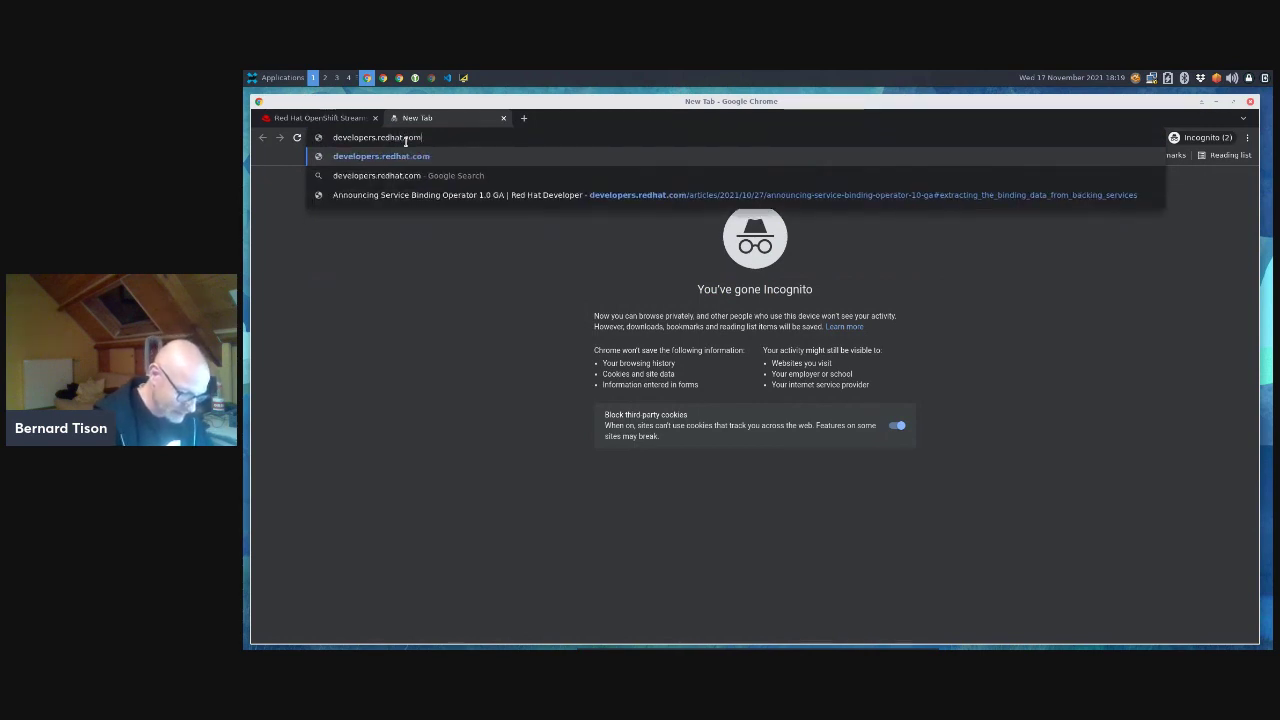
type("/developer")
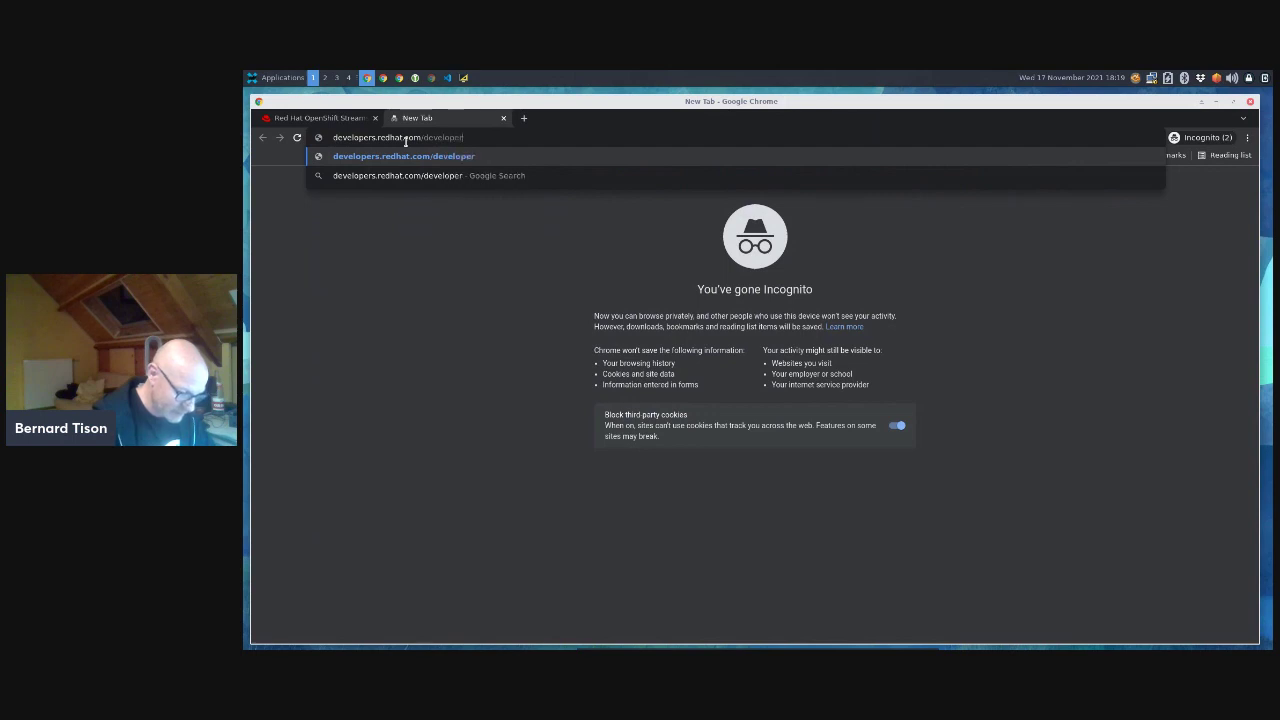
type("-sandbox")
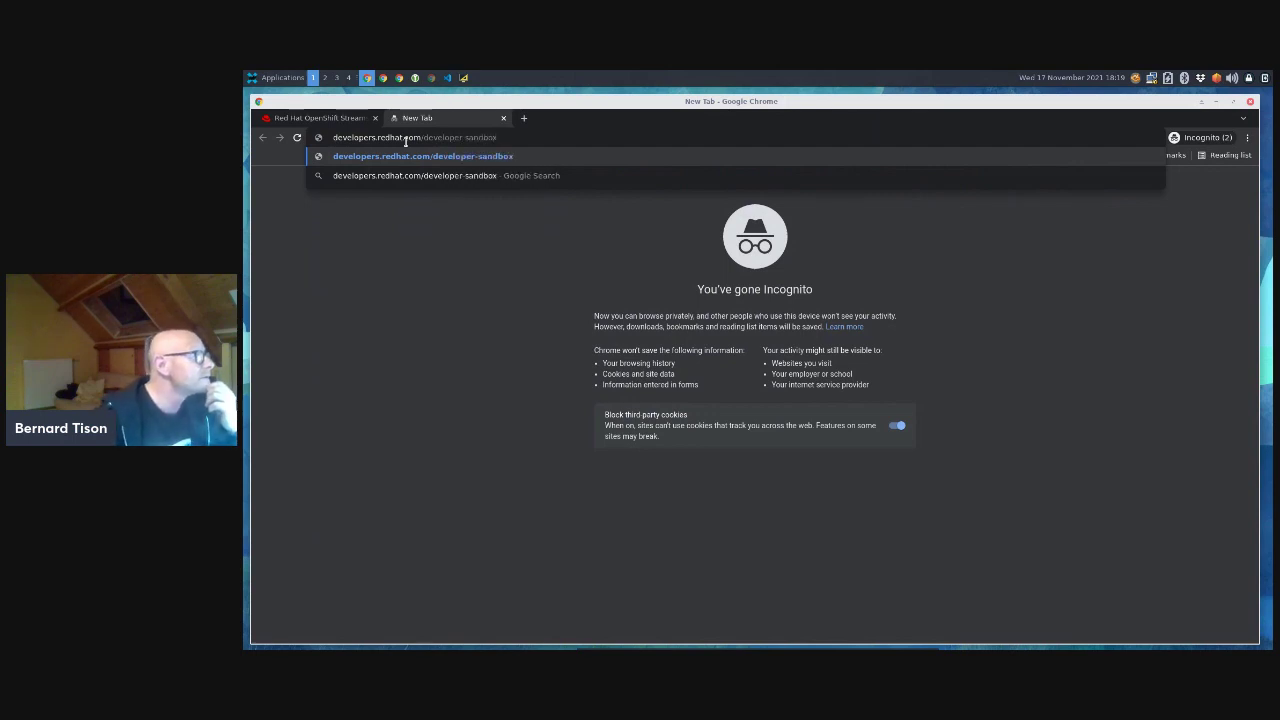
key("Return")
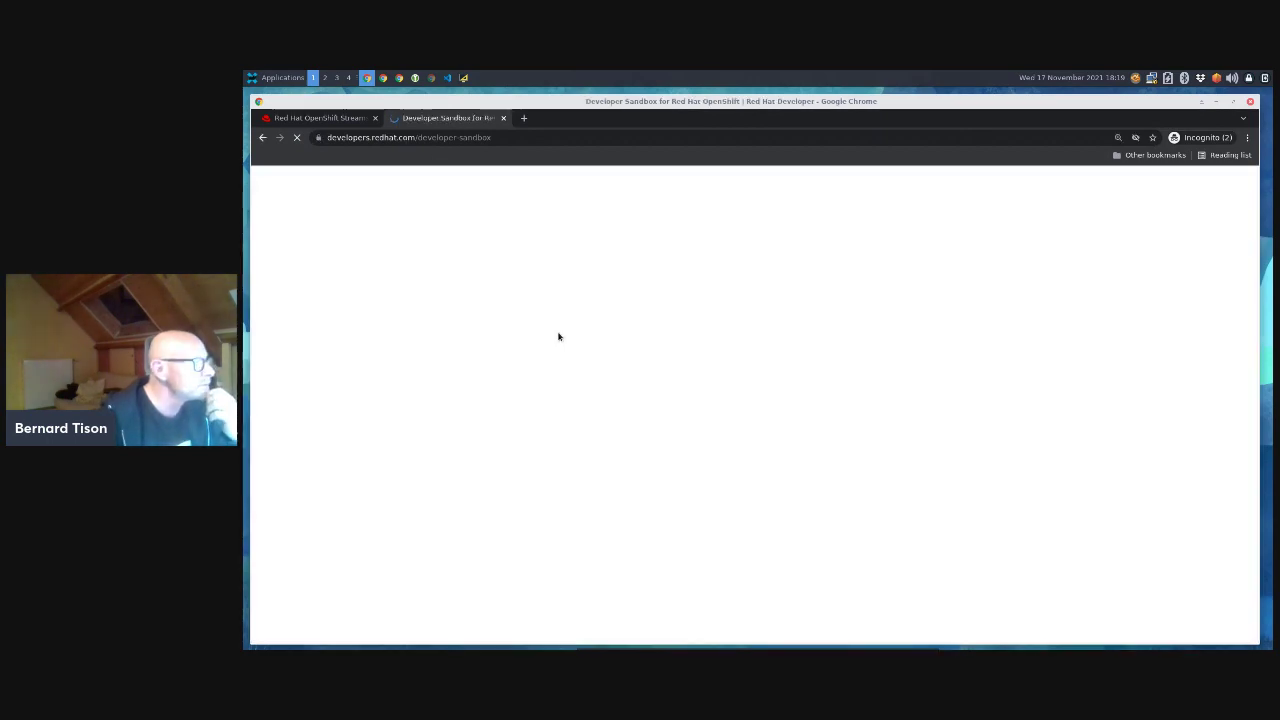
- Go to the page for getting started in the Sandbox and start using the sandbox
scroll(820, 503, "down", 4)
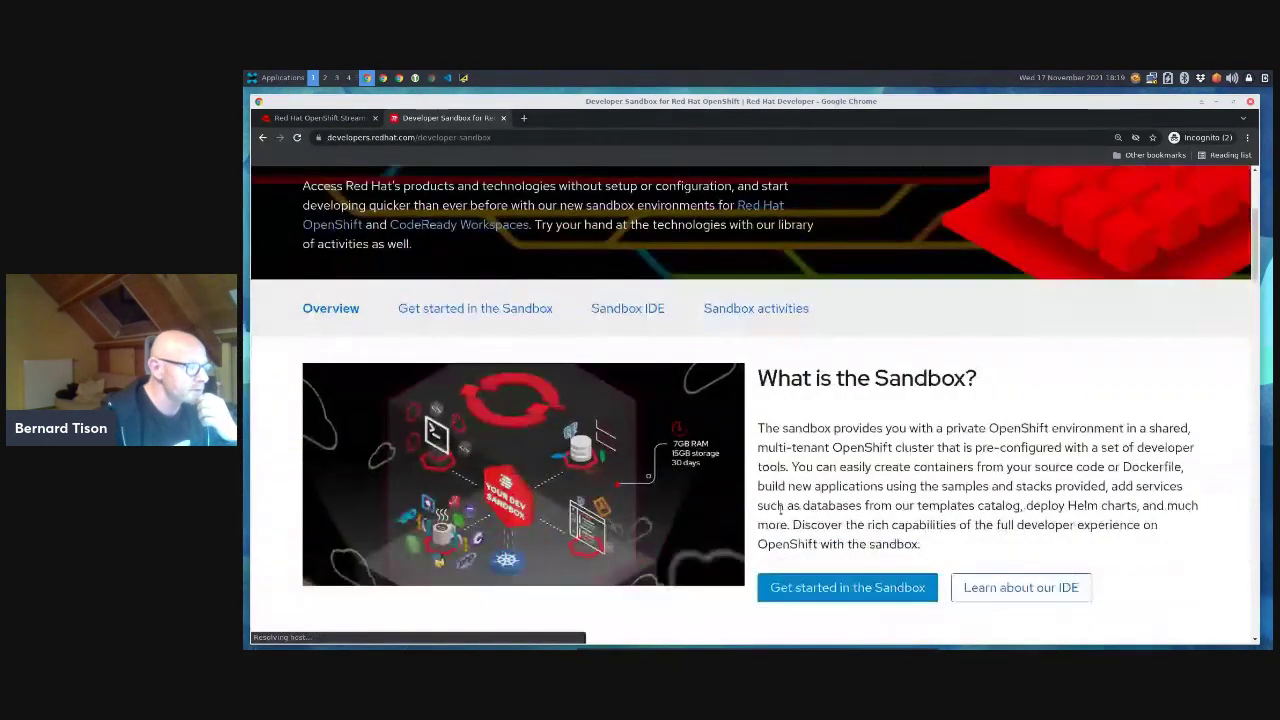
left_click(800, 427)
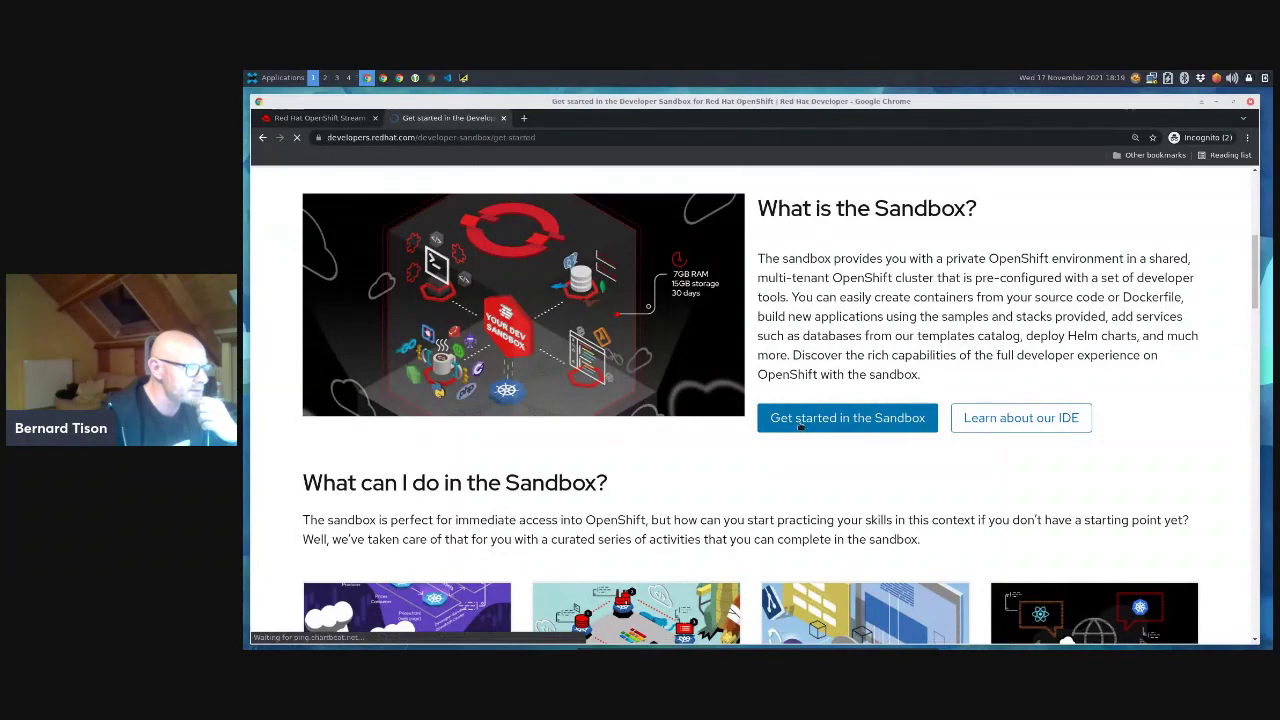
scroll(480, 550, "down", 3)
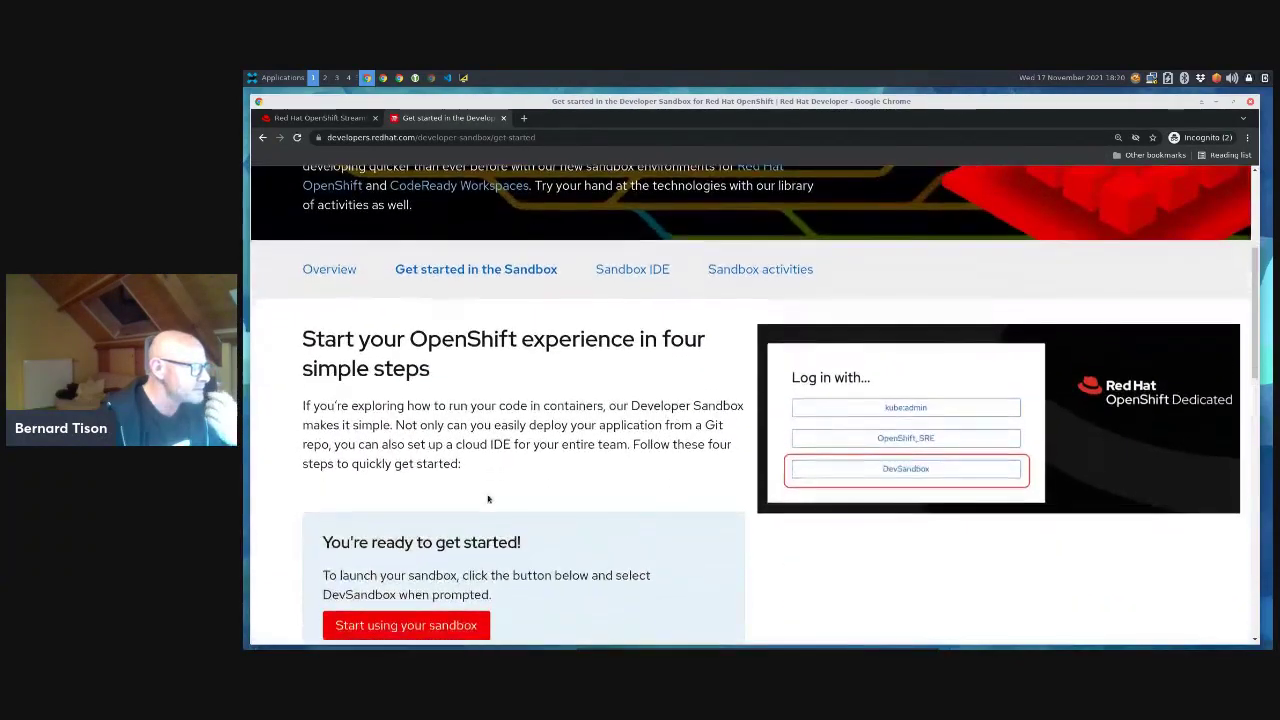
scroll(491, 500, "down", 1)
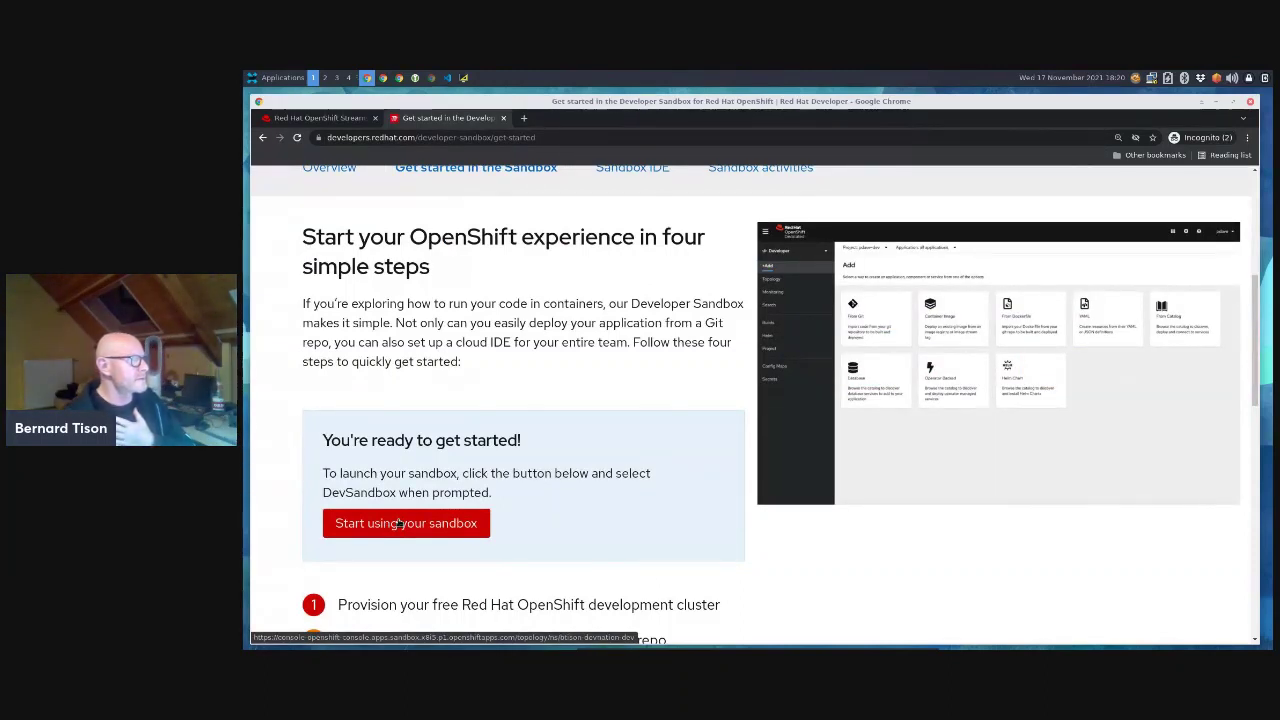
left_click(398, 524)
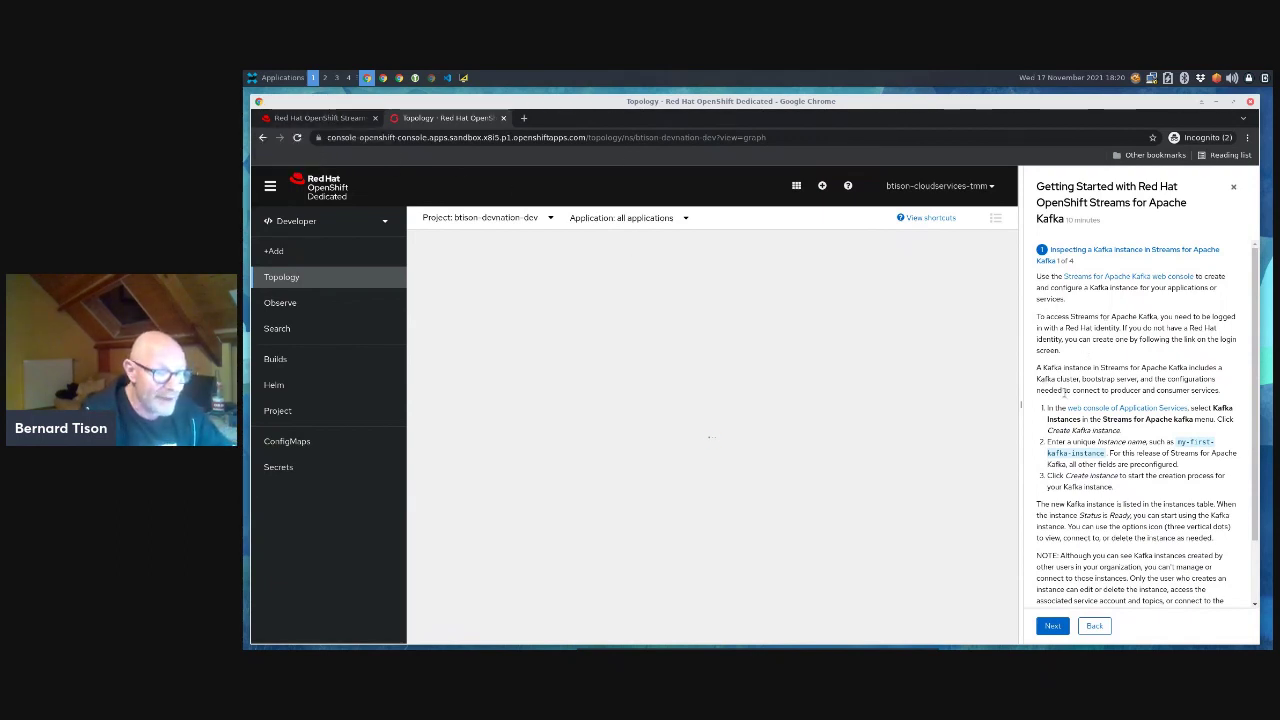
- View the devnation Kafka instance's details in the Hybrid Cloud Console and copy the bootstrap server address from its connection information
scroll(1064, 391, "down", 2)
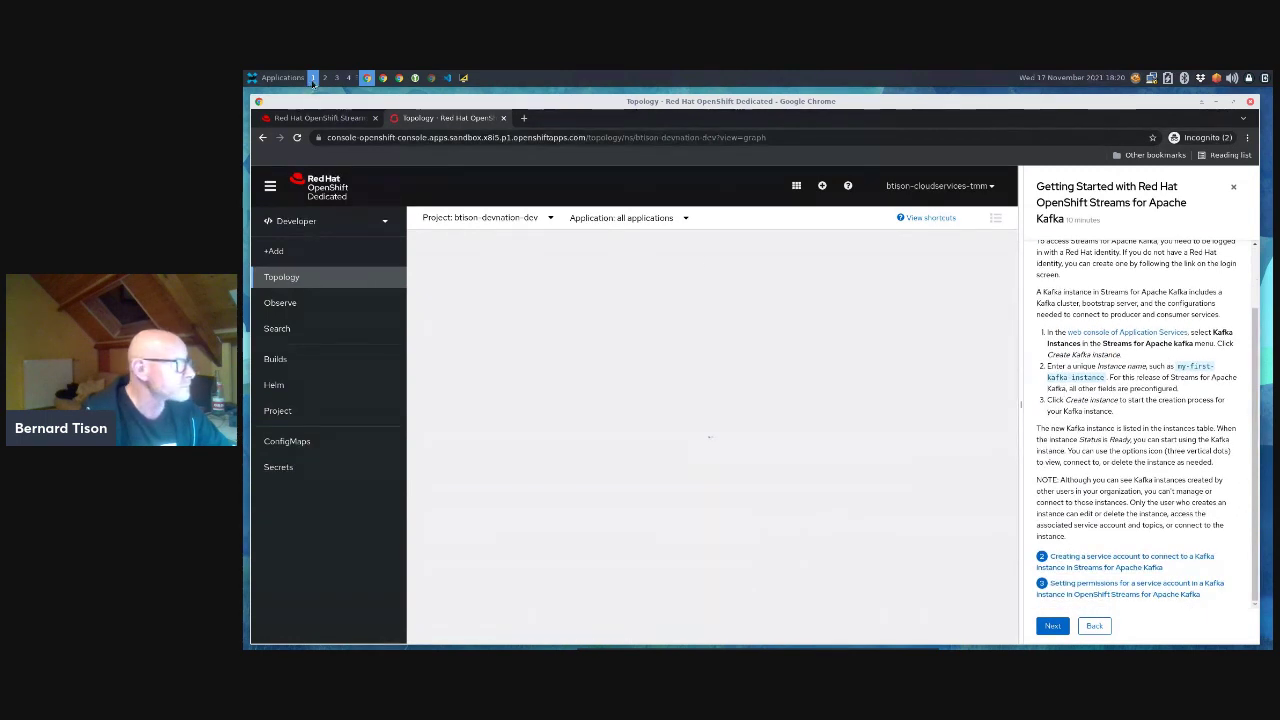
left_click(318, 118)
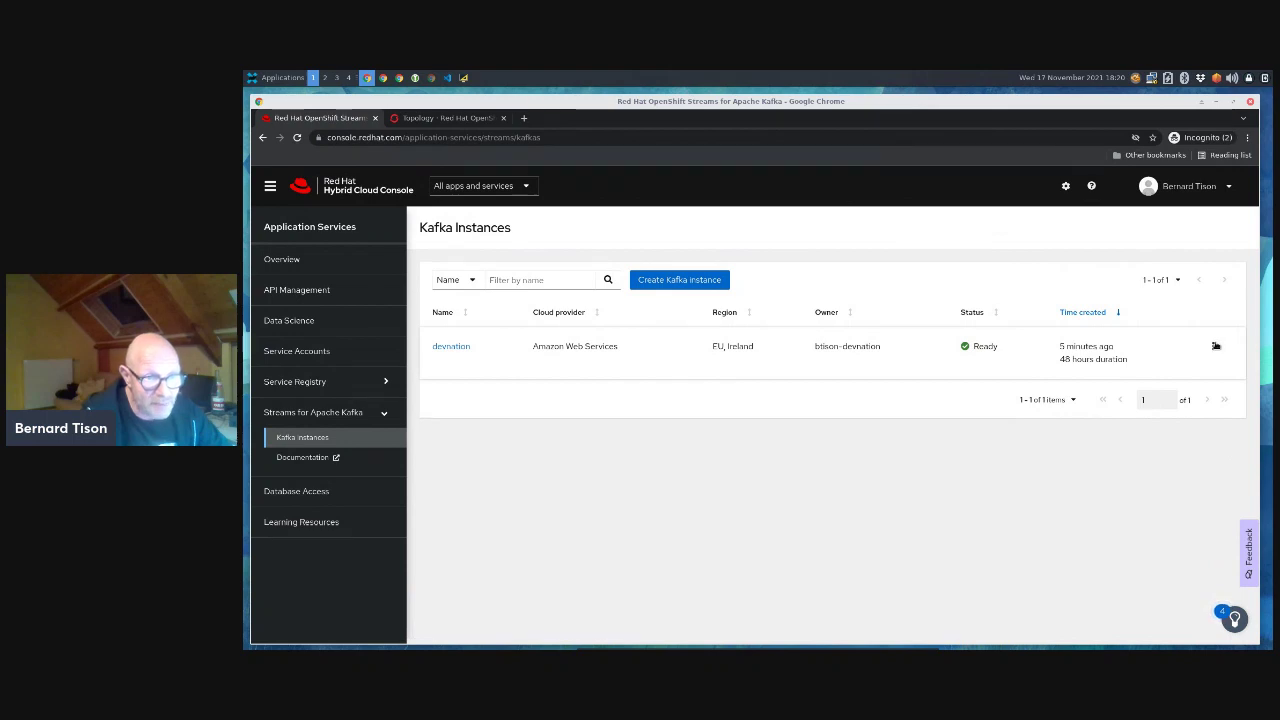
left_click(1213, 347)
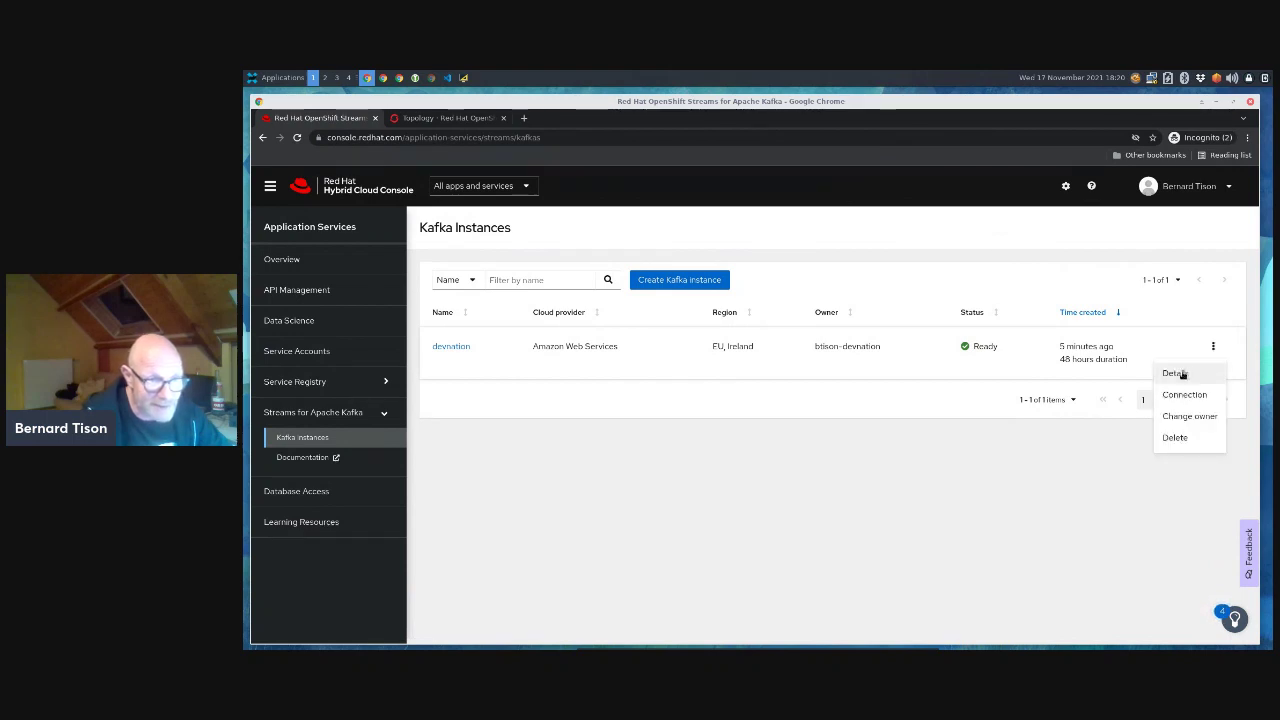
left_click(1176, 373)
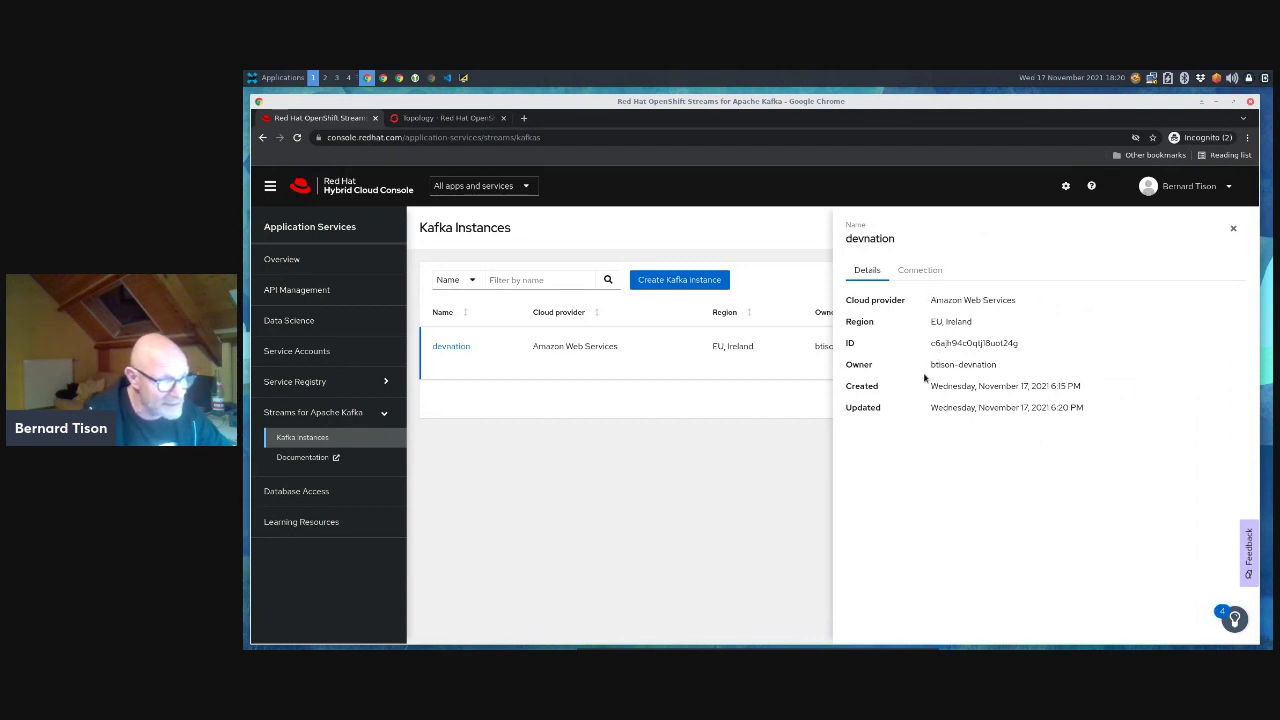
left_click(918, 271)
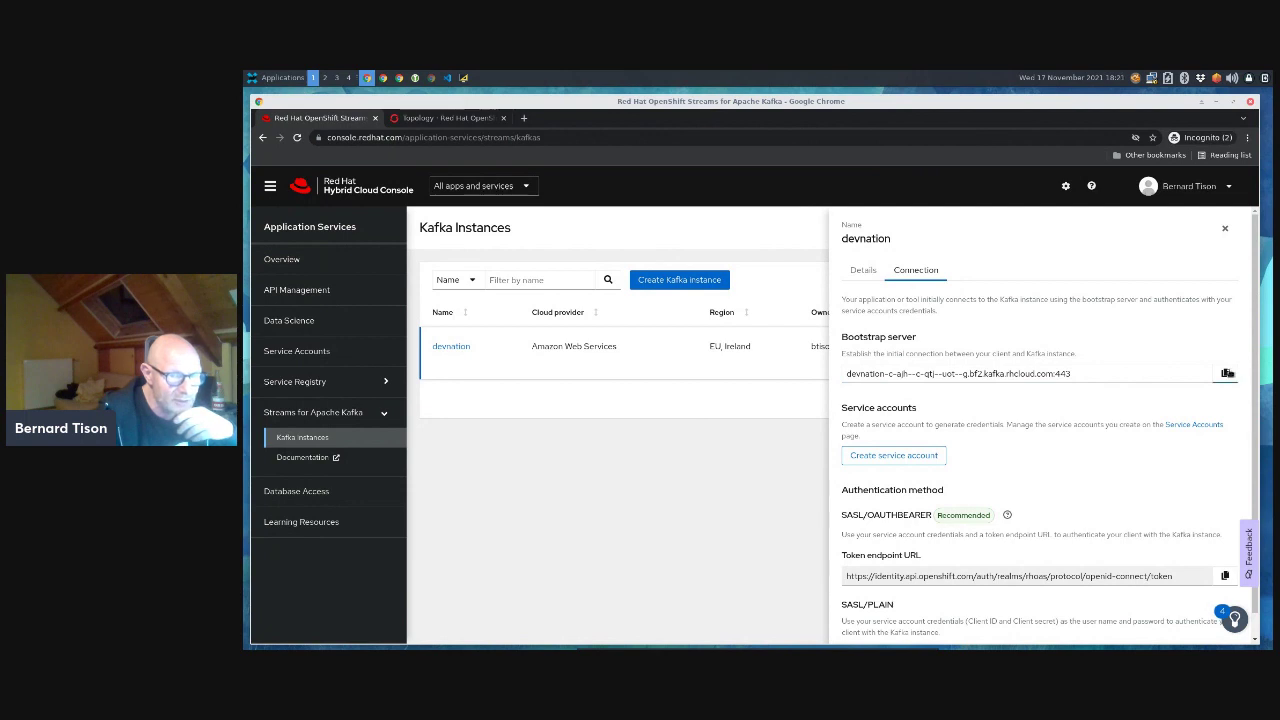
left_click(1225, 373)
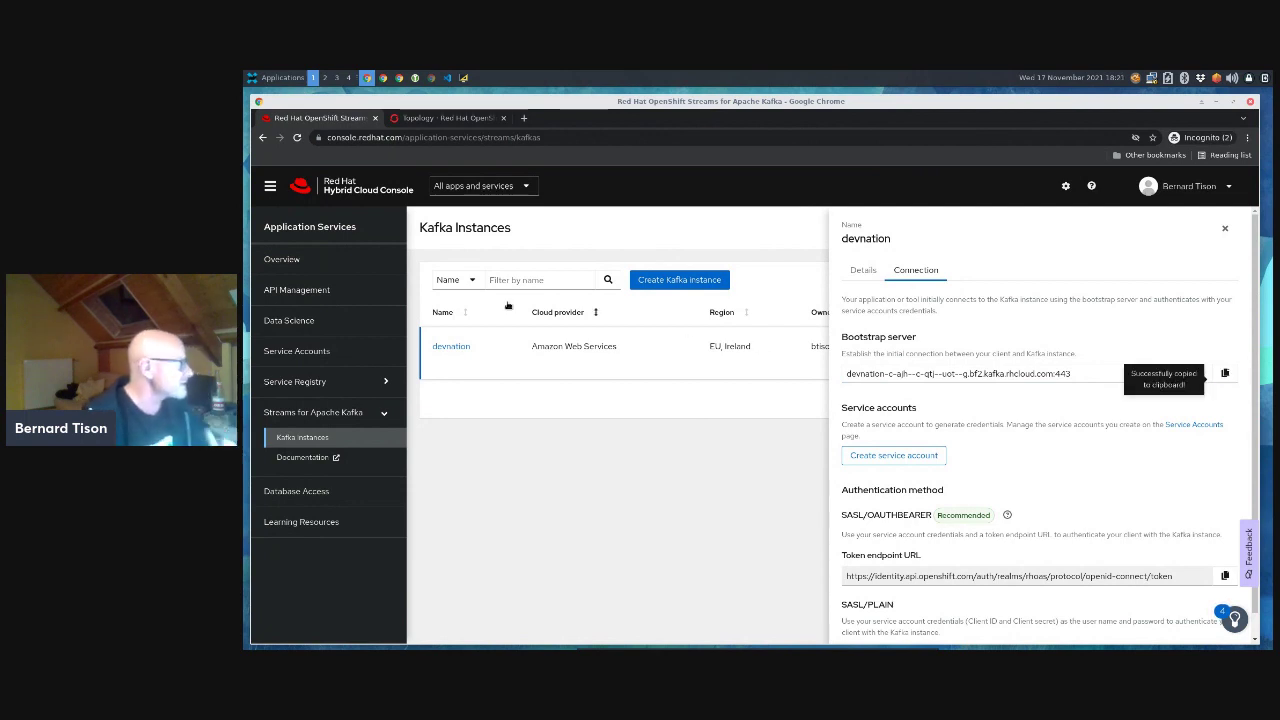
- Create a service account with the short description devnation from the Kafka instance's connection information
left_click(449, 78)
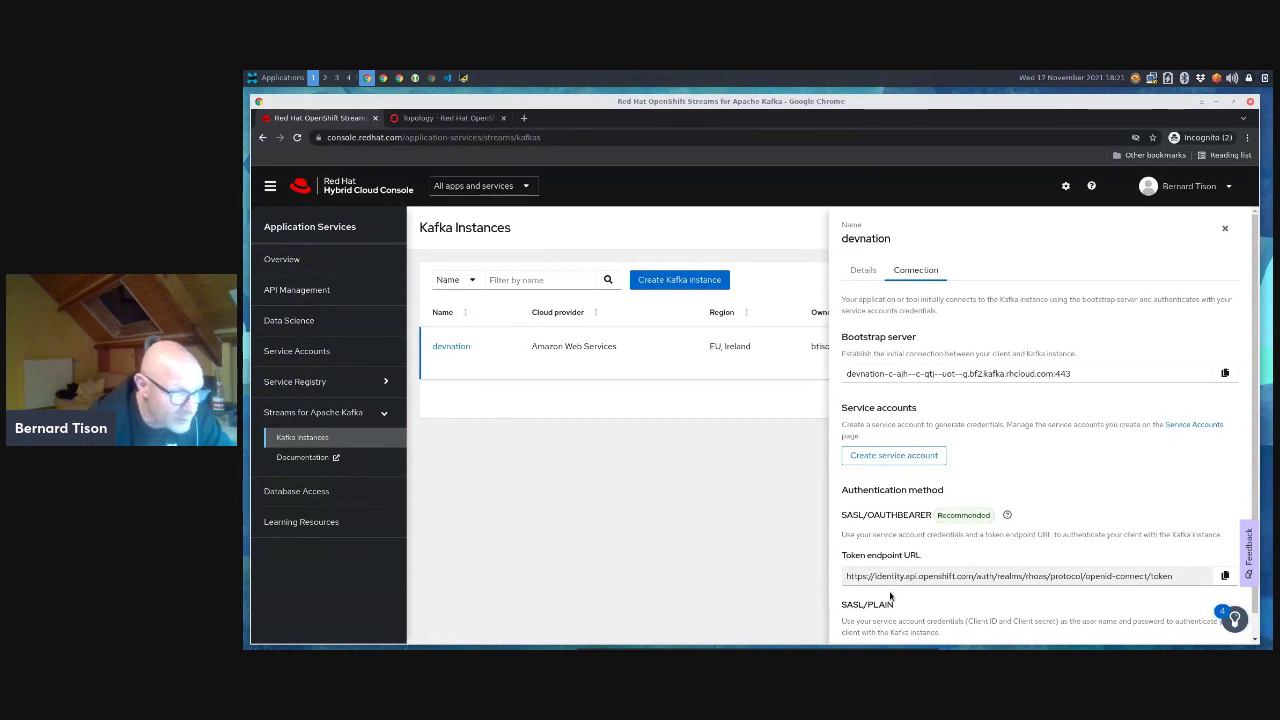
left_click(886, 456)
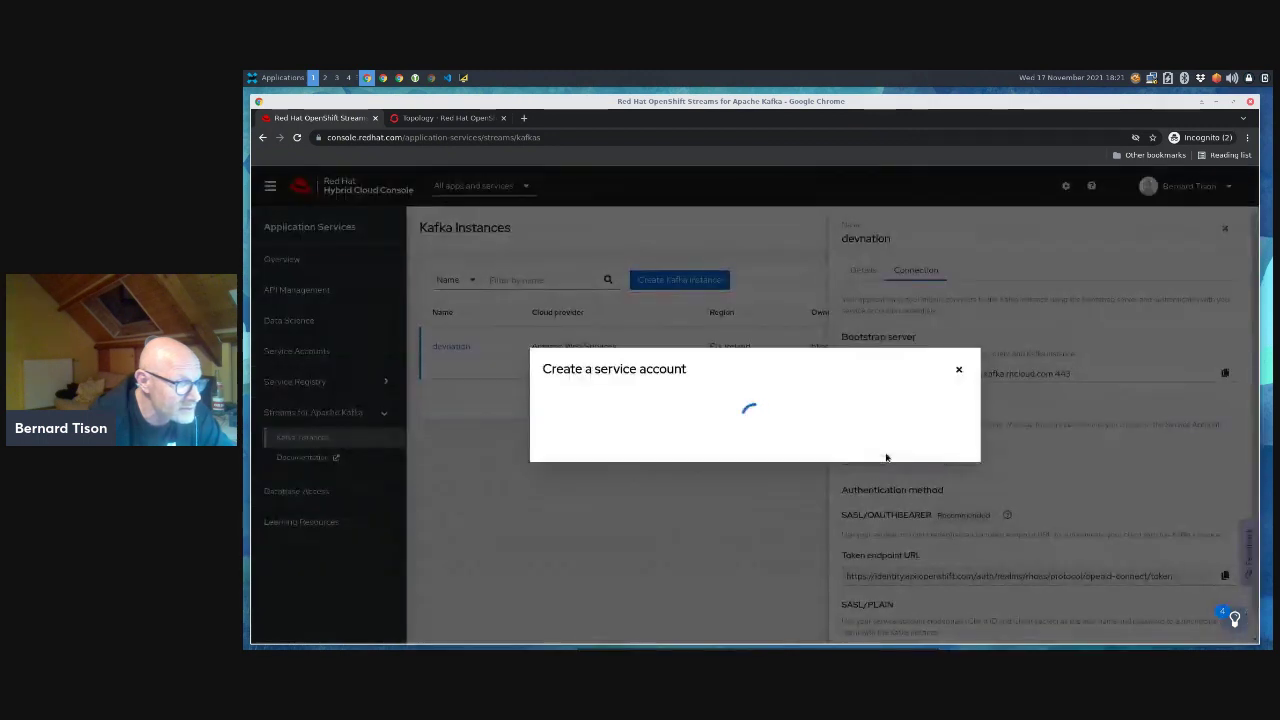
type("devnation")
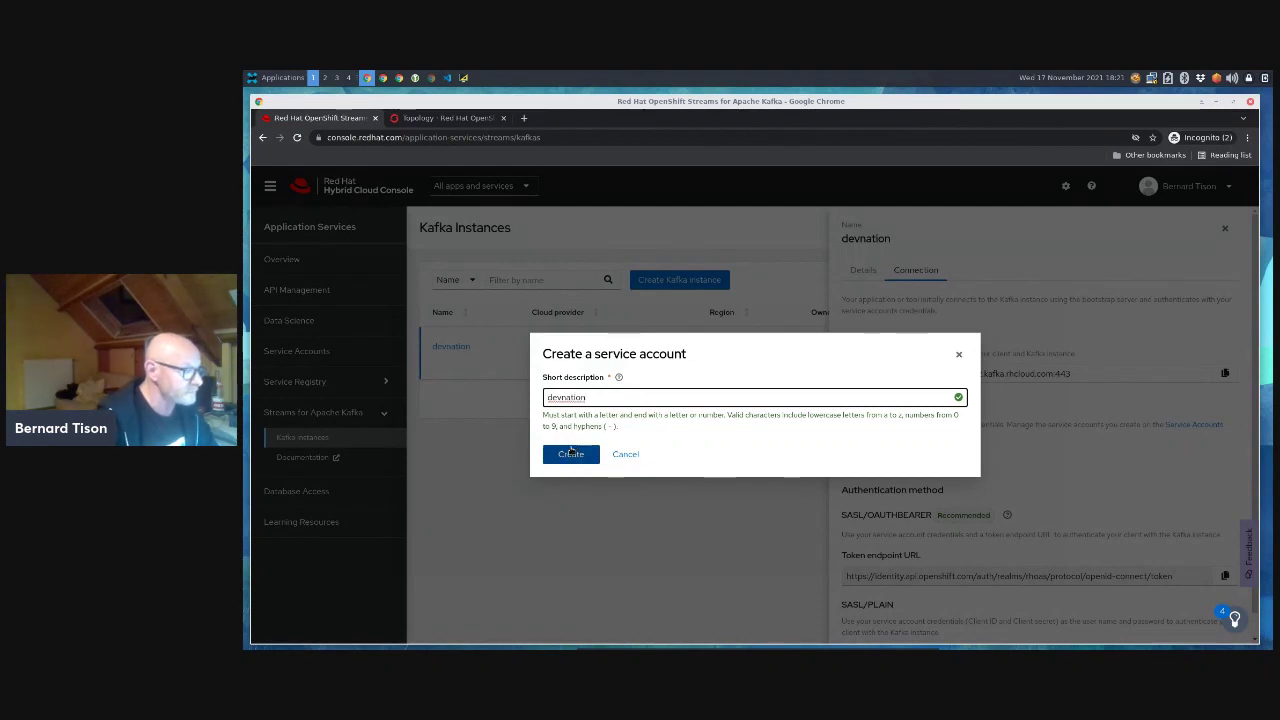
left_click(570, 453)
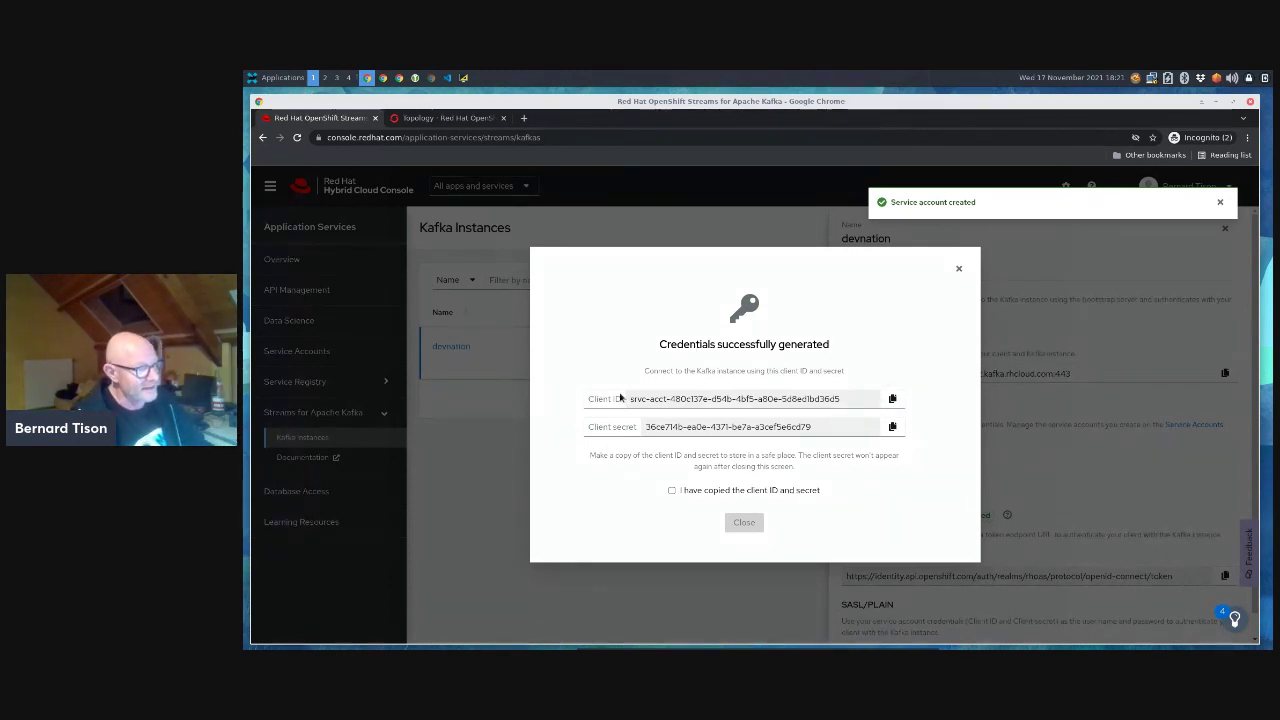
- Copy the generated client ID and client secret one after the other, switching to the code editor after each to store them
left_click(893, 399)
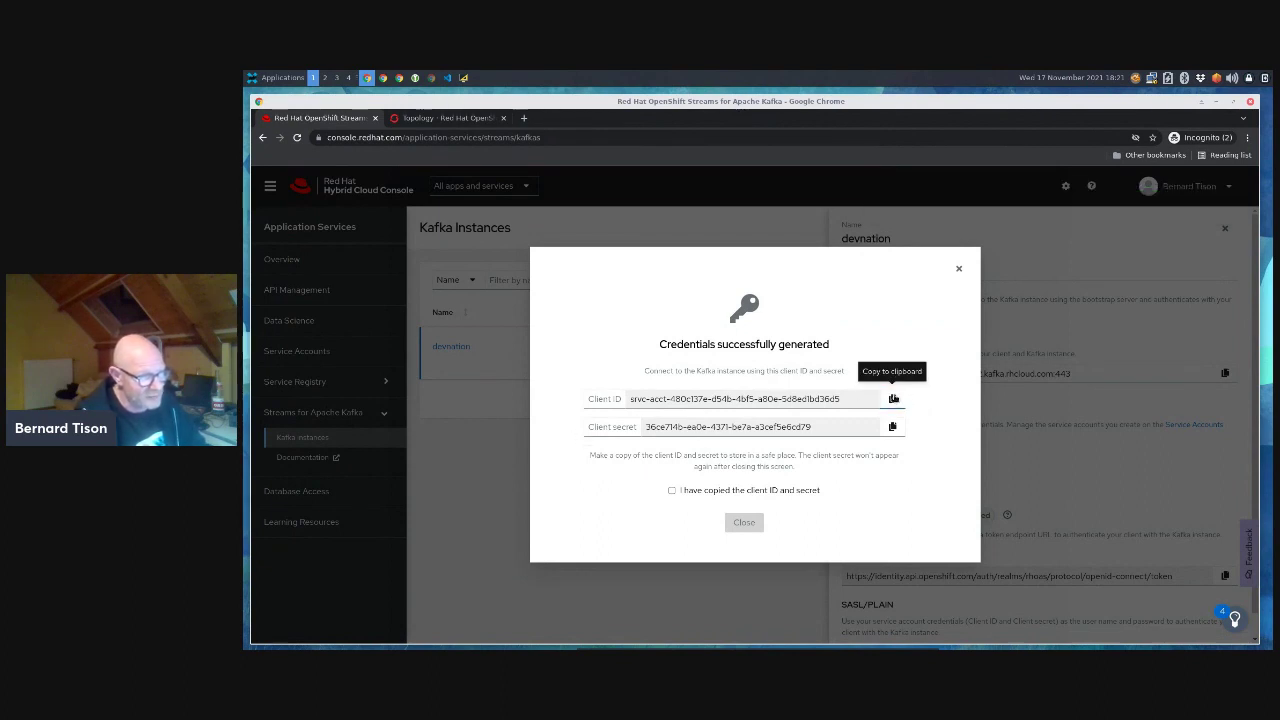
left_click(893, 399)
key("alt+Tab")
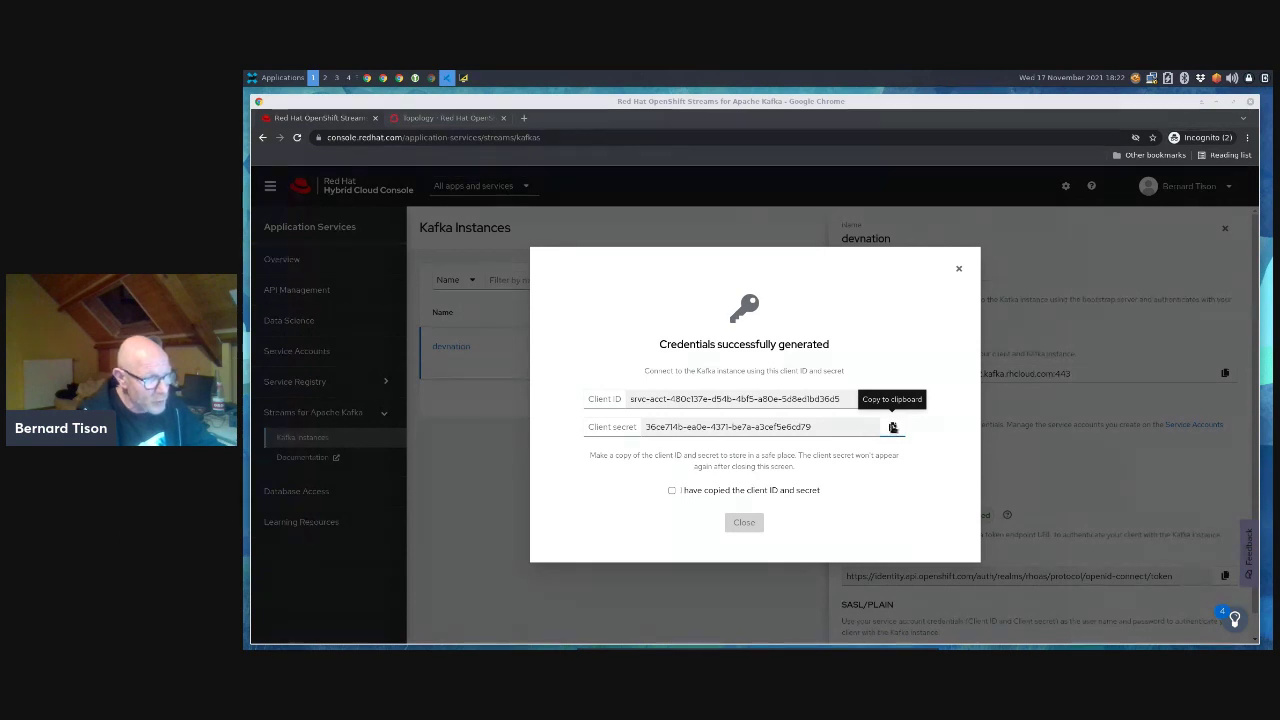
left_click(893, 427)
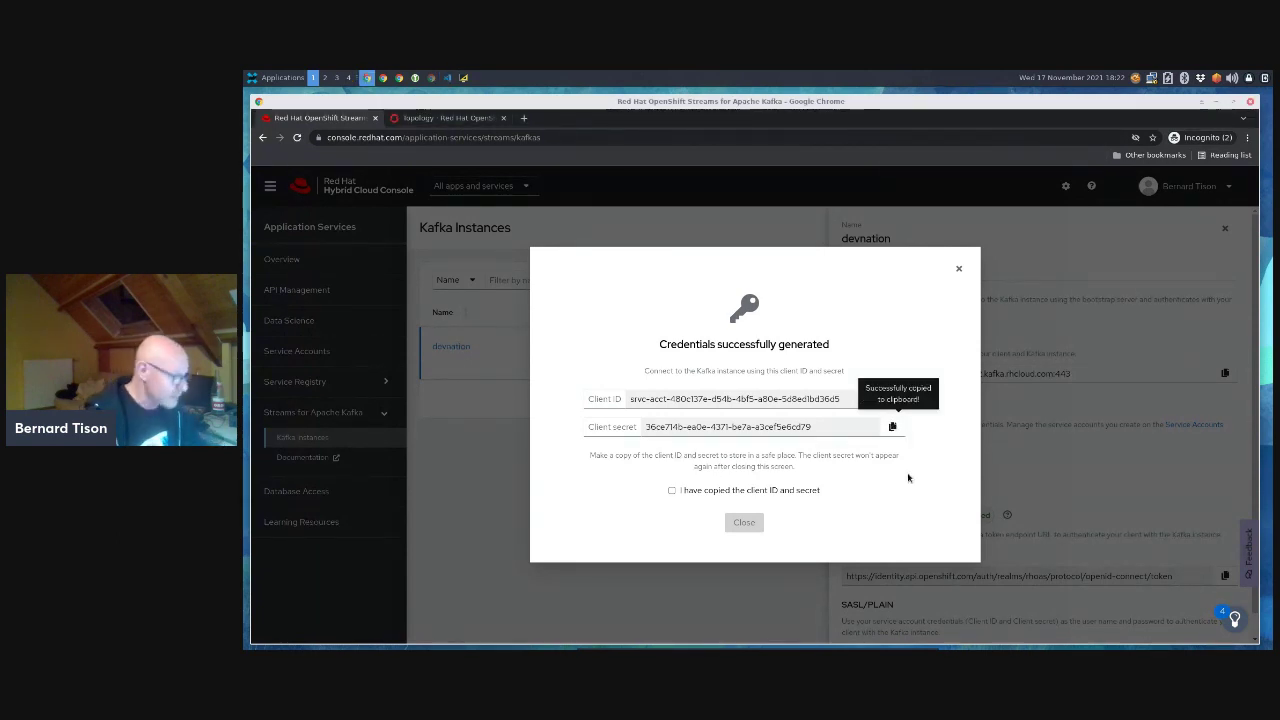
key("alt+Tab")
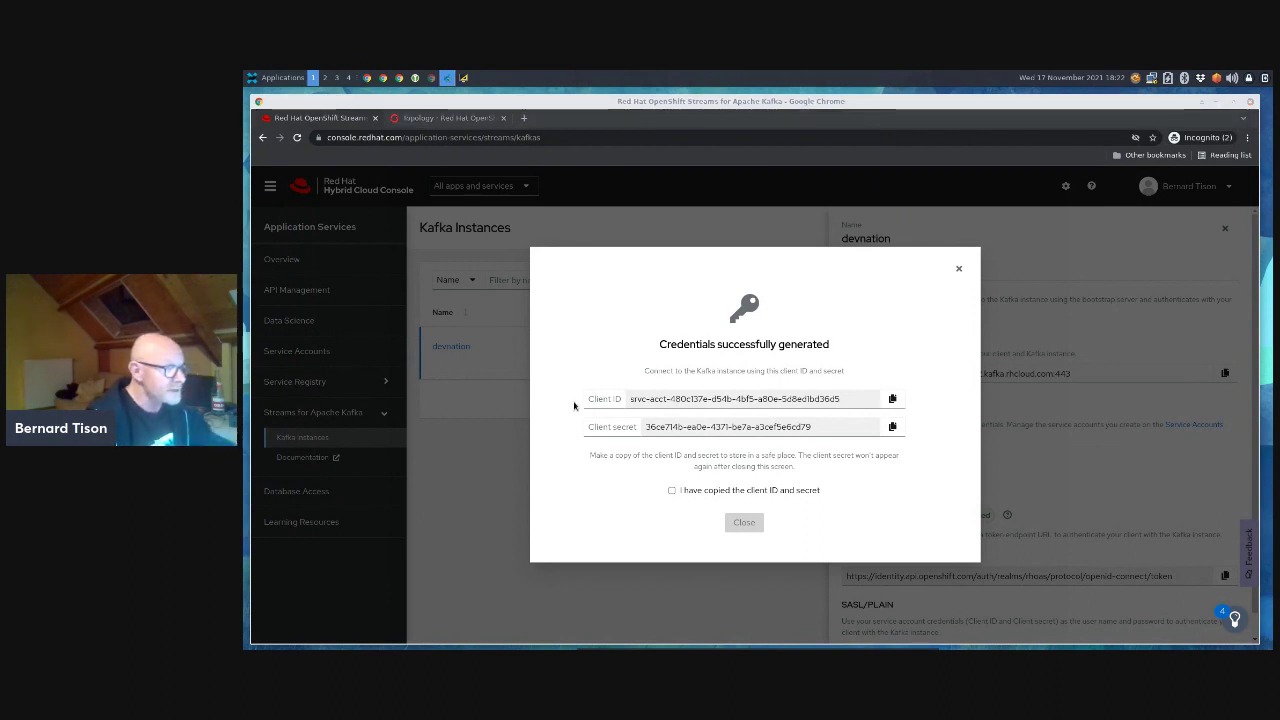
- Confirm that the client ID and secret have been copied, and close the credentials and the devnation connection details
left_click(671, 490)
left_click(671, 490)
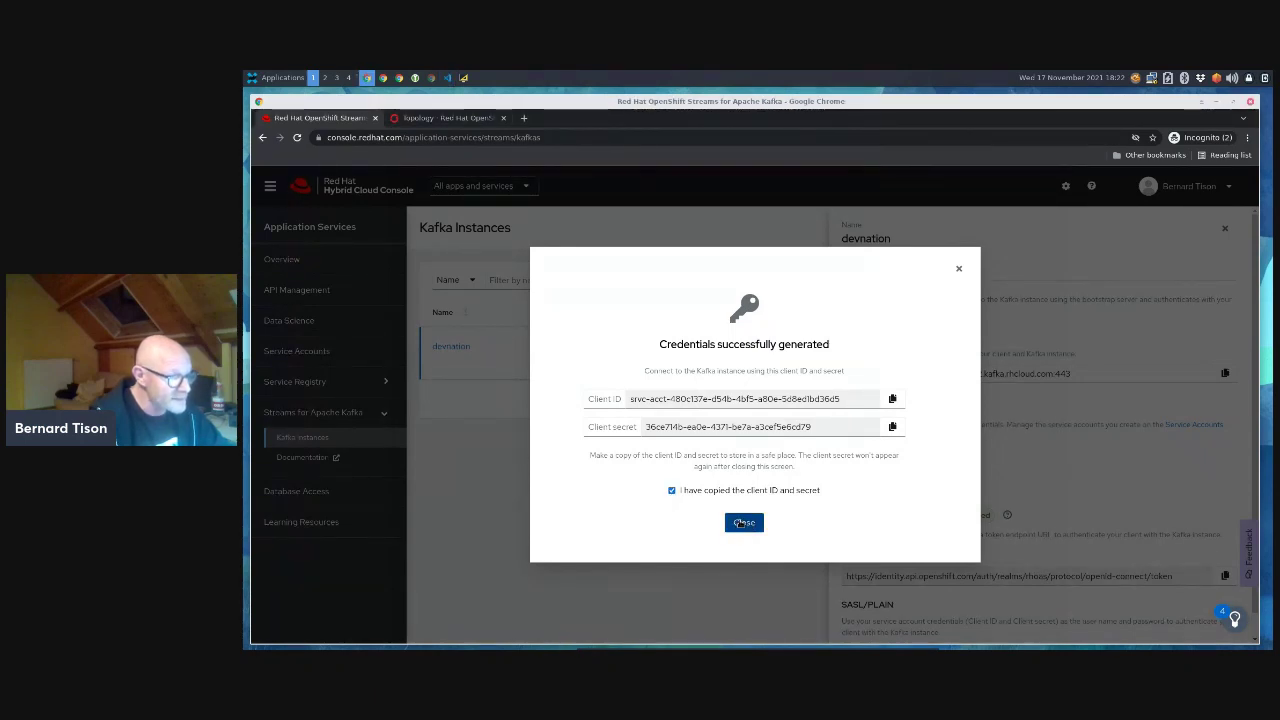
left_click(743, 522)
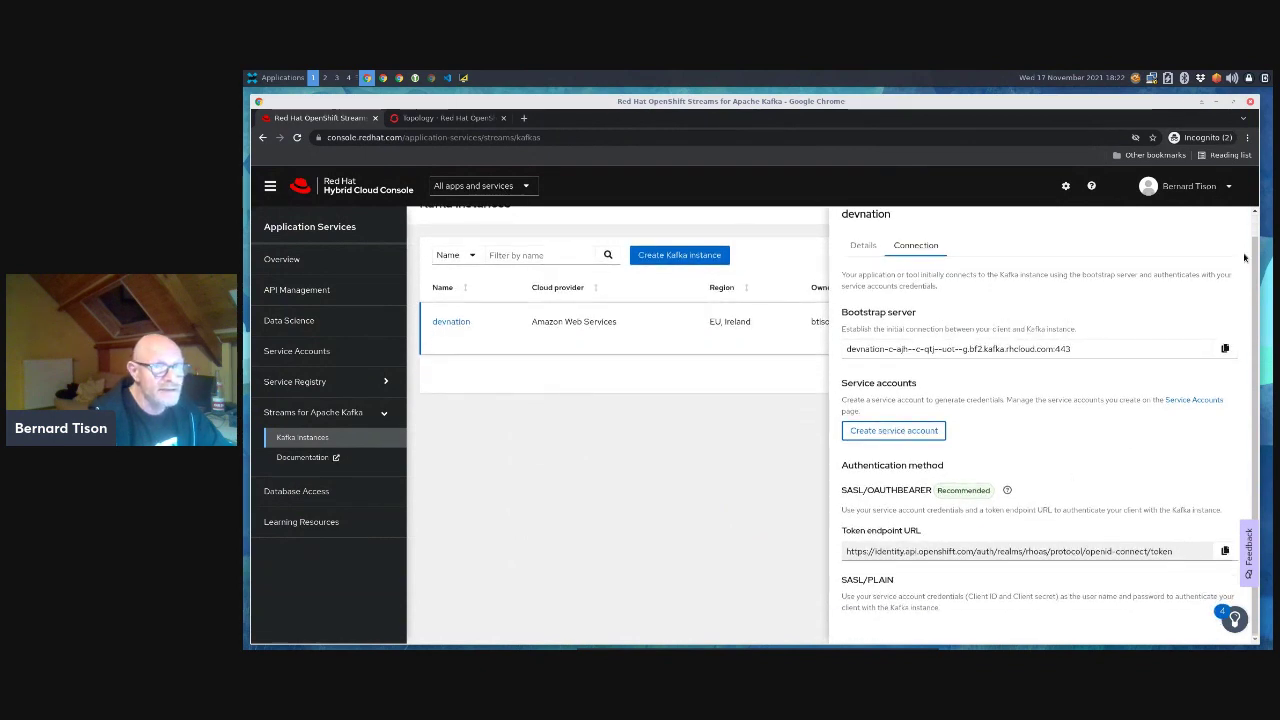
left_click(1224, 228)
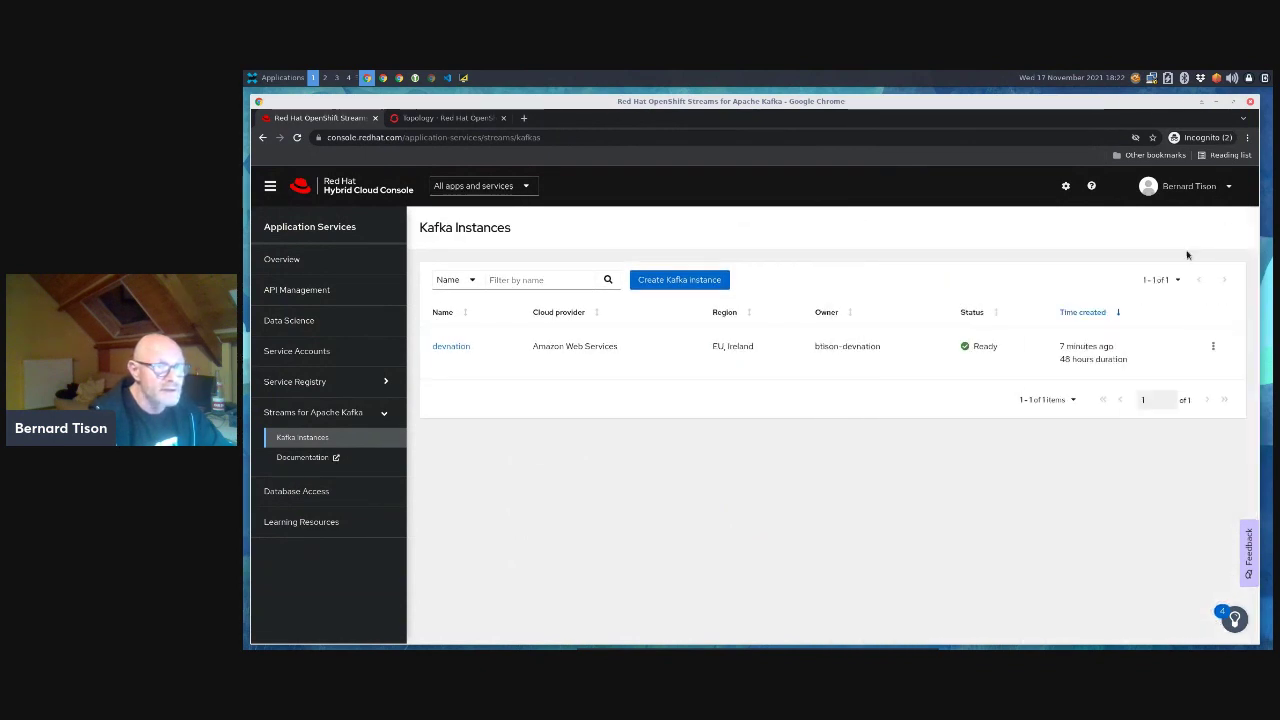
- View the list of service accounts and return to the Kafka Instances page
left_click(309, 354)
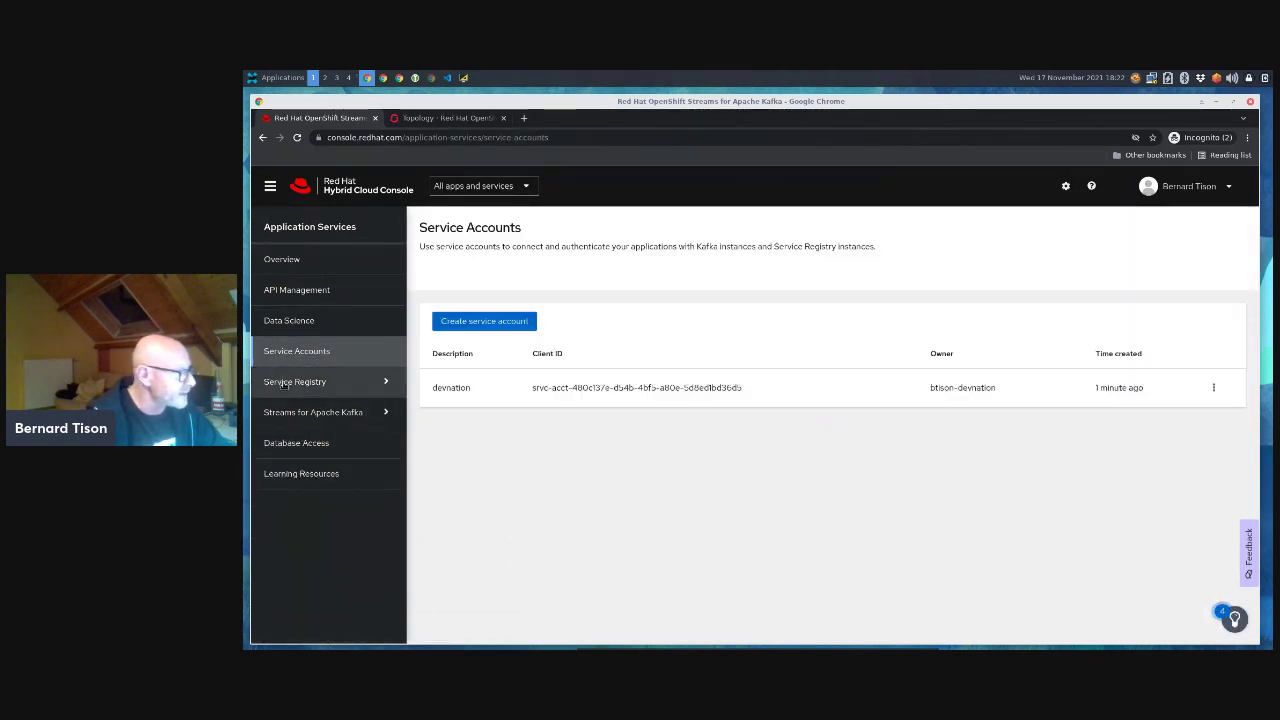
left_click(302, 414)
left_click(302, 437)
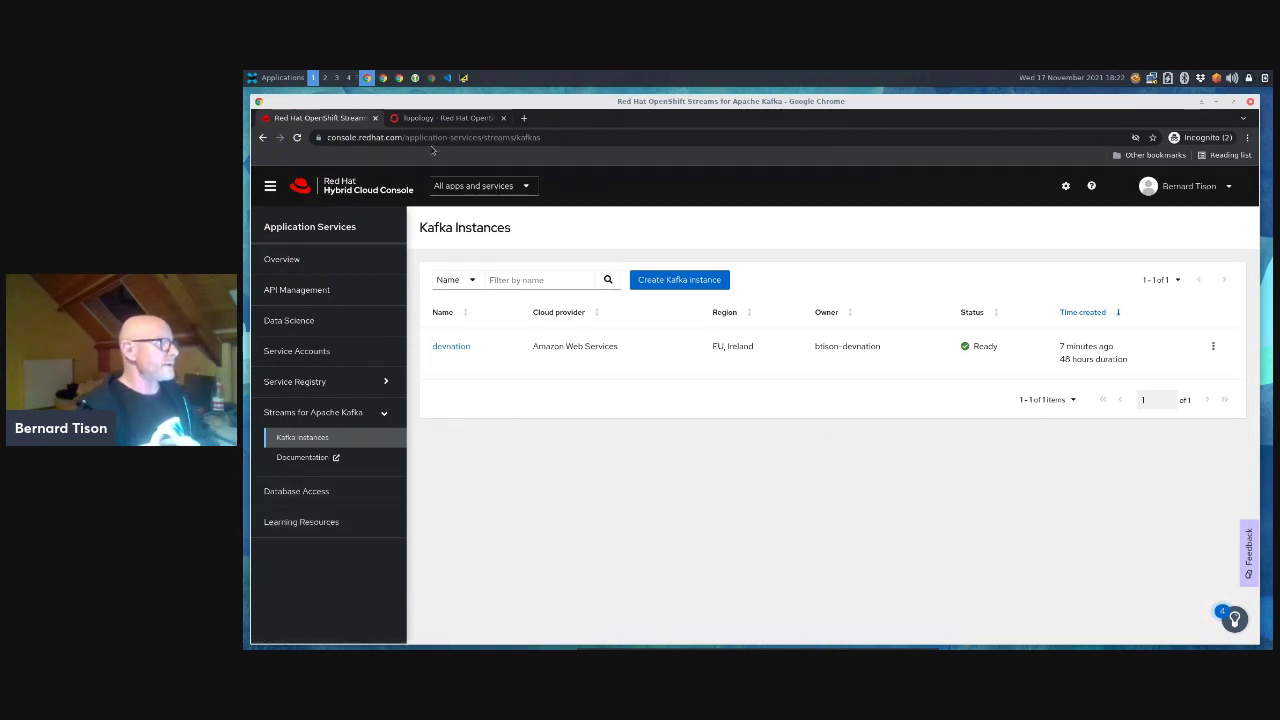
- Read the quick start's section on creating a service account and open its section on setting service account permissions
left_click(464, 118)
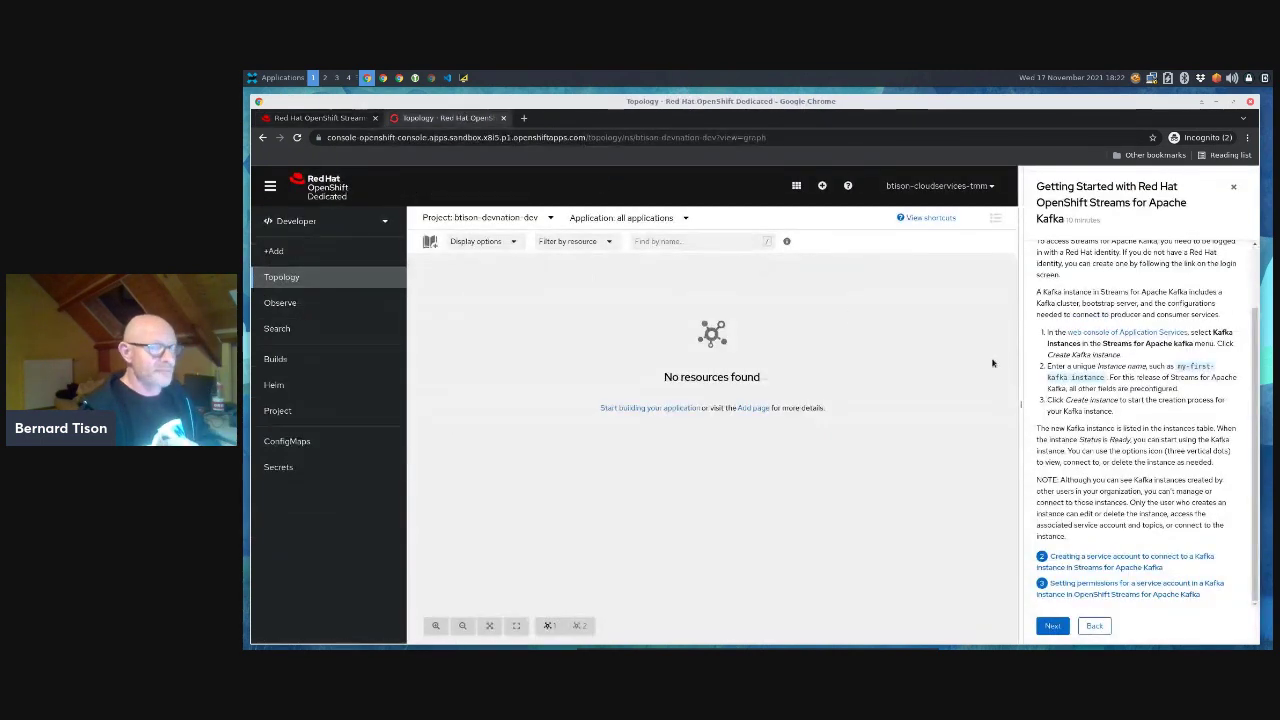
left_click(1108, 563)
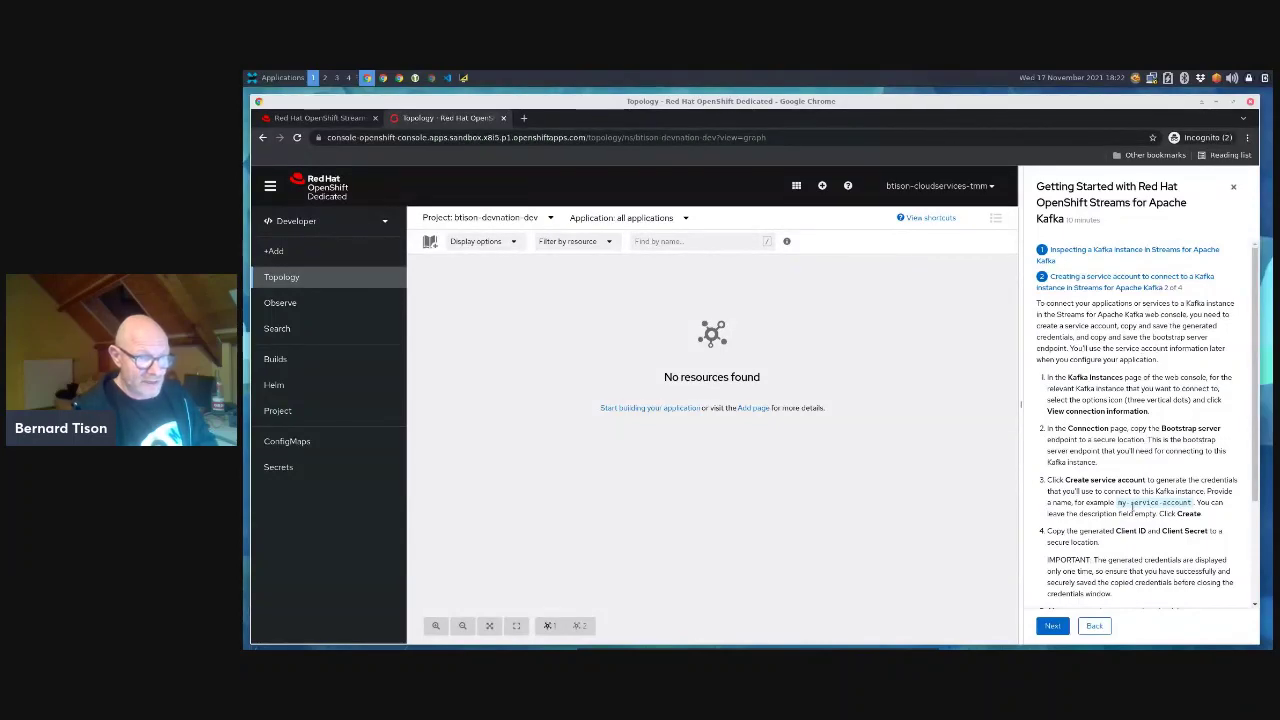
scroll(1150, 488, "down", 1)
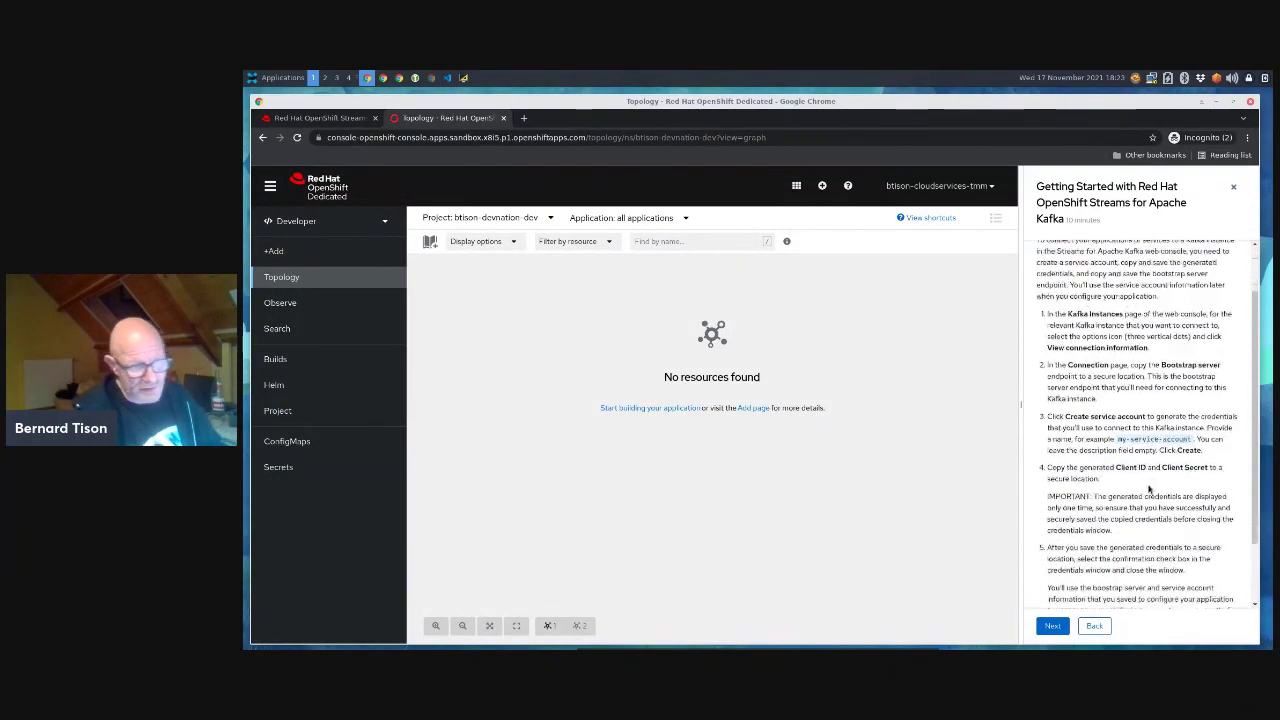
scroll(1150, 488, "down", 2)
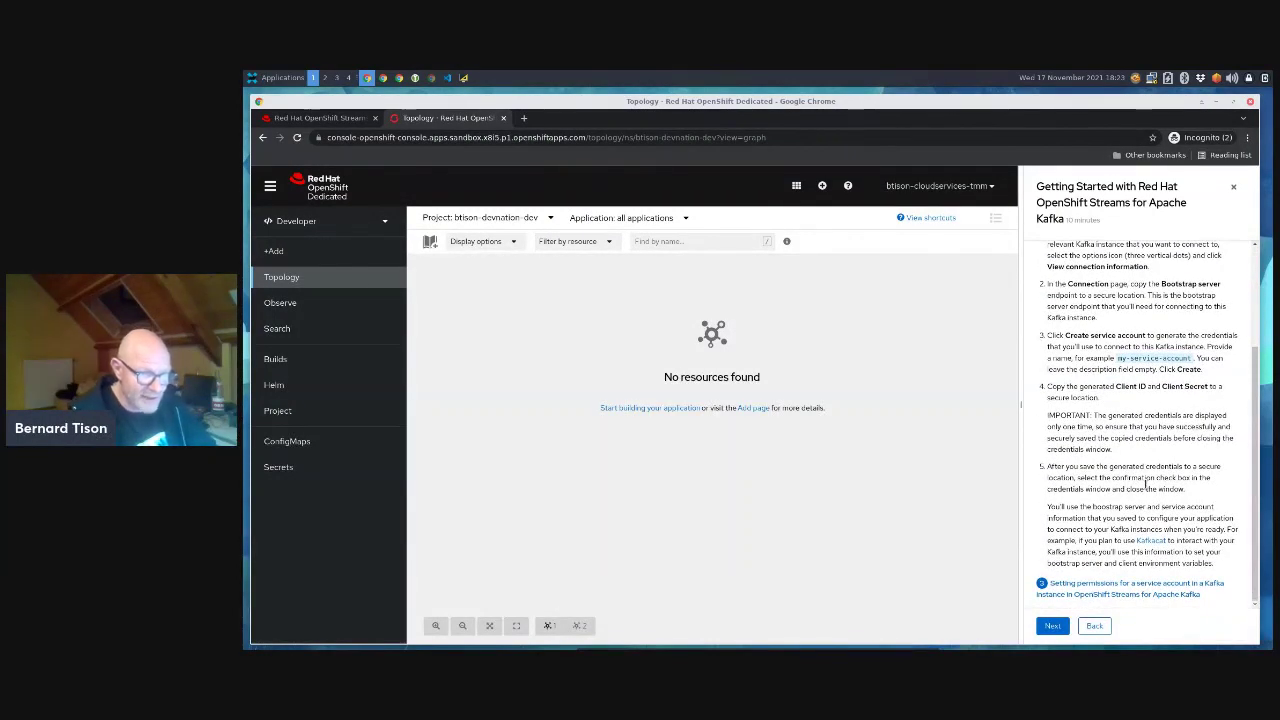
left_click(1112, 586)
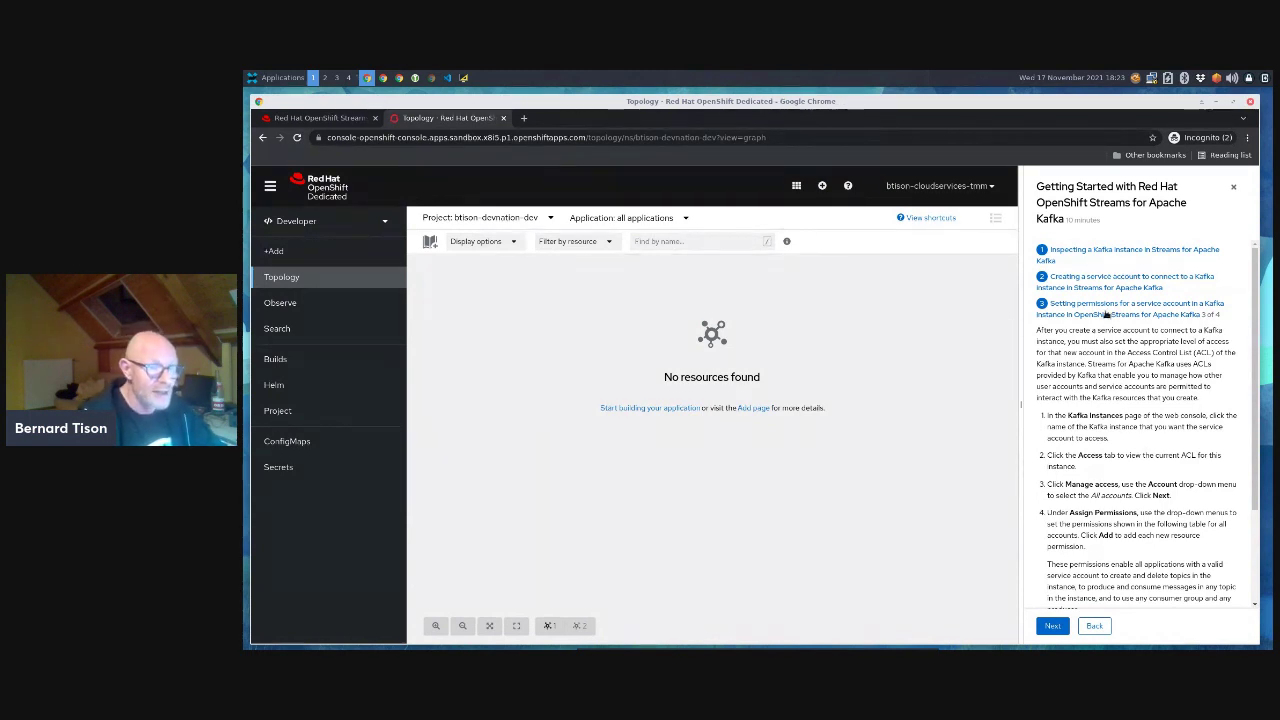
- Return to the Hybrid Cloud Console, open the devnation Kafka instance and reload its page
left_click(327, 120)
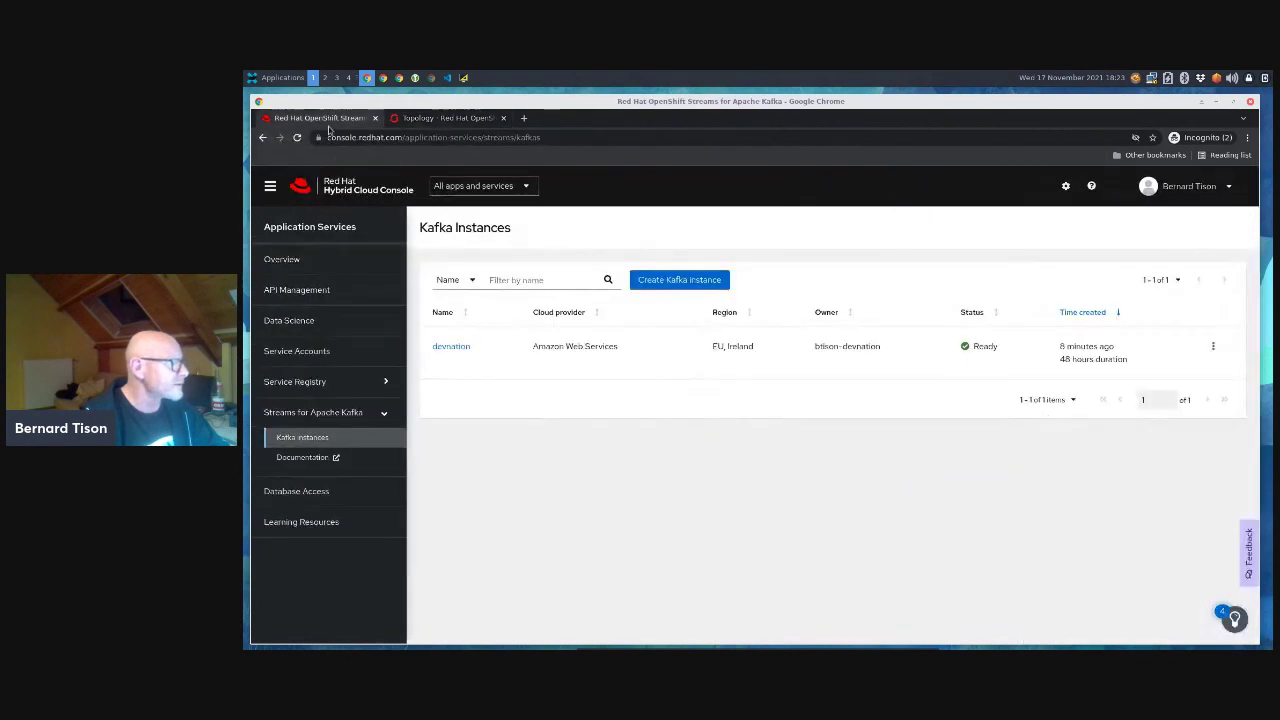
left_click(447, 347)
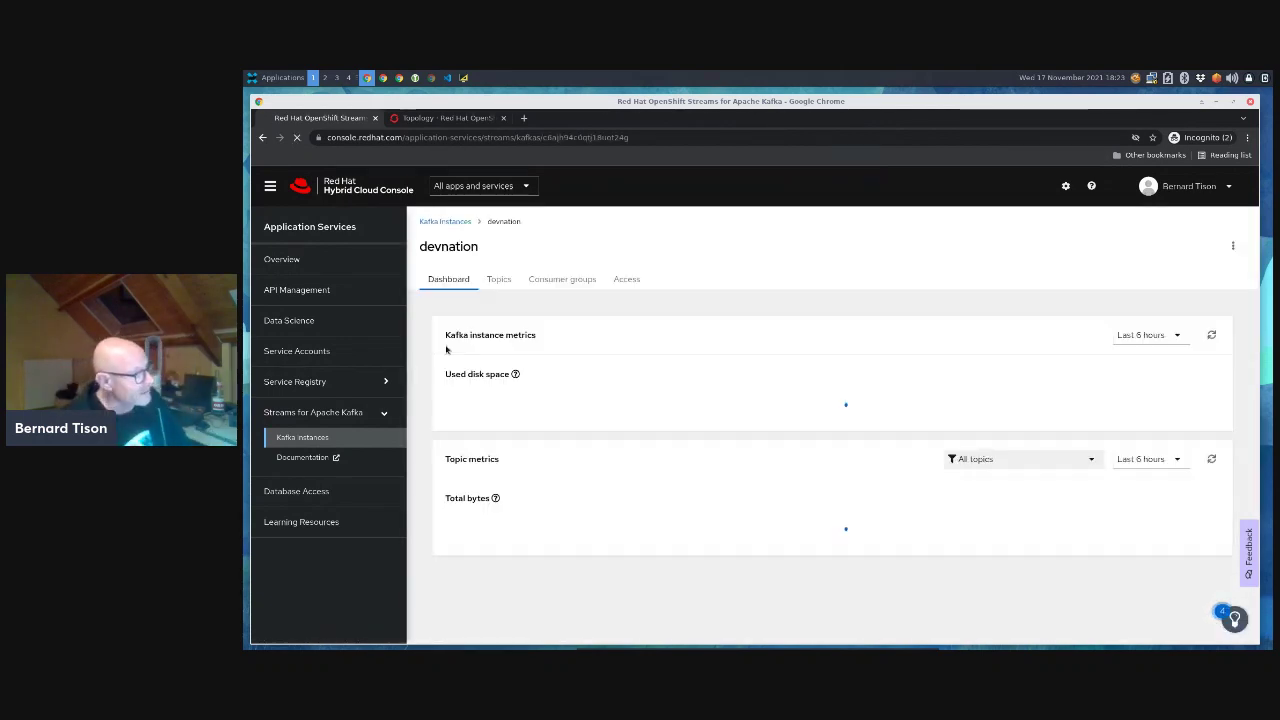
key("F5")
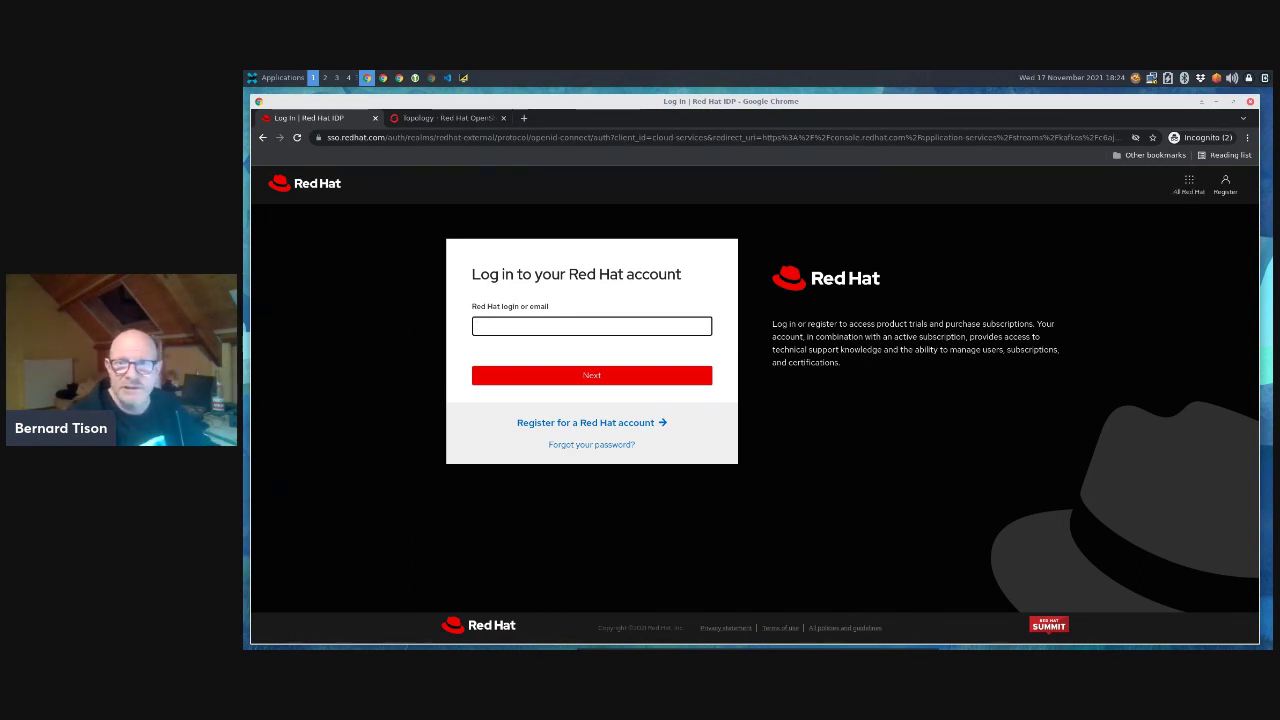
- Log in to the Red Hat account again with the account e-mail and password
key("alt+Tab")
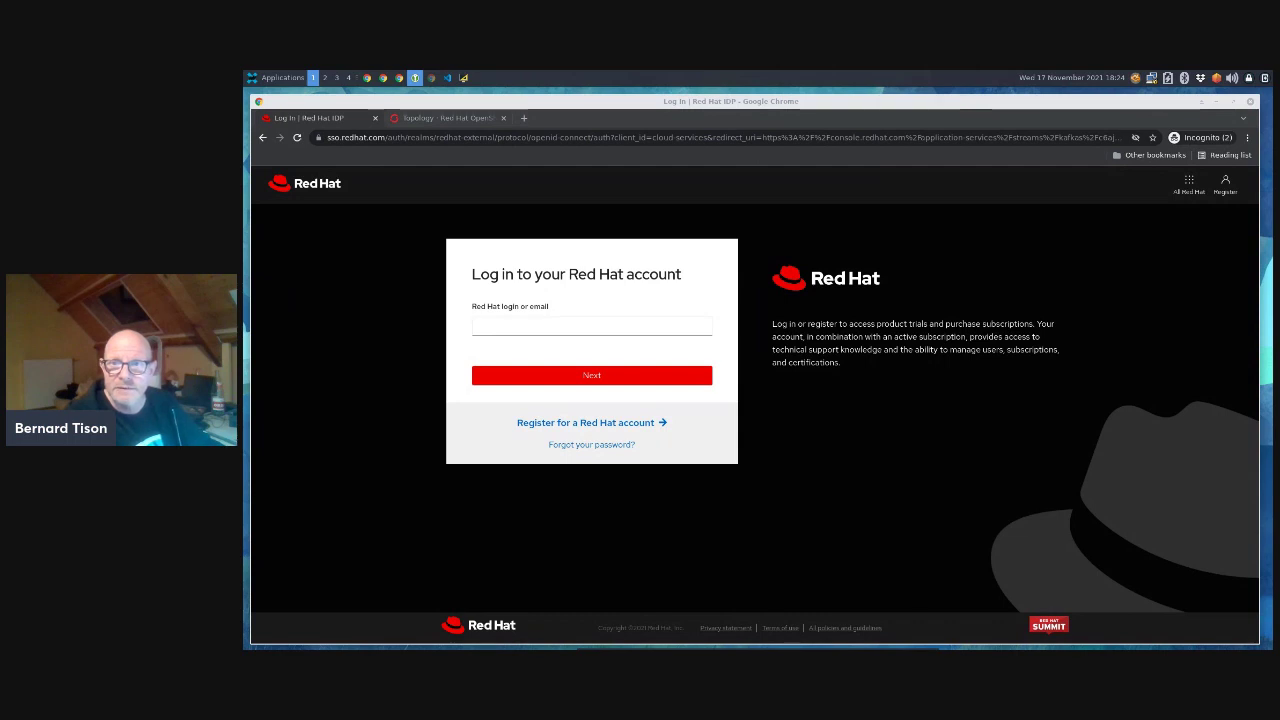
left_click(504, 326)
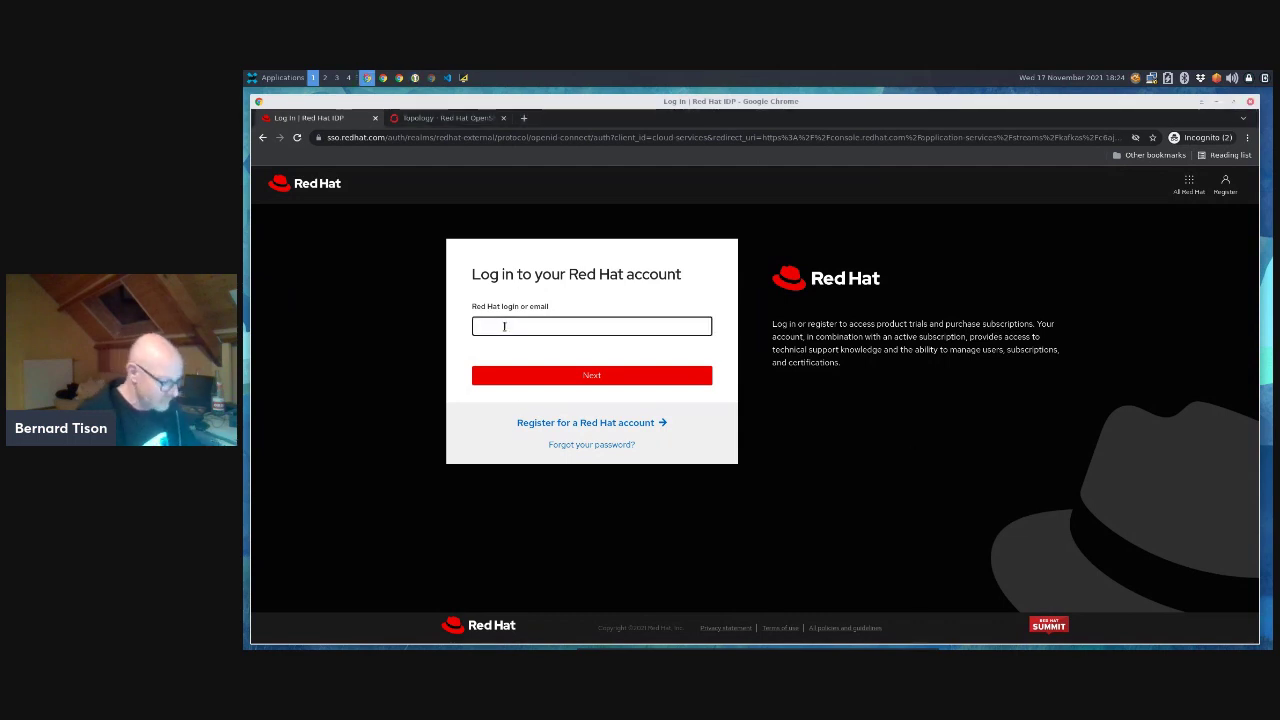
key("ctrl+v")
left_click(609, 378)
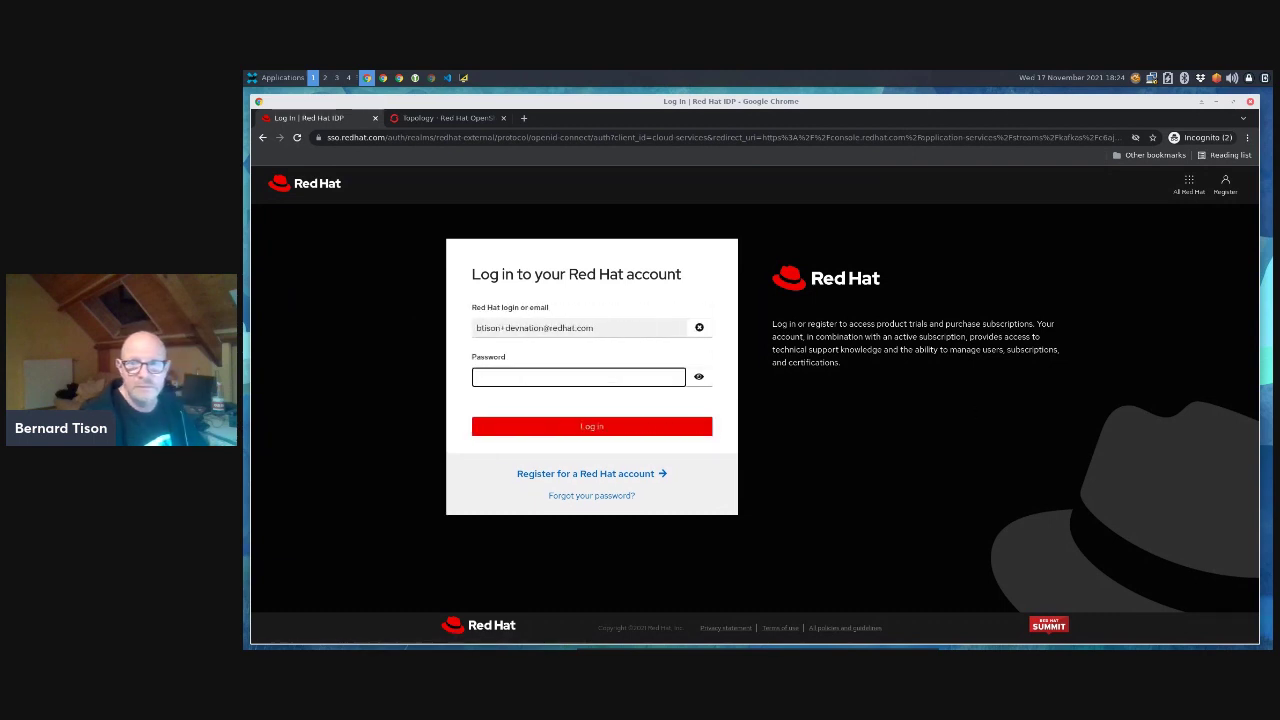
key("alt+Tab")
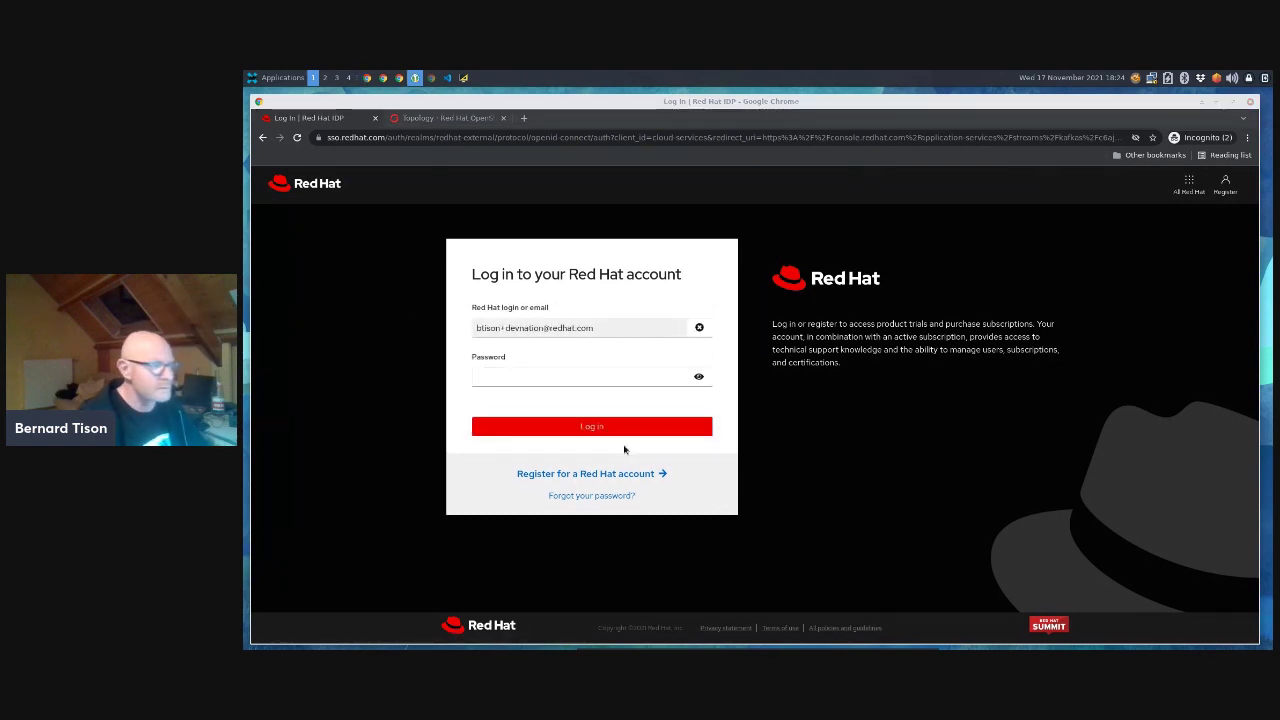
left_click(524, 374)
key("ctrl+v")
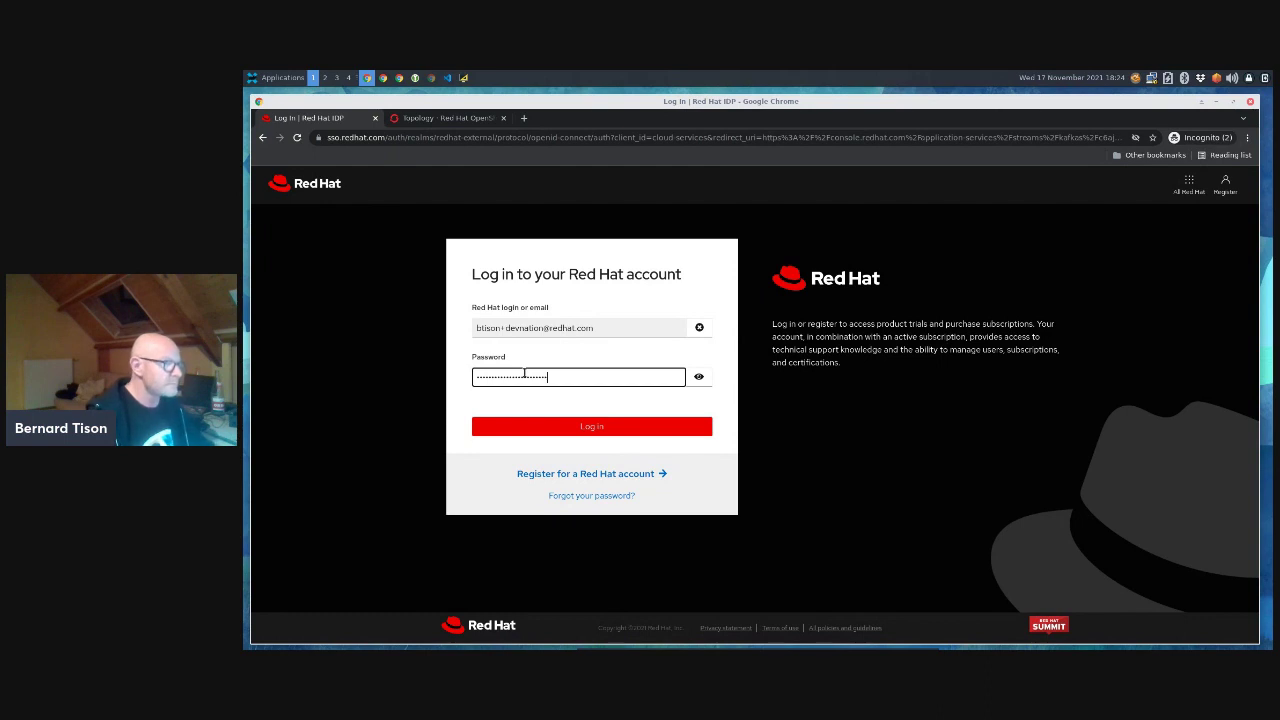
left_click(596, 428)
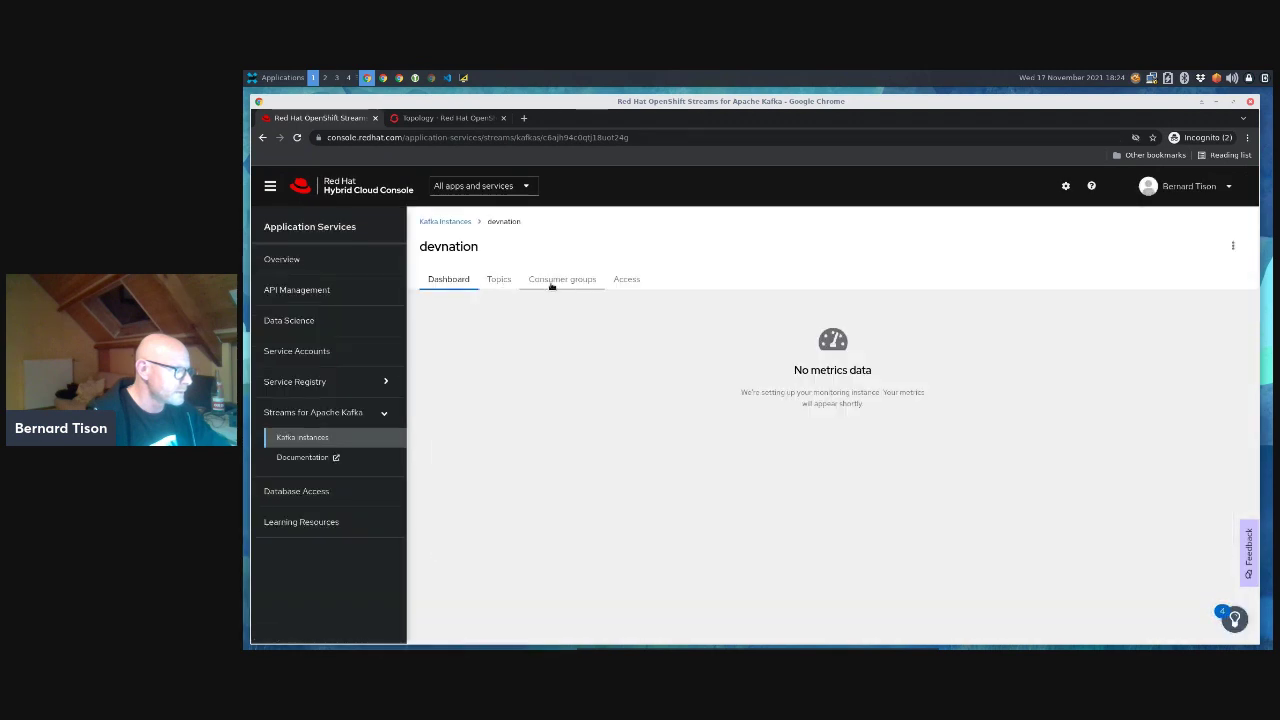
- Start managing access to the devnation instance with All accounts as the account, and continue to its permissions
left_click(630, 280)
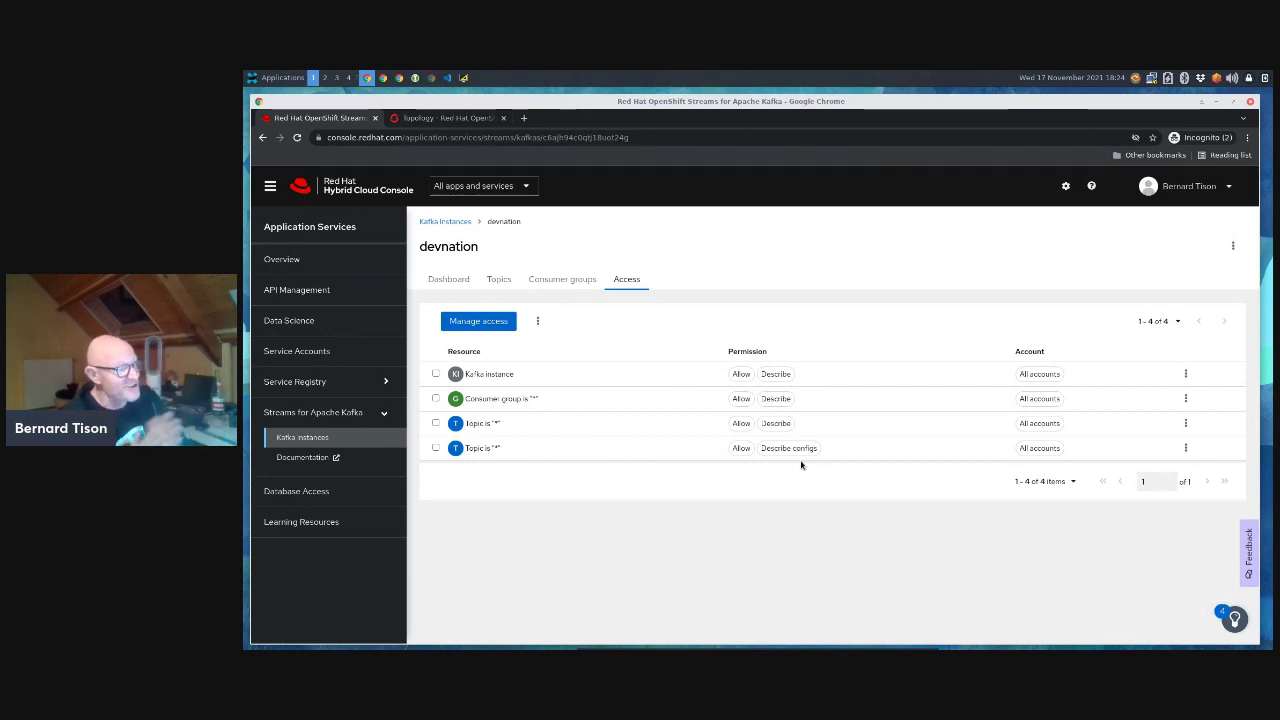
left_click(471, 323)
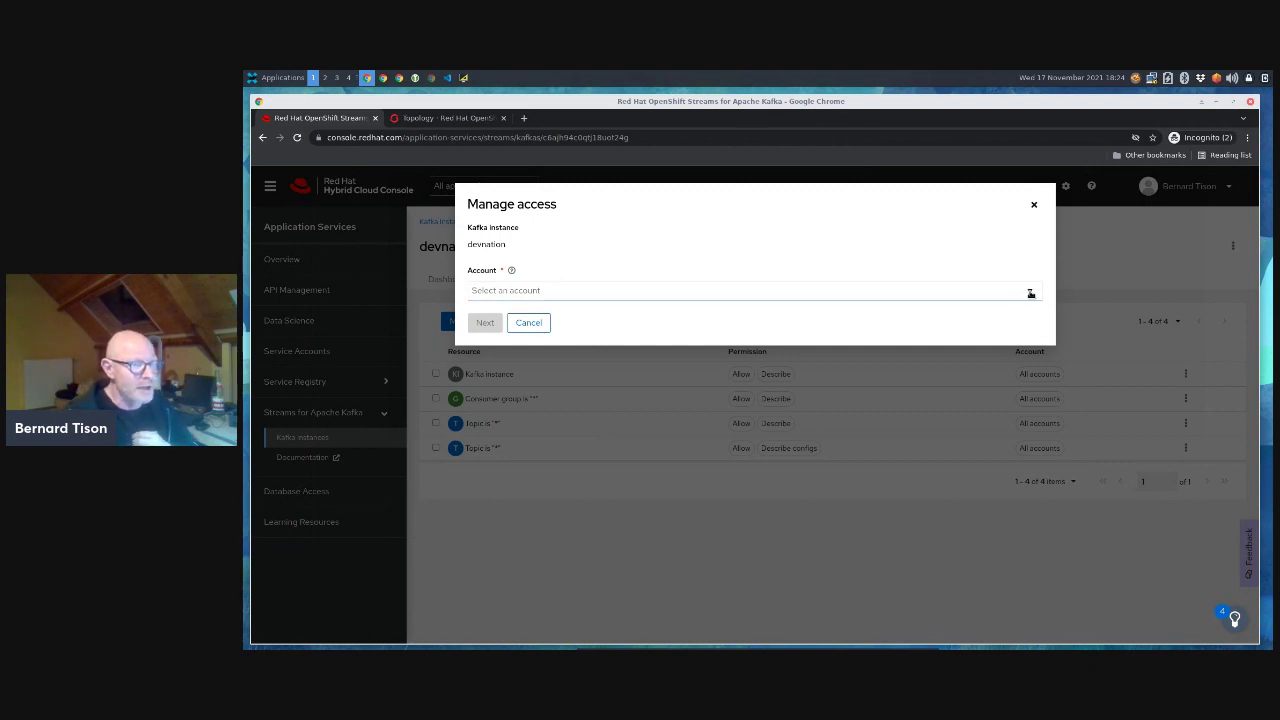
left_click(1030, 293)
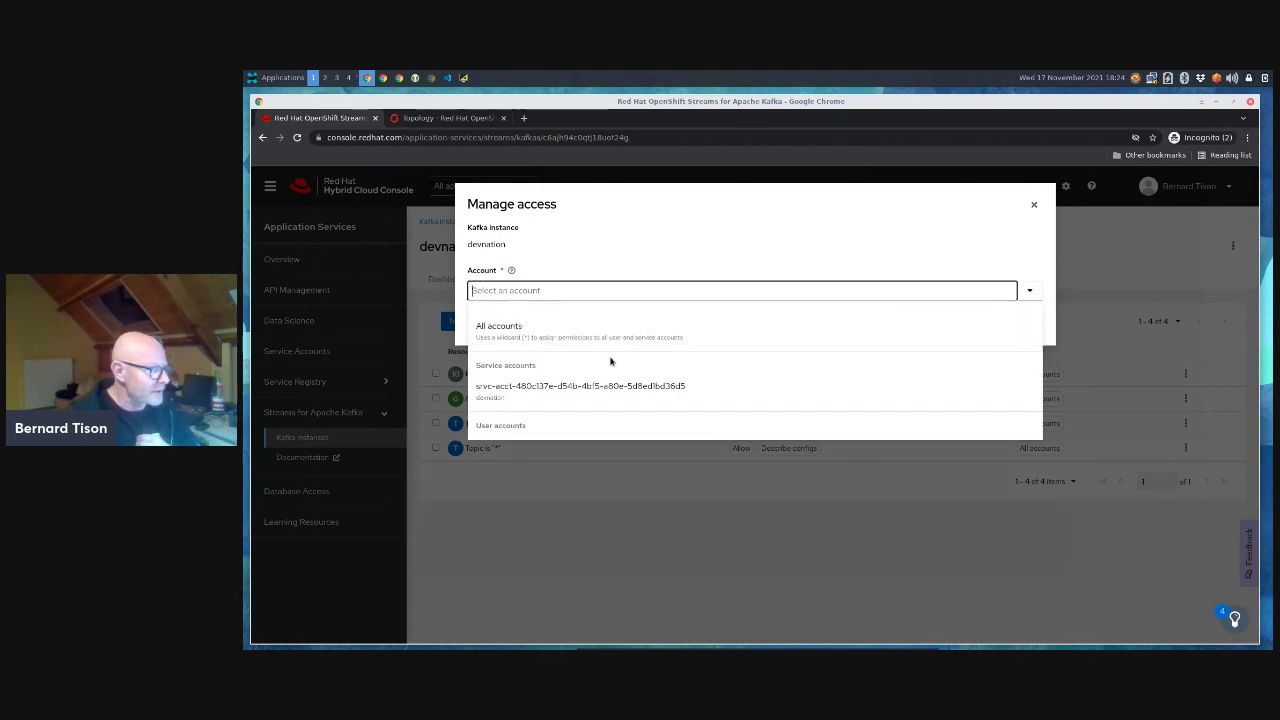
left_click(497, 328)
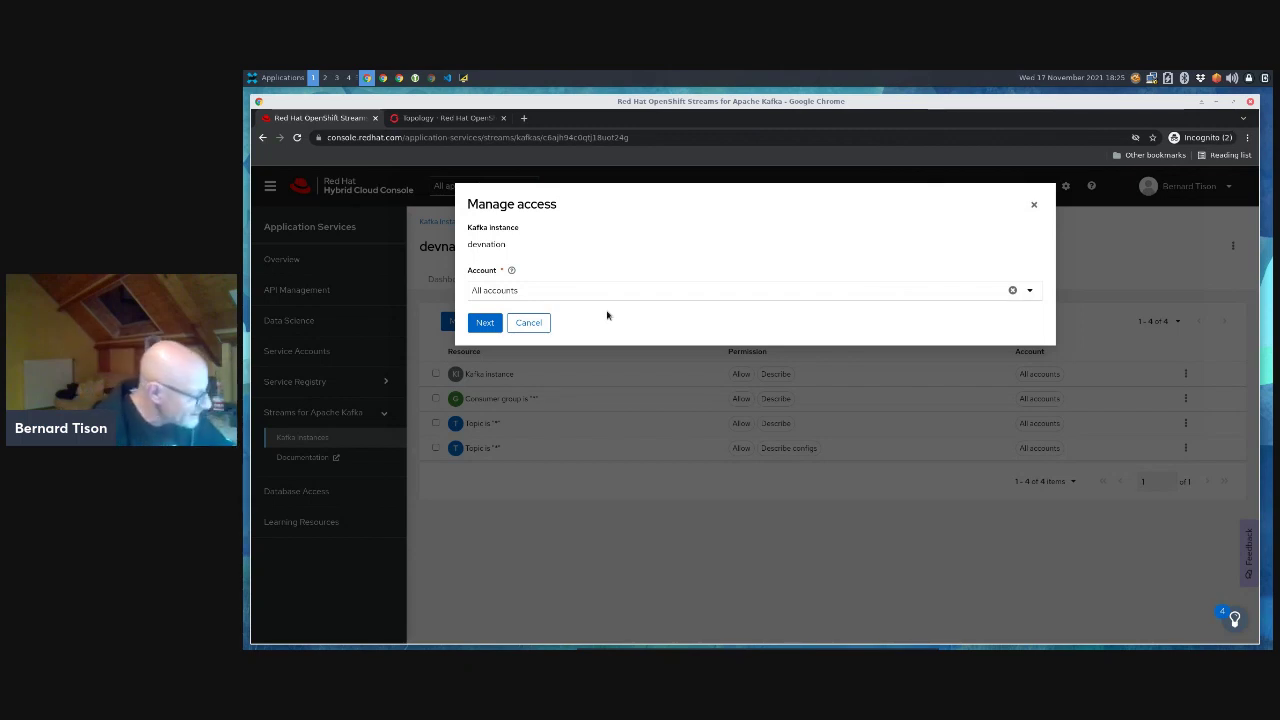
left_click(484, 323)
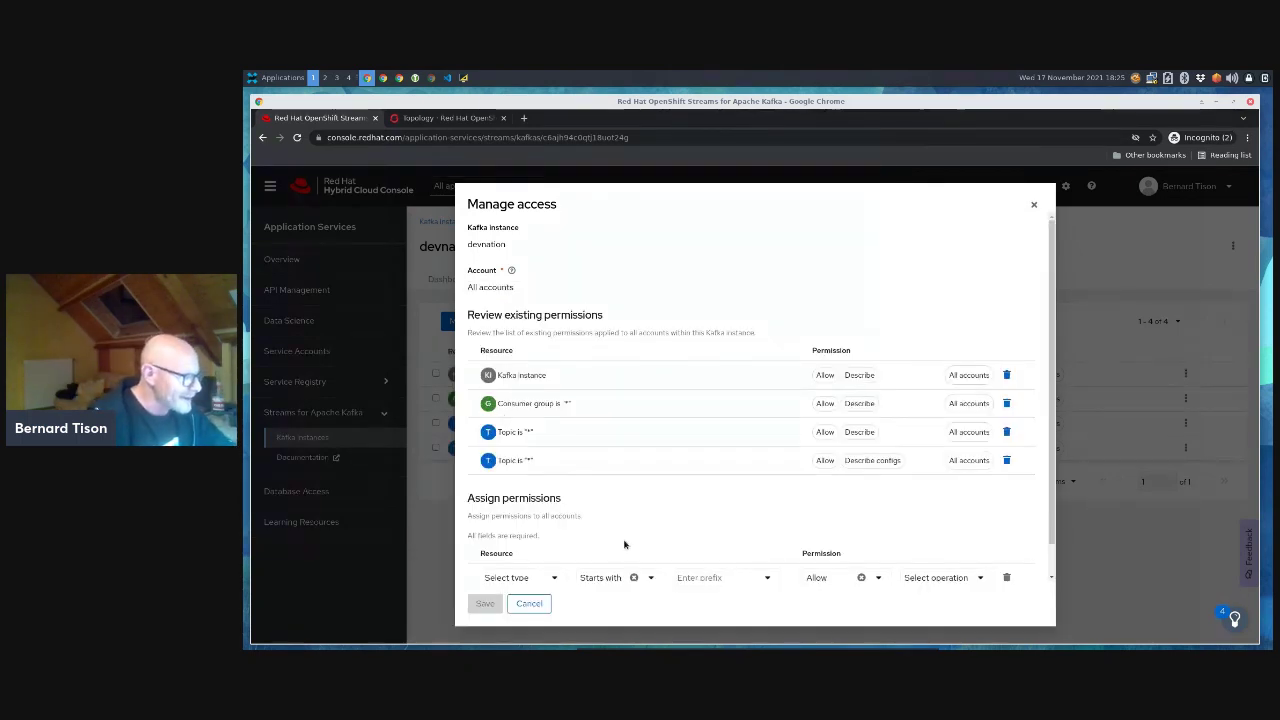
- Define the first new permission's resource as Topic, with the condition Is and the name *
scroll(624, 545, "down", 1)
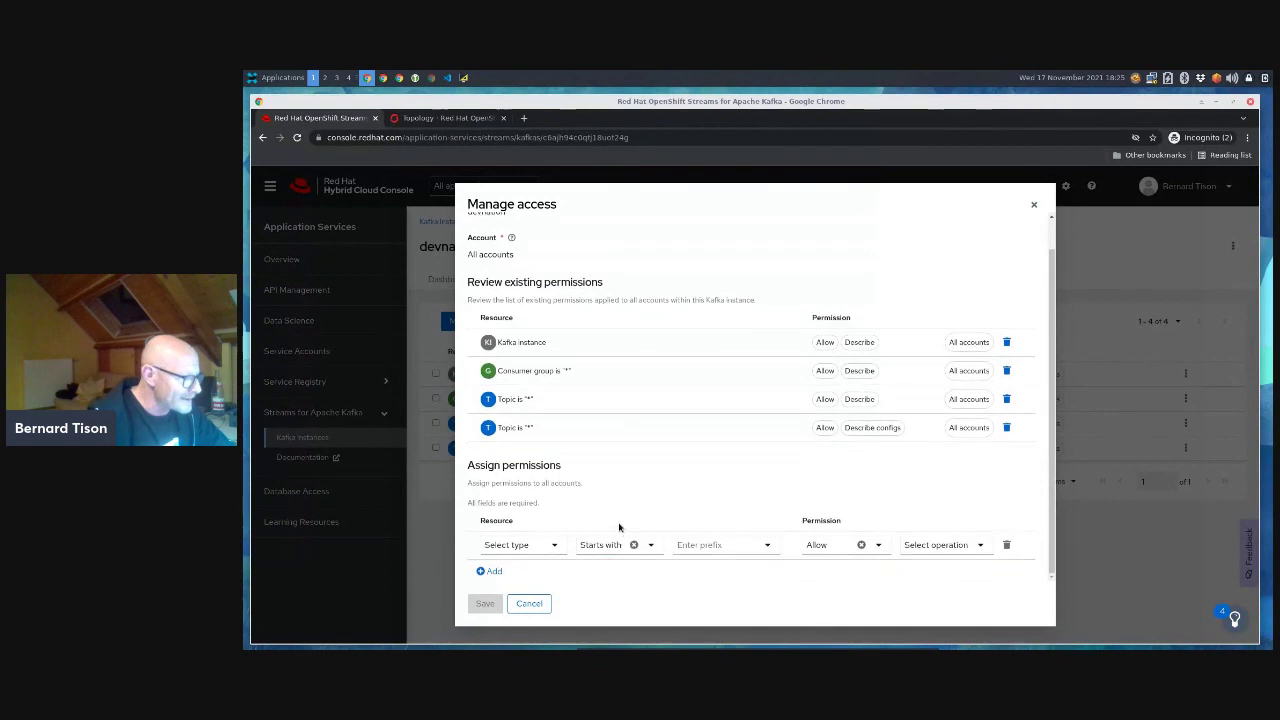
left_click(555, 546)
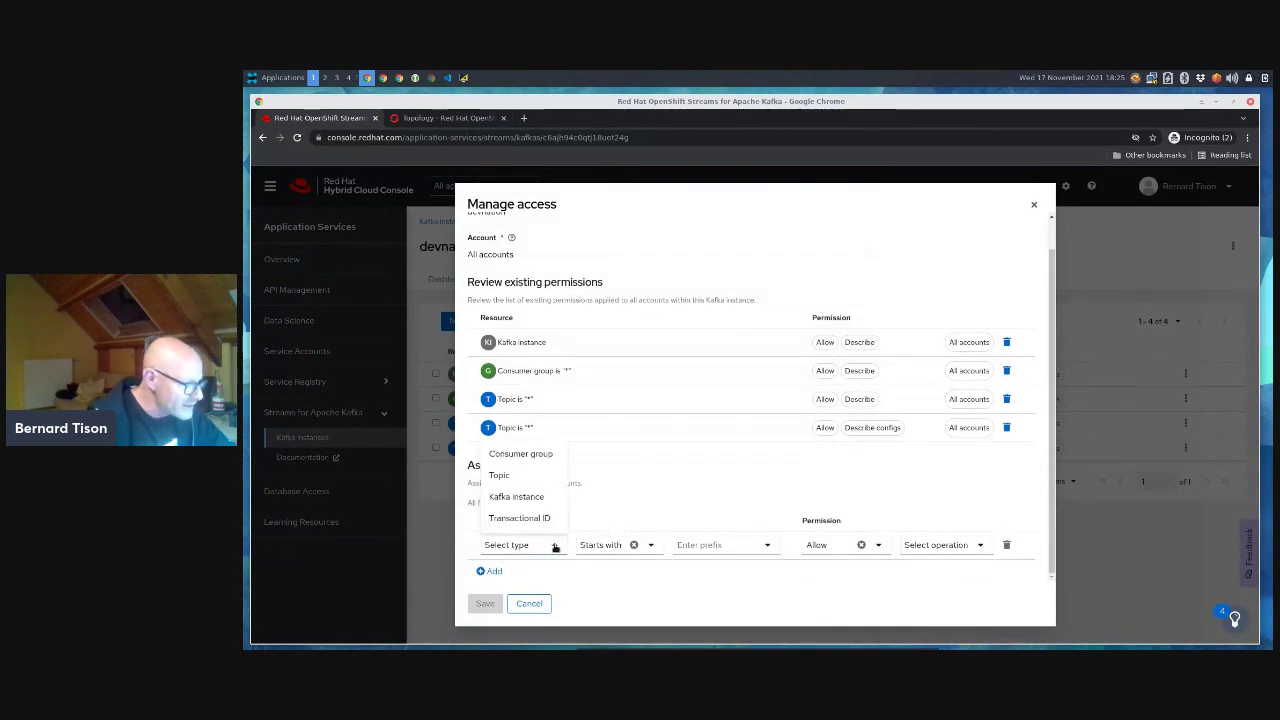
left_click(515, 478)
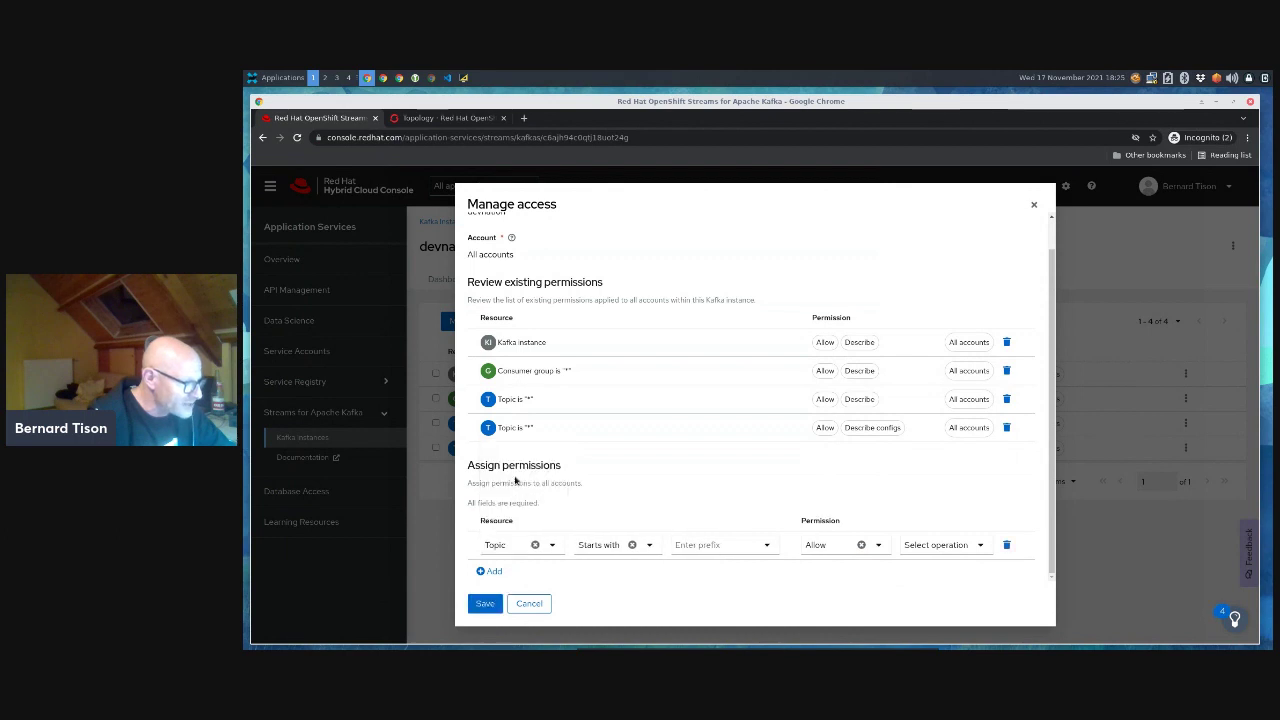
left_click(651, 545)
left_click(610, 503)
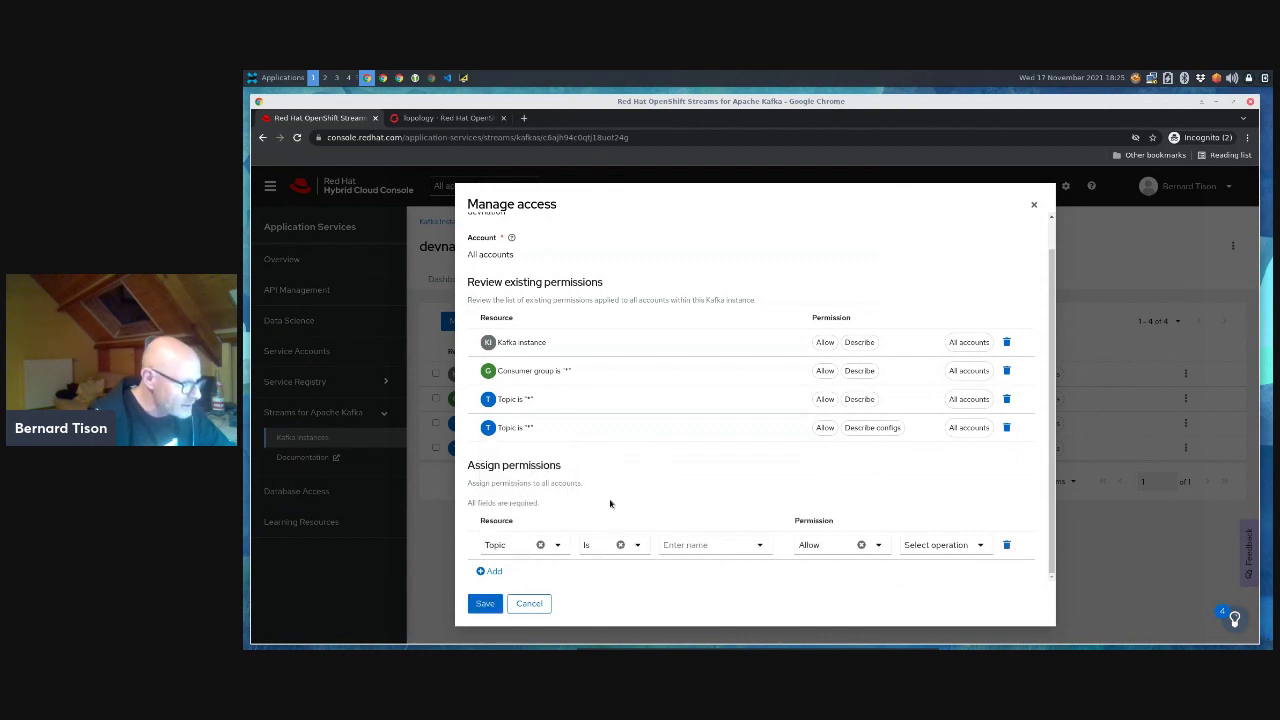
left_click(758, 547)
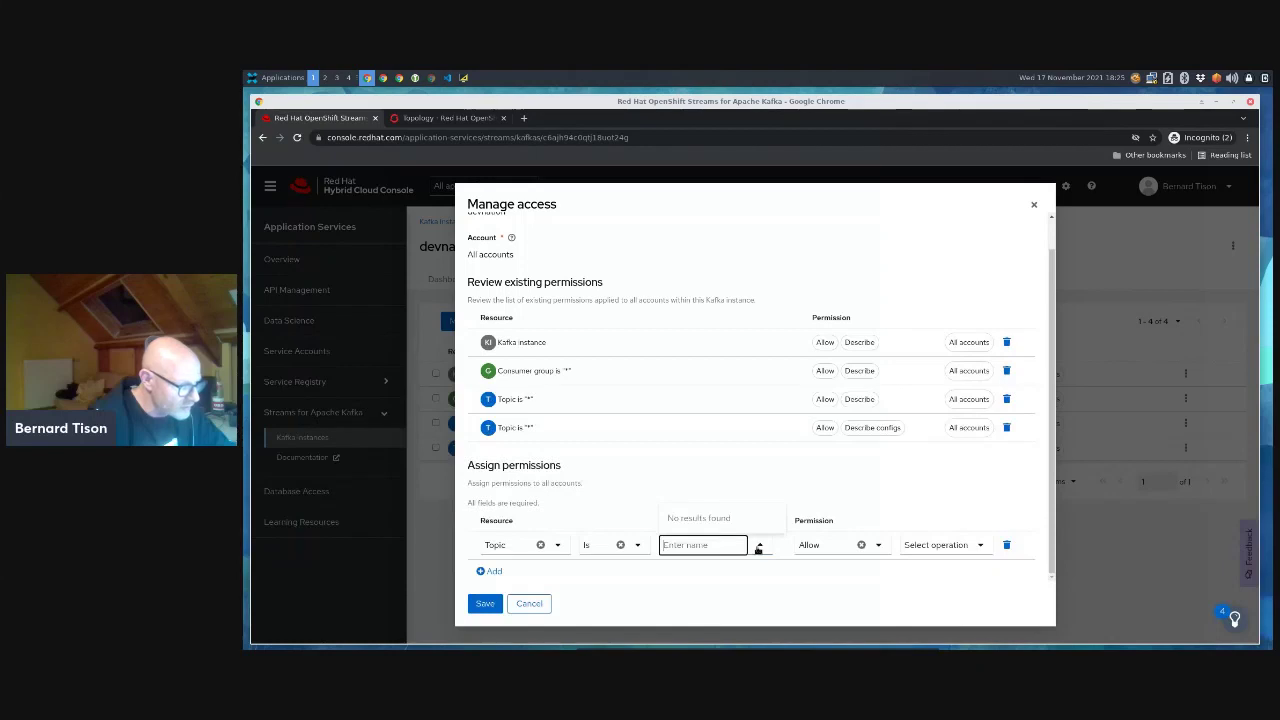
left_click(680, 549)
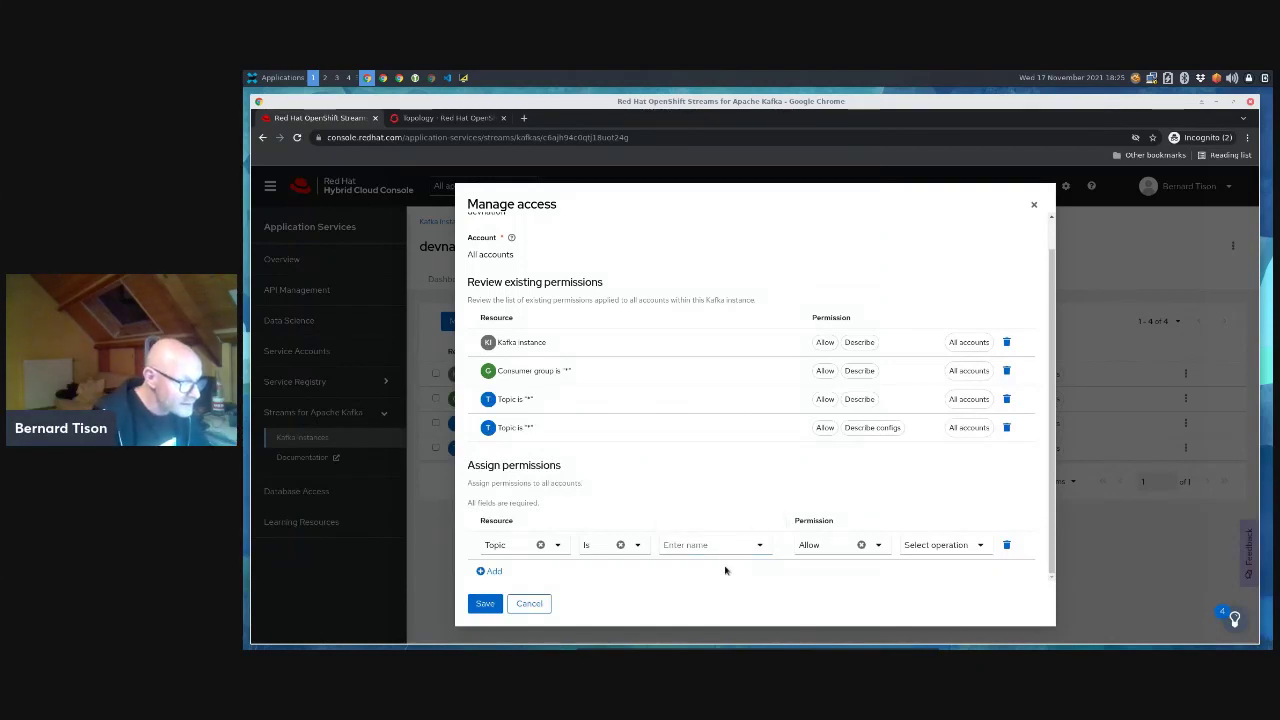
left_click(705, 554)
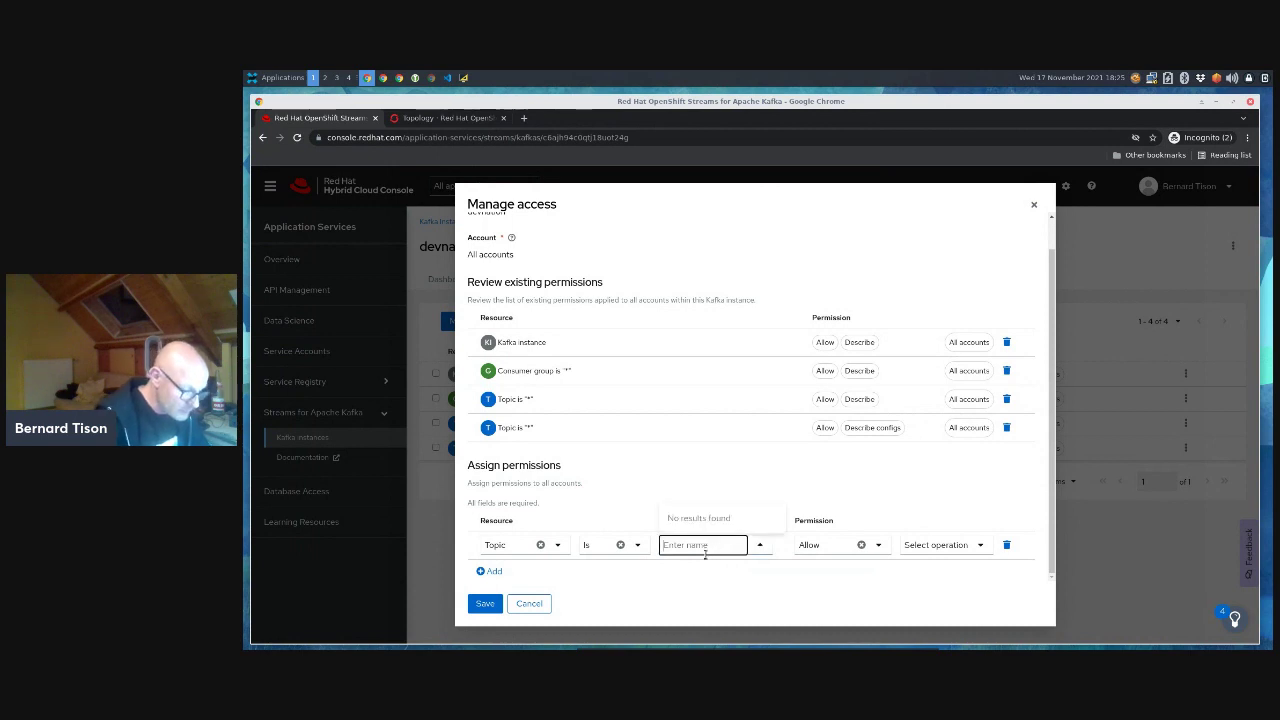
type("*")
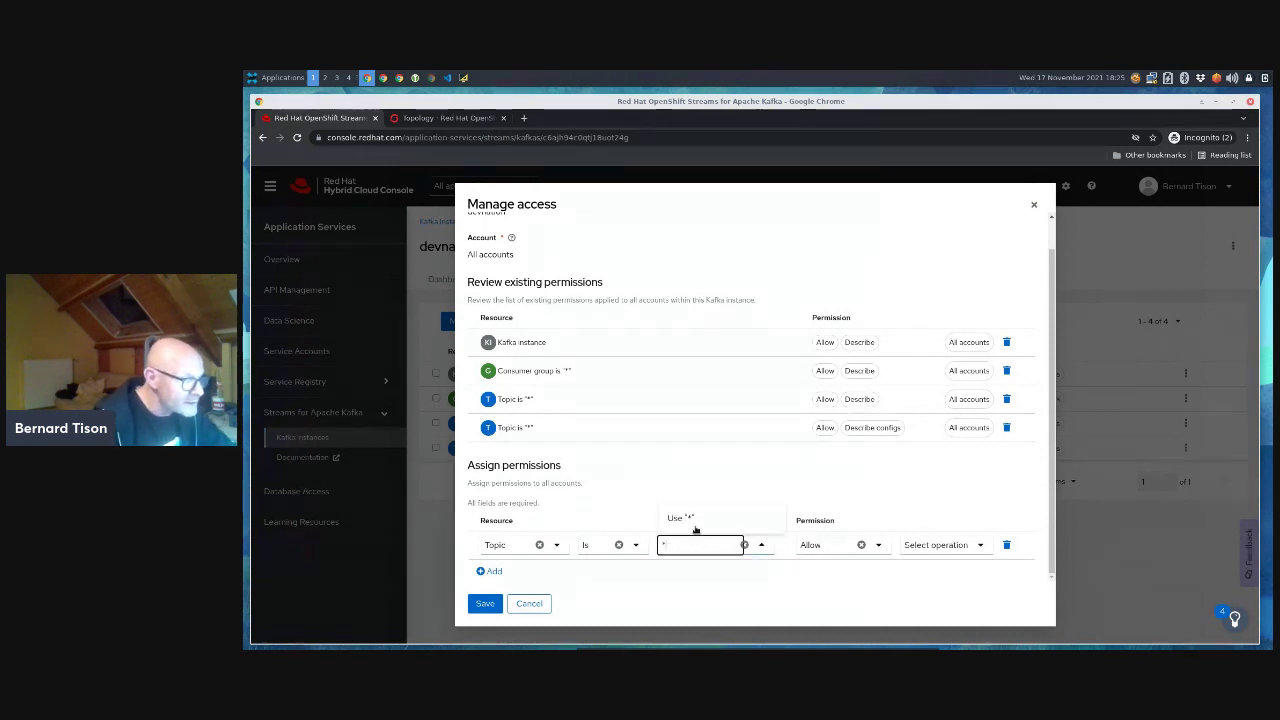
left_click(684, 517)
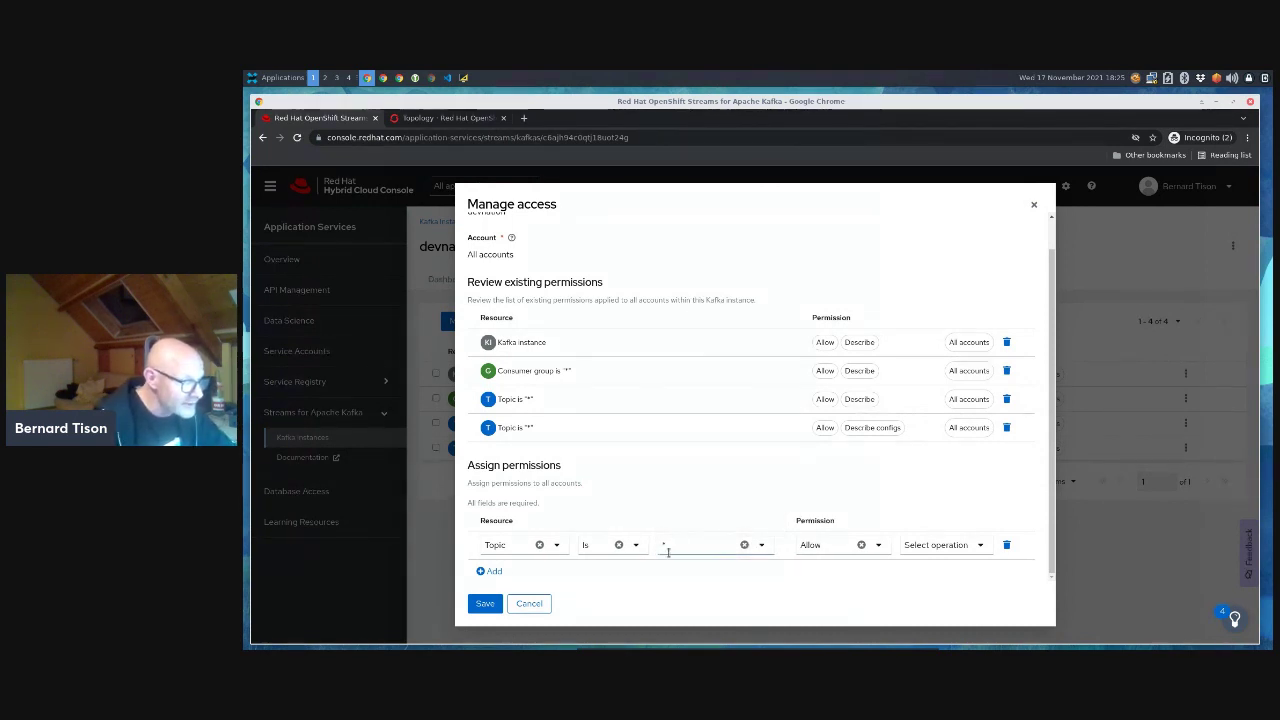
- Set the topic permission to Allow with the operation All
left_click(876, 545)
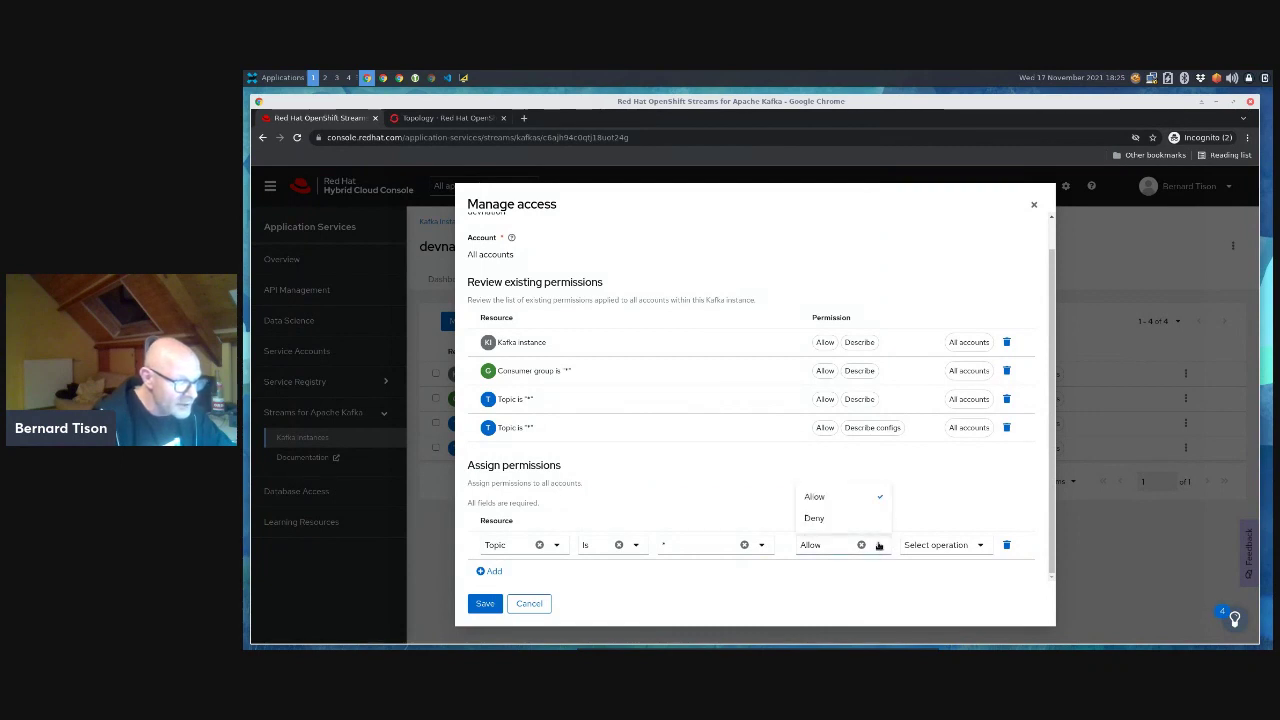
left_click(841, 497)
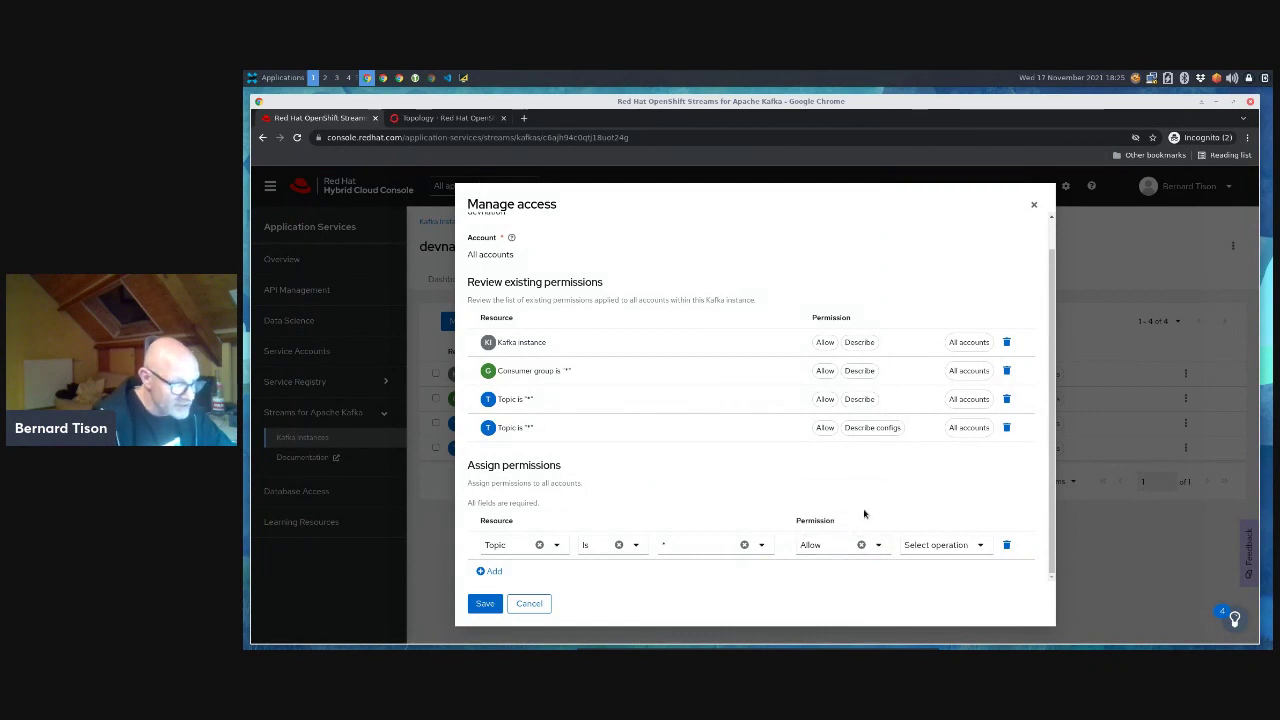
left_click(977, 546)
left_click(927, 443)
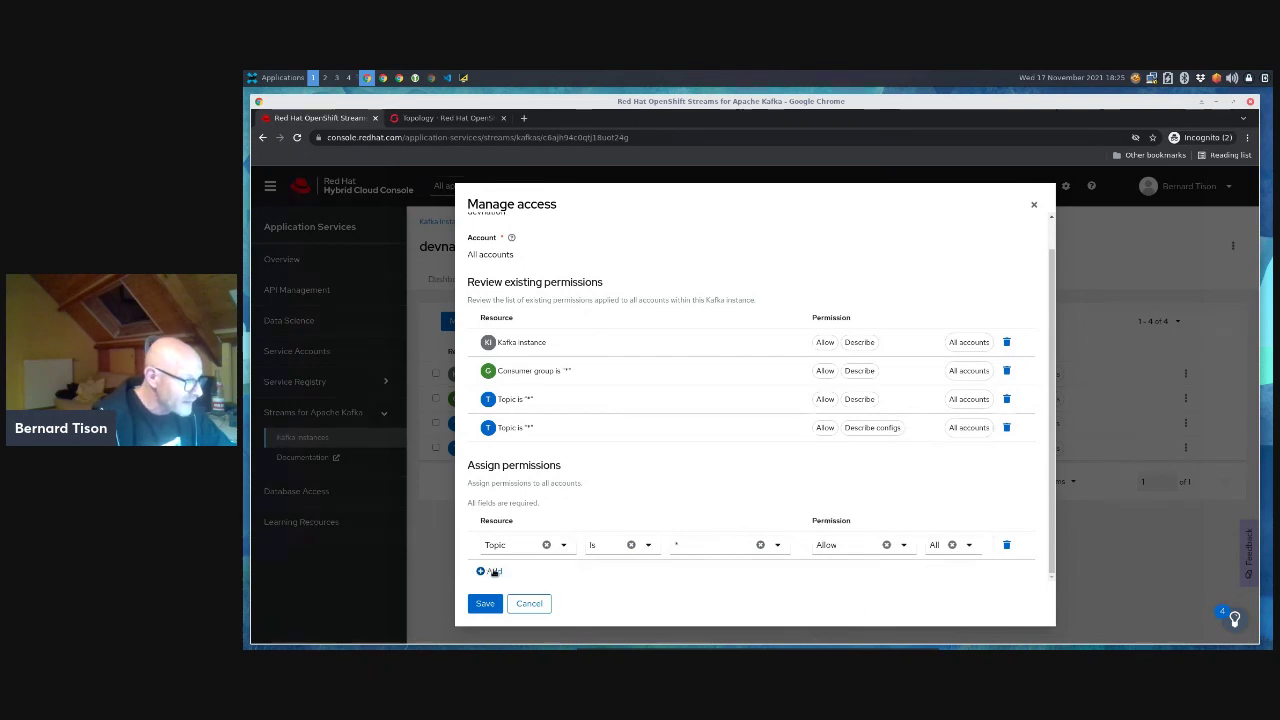
- Add a second permission with Consumer group as the resource type and Is as the condition
left_click(489, 571)
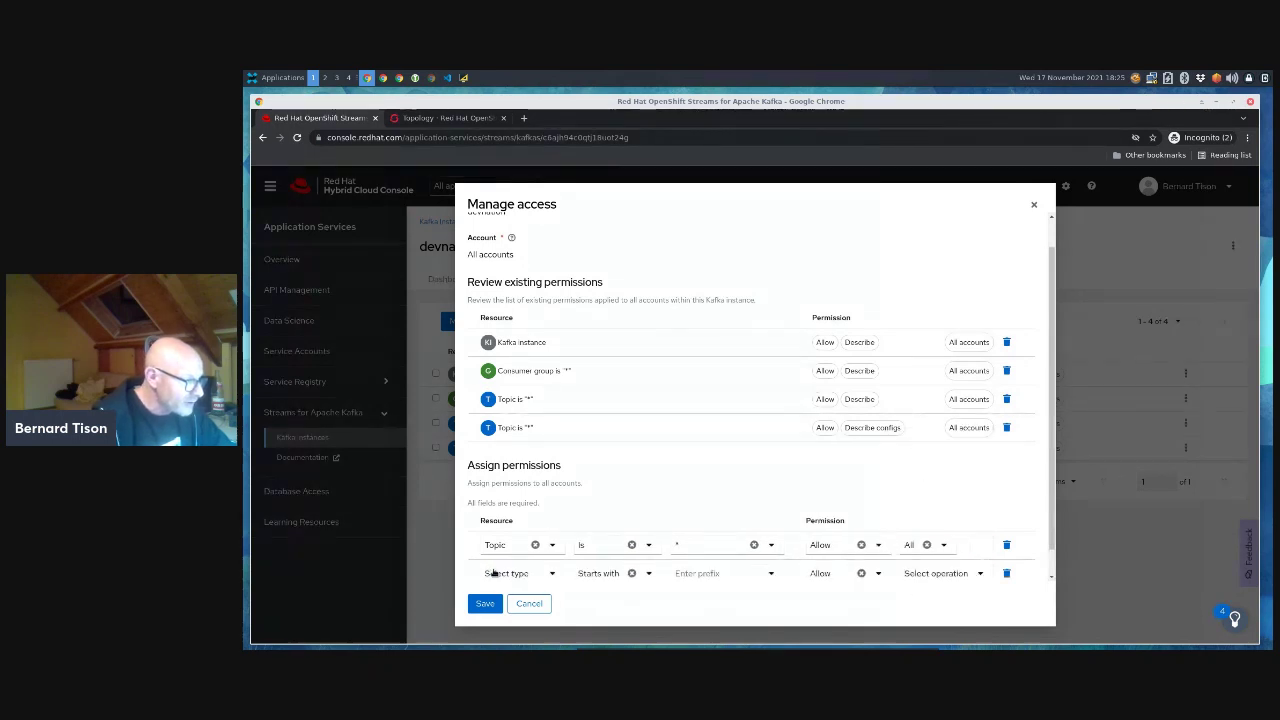
left_click(549, 575)
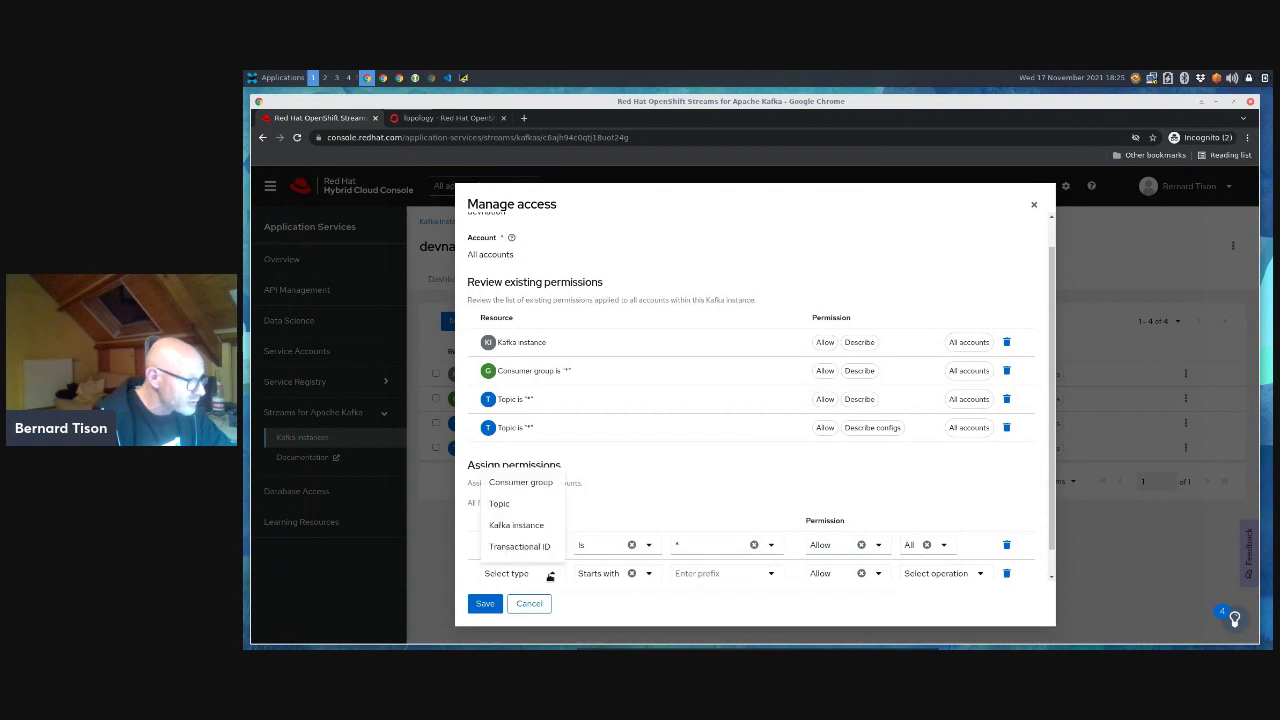
left_click(520, 482)
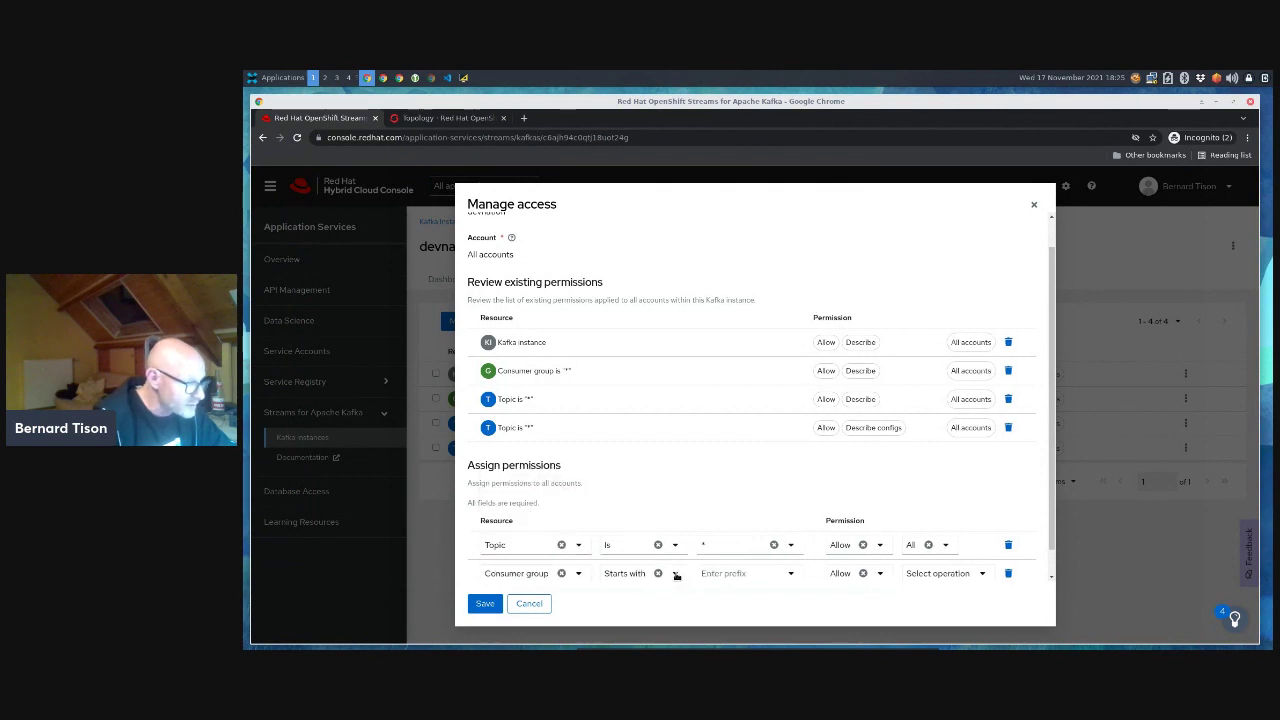
left_click(676, 576)
left_click(641, 530)
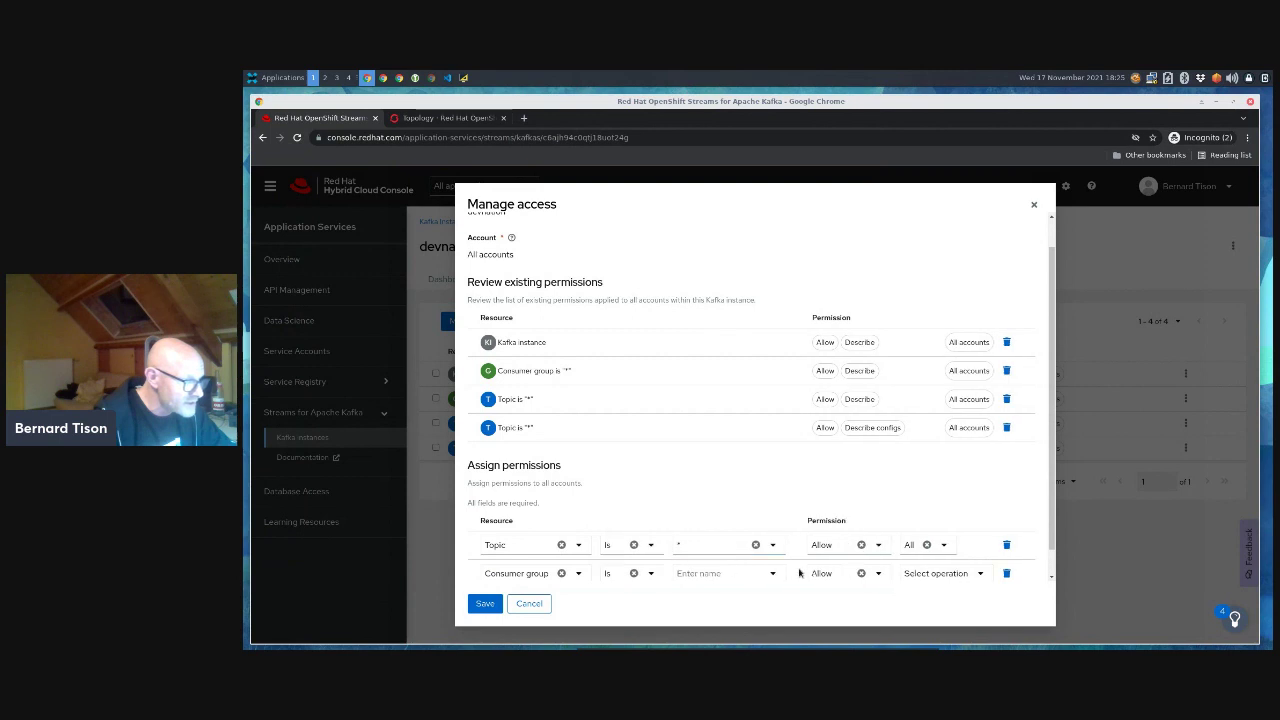
left_click(773, 574)
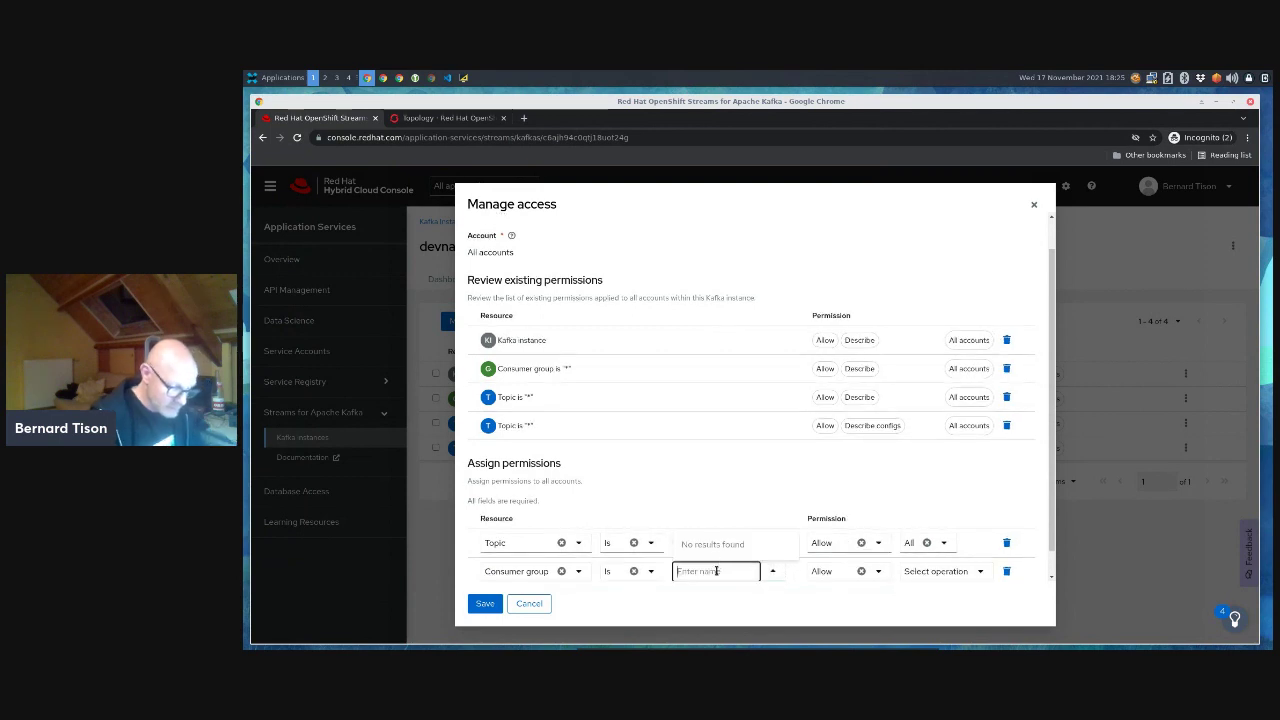
type("*")
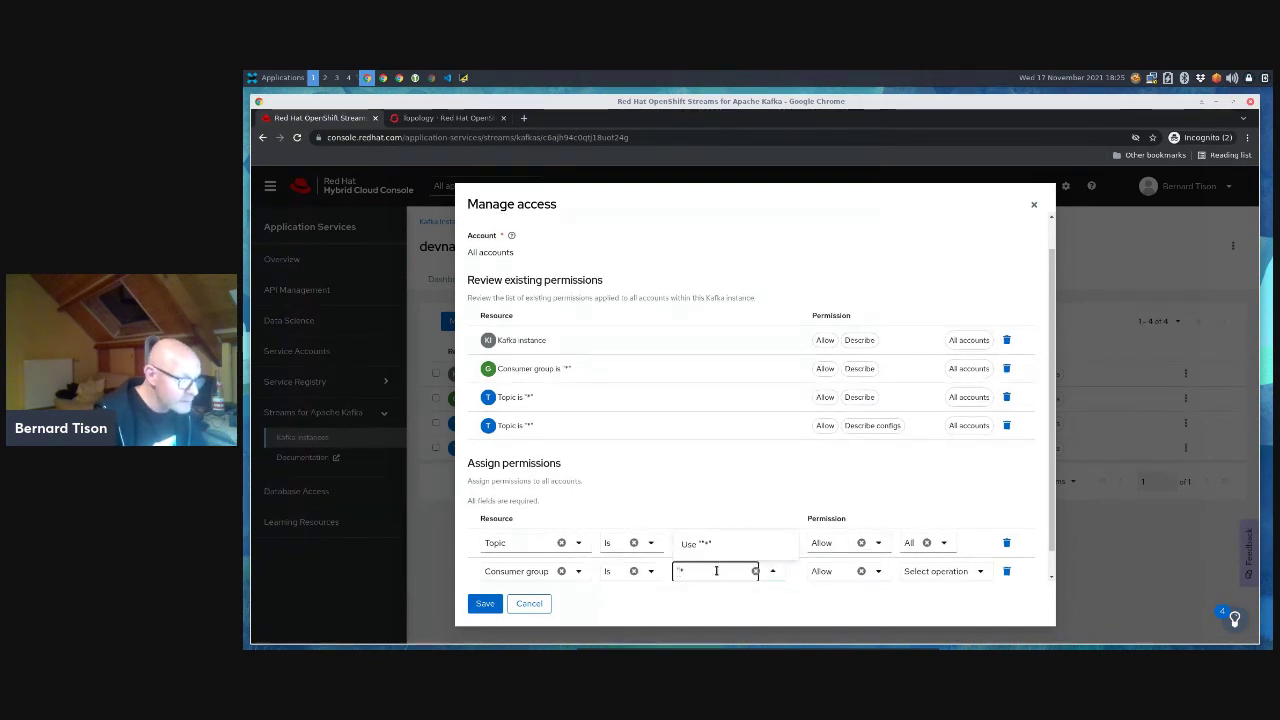
type("\"")
left_click(692, 543)
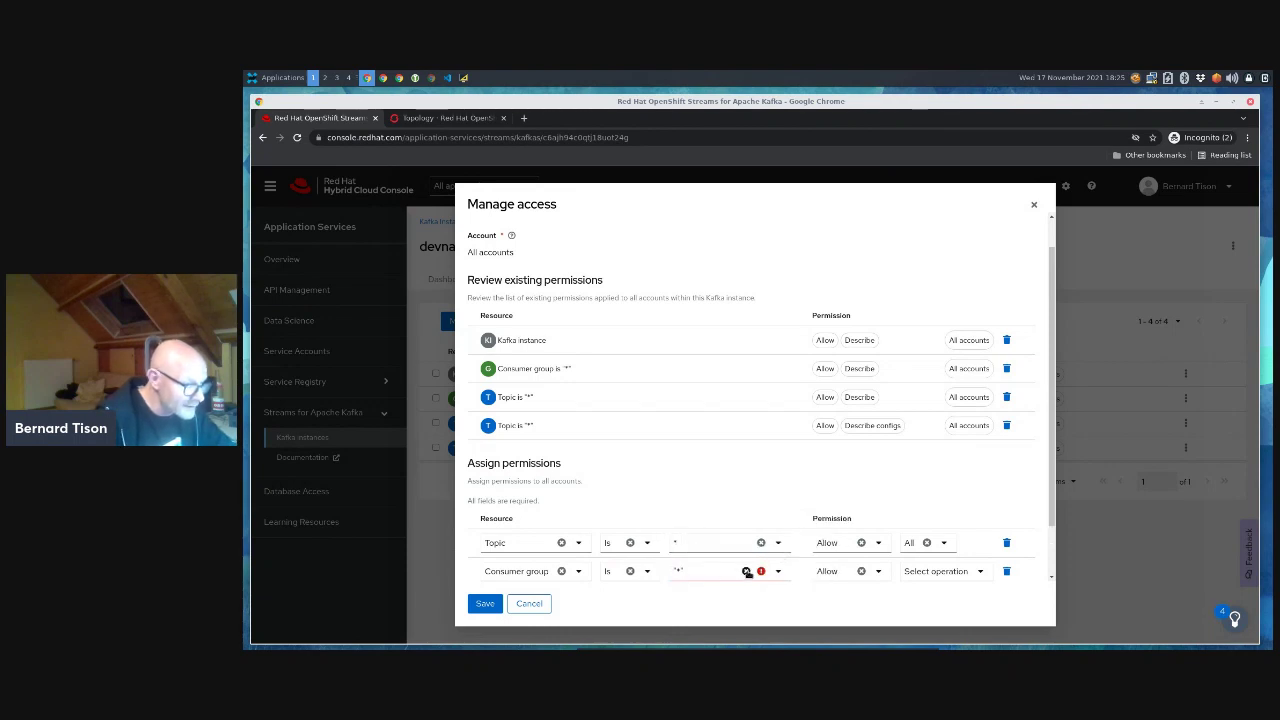
left_click(746, 571)
- Complete the consumer group permission with the name * and the operation All, and save the new permissions
left_click(695, 577)
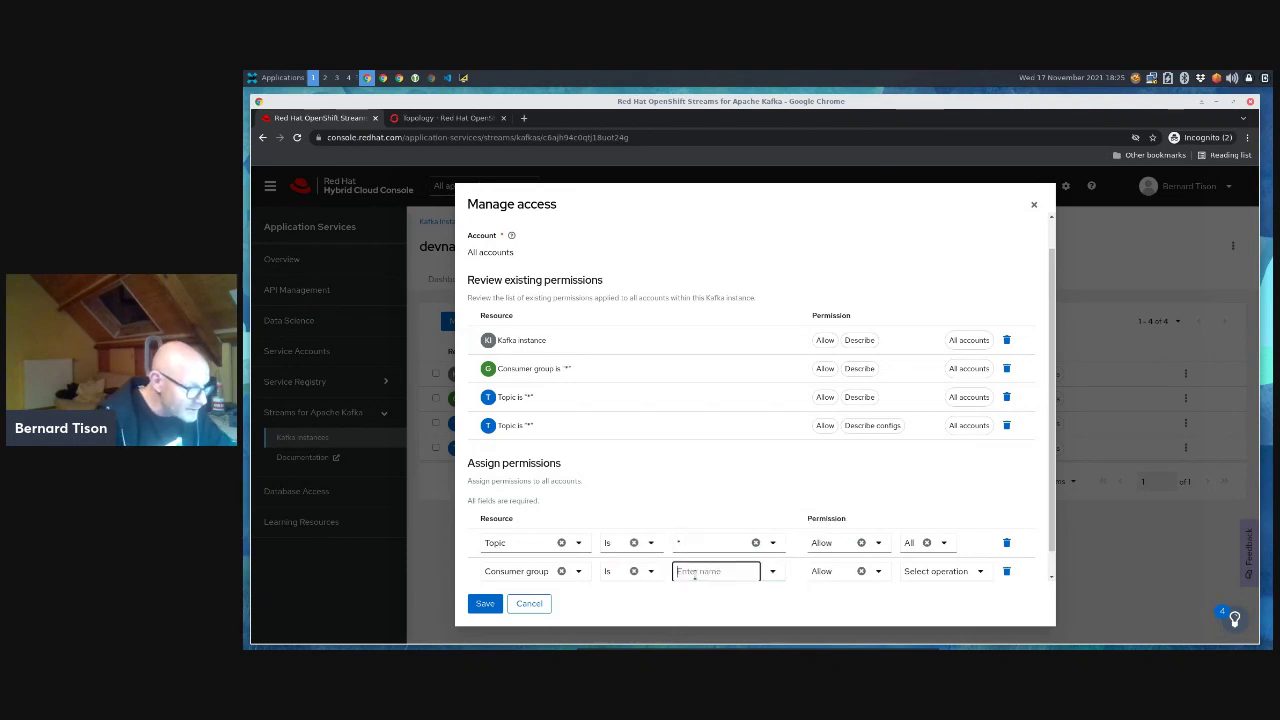
type("*")
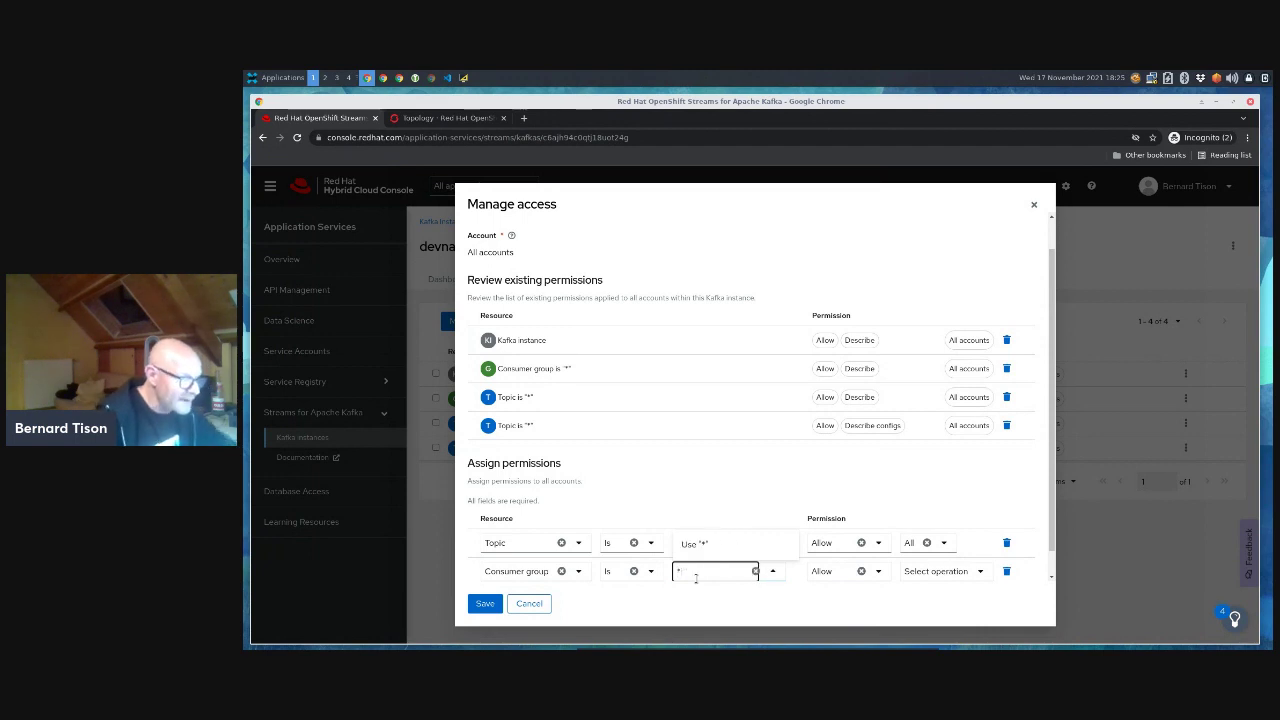
left_click(755, 592)
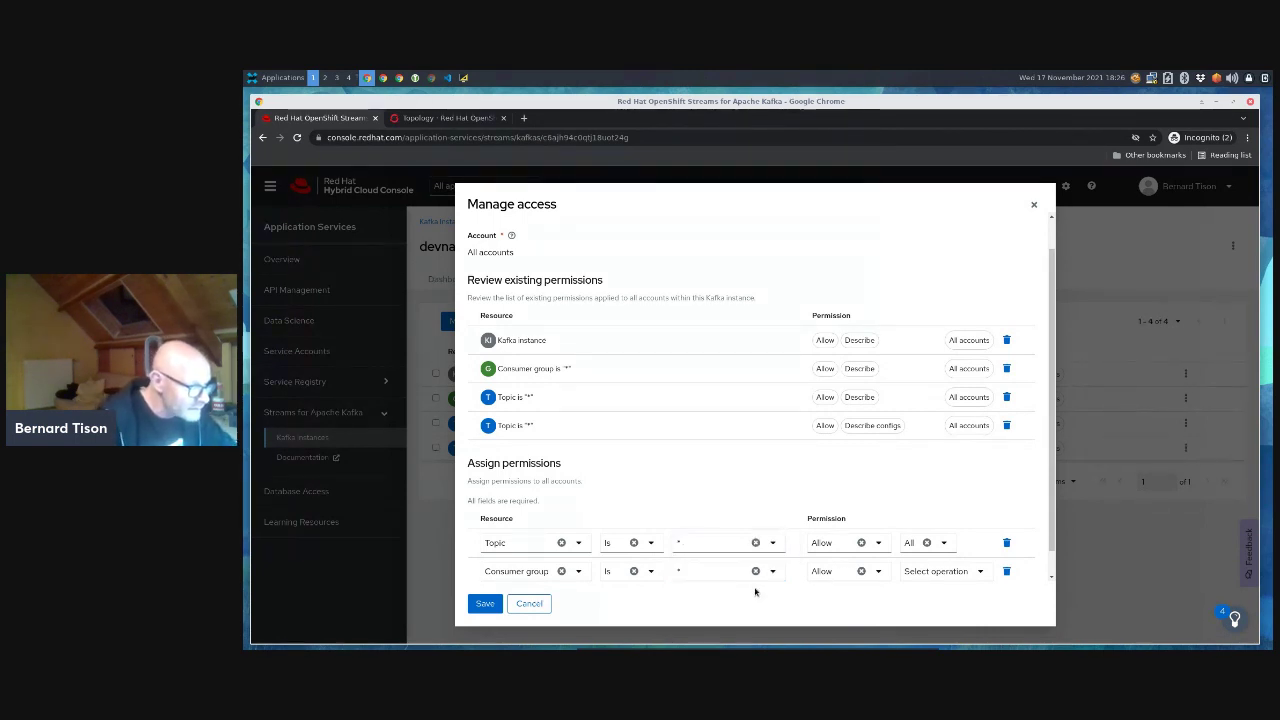
left_click(980, 571)
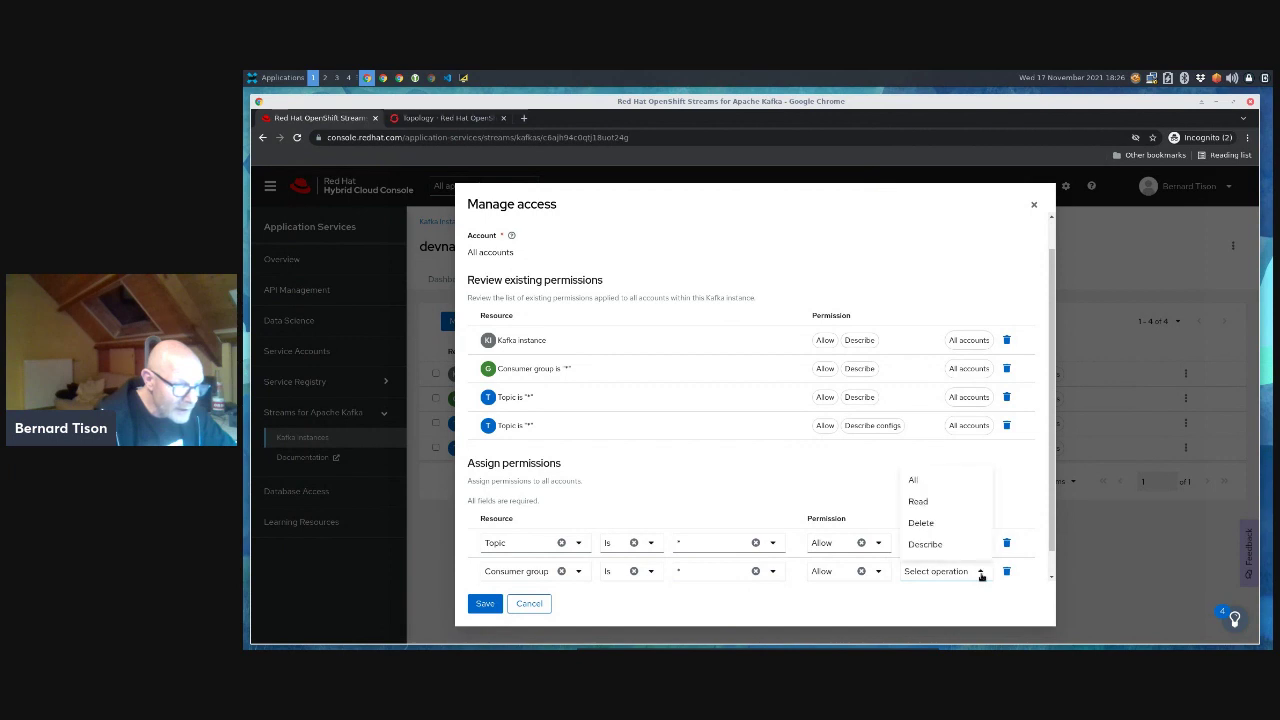
left_click(942, 482)
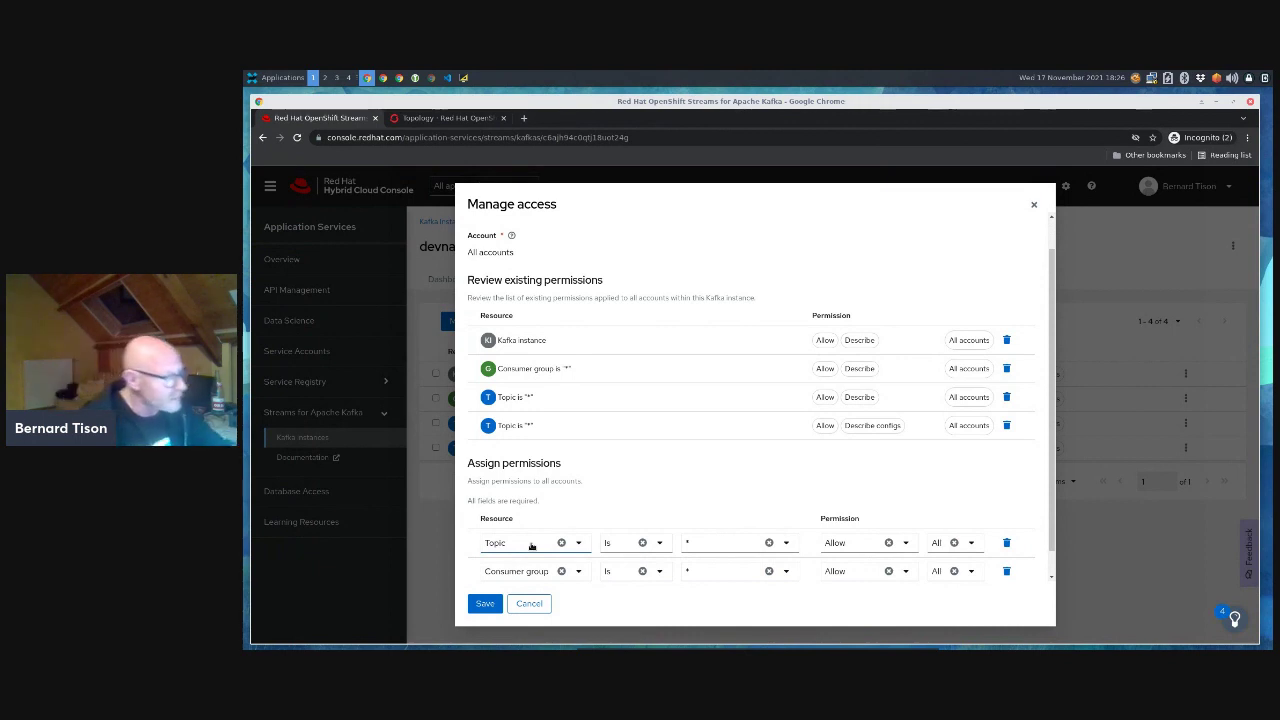
left_click(485, 604)
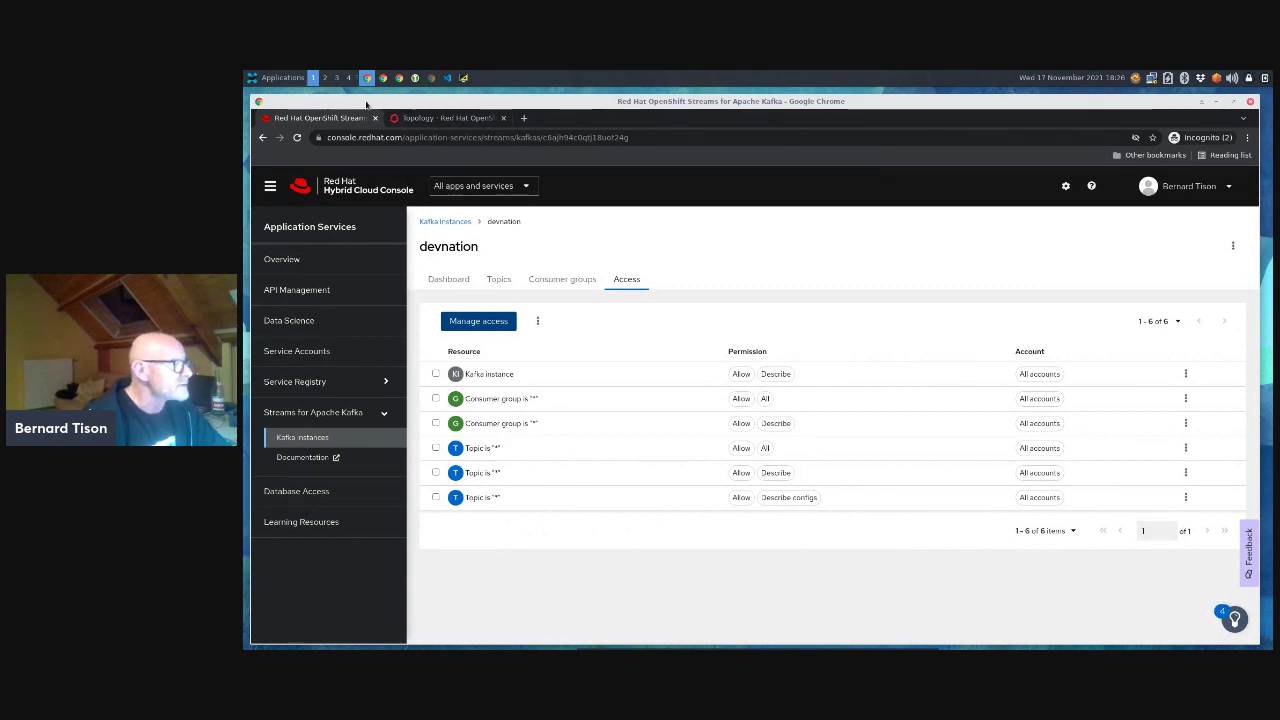
- Switch to the OpenShift console and review the quick start's permission instructions and example ACL permissions
left_click(430, 118)
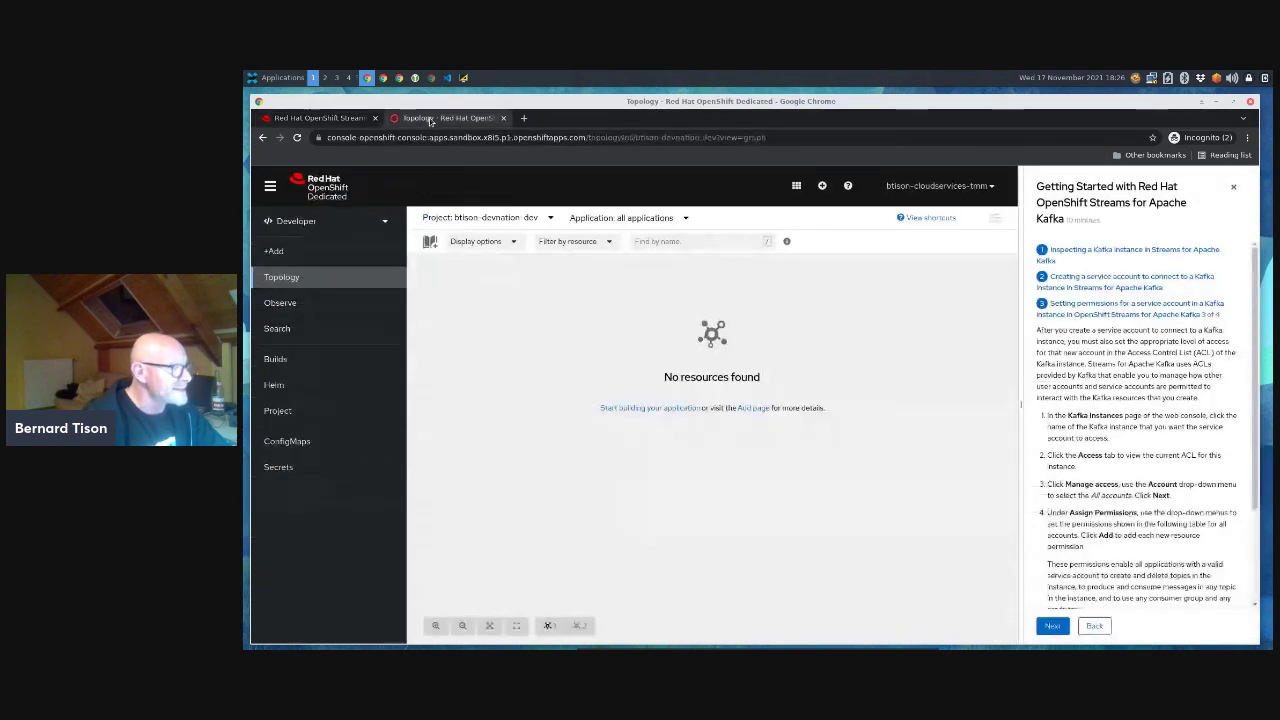
scroll(1111, 398, "down", 2)
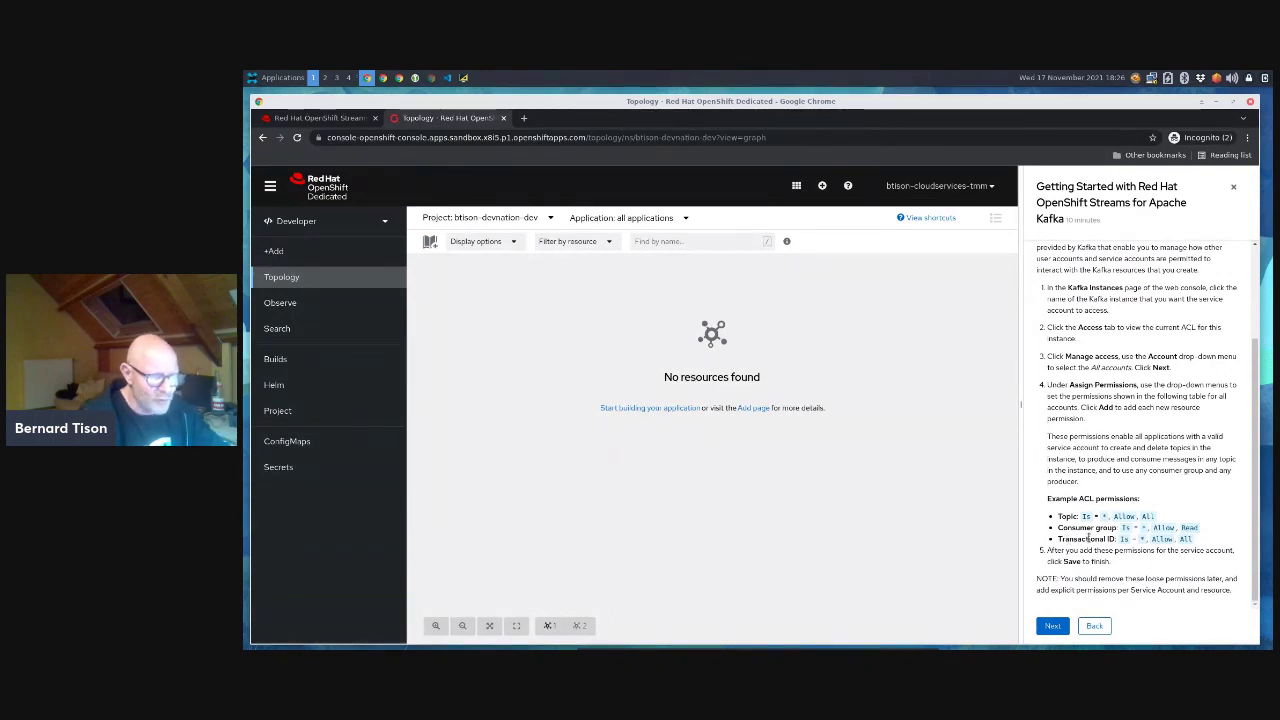
scroll(1145, 341, "up", 3)
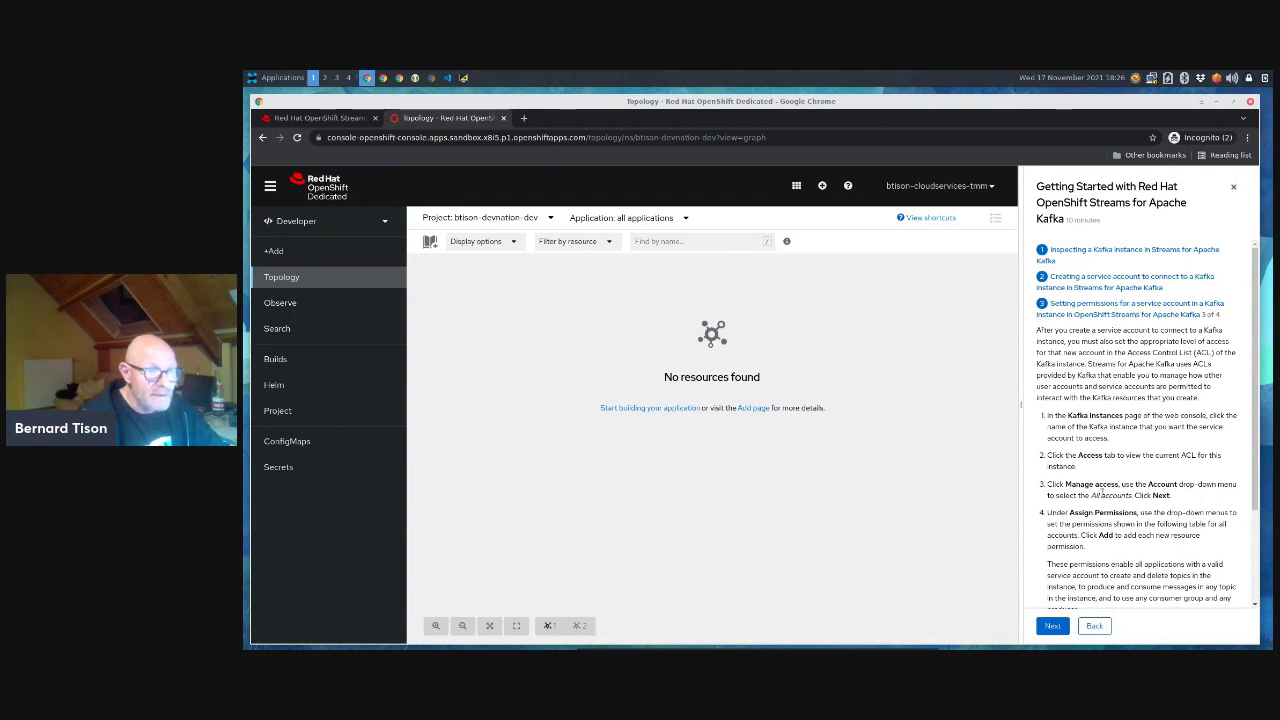
scroll(1103, 492, "down", 3)
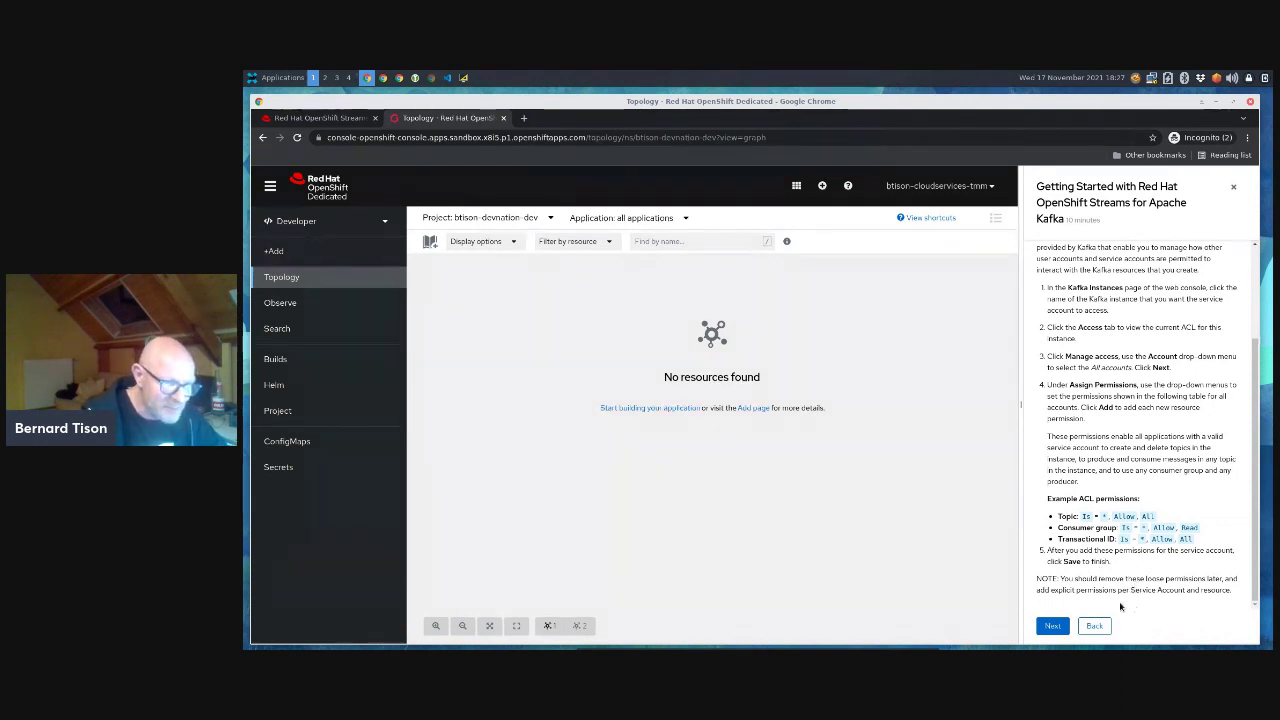
- Answer Yes to the quick start's check of the service account permissions and continue to creating a Kafka topic
left_click(1052, 626)
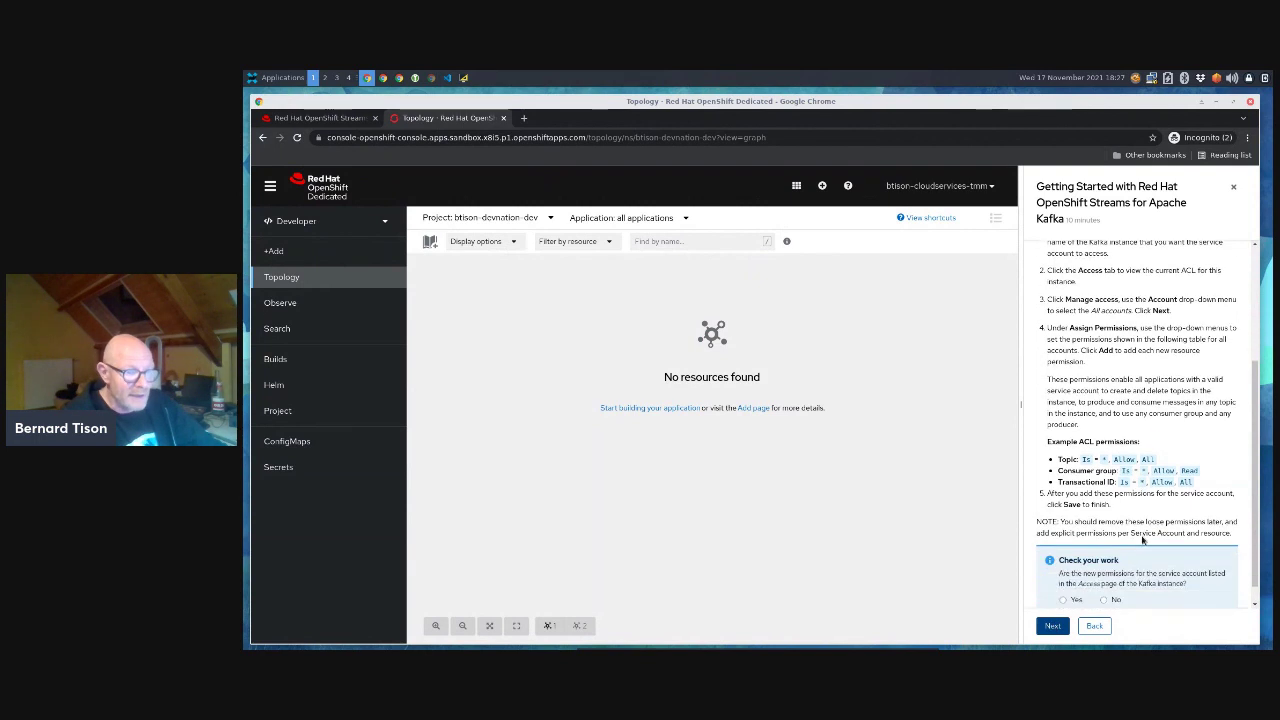
left_click(1063, 577)
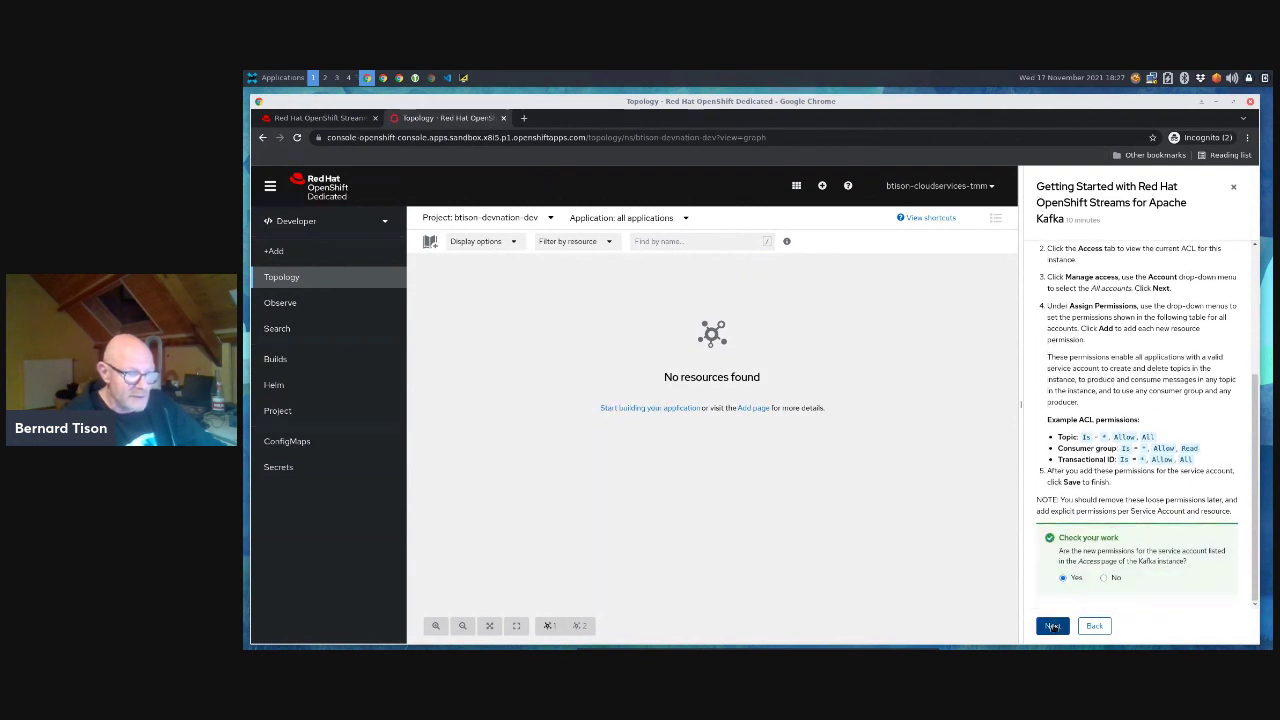
left_click(1052, 626)
- Read the quick start's instructions on creating a Kafka topic and return to the devnation instance in the Hybrid Cloud Console
scroll(1134, 420, "up", 5)
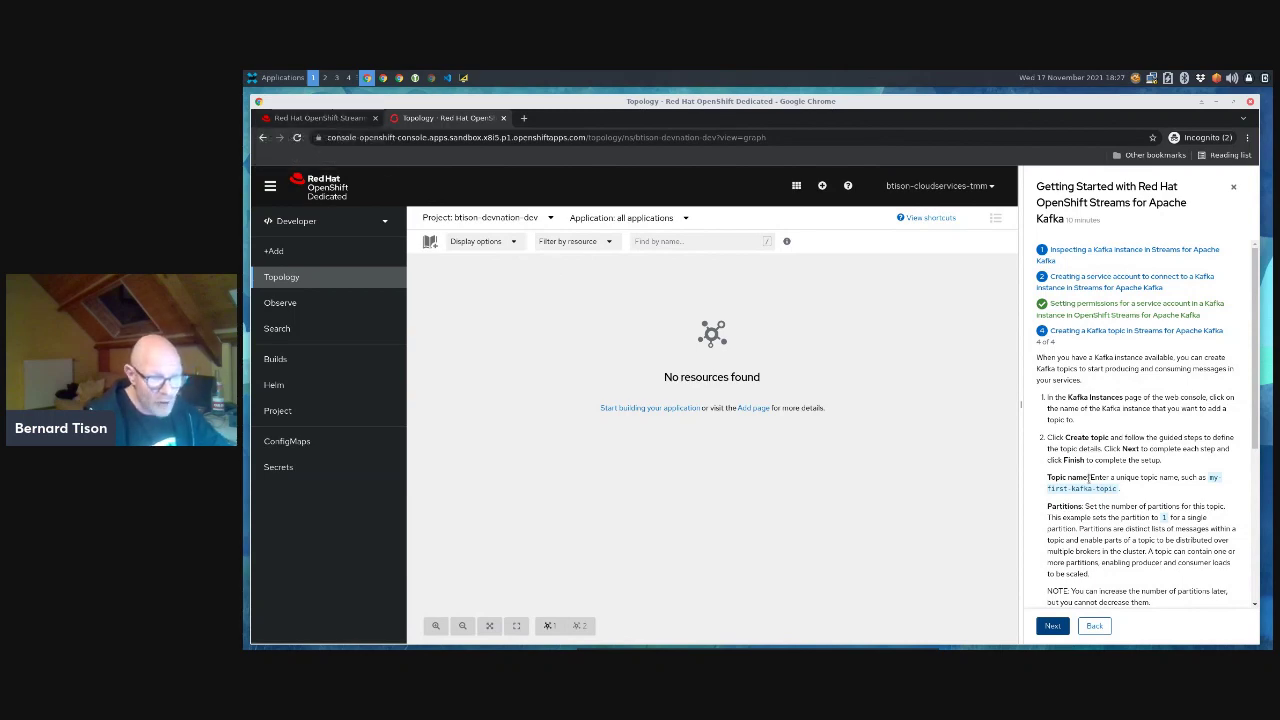
scroll(1090, 475, "down", 5)
scroll(1093, 473, "up", 3)
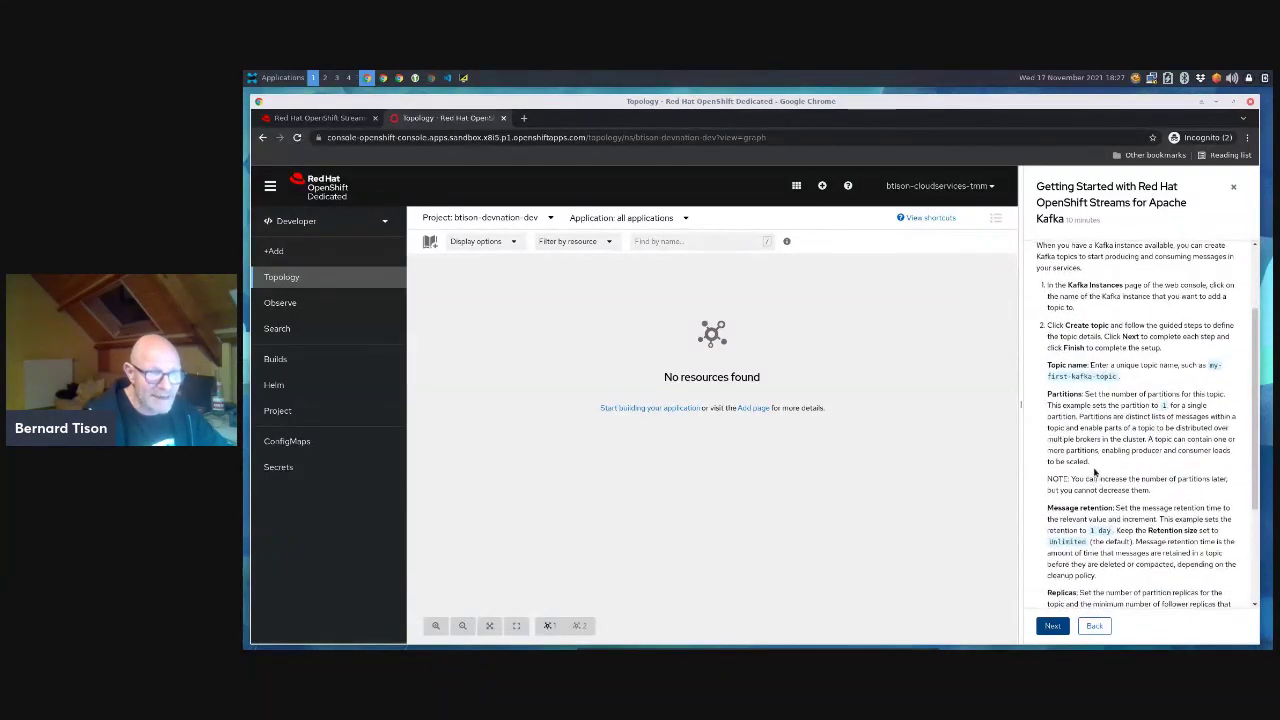
scroll(1095, 474, "up", 1)
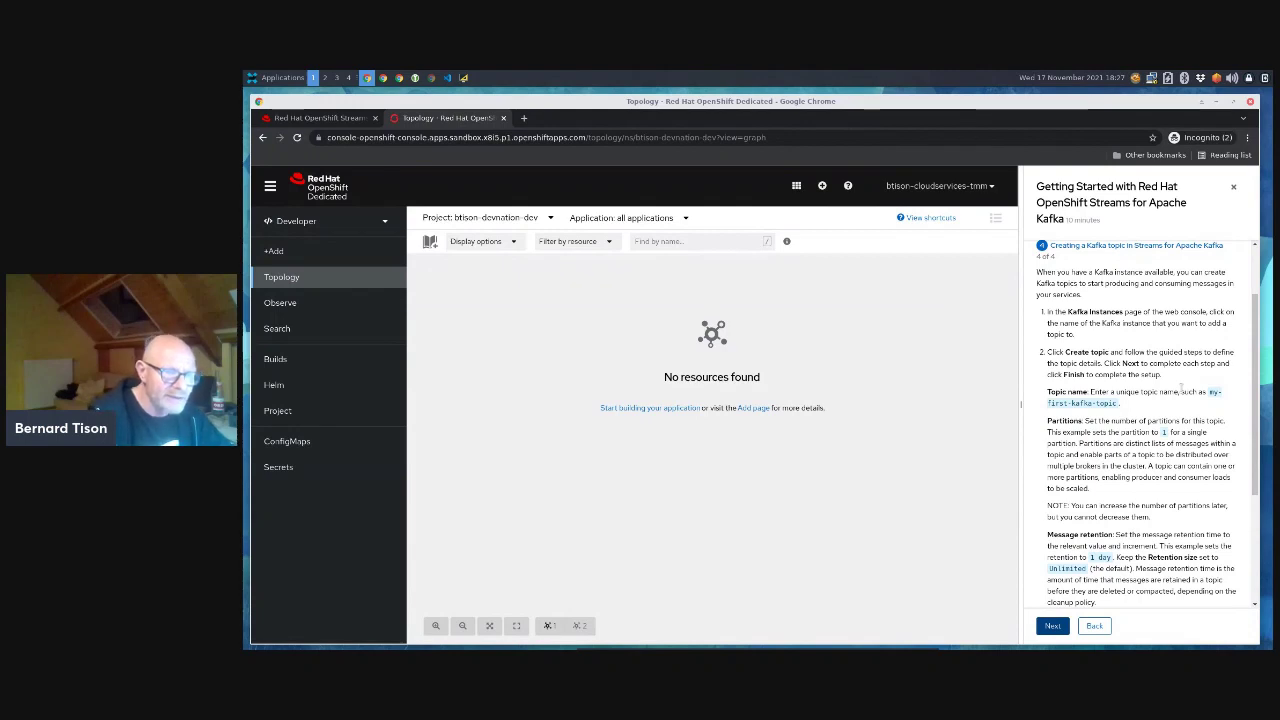
left_click(318, 118)
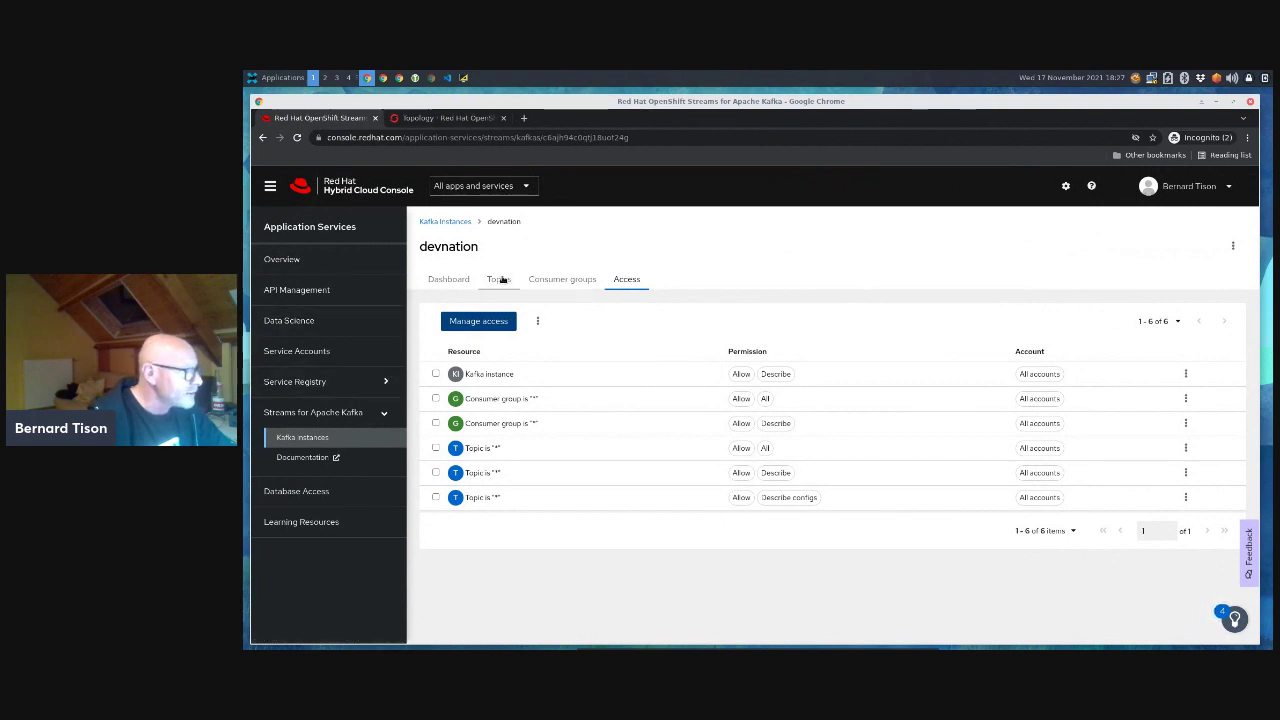
- Start creating a topic in the devnation Kafka instance, name it prices and continue to the partition settings
left_click(500, 281)
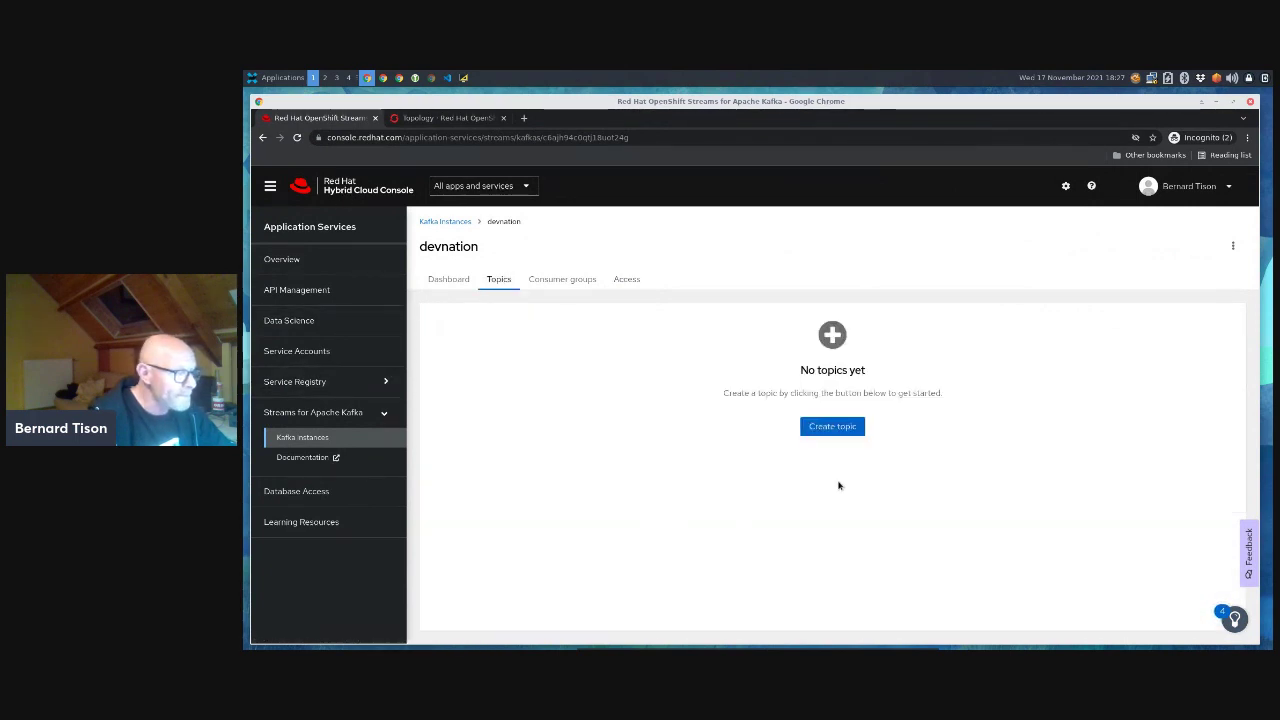
left_click(842, 428)
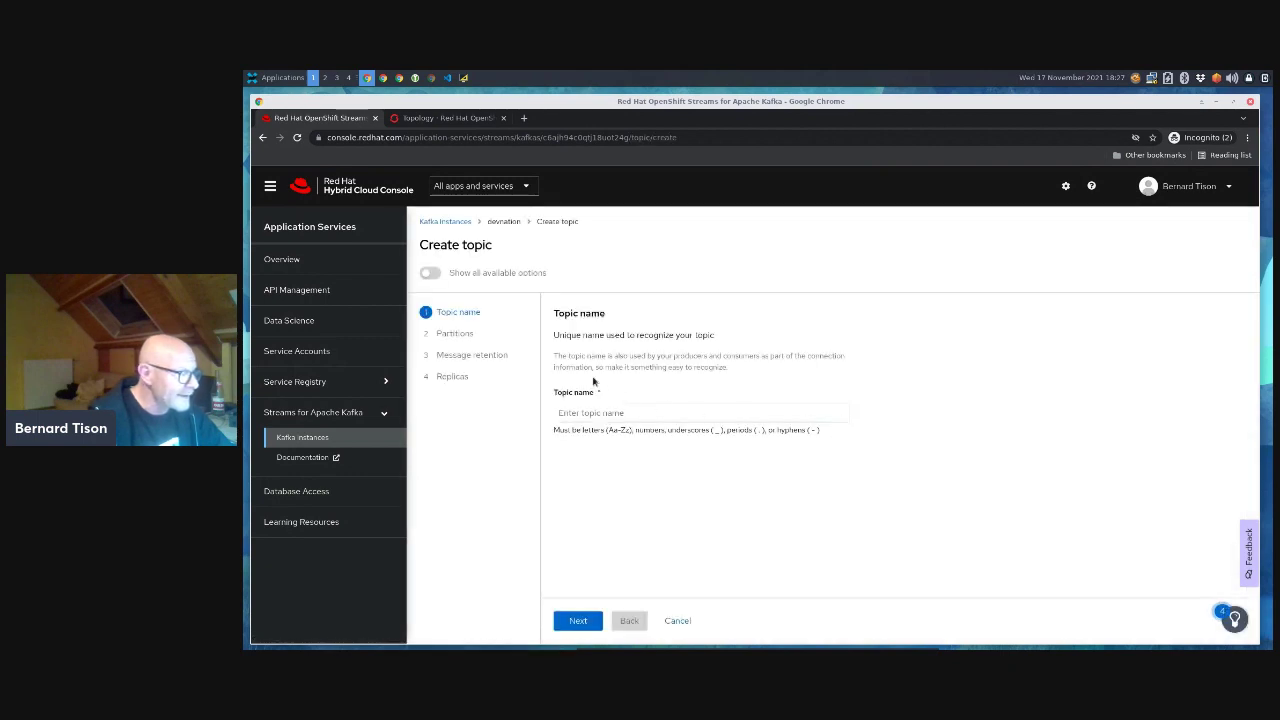
left_click(581, 413)
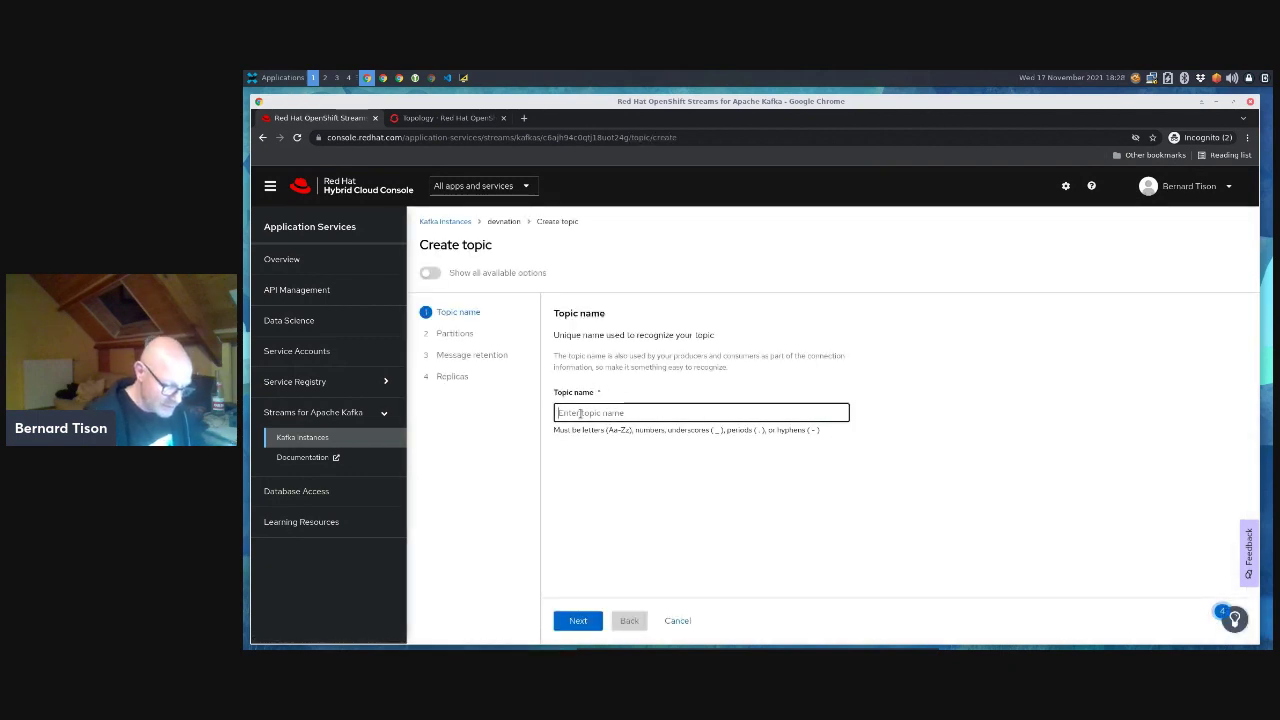
type("prices")
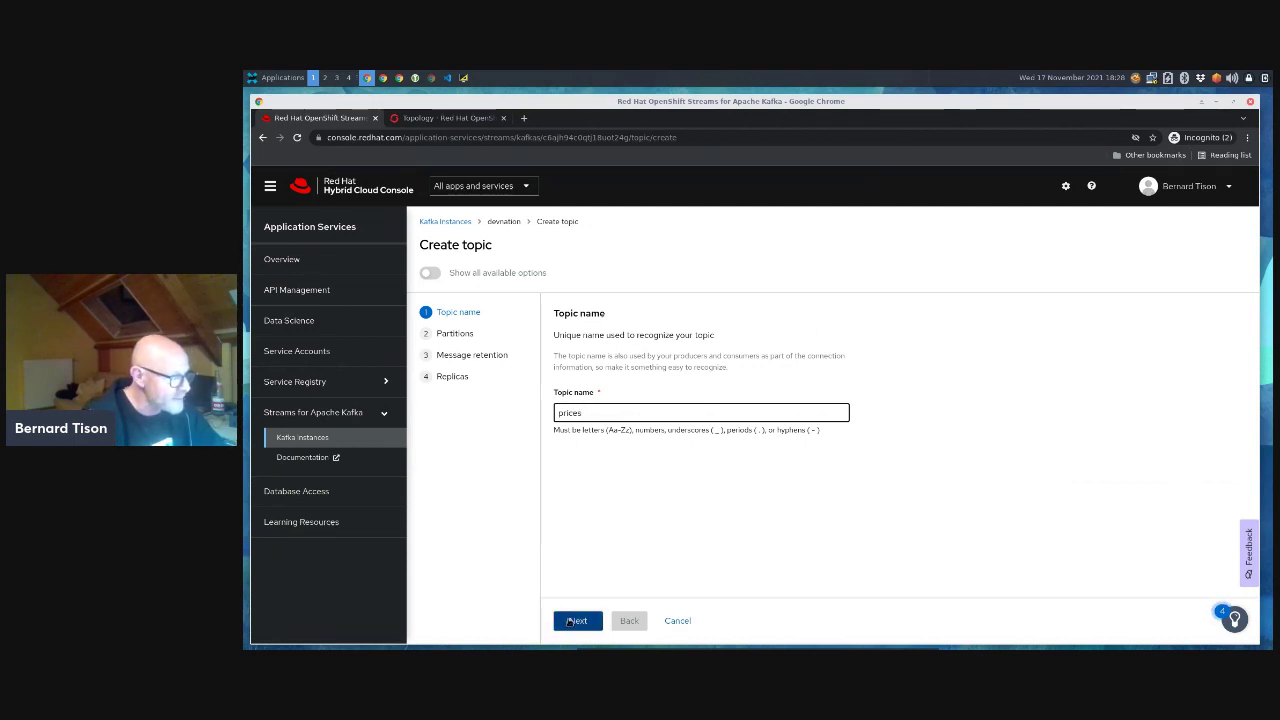
left_click(575, 621)
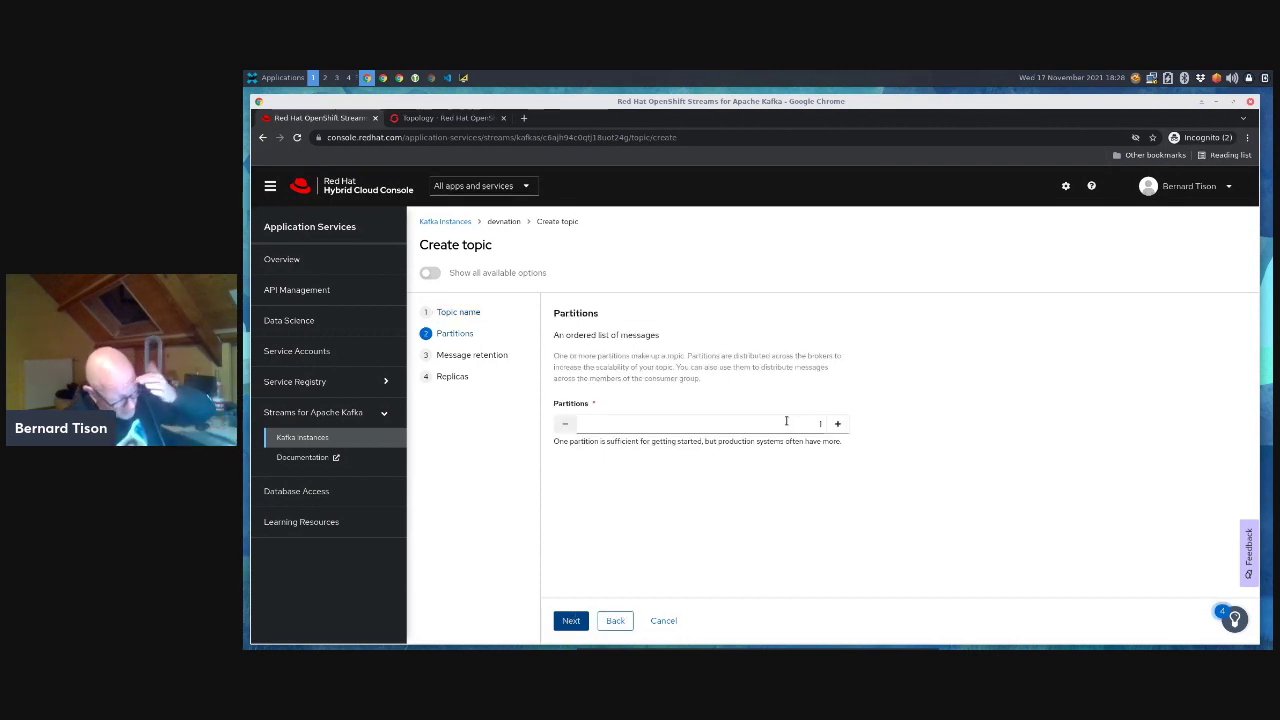
- Finish creating the topic with 1 partition, a week of retention time and unlimited retention size, and show the instance's topic list
left_click(786, 421)
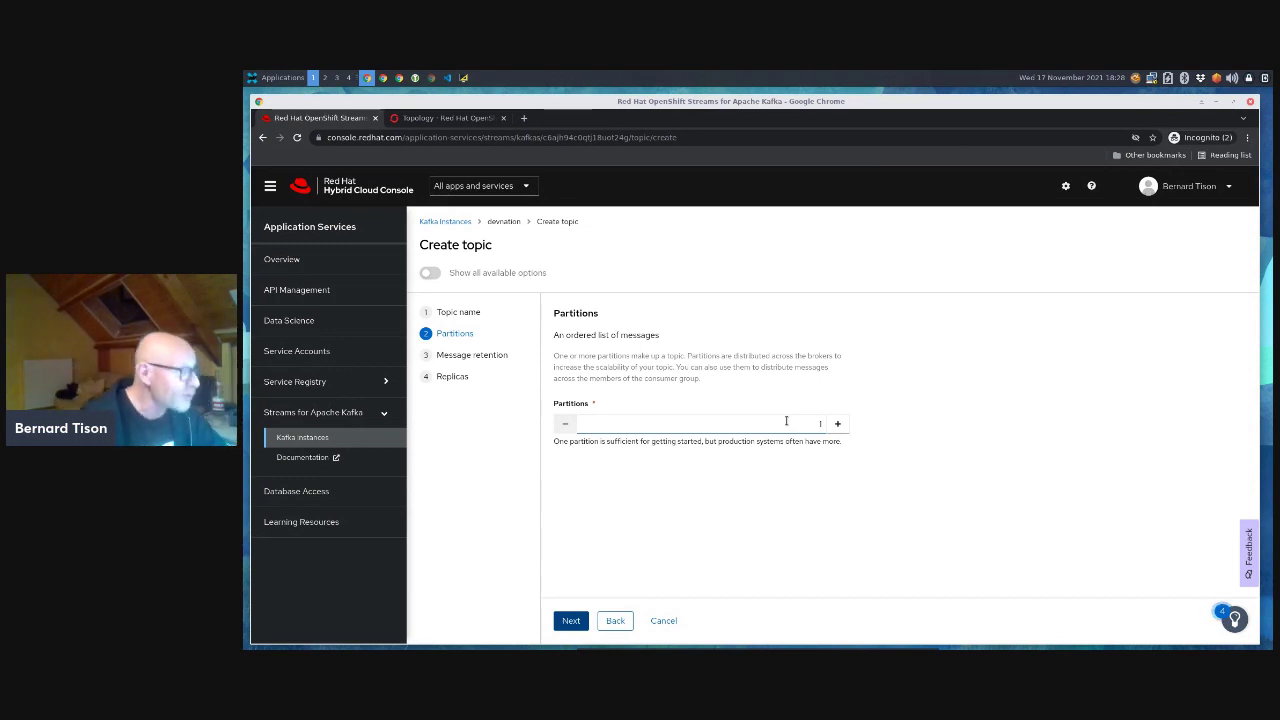
left_click(570, 621)
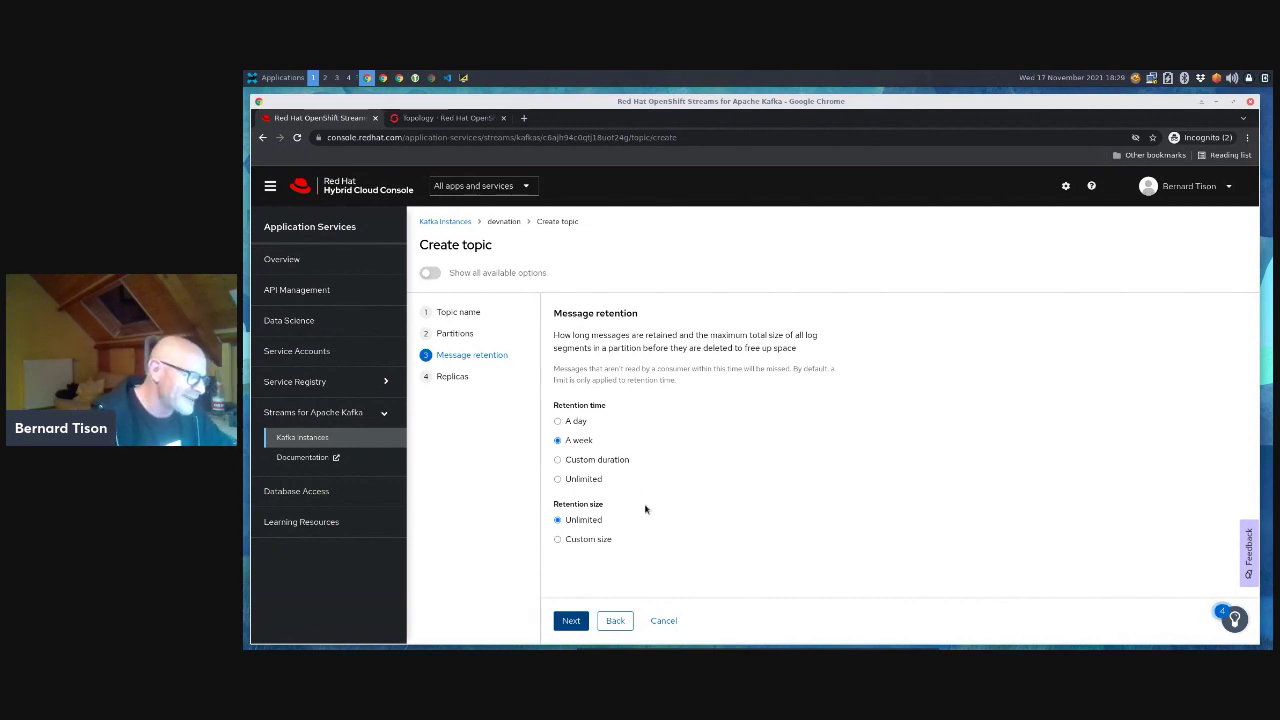
left_click(571, 621)
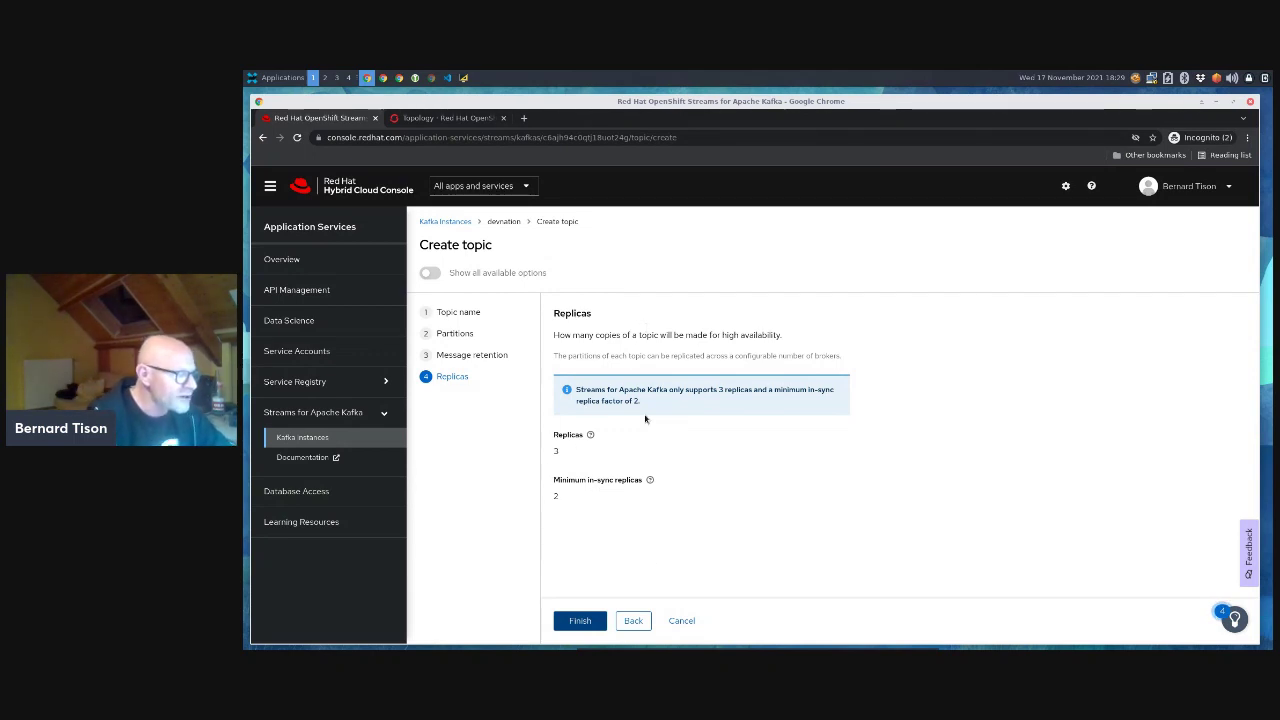
left_click(582, 621)
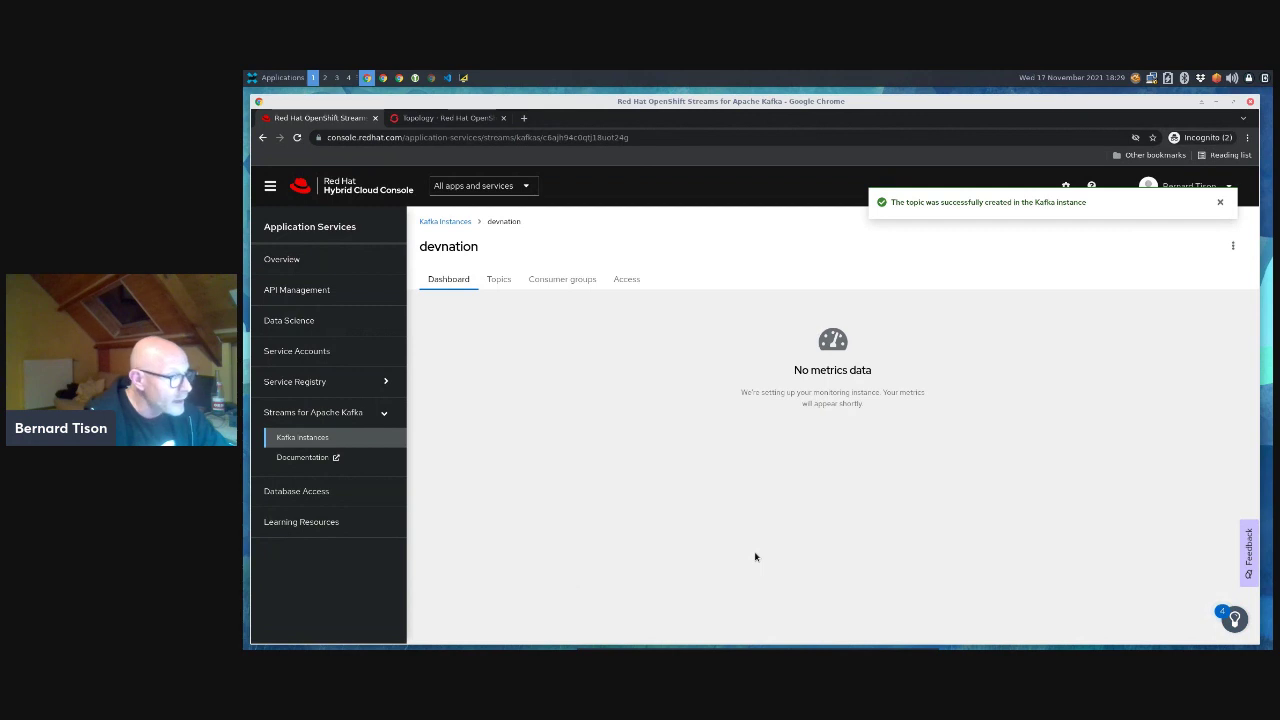
left_click(499, 280)
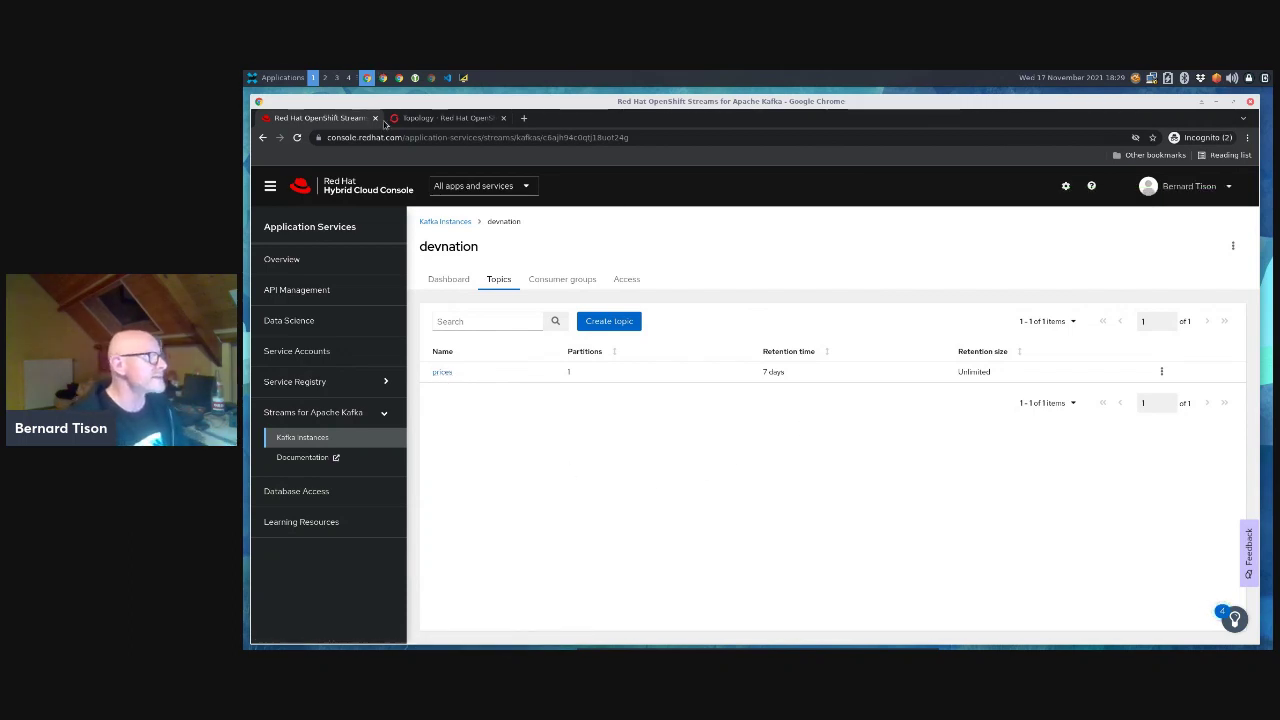
- Switch to the OpenShift console, answer Yes to the quick start's check of the new Kafka topic and complete the quick start
left_click(420, 118)
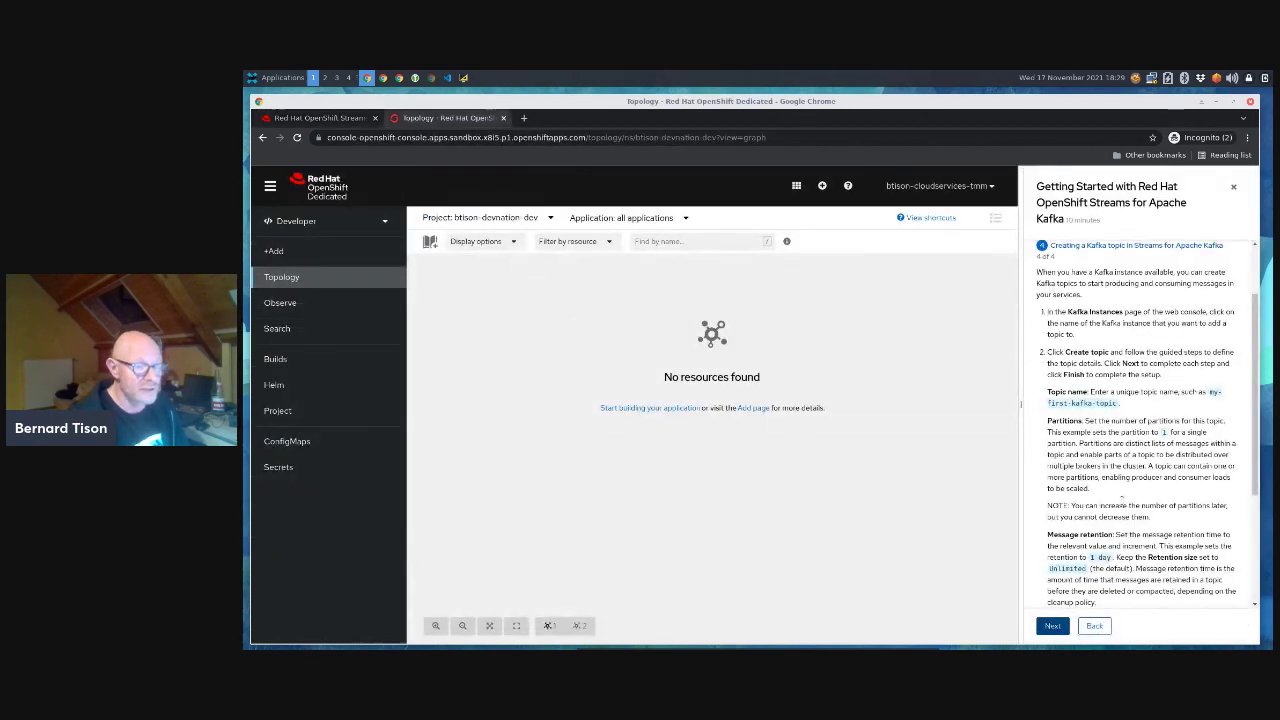
scroll(1113, 502, "down", 5)
scroll(1113, 502, "up", 10)
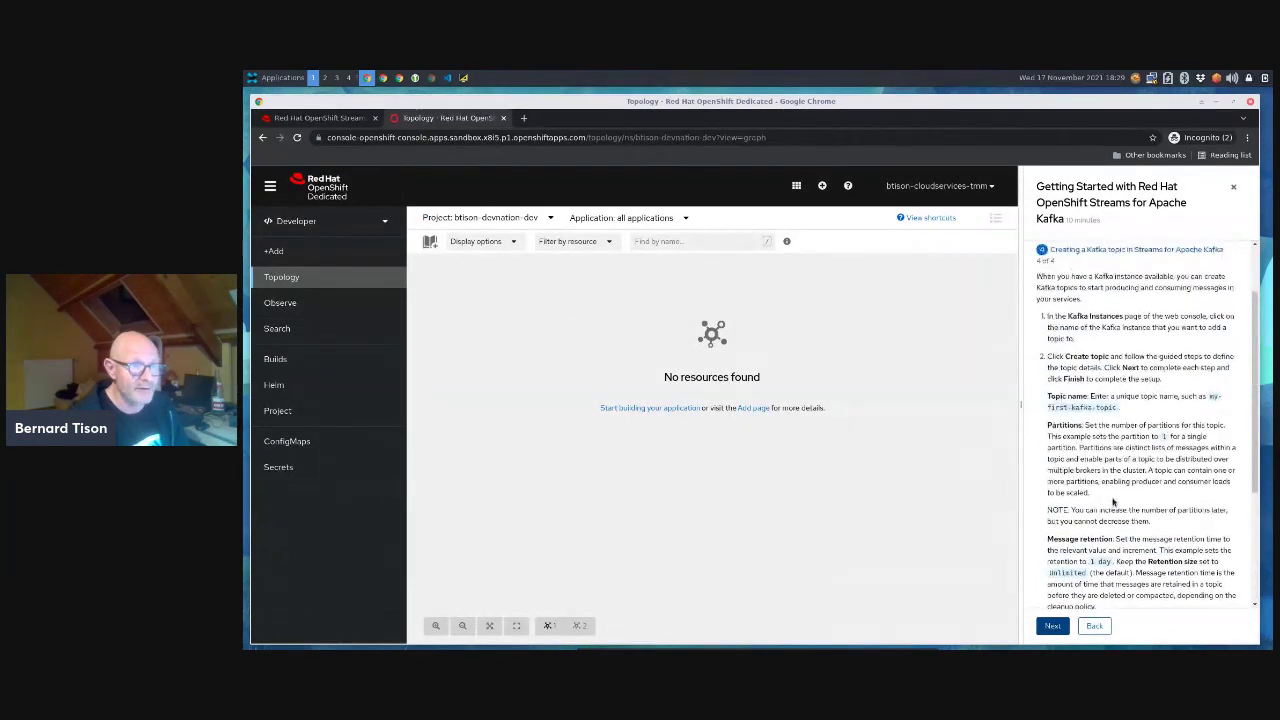
scroll(1113, 502, "down", 8)
scroll(1113, 502, "down", 2)
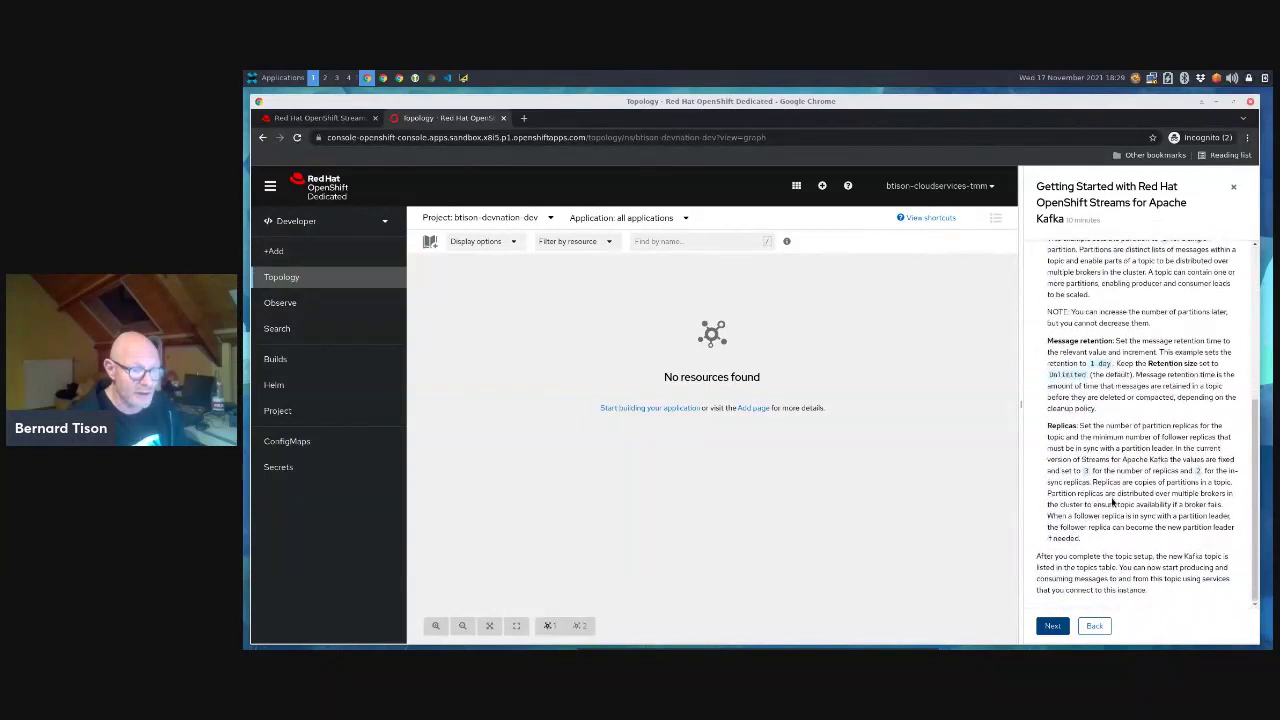
scroll(1126, 536, "down", 2)
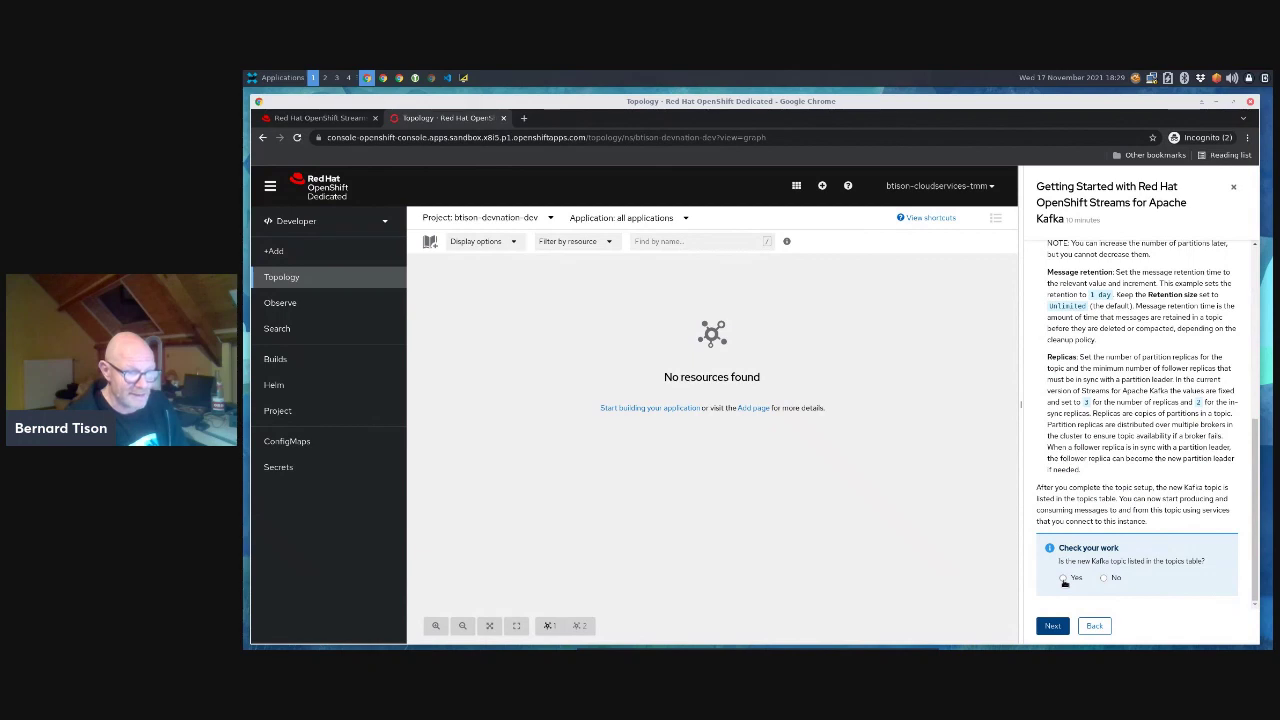
left_click(1064, 579)
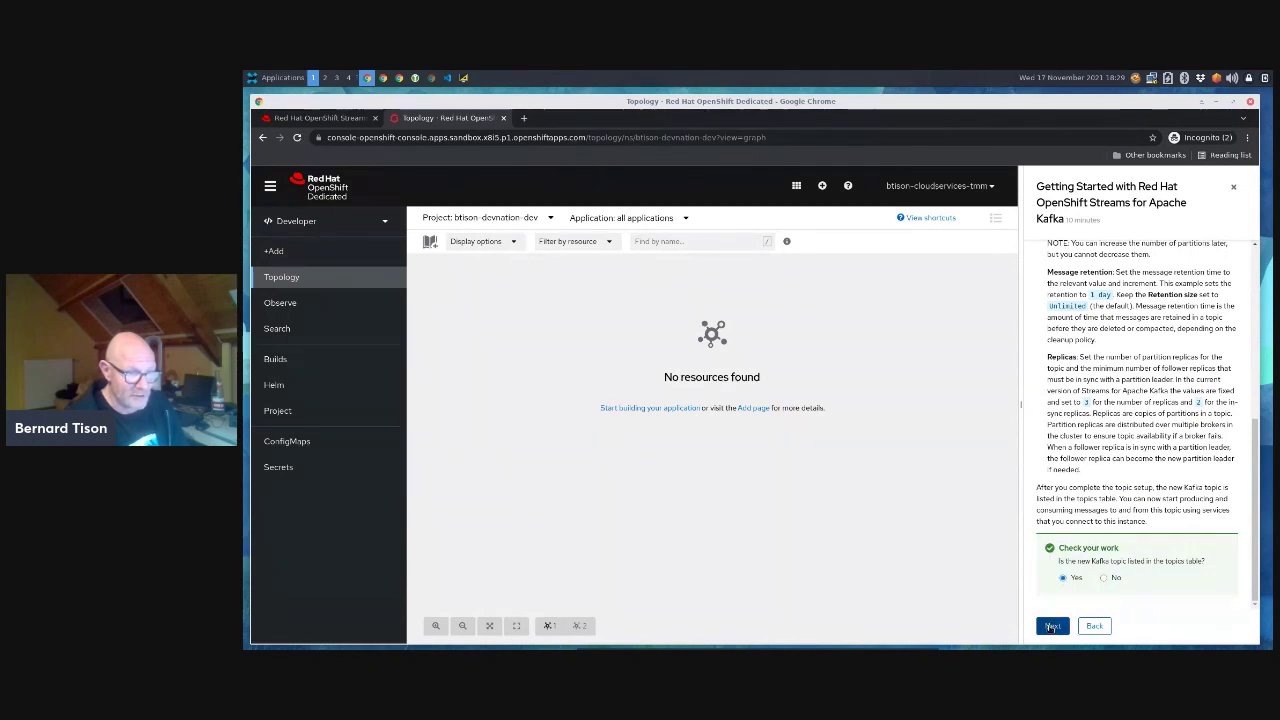
left_click(1051, 625)
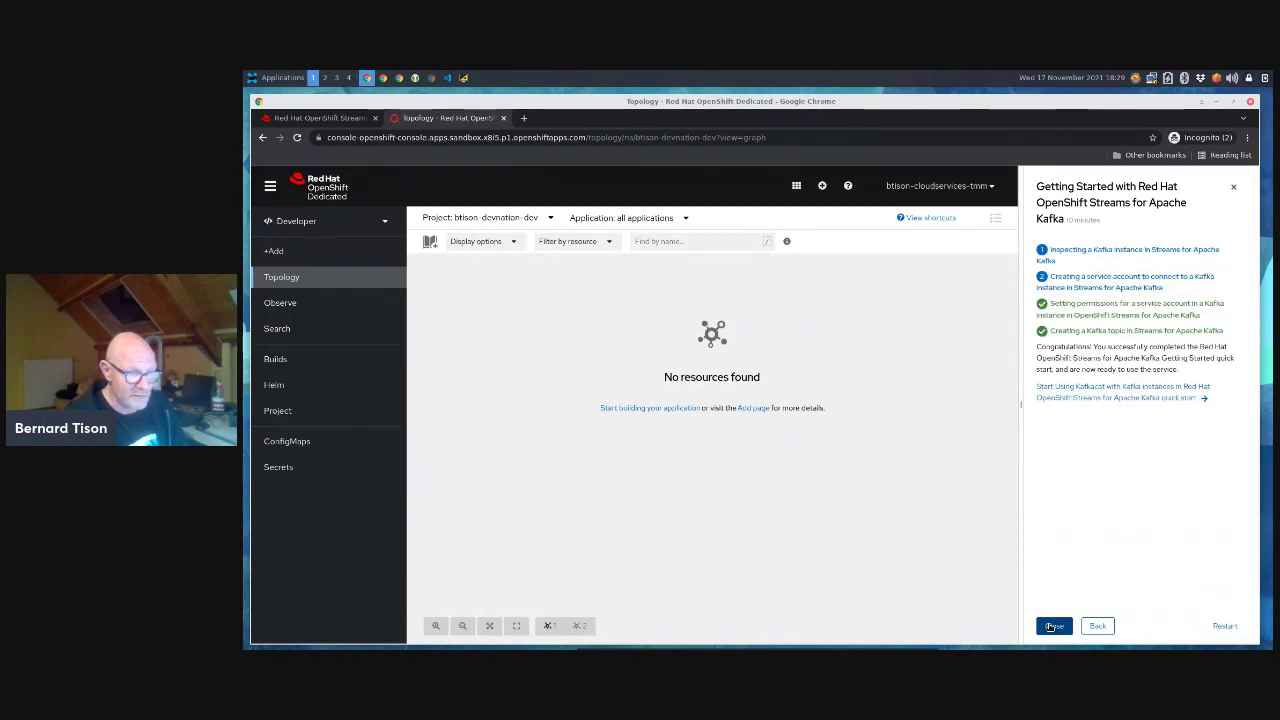
- Start the Kafkacat quick start, answer Yes to the Access Kafkacat check and continue to the connection configuration task
left_click(1151, 392)
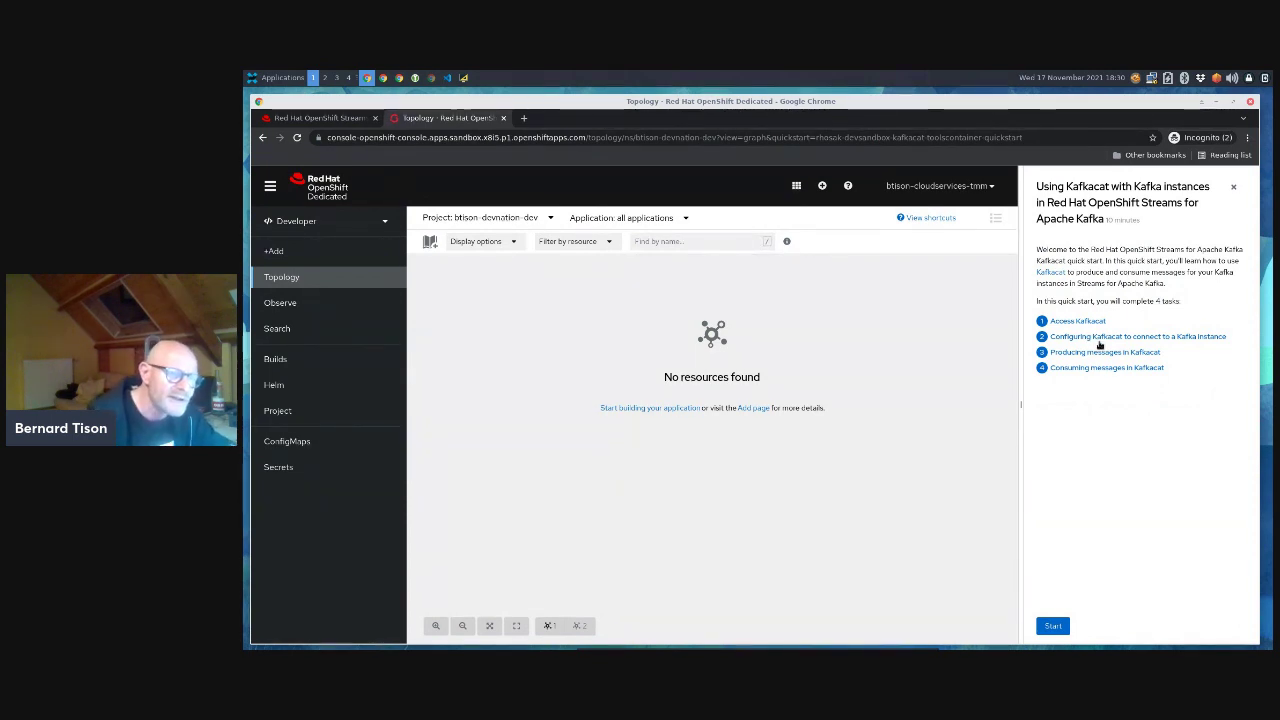
left_click(1053, 627)
scroll(1085, 550, "down", 10)
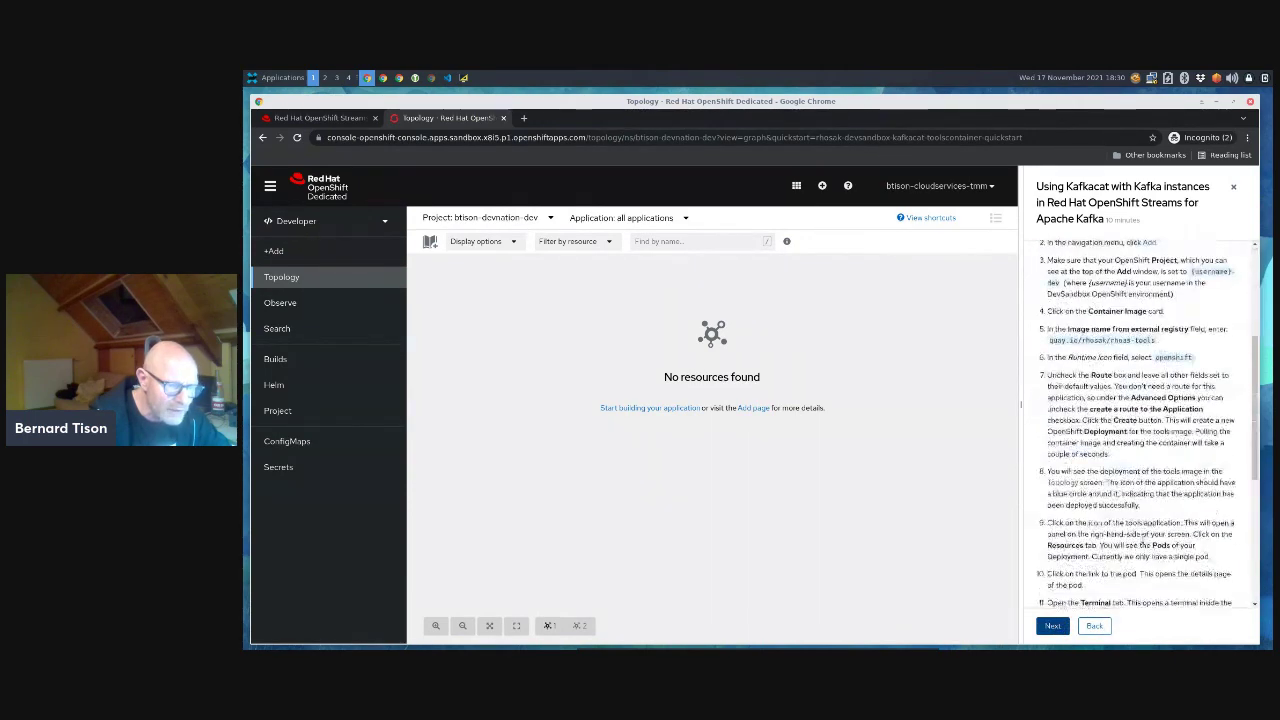
left_click(1063, 531)
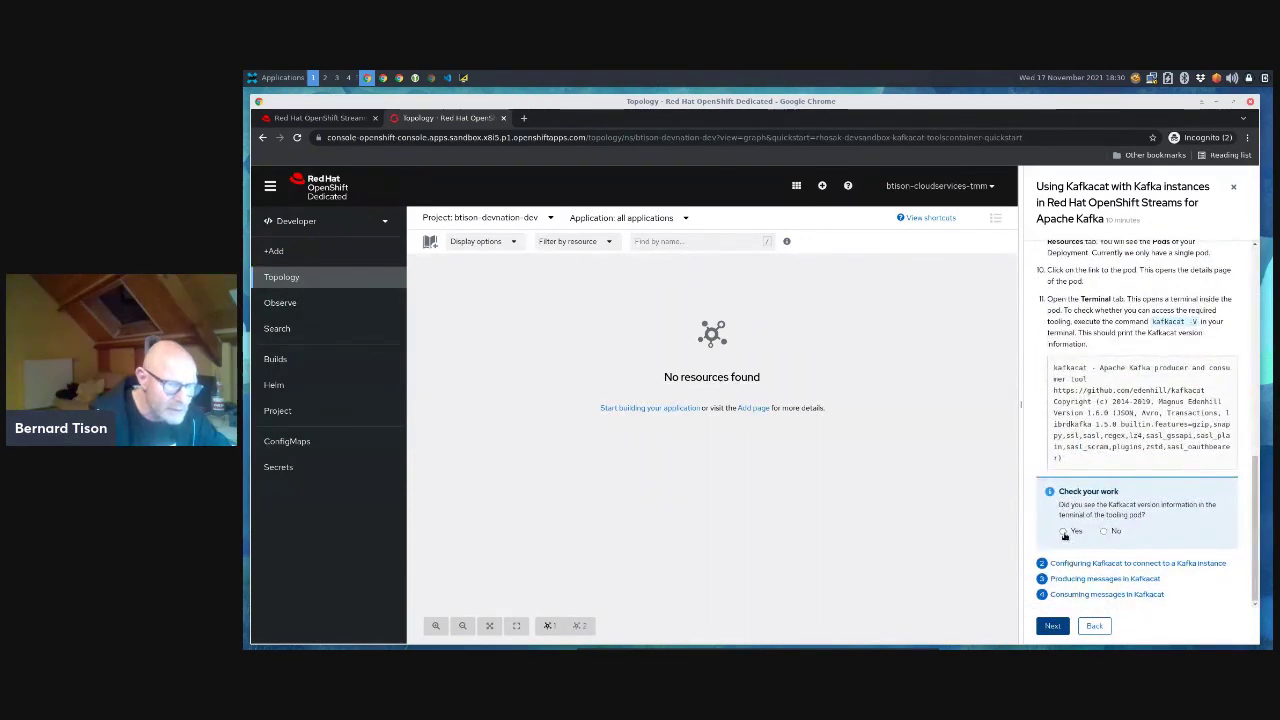
left_click(1053, 627)
scroll(1080, 560, "down", 2)
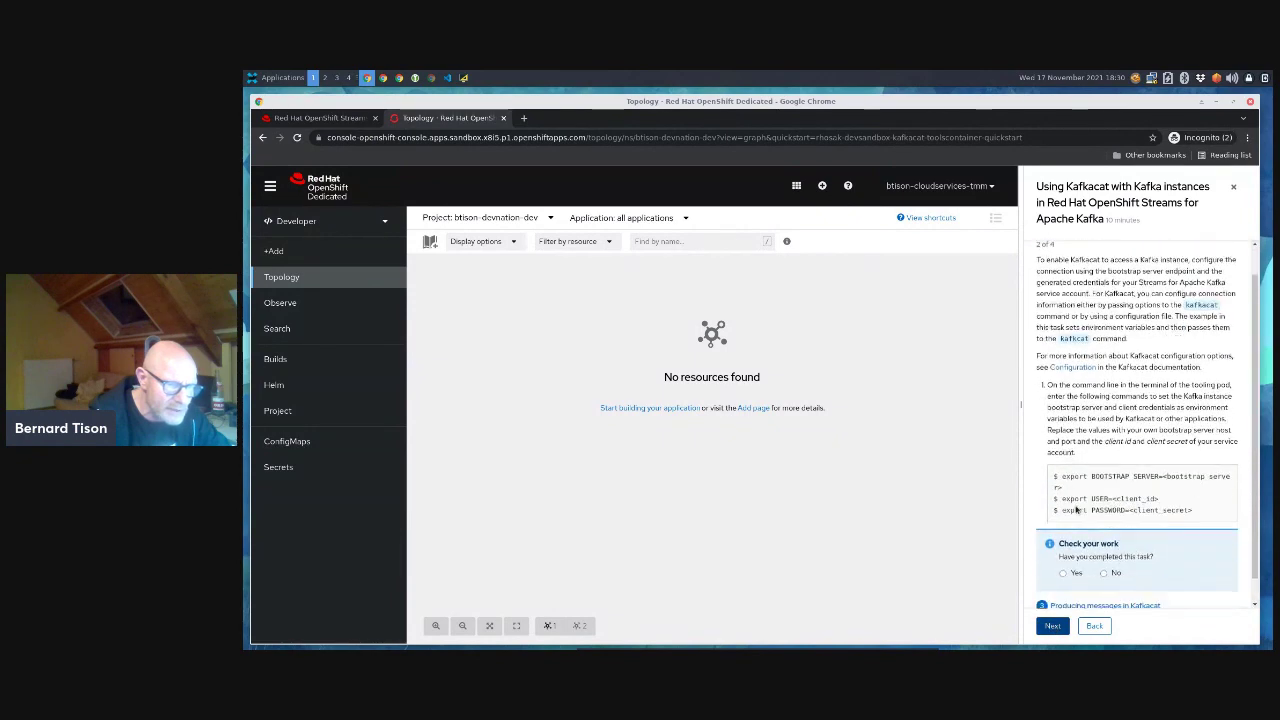
- Skip ahead to the Consuming messages in Kafkacat task, answer Yes to its check and complete the quick start
left_click(1106, 594)
scroll(1095, 585, "down", 5)
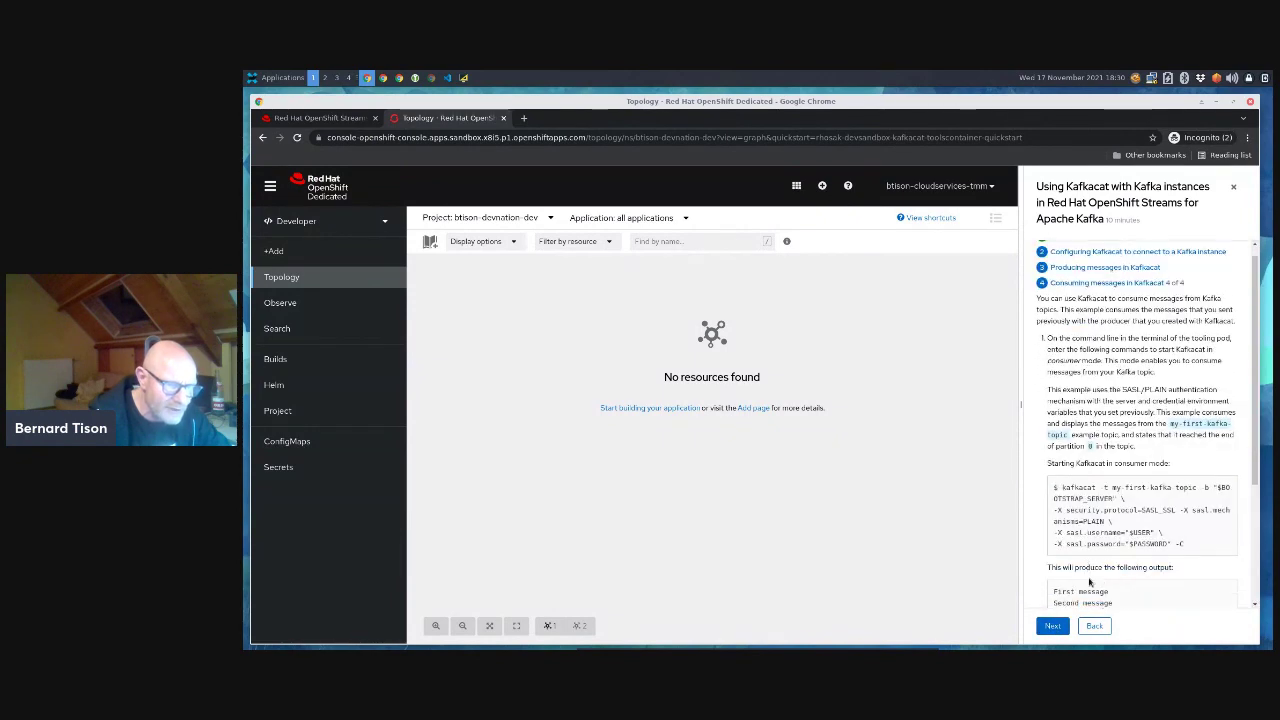
left_click(1063, 578)
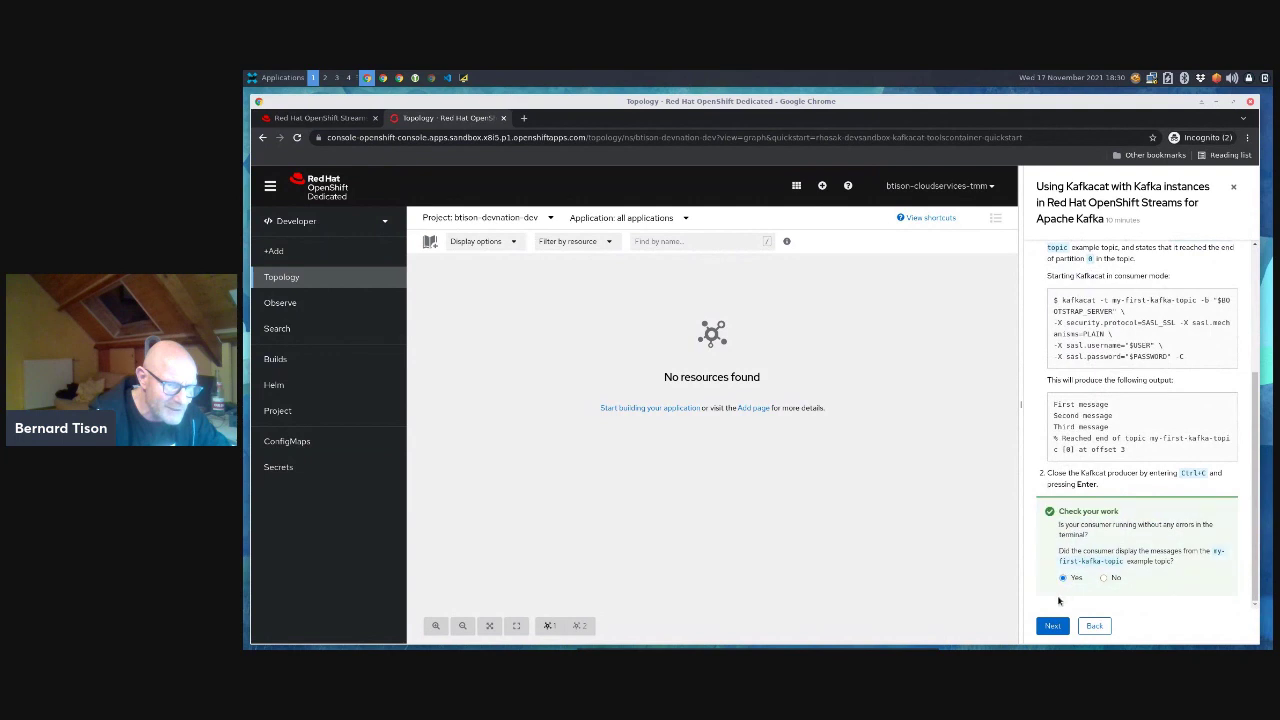
left_click(1052, 627)
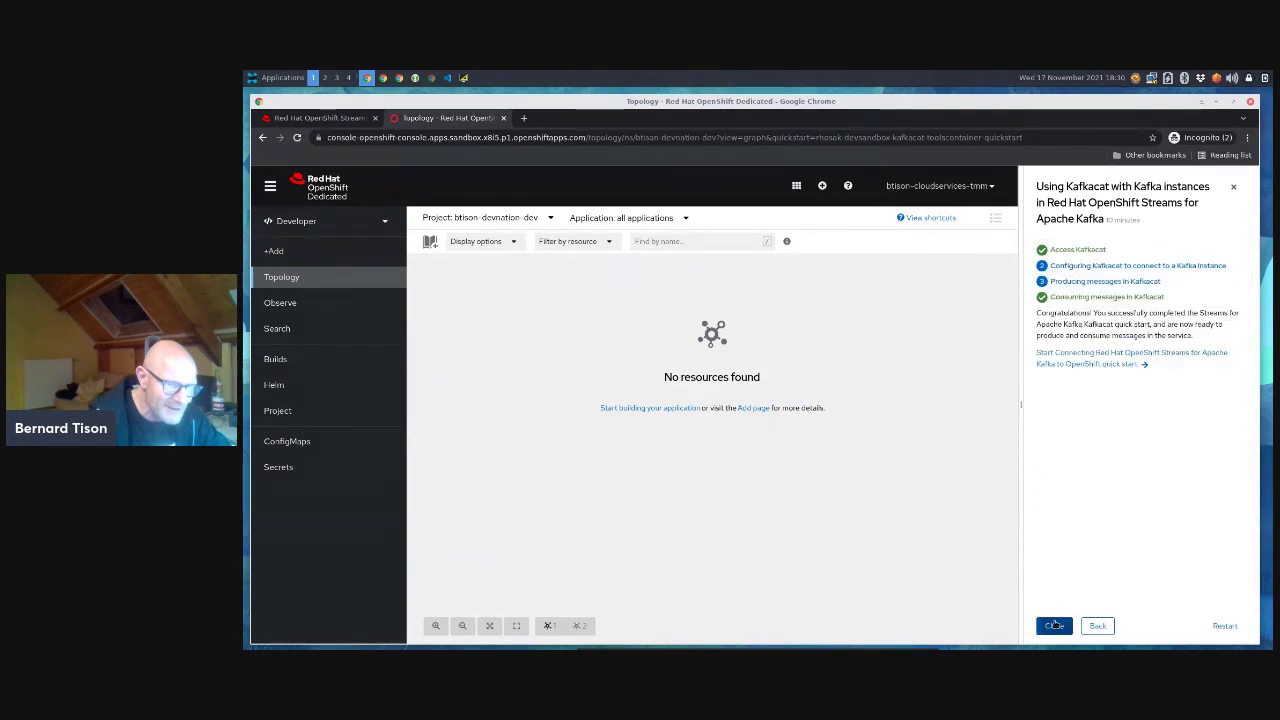
- Open the quick start on connecting Streams for Apache Kafka to OpenShift and read its task on accessing the required CLI tools
left_click(1097, 358)
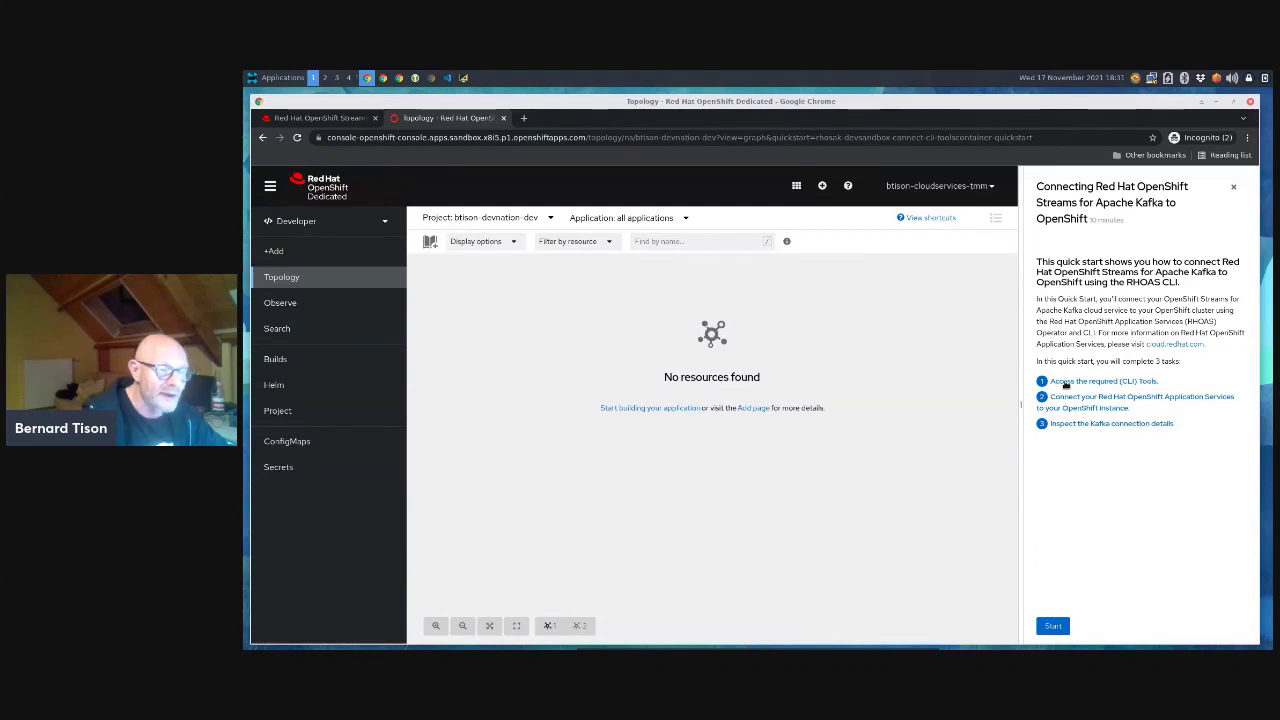
left_click(1066, 384)
scroll(1070, 385, "down", 2)
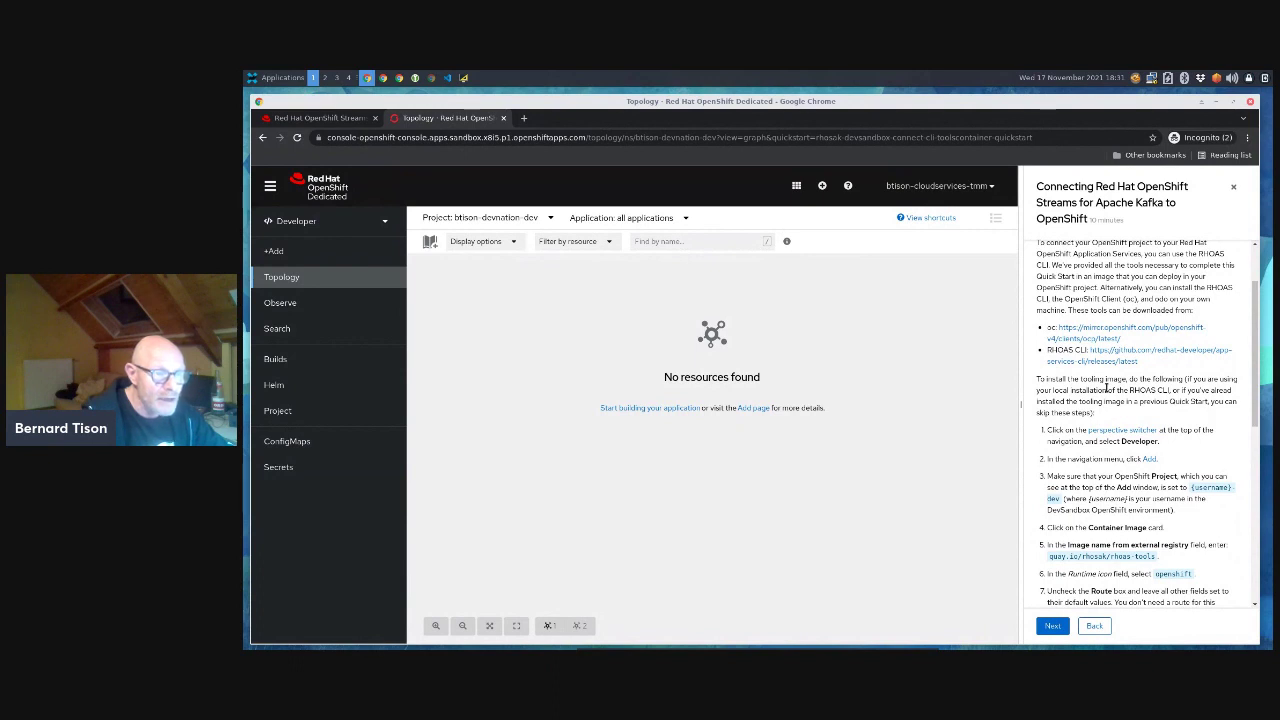
scroll(1107, 388, "down", 2)
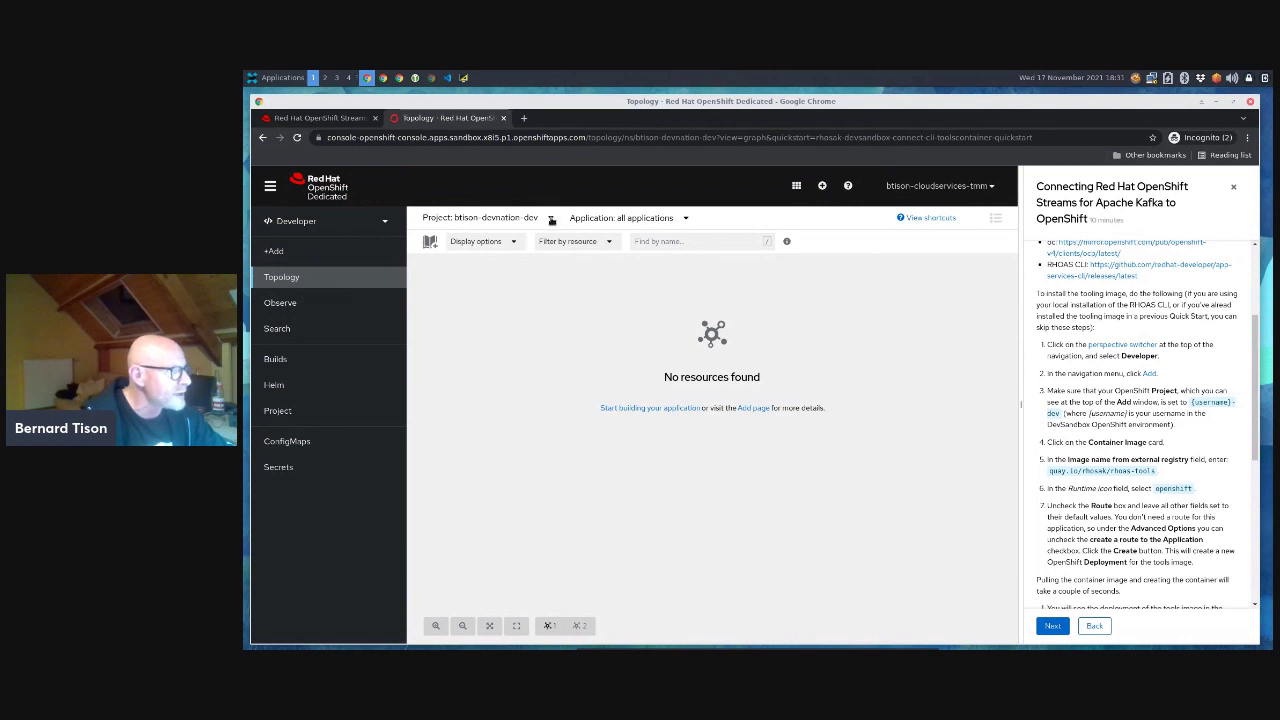
- Keep the devnation dev project as the active project and read on in the instructions for the tooling image
left_click(551, 220)
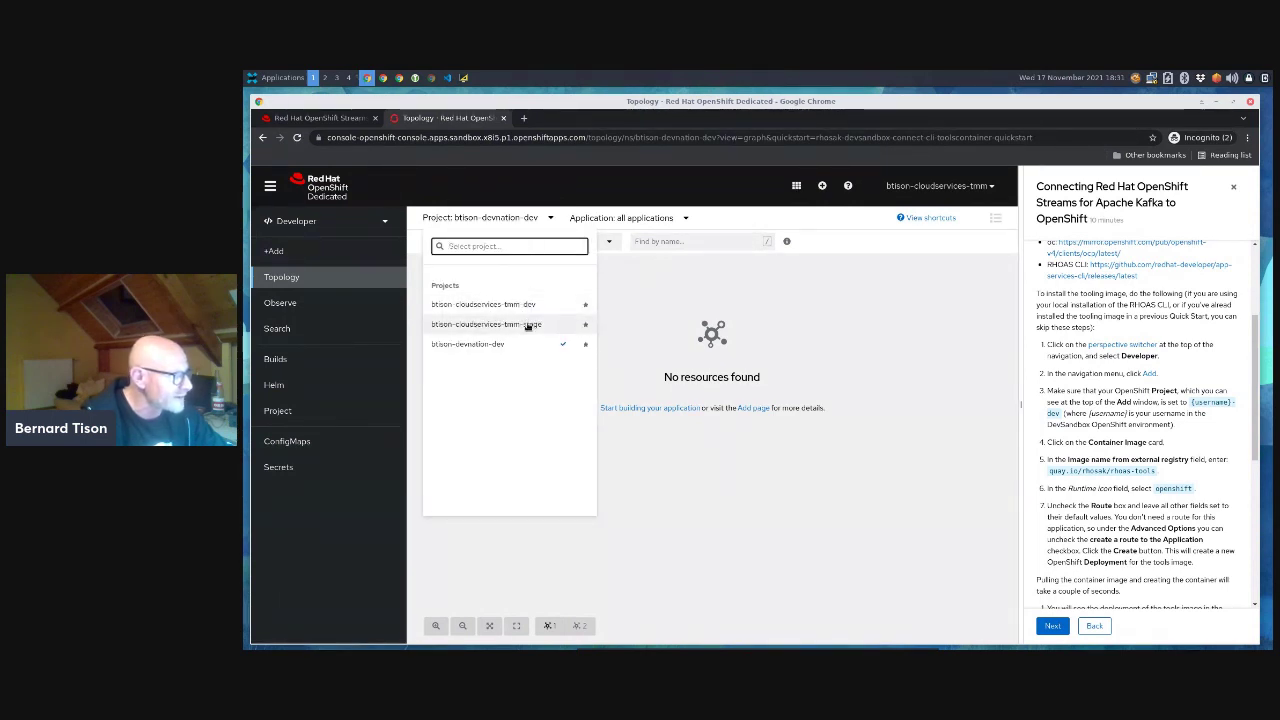
left_click(477, 345)
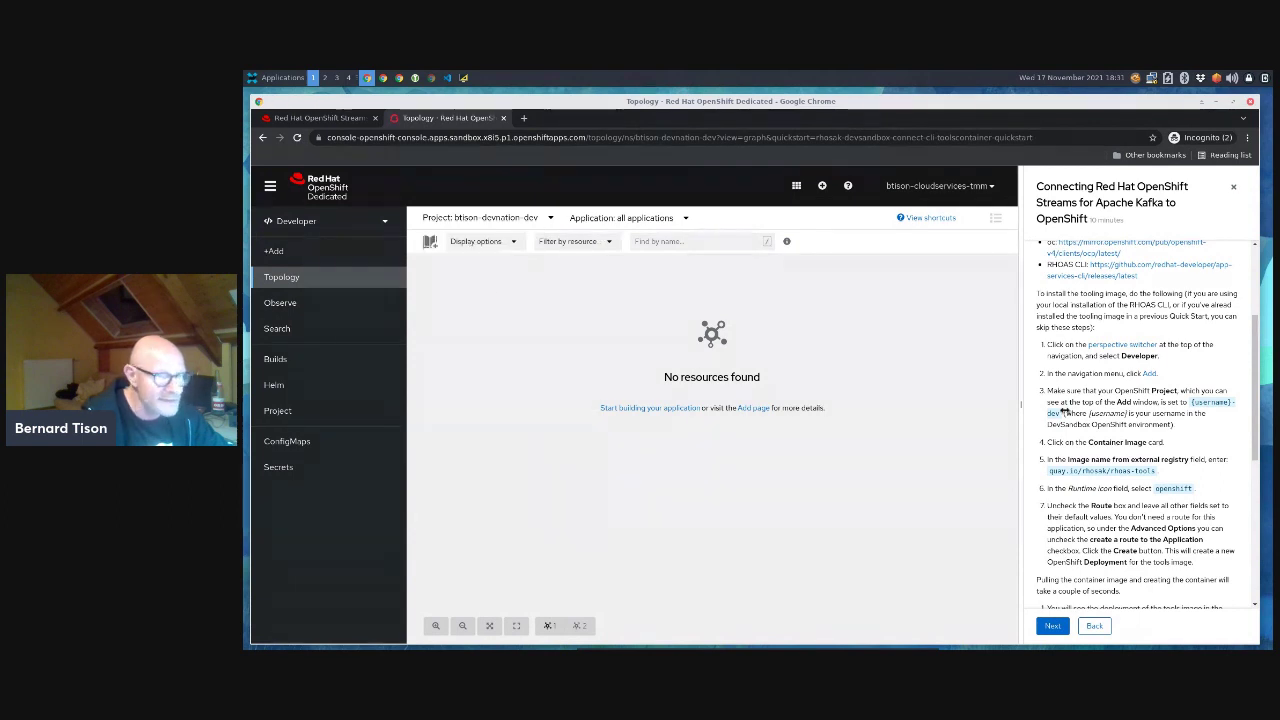
scroll(1072, 410, "down", 1)
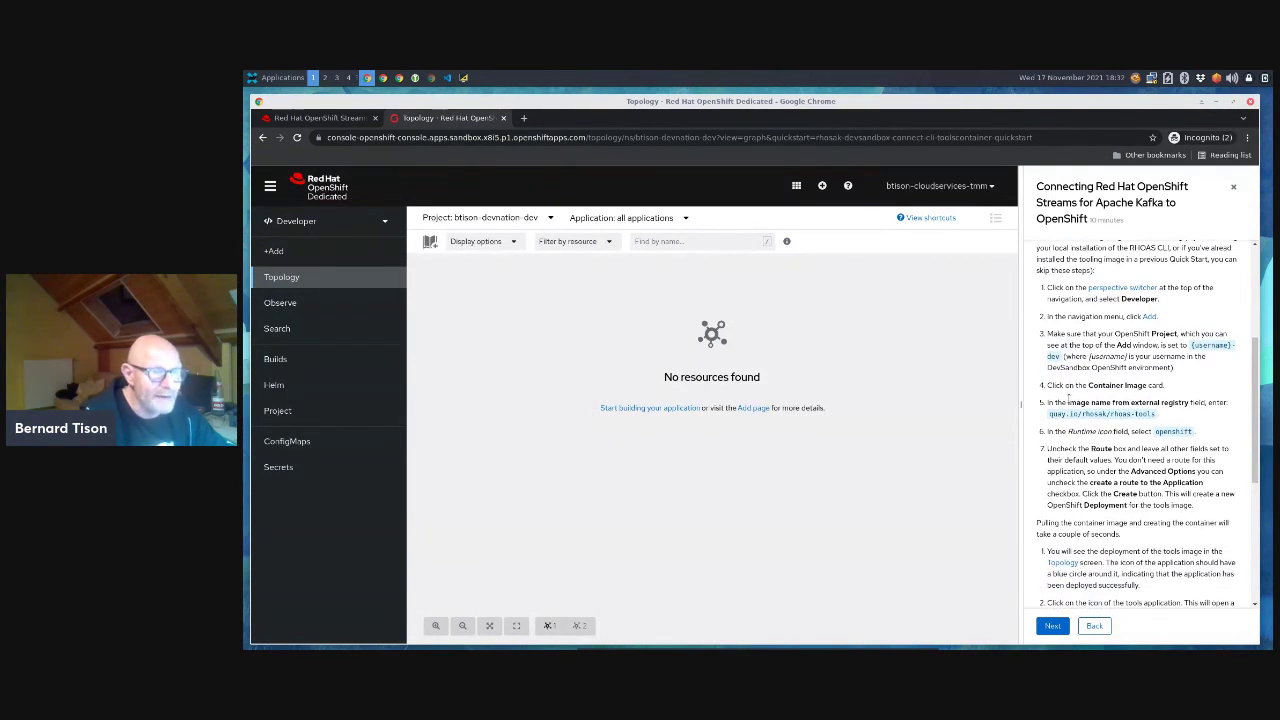
- Open the Add page for the devnation dev project and look through its cards for the Container Image option
left_click(281, 253)
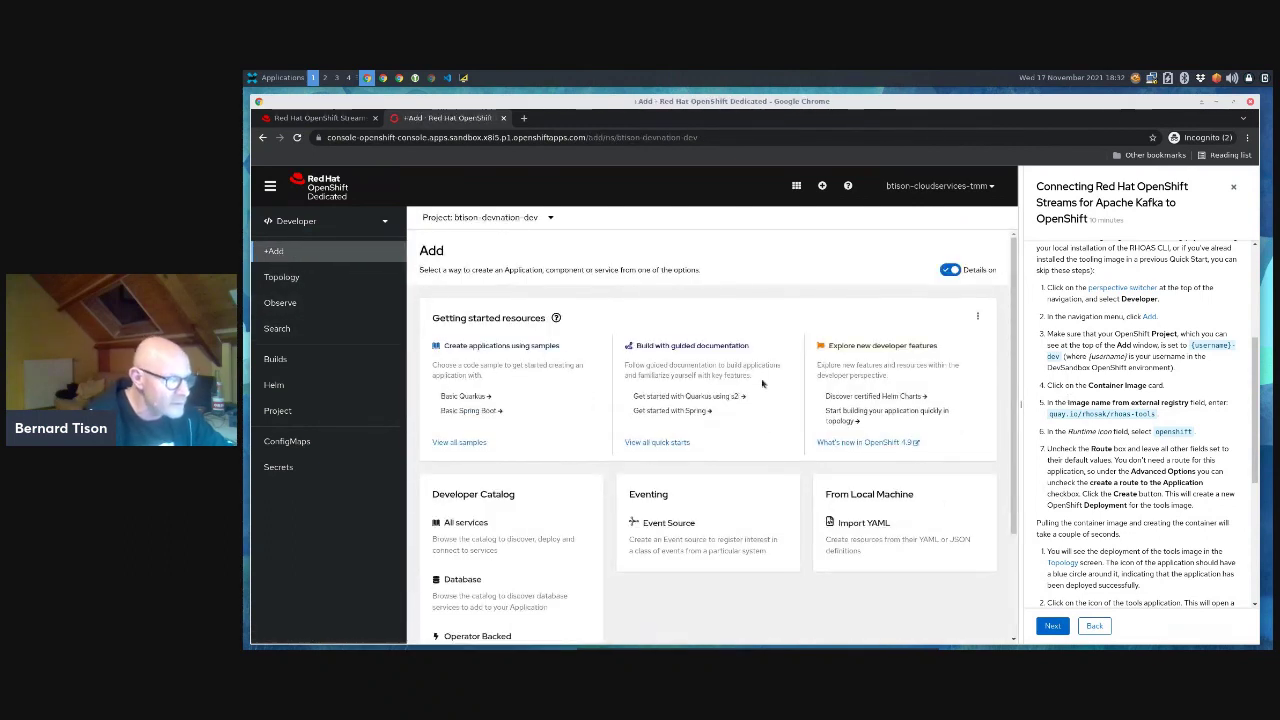
scroll(762, 383, "down", 1)
scroll(647, 446, "down", 2)
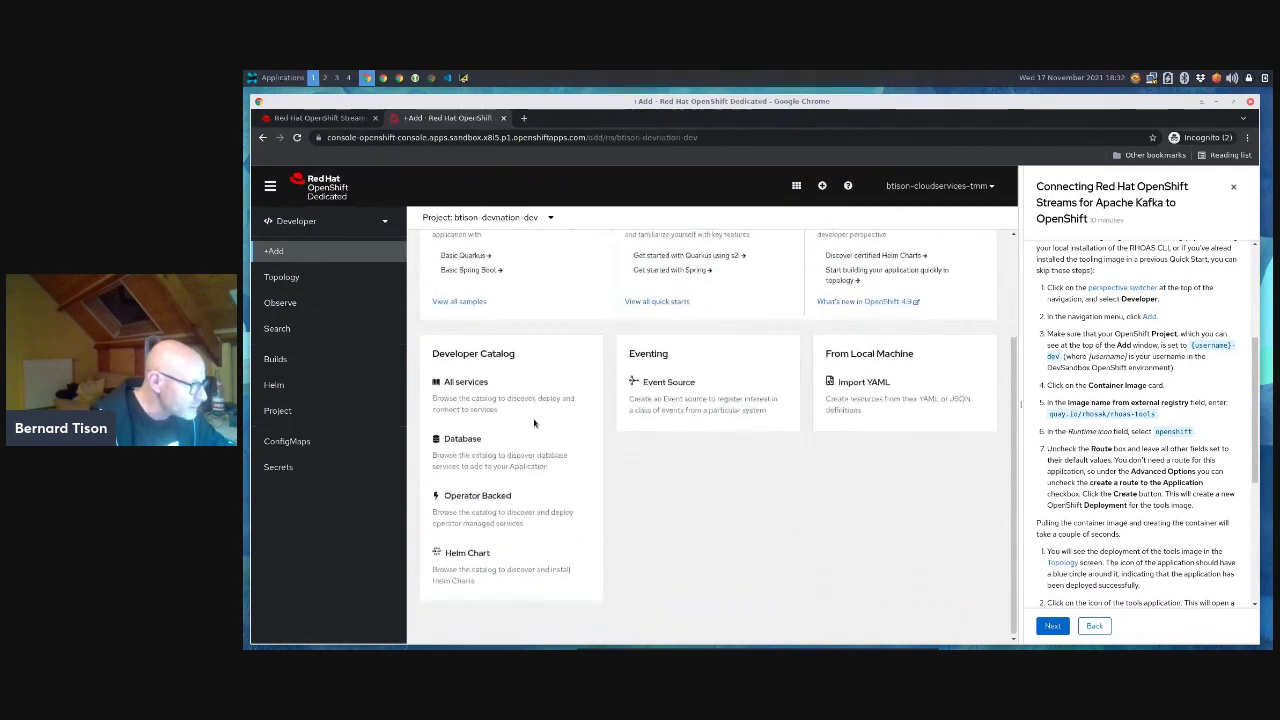
scroll(647, 446, "up", 3)
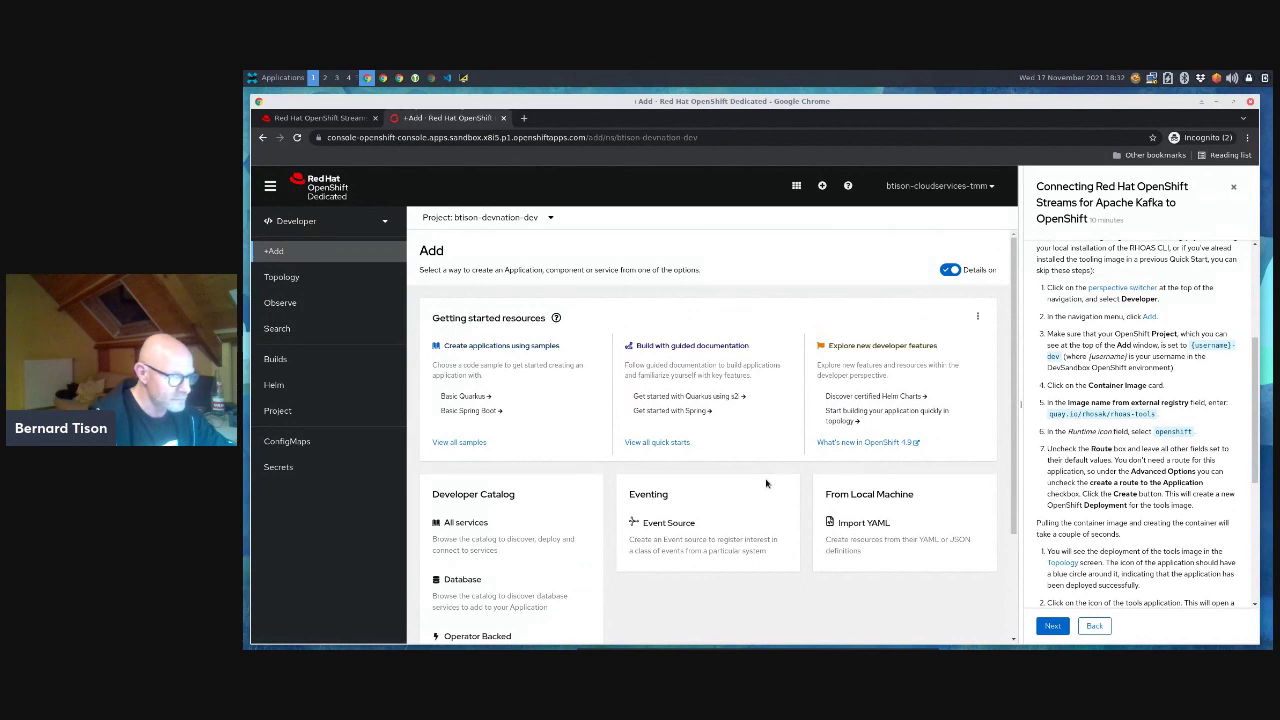
scroll(766, 483, "down", 2)
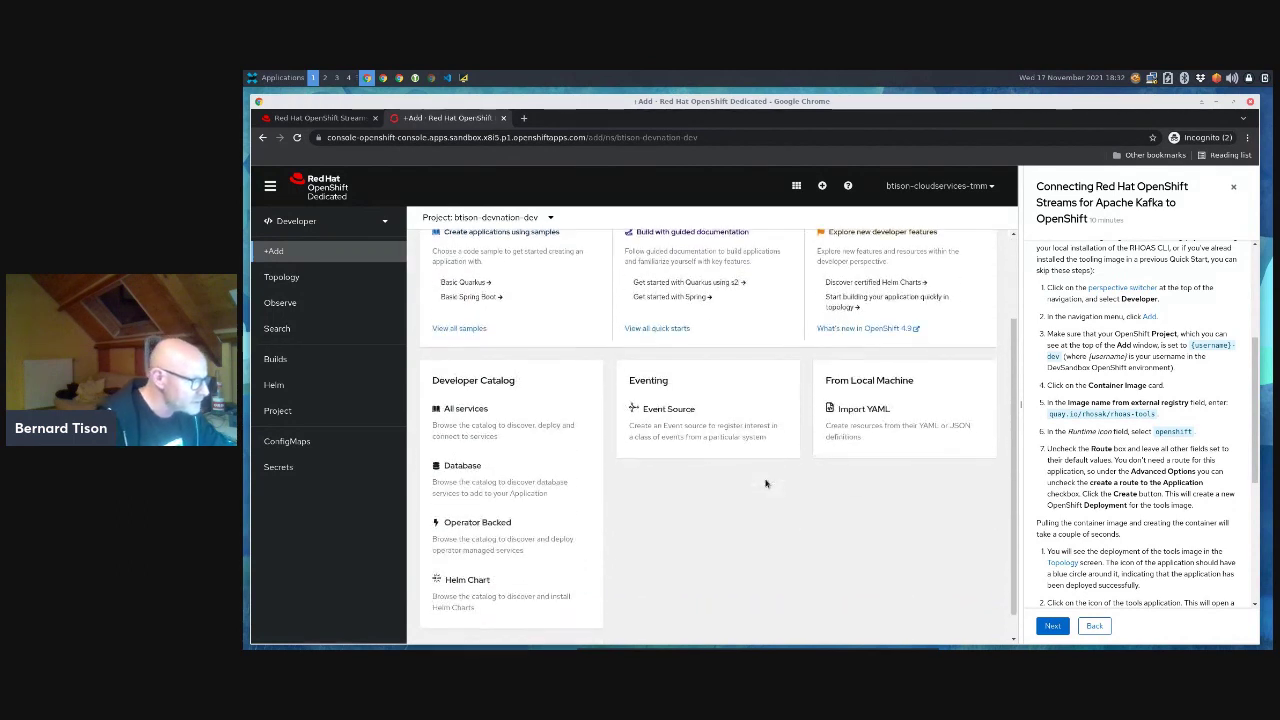
scroll(766, 483, "down", 1)
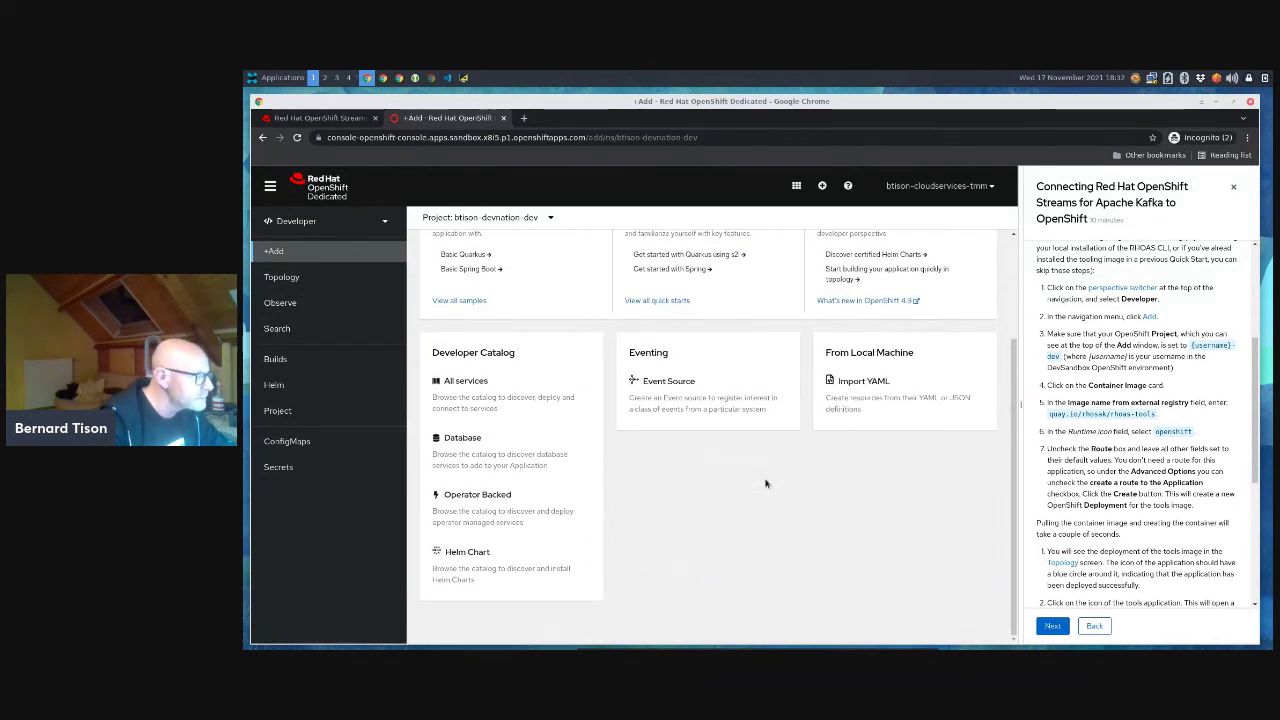
scroll(766, 483, "up", 2)
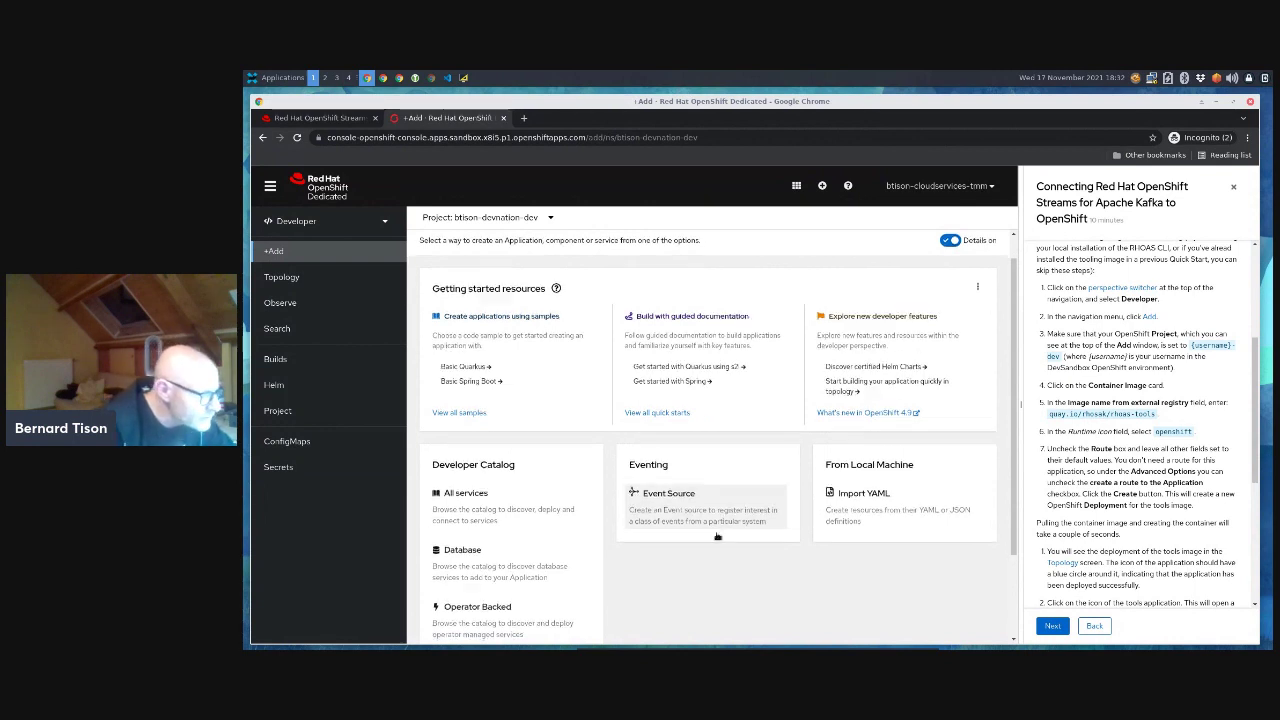
scroll(812, 510, "down", 2)
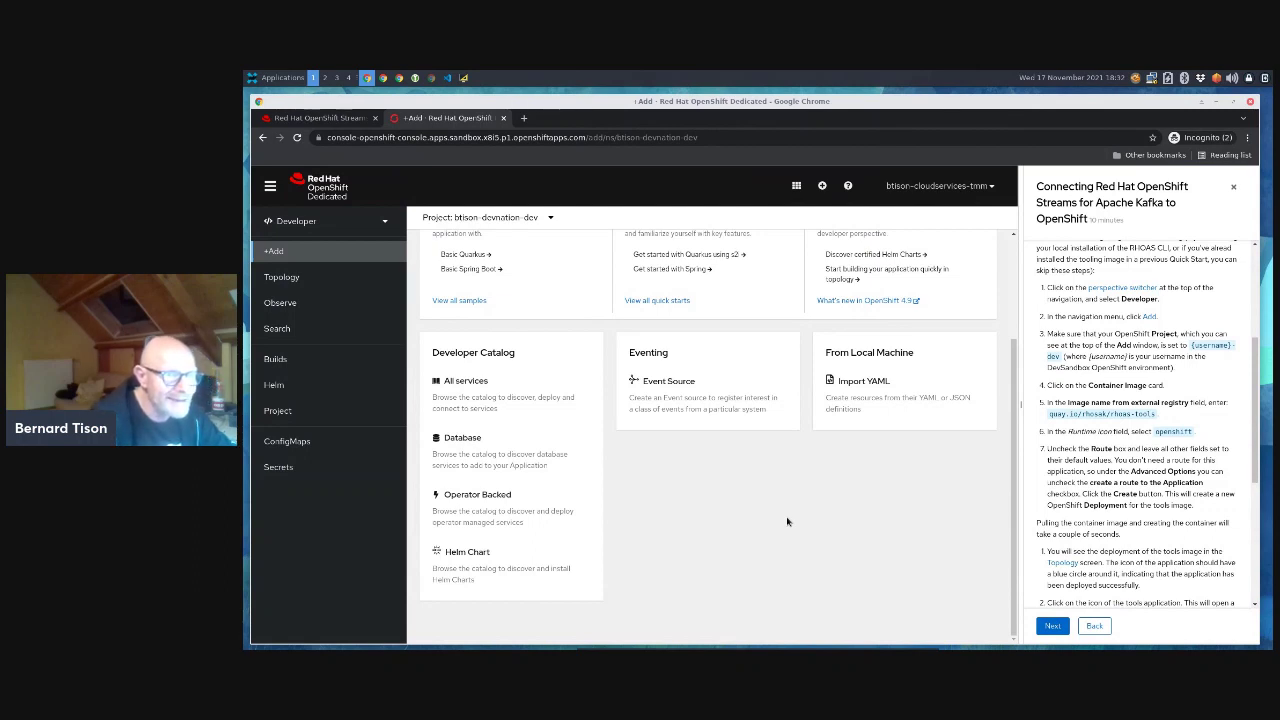
scroll(787, 521, "up", 2)
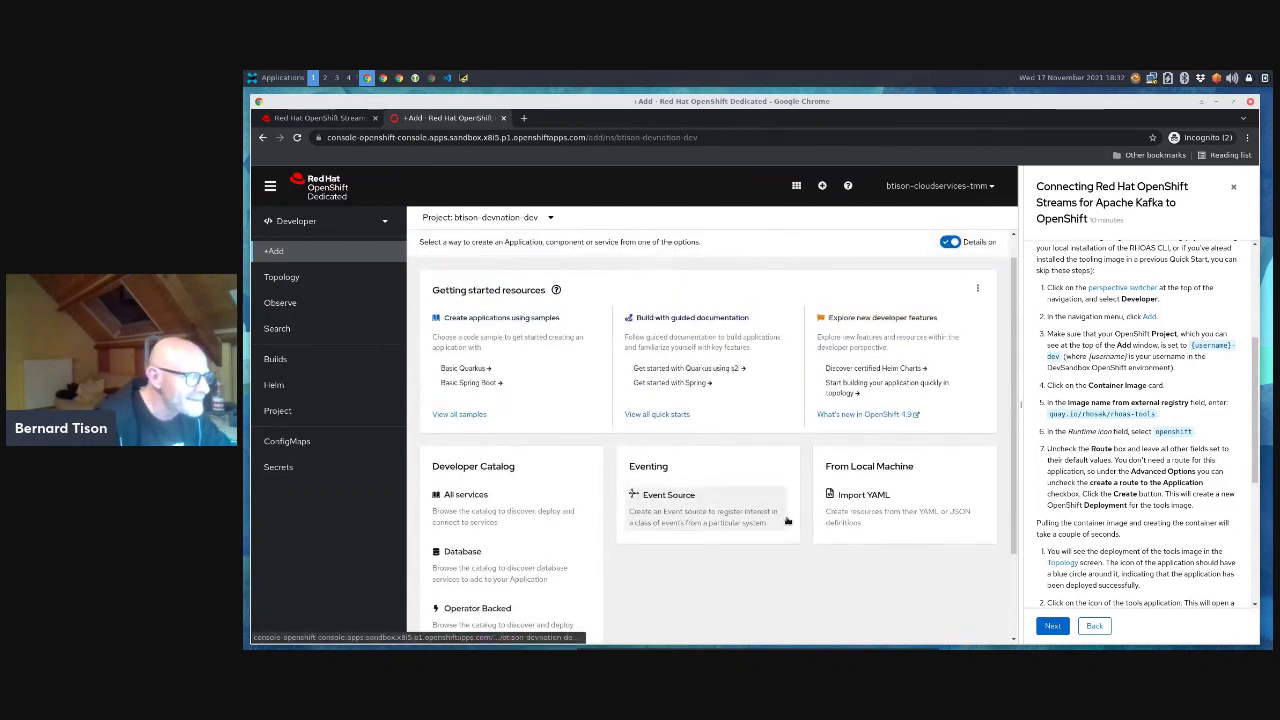
- Check the full list of samples for a container image option and return to look over the Add page again
left_click(462, 416)
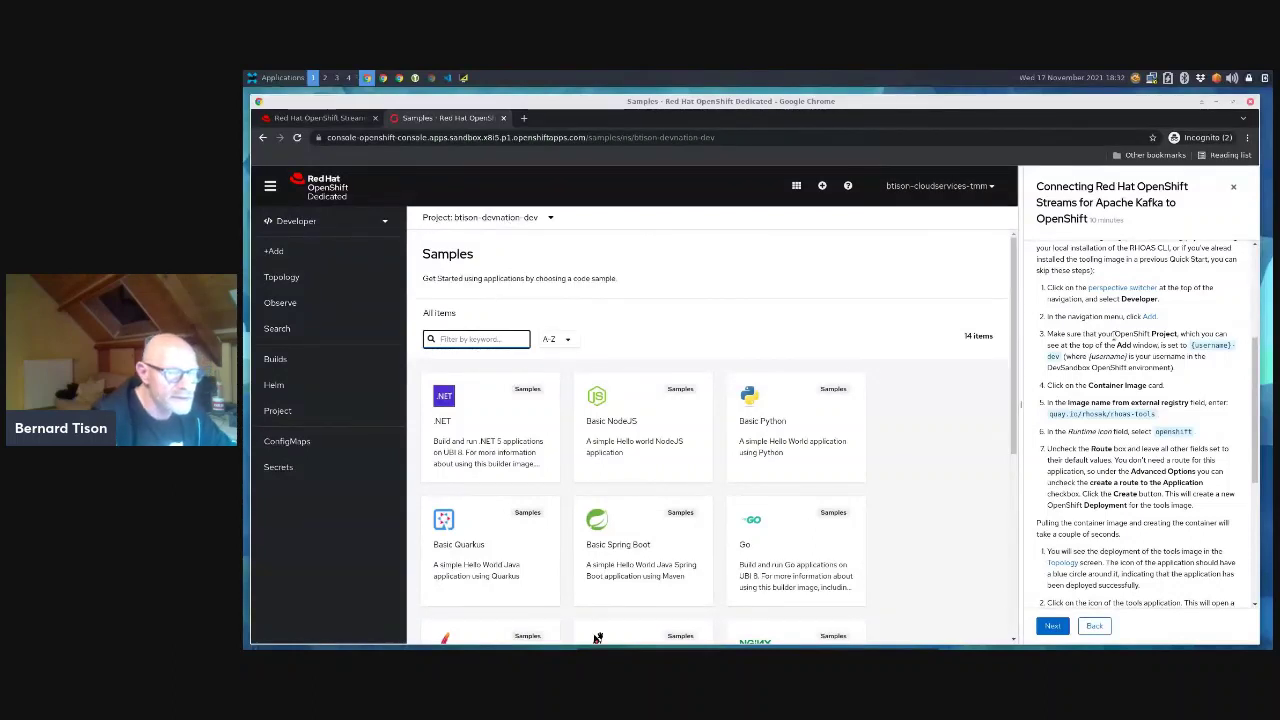
left_click(274, 251)
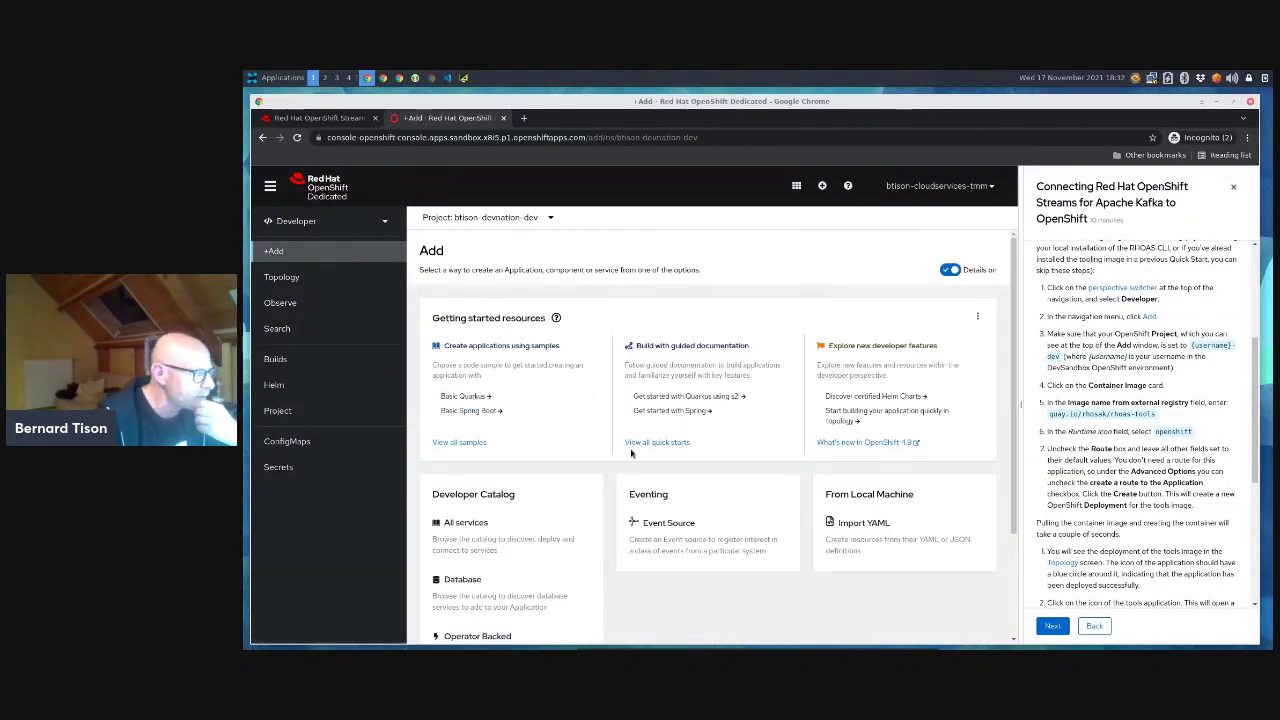
scroll(631, 453, "down", 3)
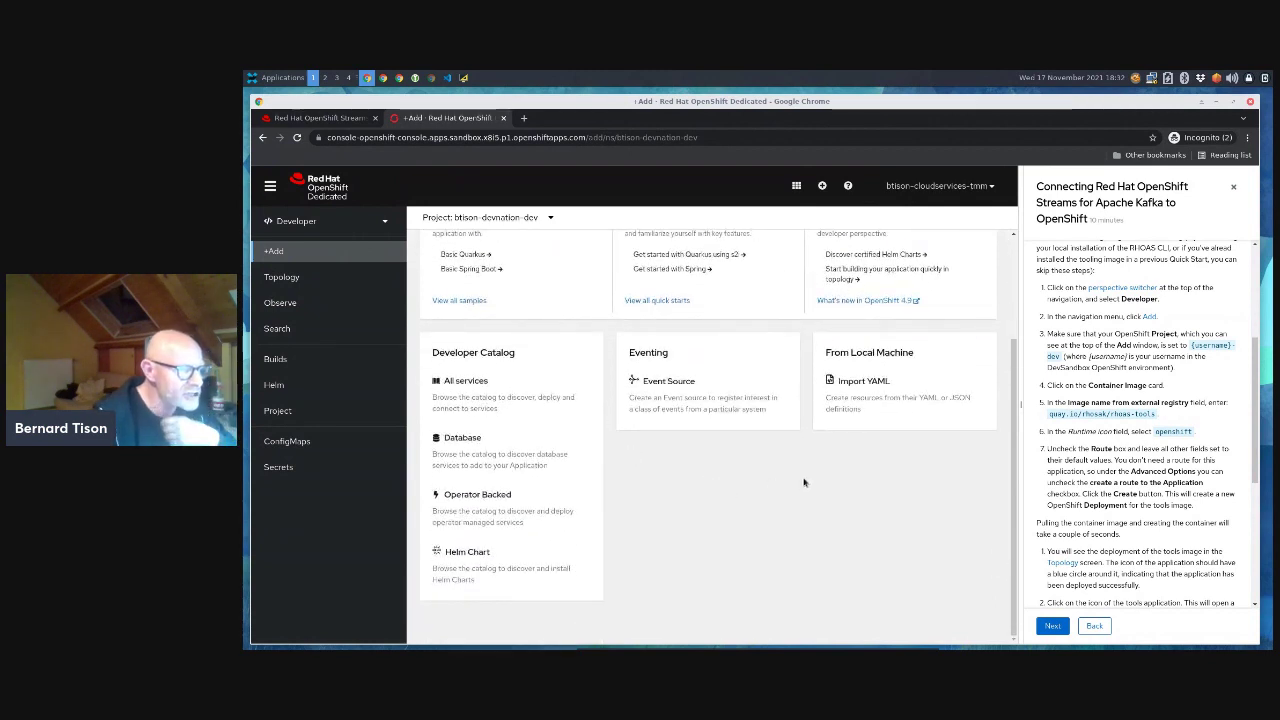
scroll(803, 482, "up", 2)
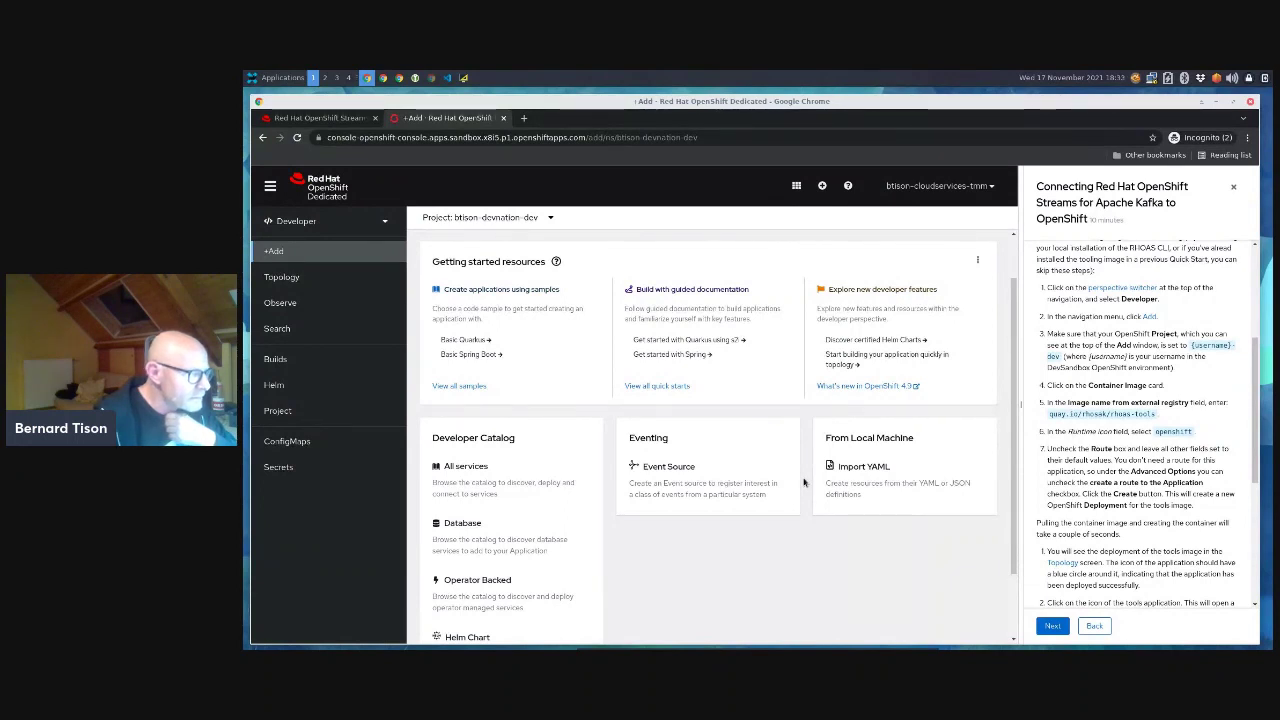
scroll(803, 482, "up", 1)
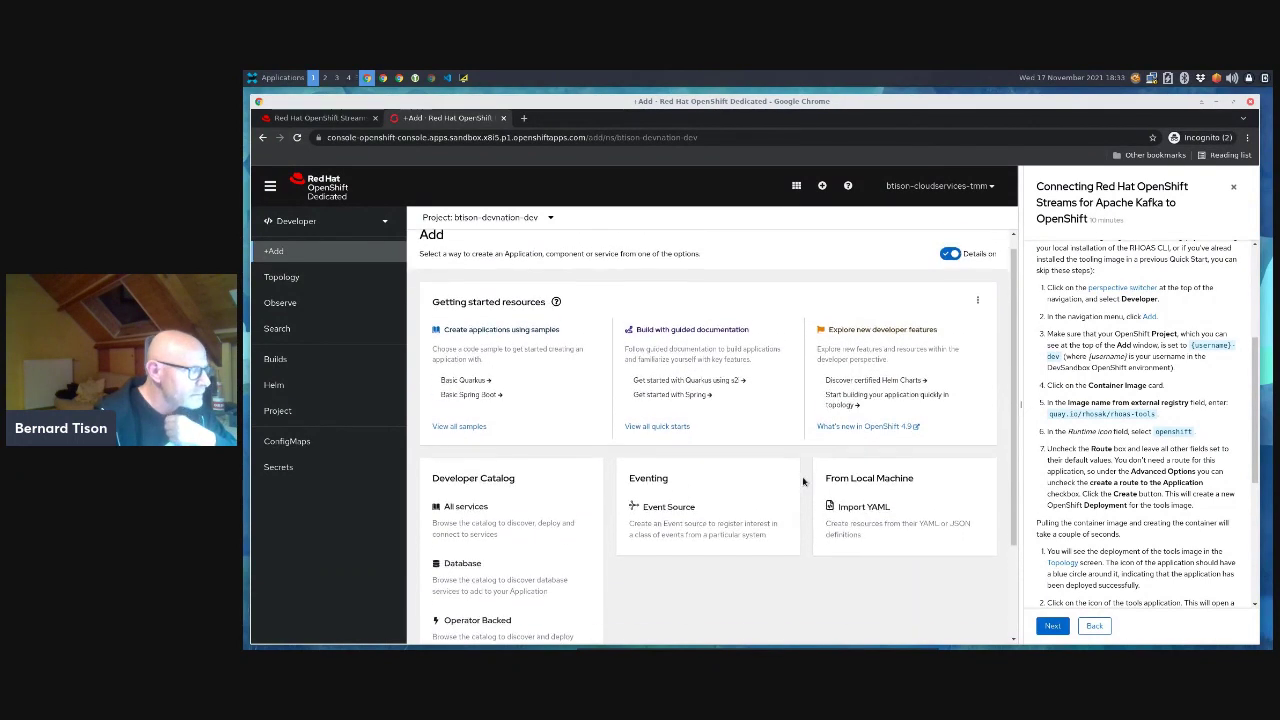
- Turn the item details on the Add page off and back on
left_click(978, 318)
left_click(953, 311)
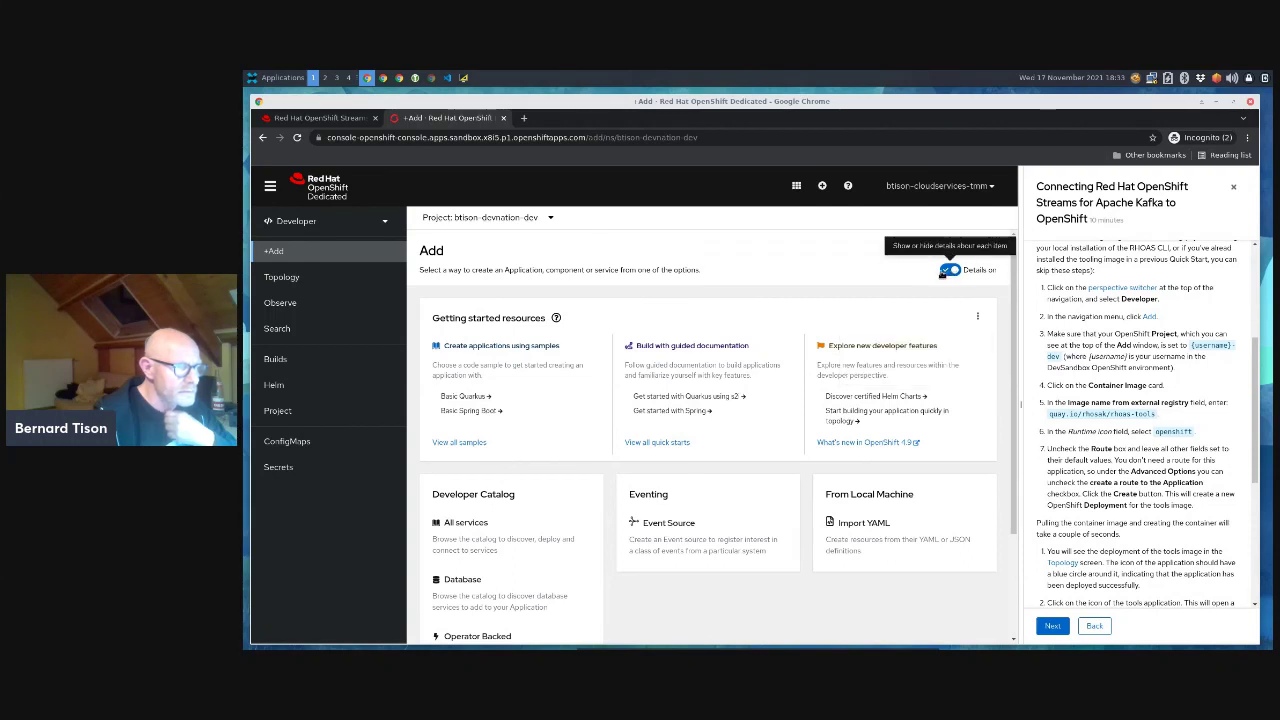
left_click(944, 271)
scroll(808, 505, "down", 1)
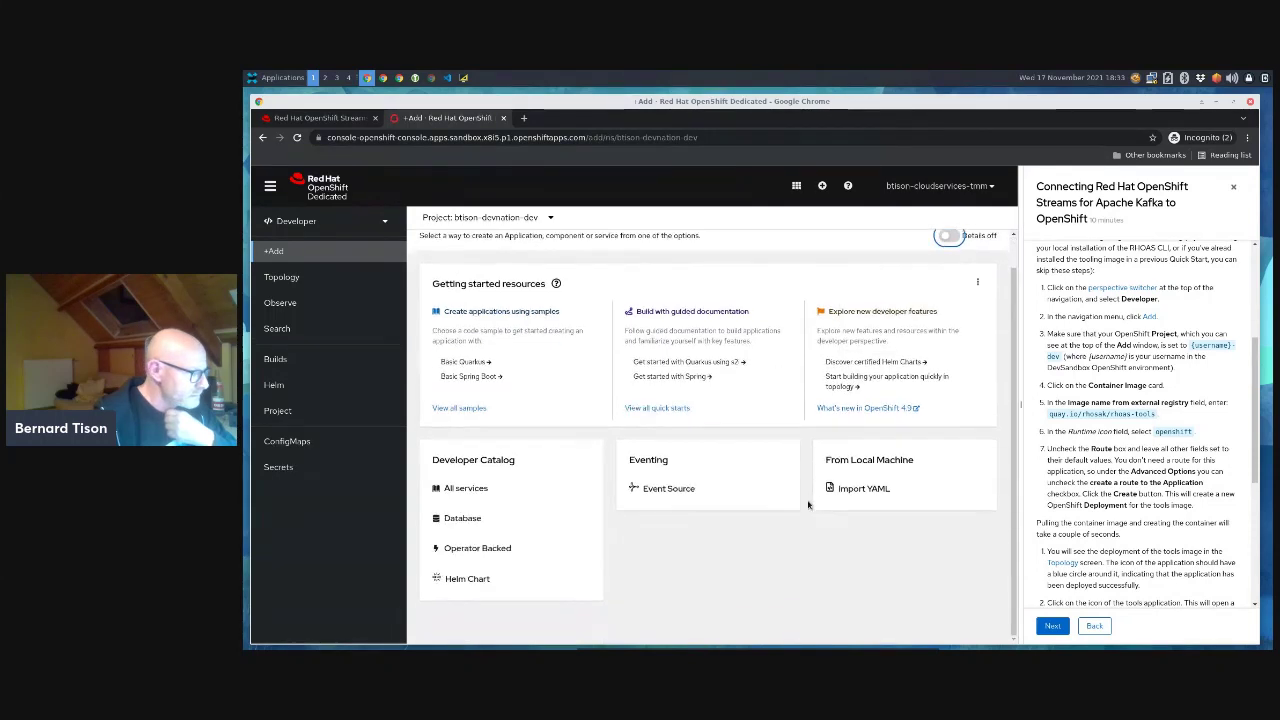
scroll(808, 505, "up", 1)
left_click(950, 270)
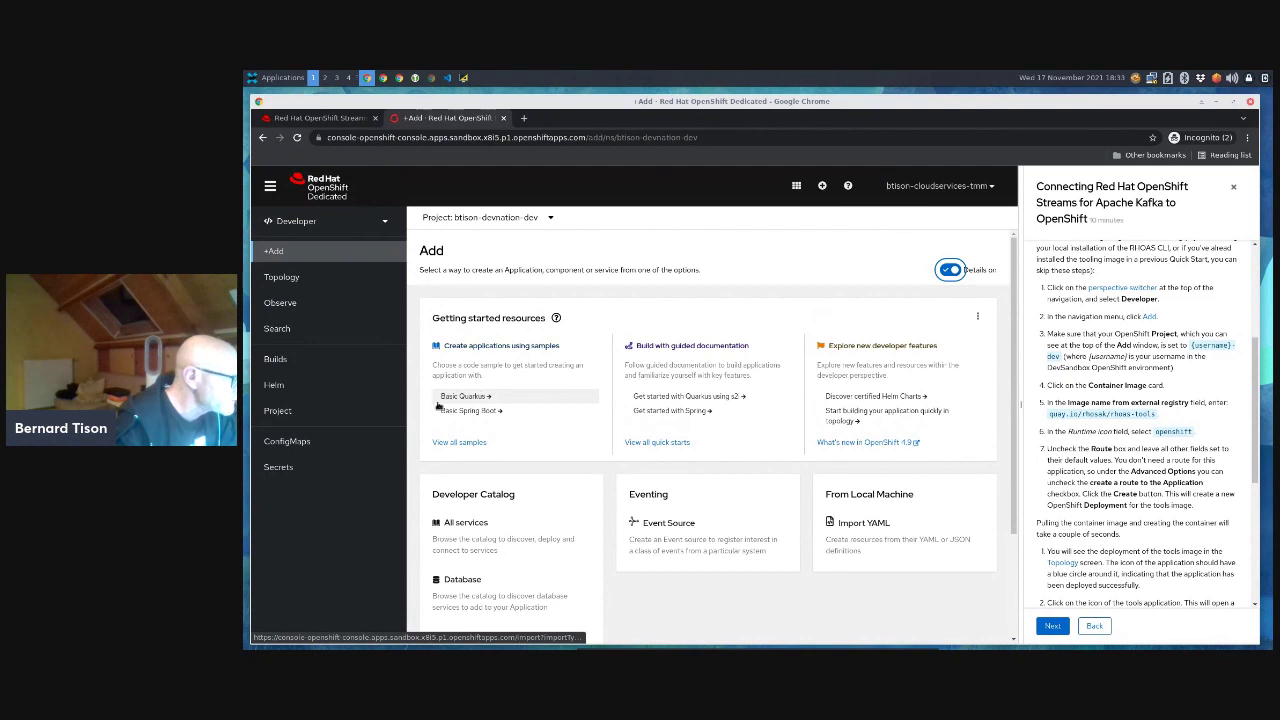
- Reload the console page and switch the active project to the cloudservices-tmm-dev project
left_click(551, 219)
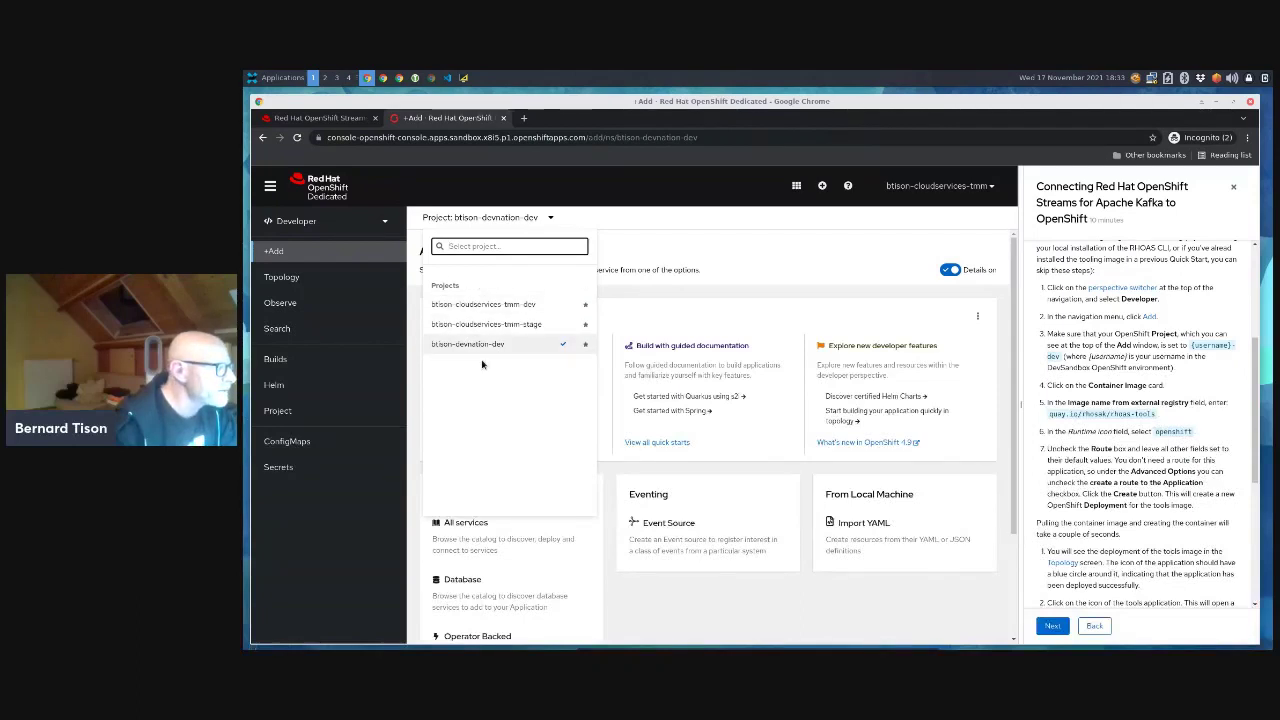
left_click(297, 138)
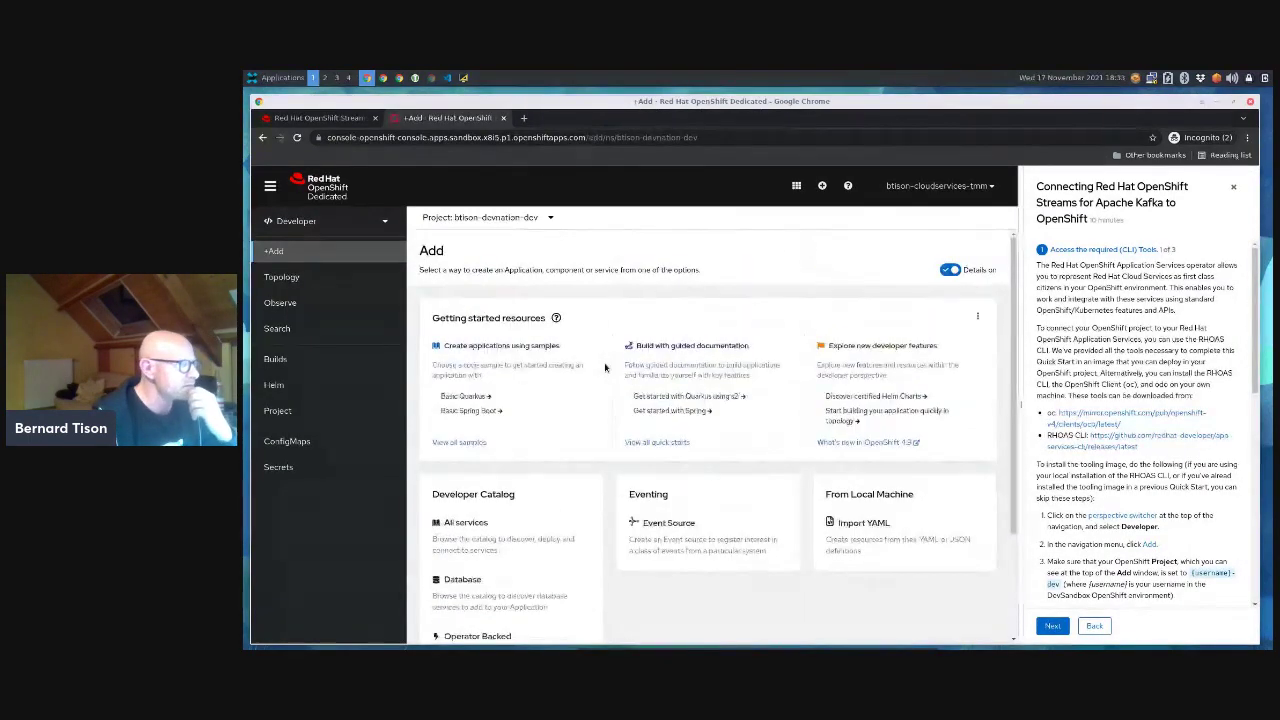
left_click(543, 218)
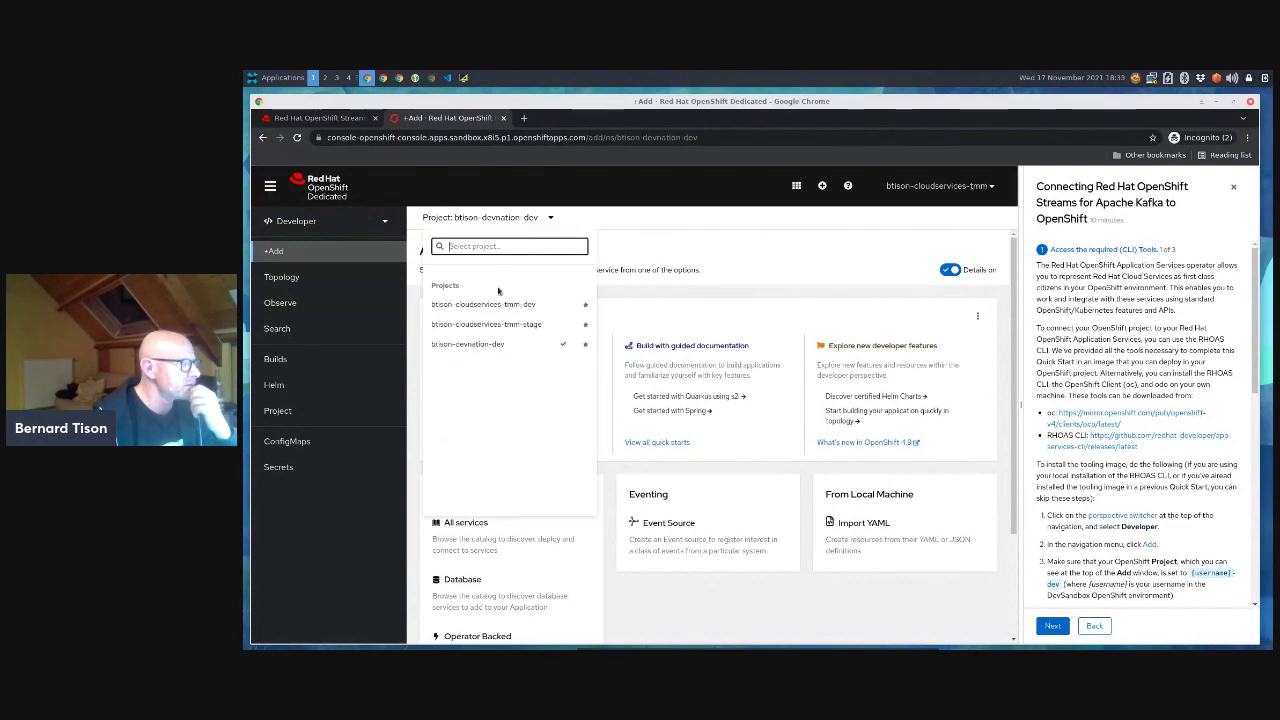
left_click(489, 308)
- Look through the project's Add options and open the Container images form for deploying an image
scroll(613, 430, "down", 5)
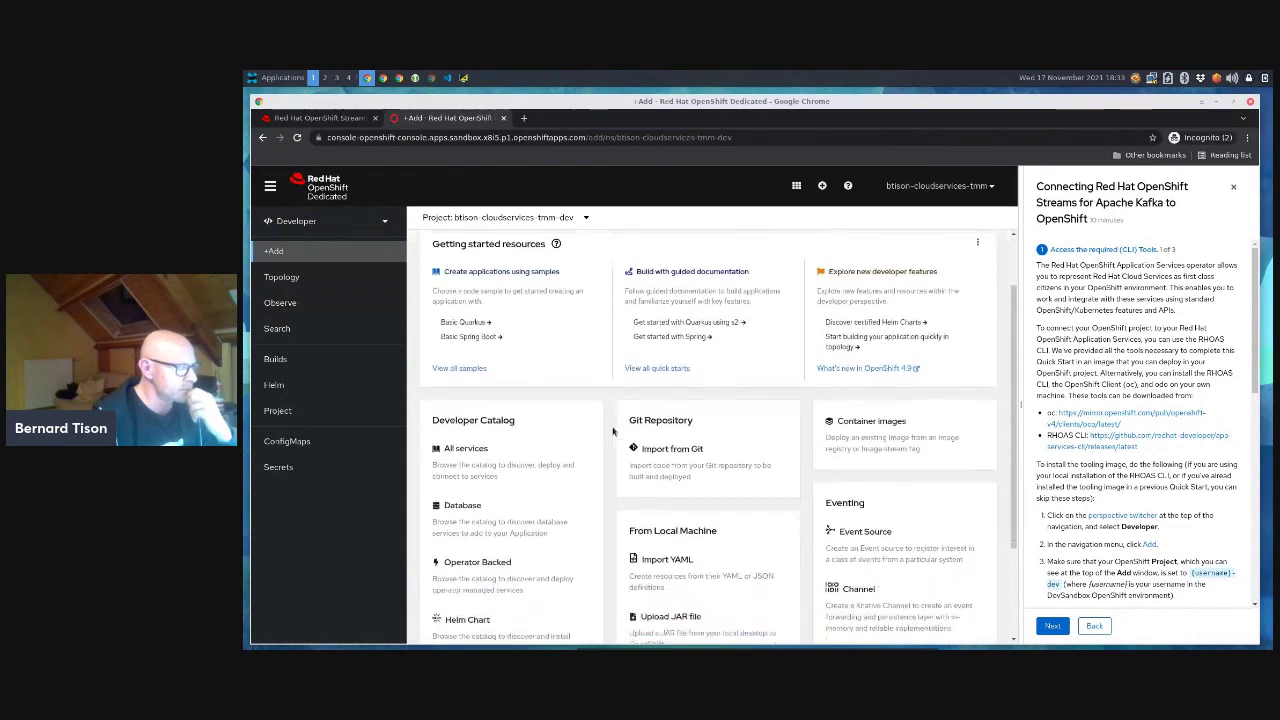
scroll(613, 430, "up", 5)
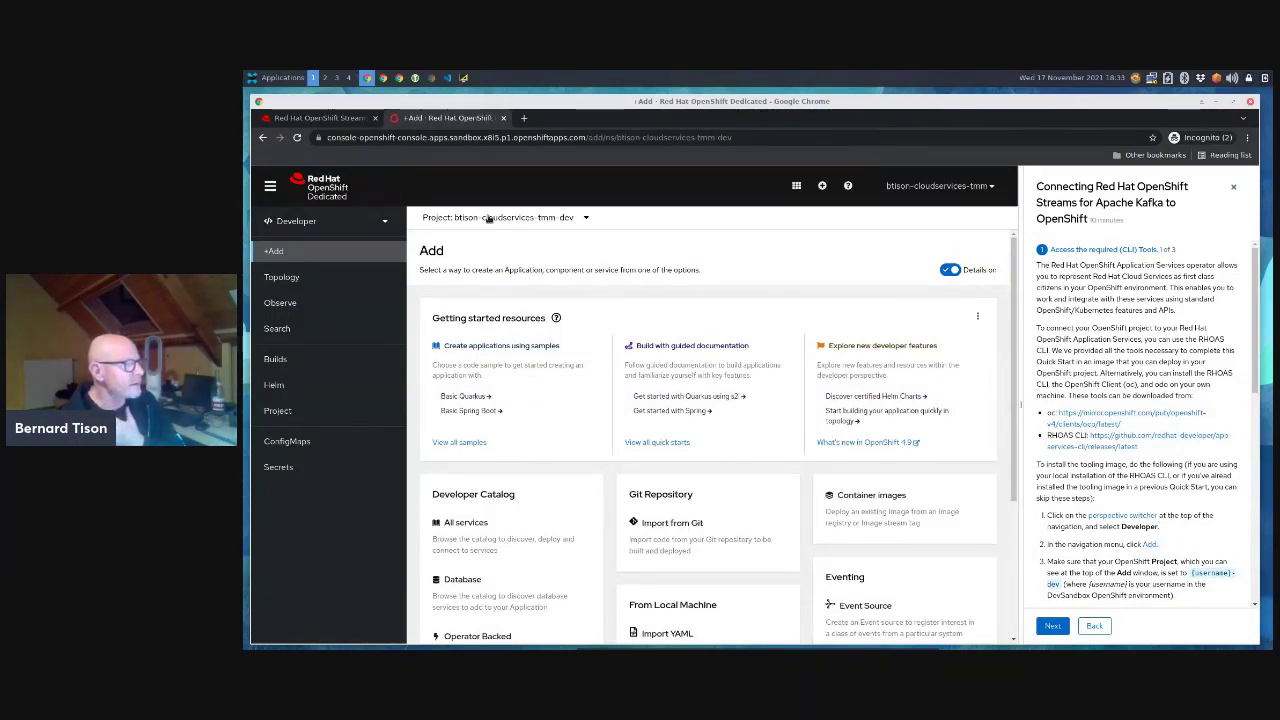
scroll(692, 383, "down", 3)
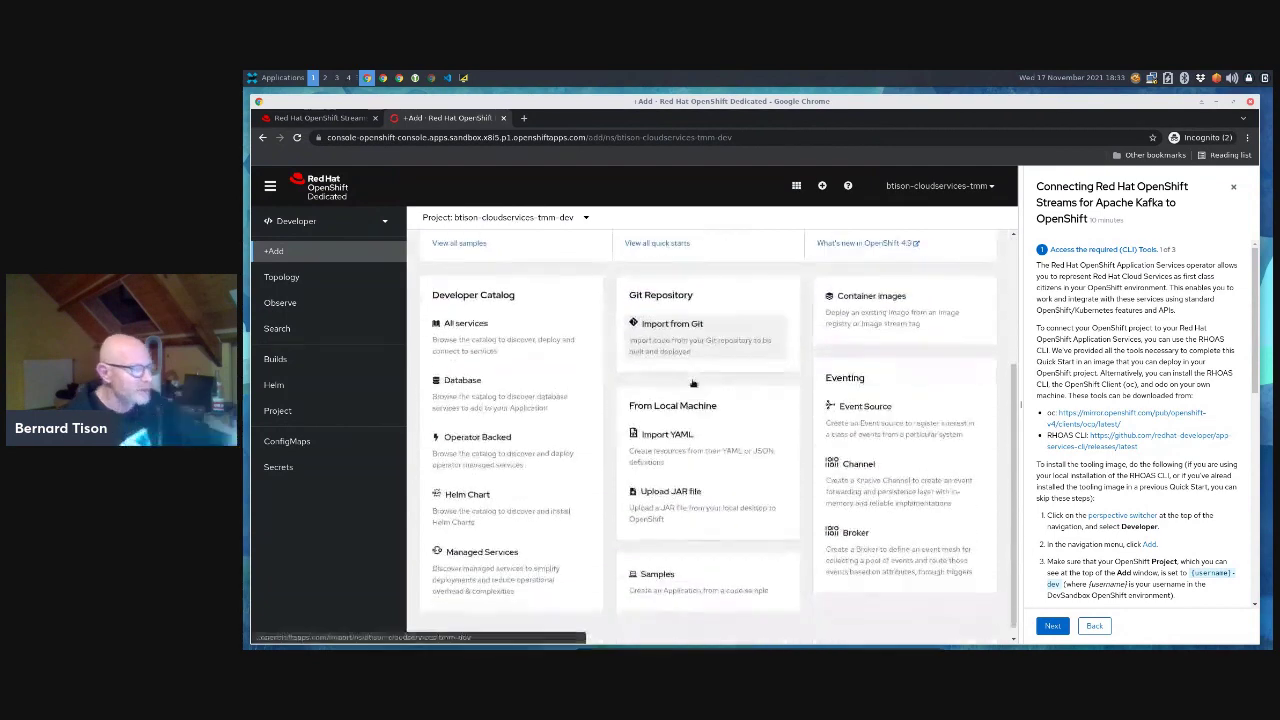
scroll(692, 383, "up", 1)
scroll(692, 383, "down", 1)
scroll(698, 340, "up", 2)
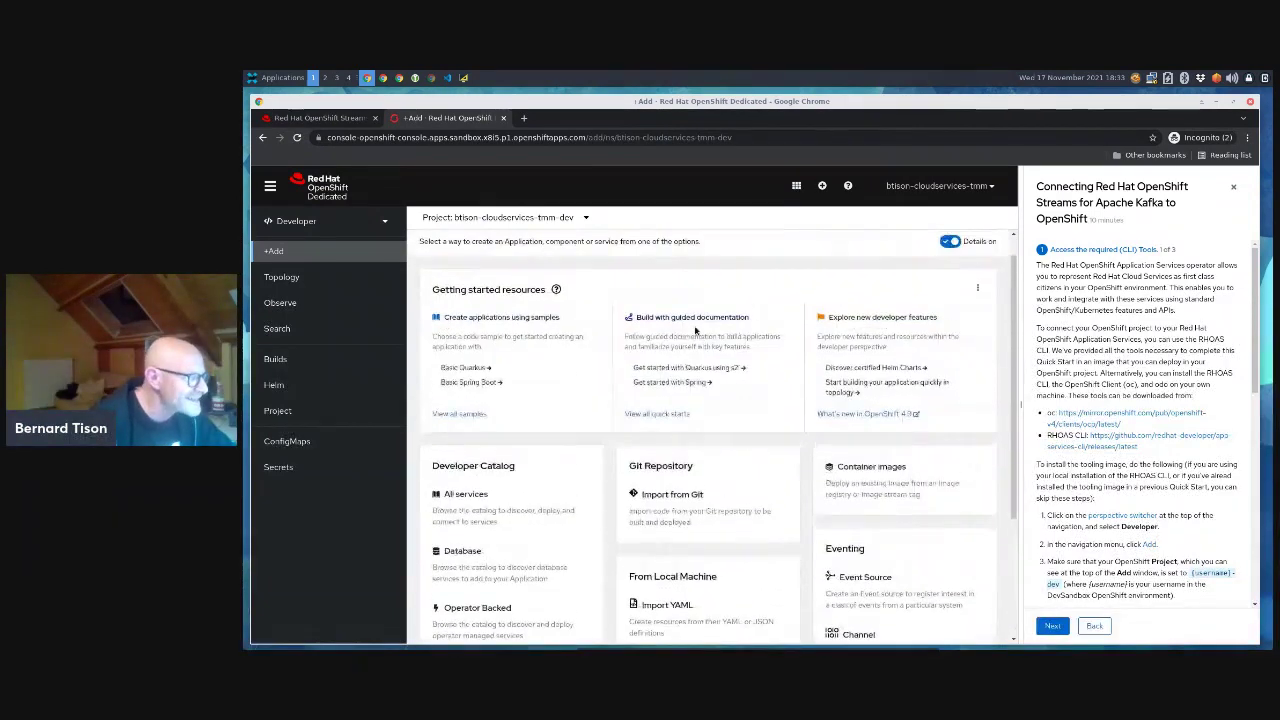
scroll(661, 413, "down", 1)
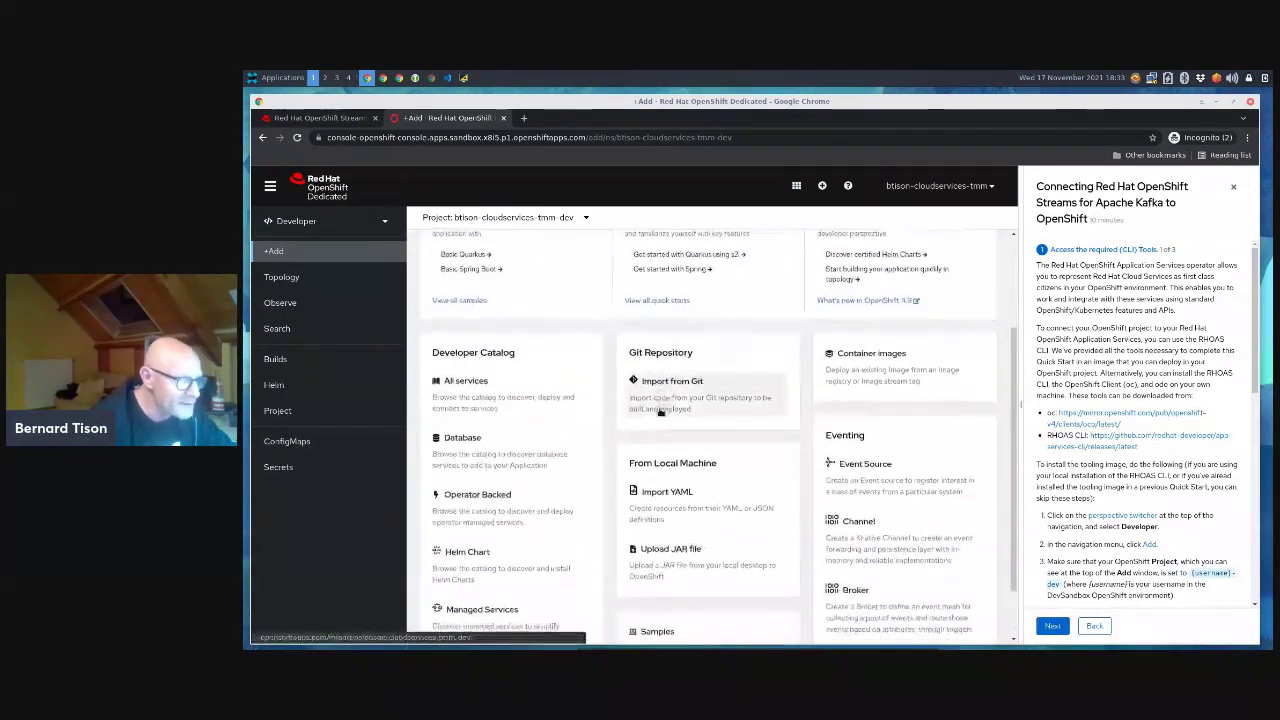
left_click(881, 362)
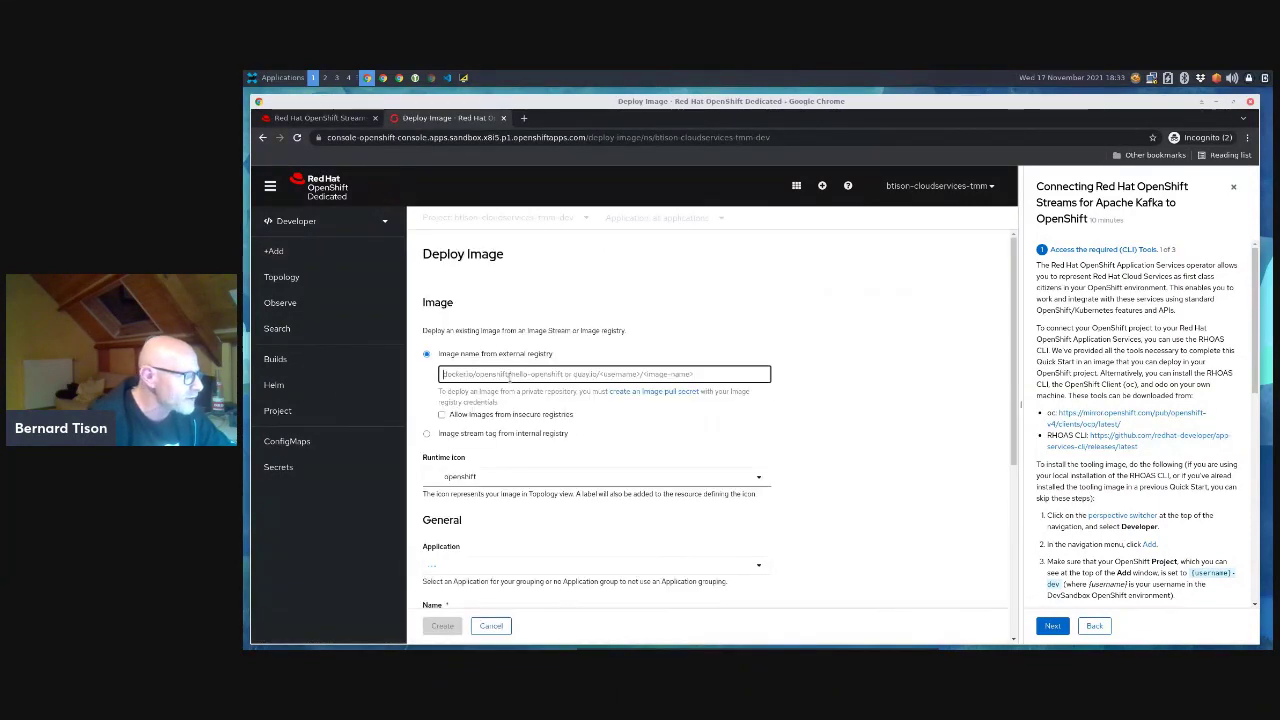
- Copy the image name quay.io/rhosak/rhoas-tools from the quick start instructions and enter it as the image from an external registry
scroll(1060, 449, "down", 5)
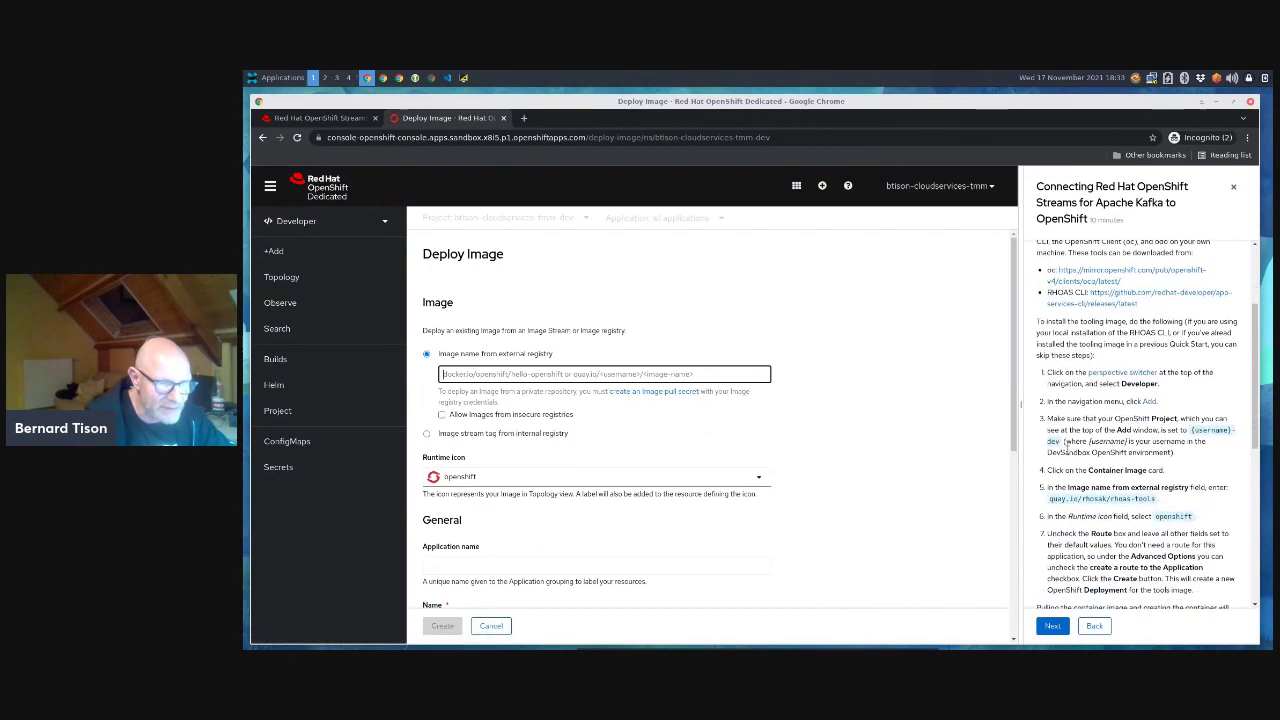
left_click_drag(1048, 413, 1159, 414)
key("ctrl+c")
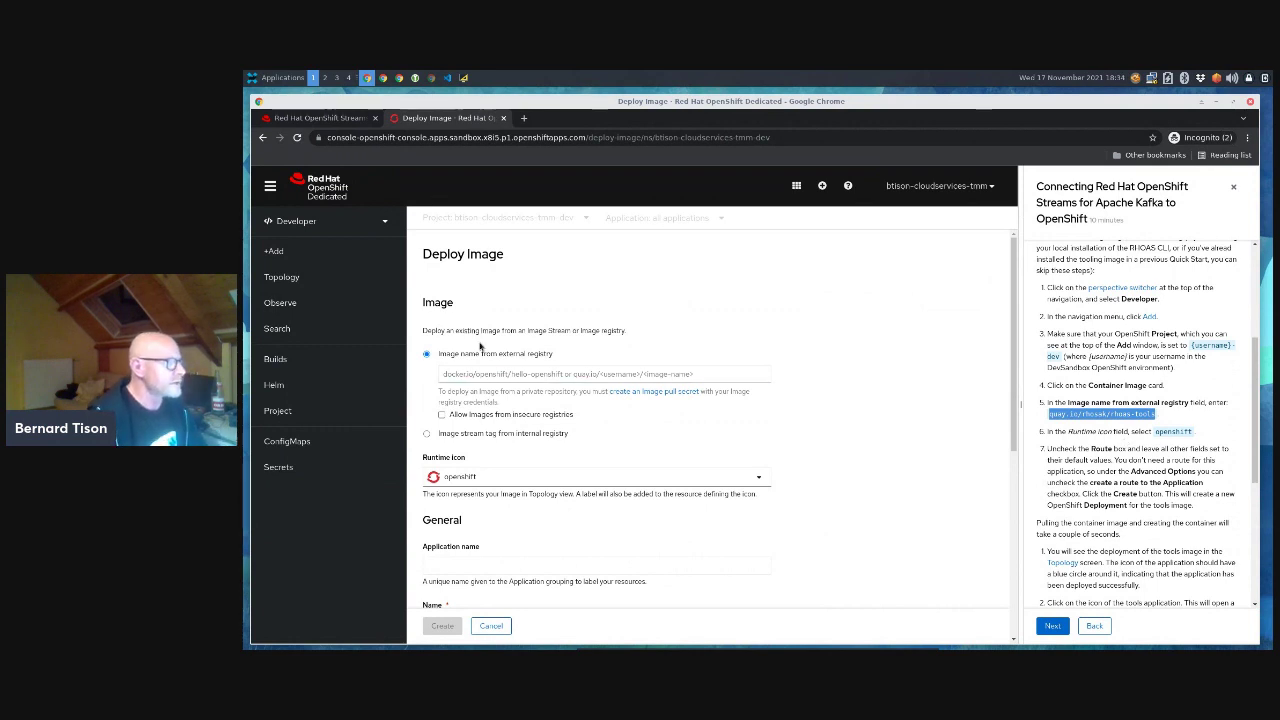
left_click(463, 375)
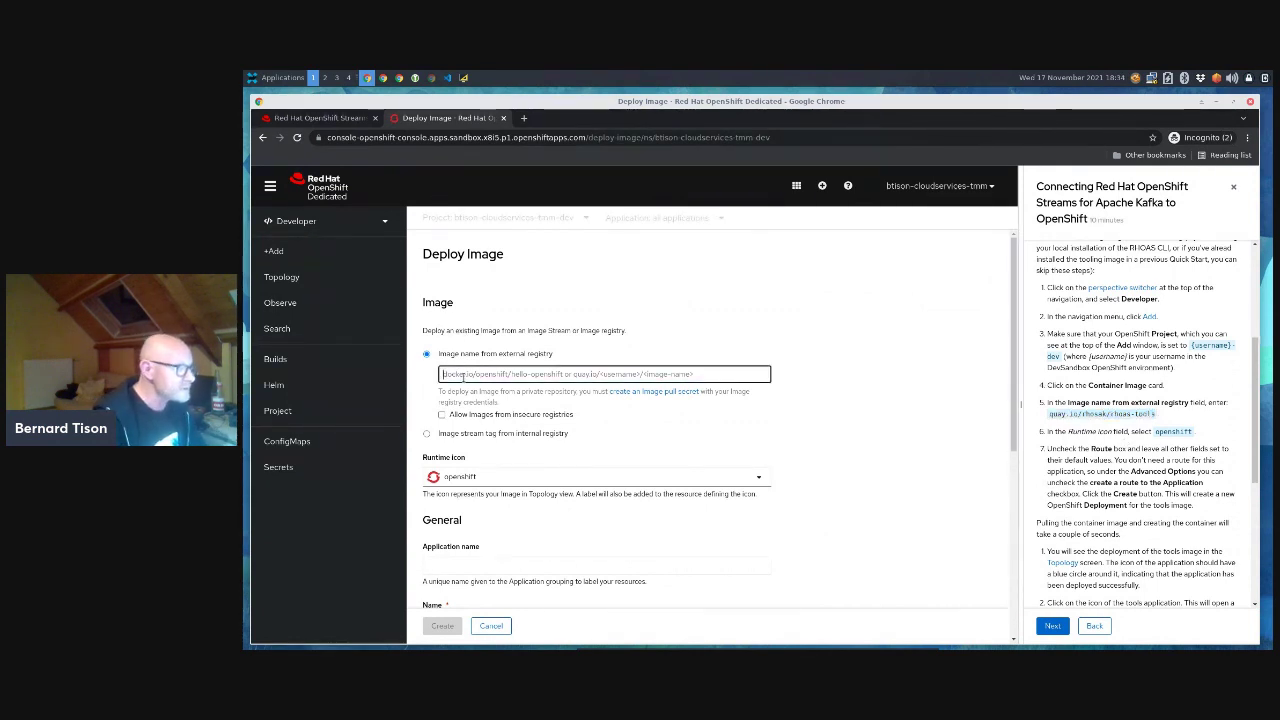
key("ctrl+v")
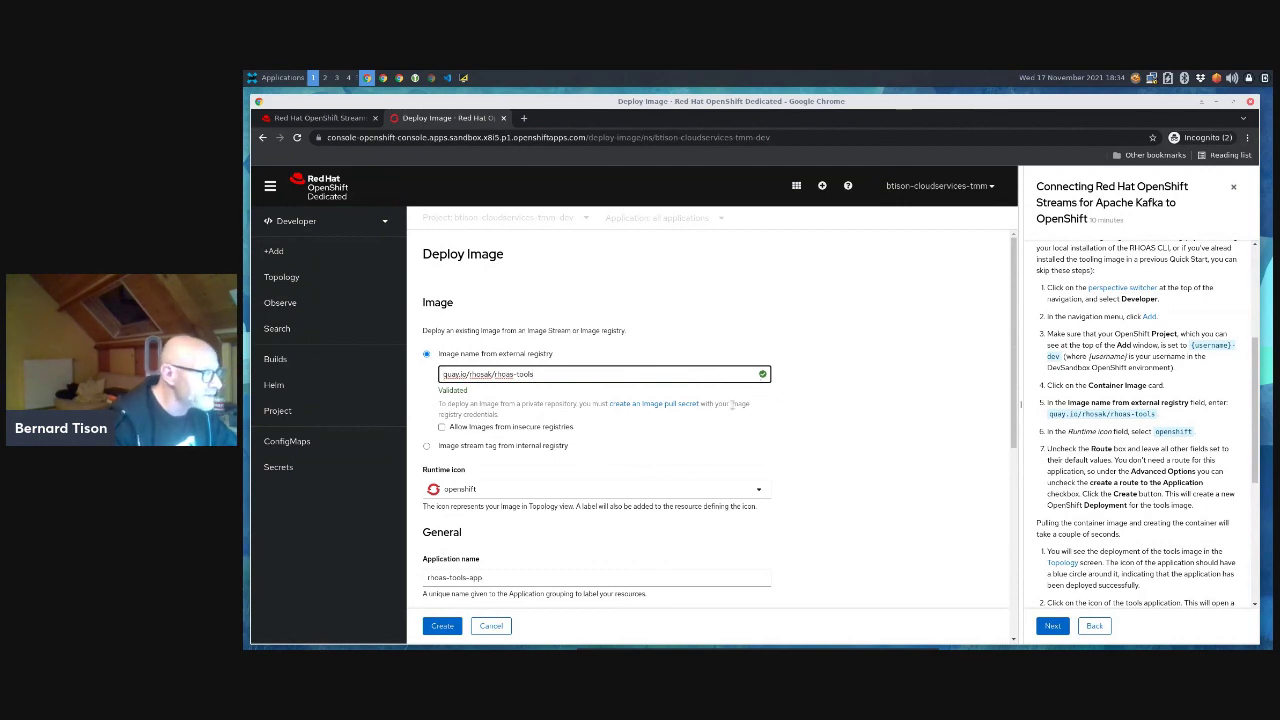
- Disable creating a route to the application, review the remaining default settings and create the rhoas-tools deployment
scroll(660, 425, "down", 1)
scroll(605, 434, "down", 2)
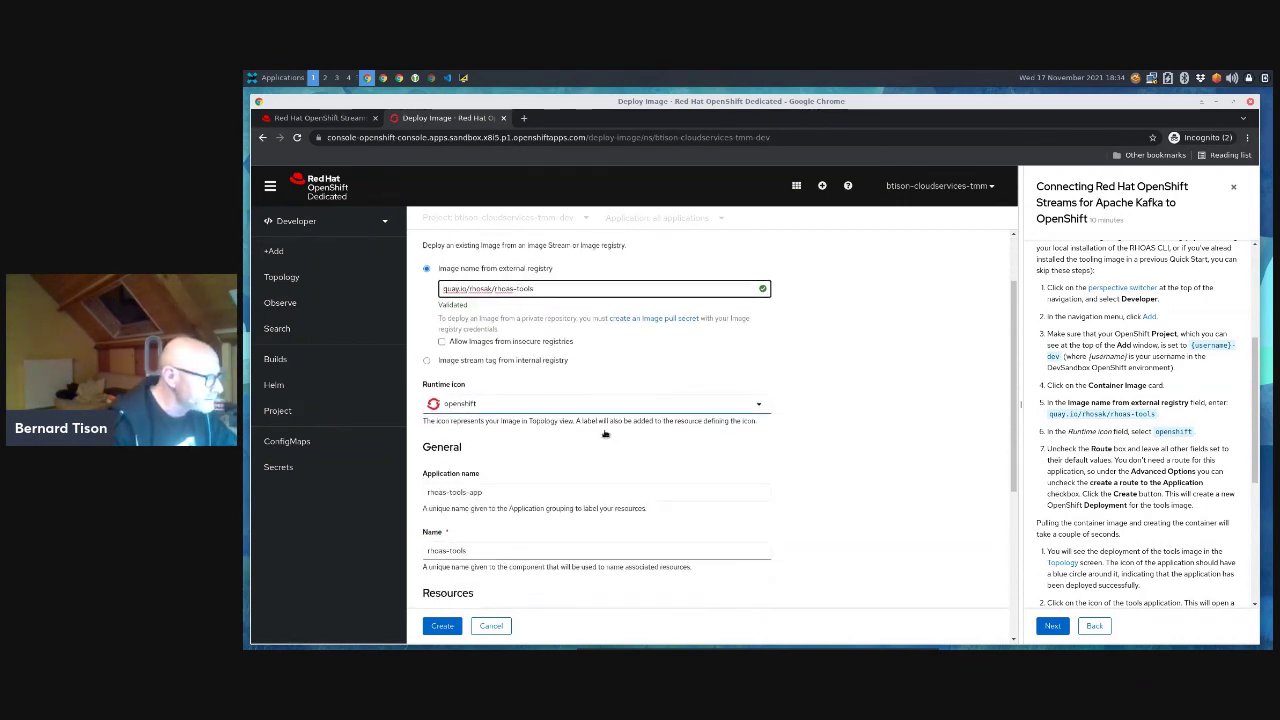
scroll(605, 434, "down", 1)
scroll(468, 474, "down", 2)
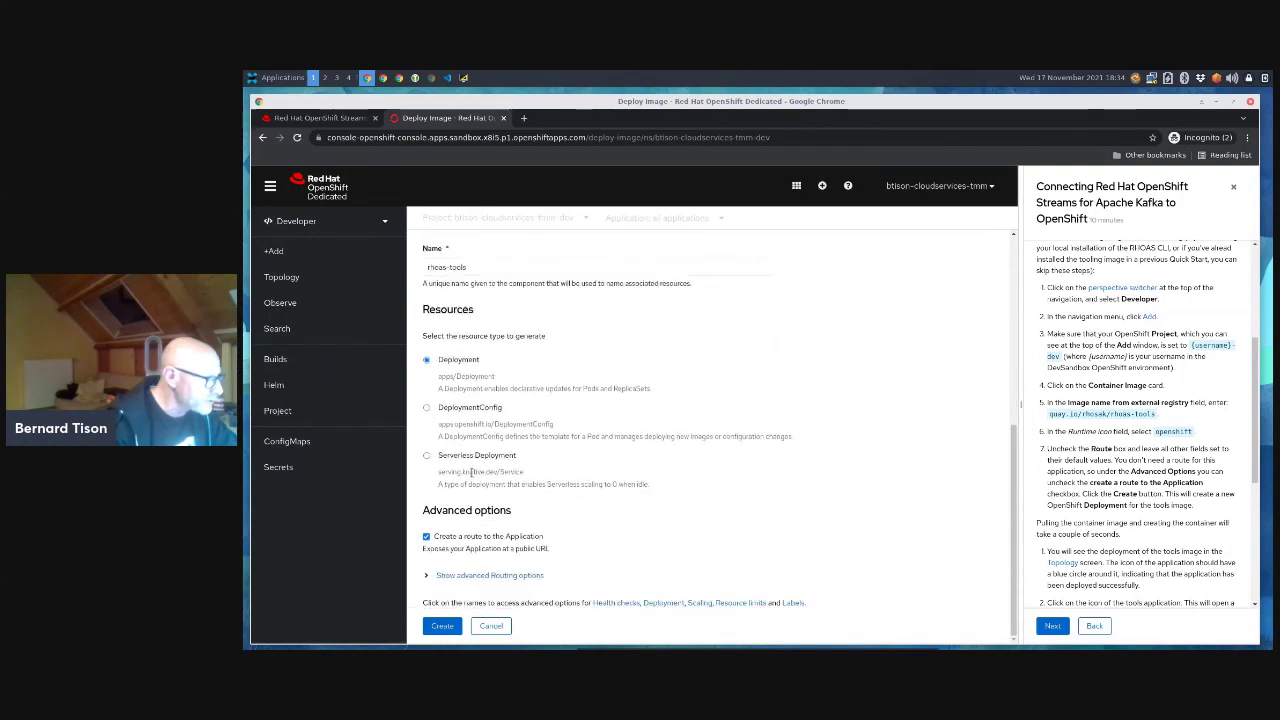
left_click(426, 536)
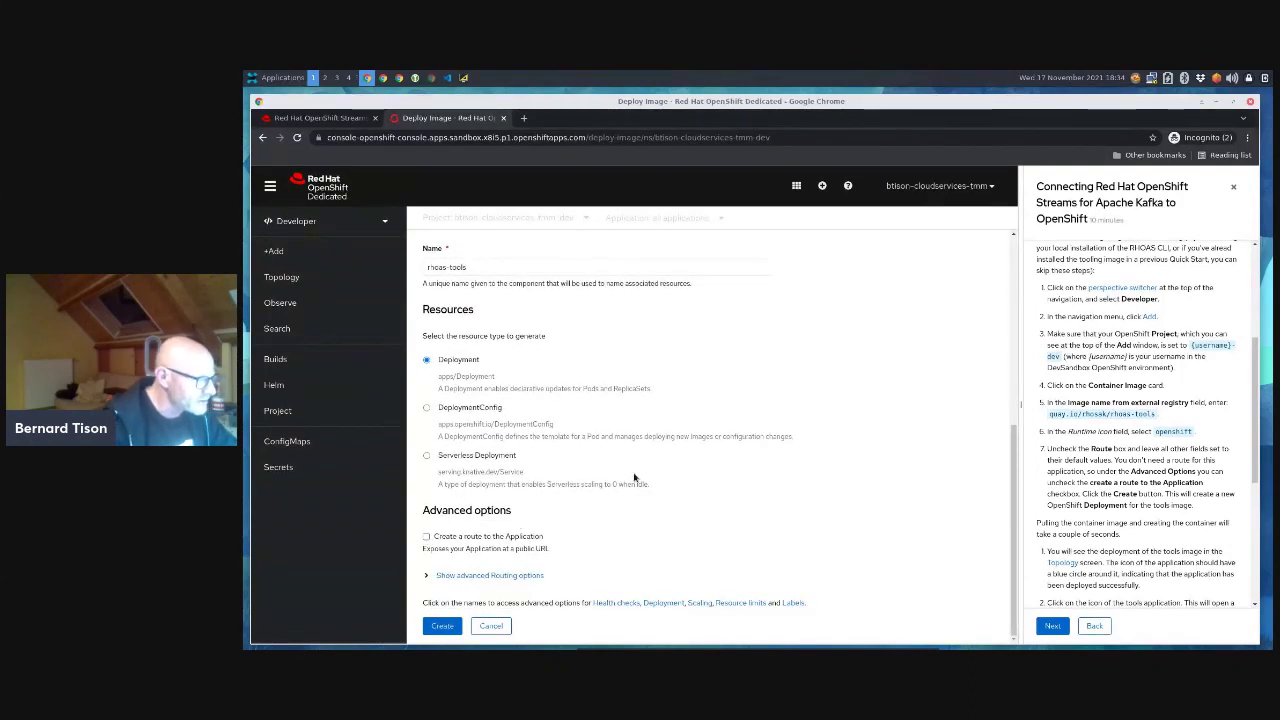
scroll(634, 477, "up", 6)
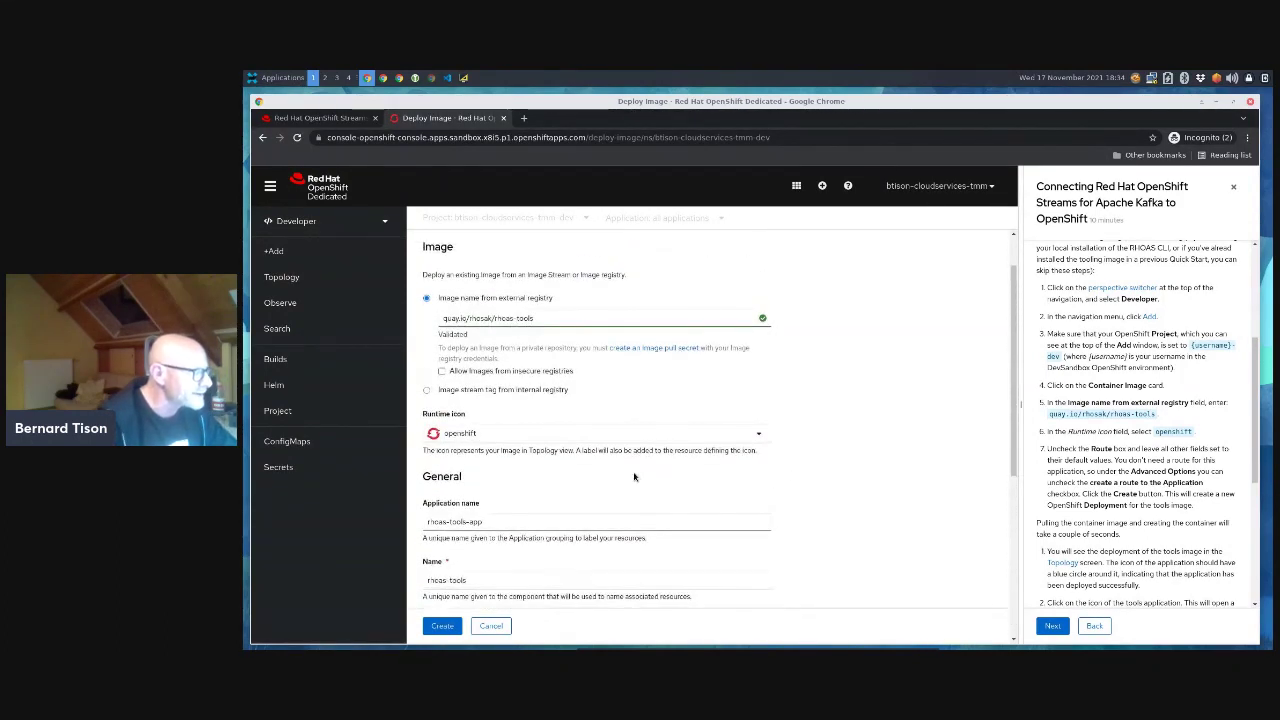
scroll(634, 477, "up", 1)
scroll(677, 391, "down", 7)
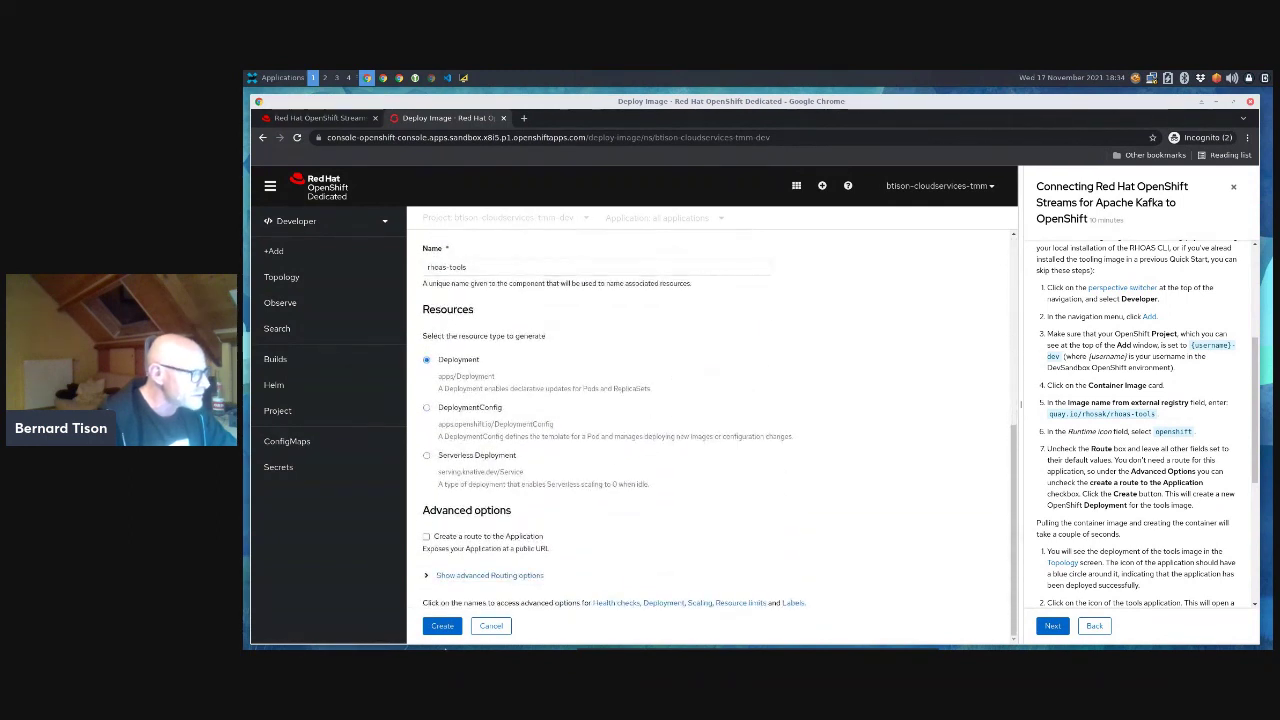
left_click(445, 626)
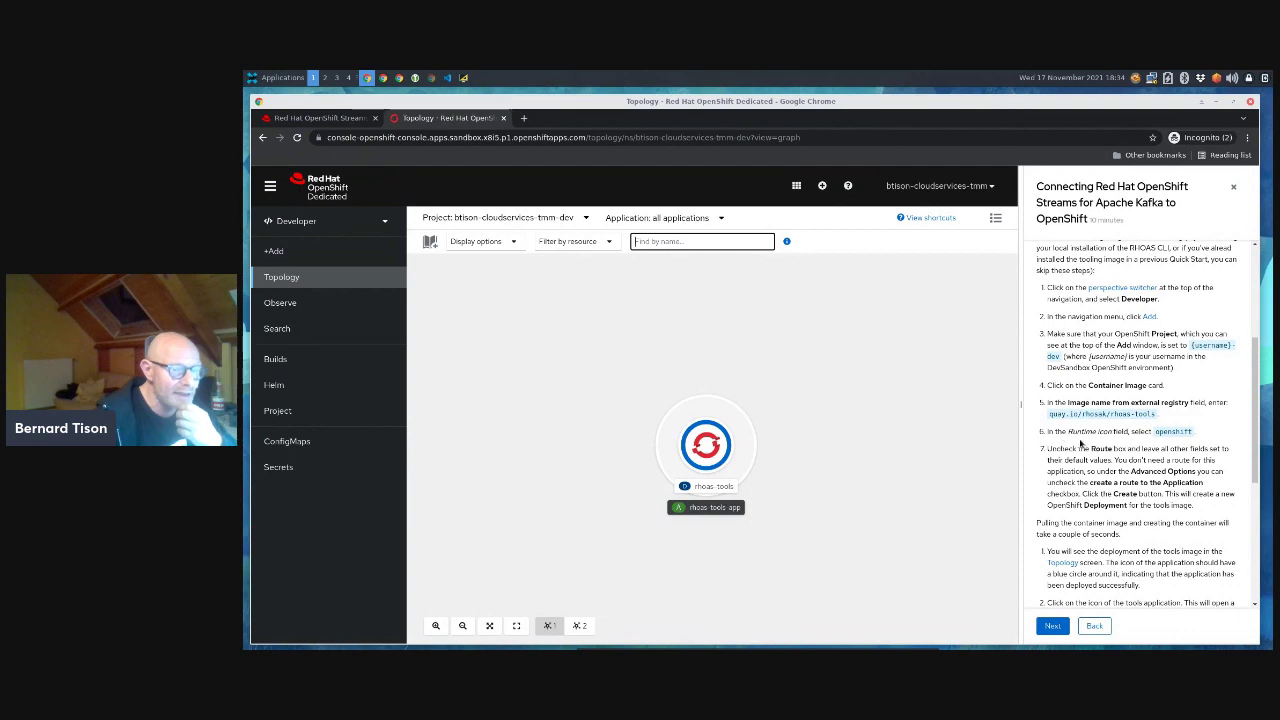
- Follow the quick start instructions to open the rhoas-tools deployment's pod and start a terminal session inside it
scroll(1080, 442, "down", 2)
scroll(1080, 442, "down", 3)
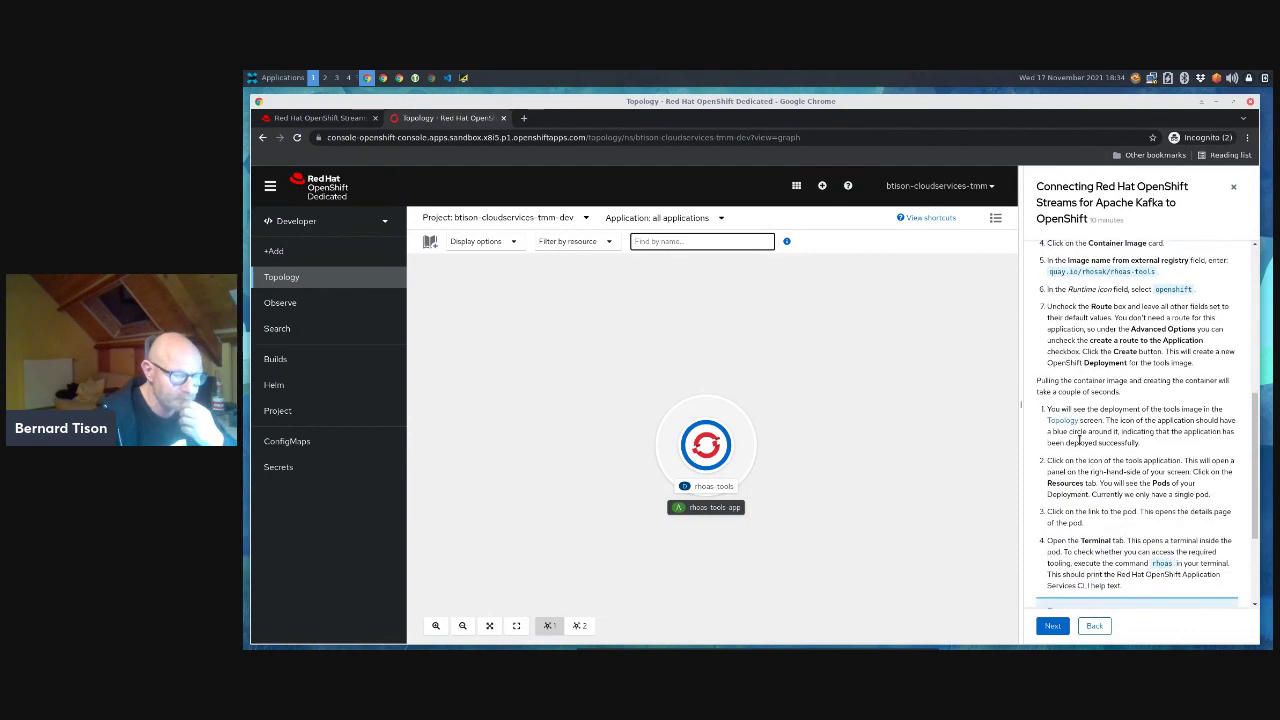
scroll(1078, 440, "down", 4)
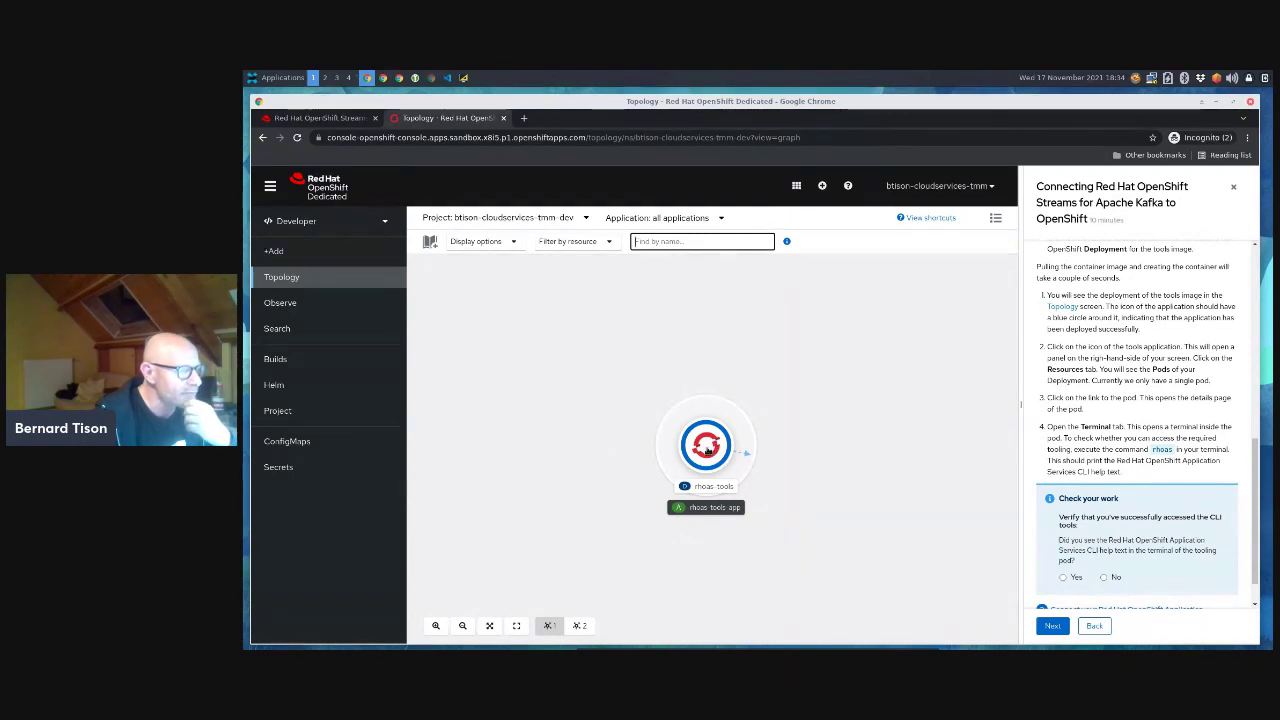
left_click(707, 448)
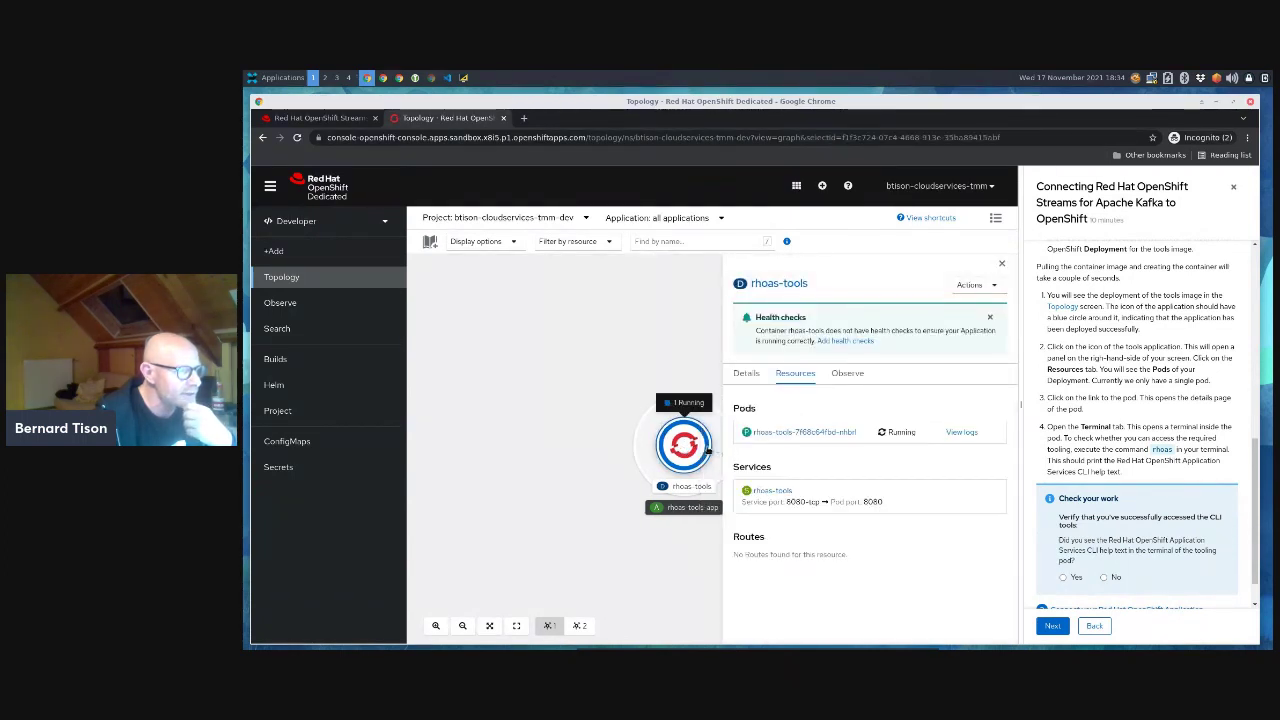
left_click(810, 432)
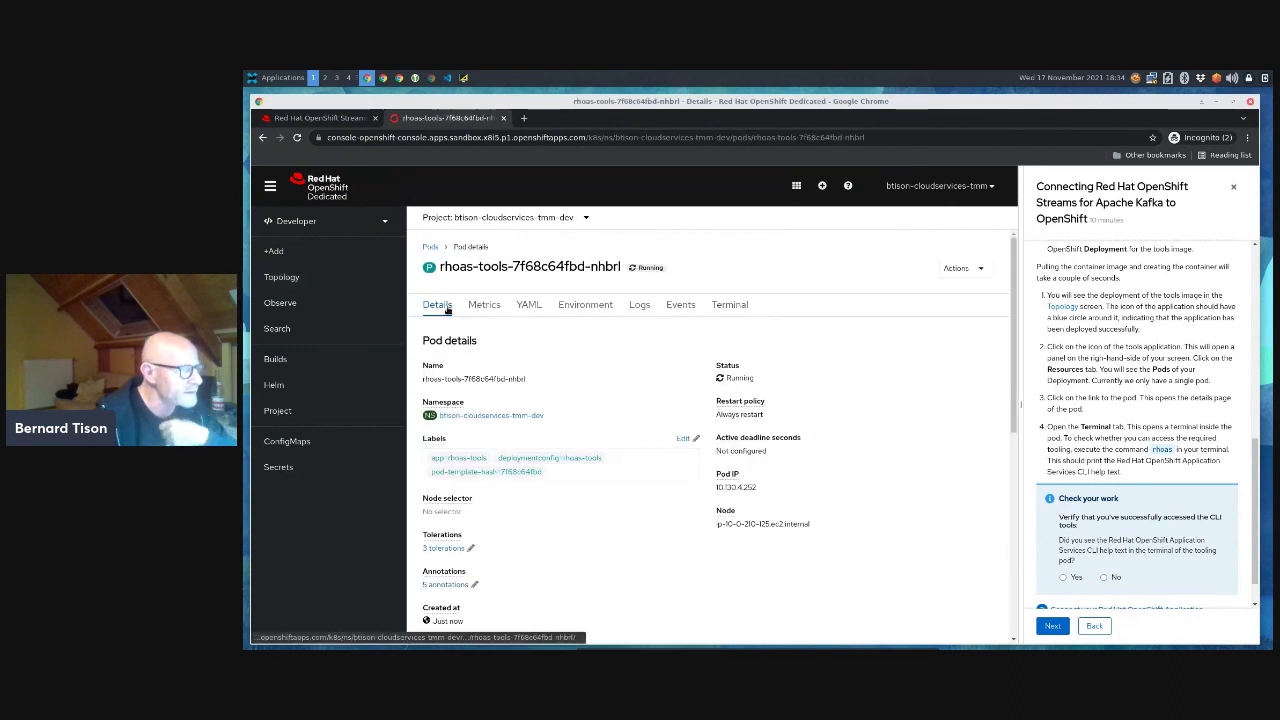
left_click(727, 306)
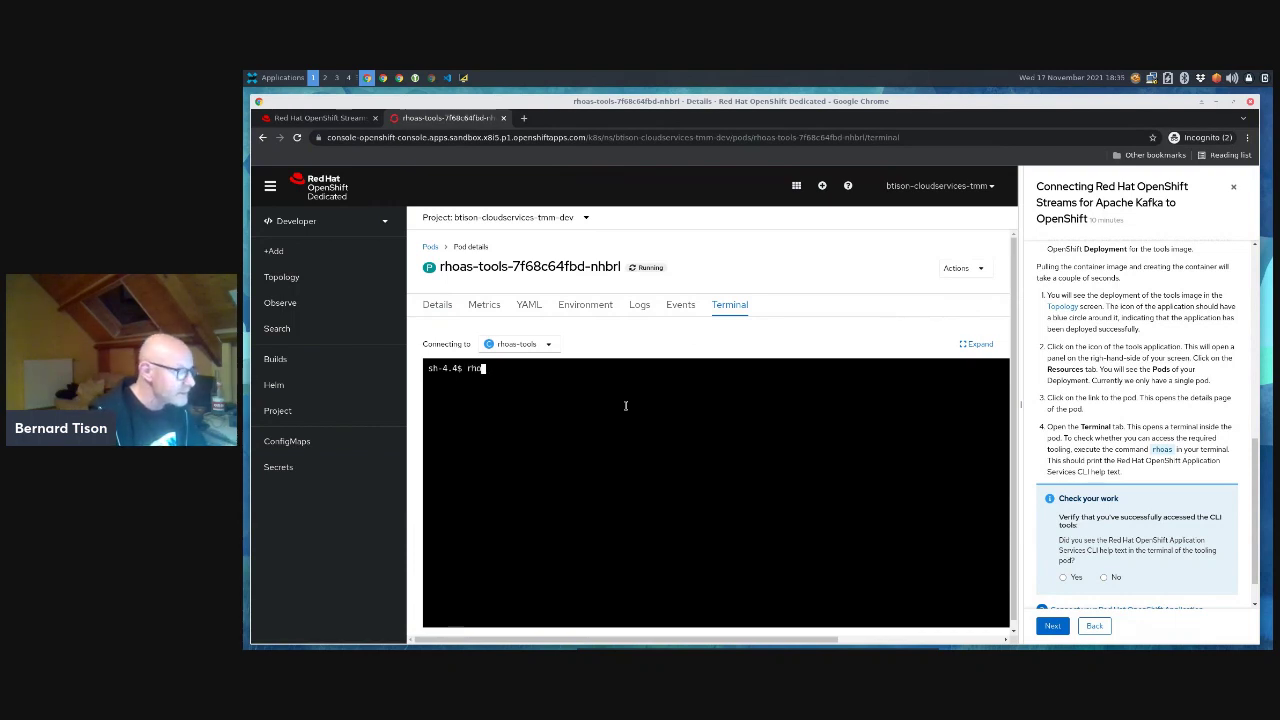
- Run rhoas version in the pod terminal to check that the CLI is available
type("rhoas")
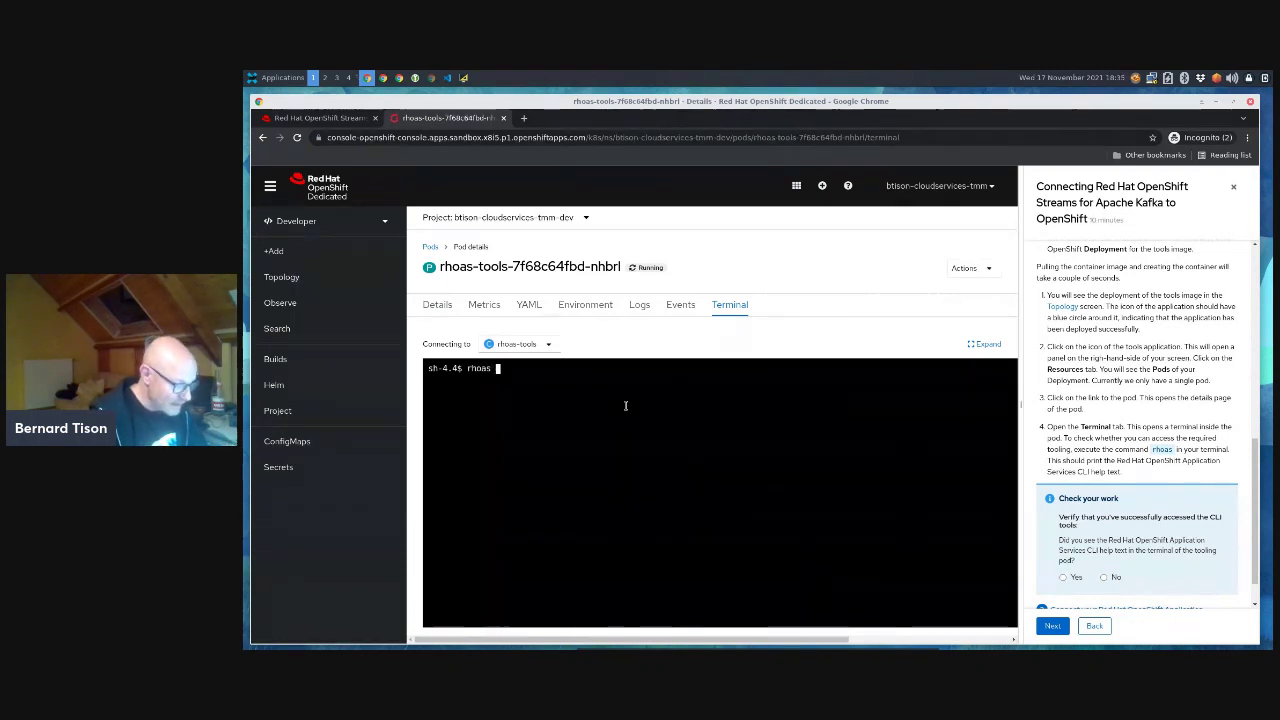
type(" version")
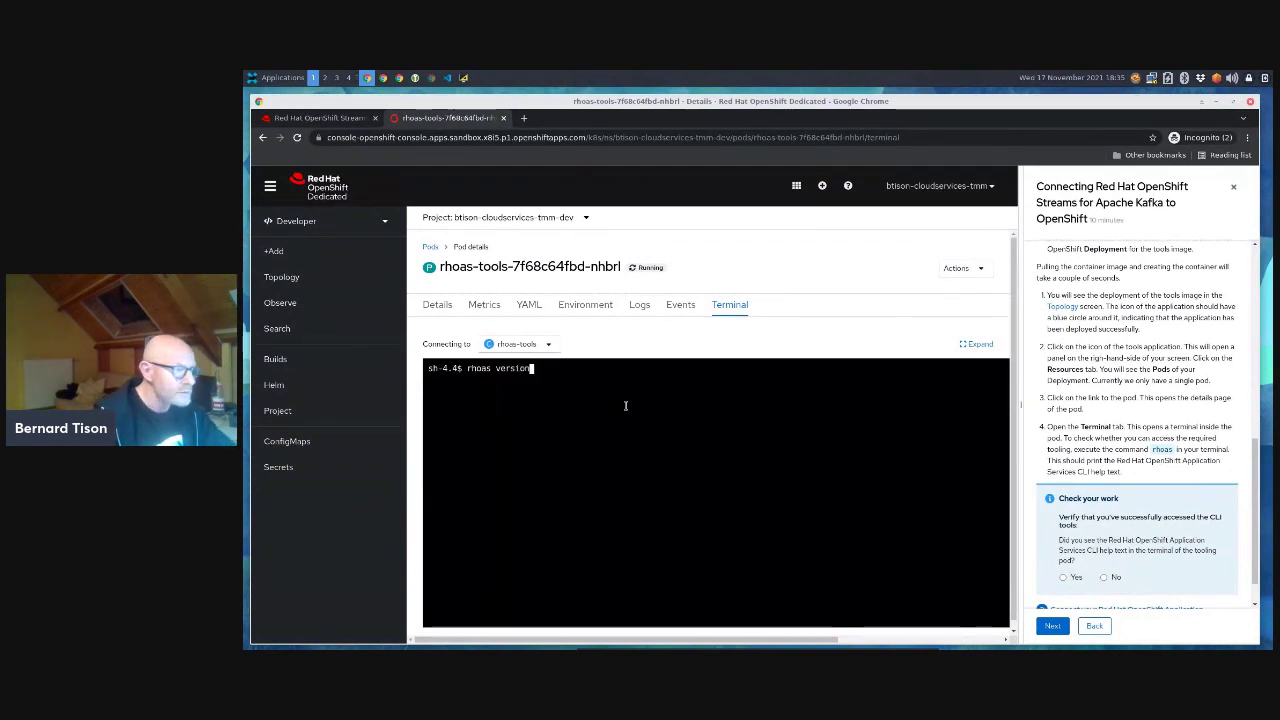
key("Return")
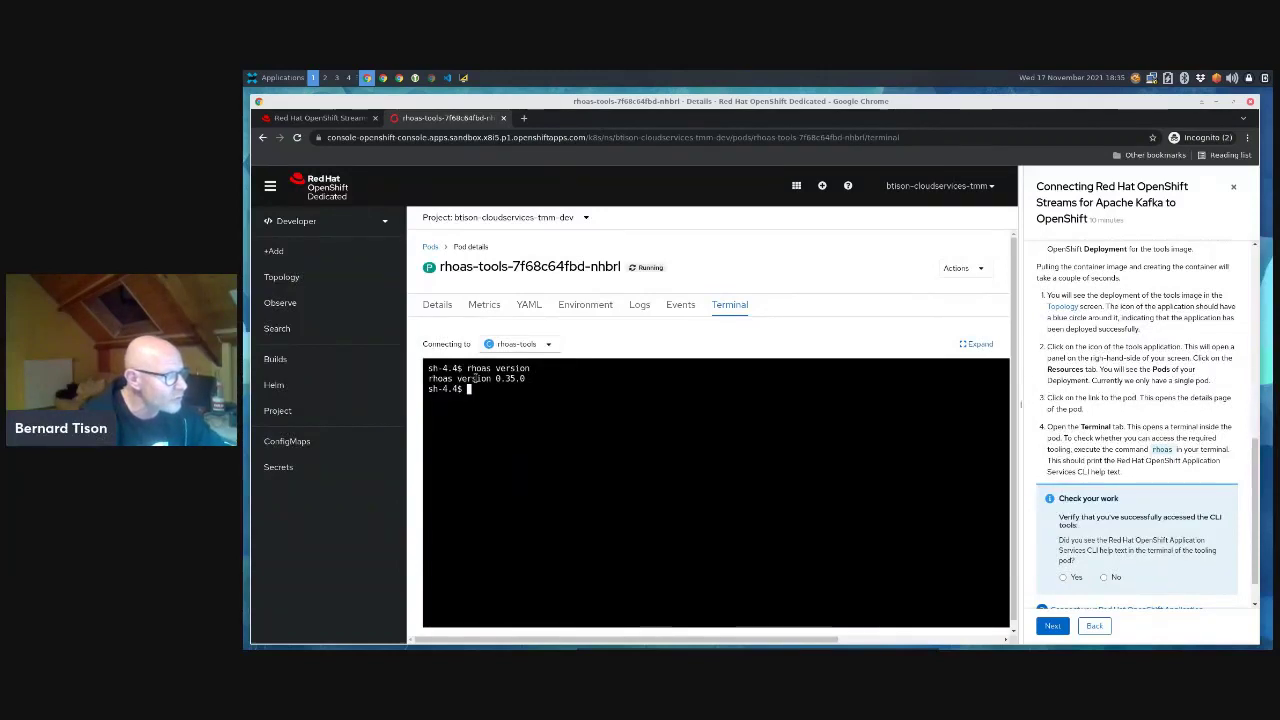
- Answer Yes to the quick start's CLI tools check and open its task on connecting Application Services to the OpenShift instance
scroll(1144, 398, "down", 2)
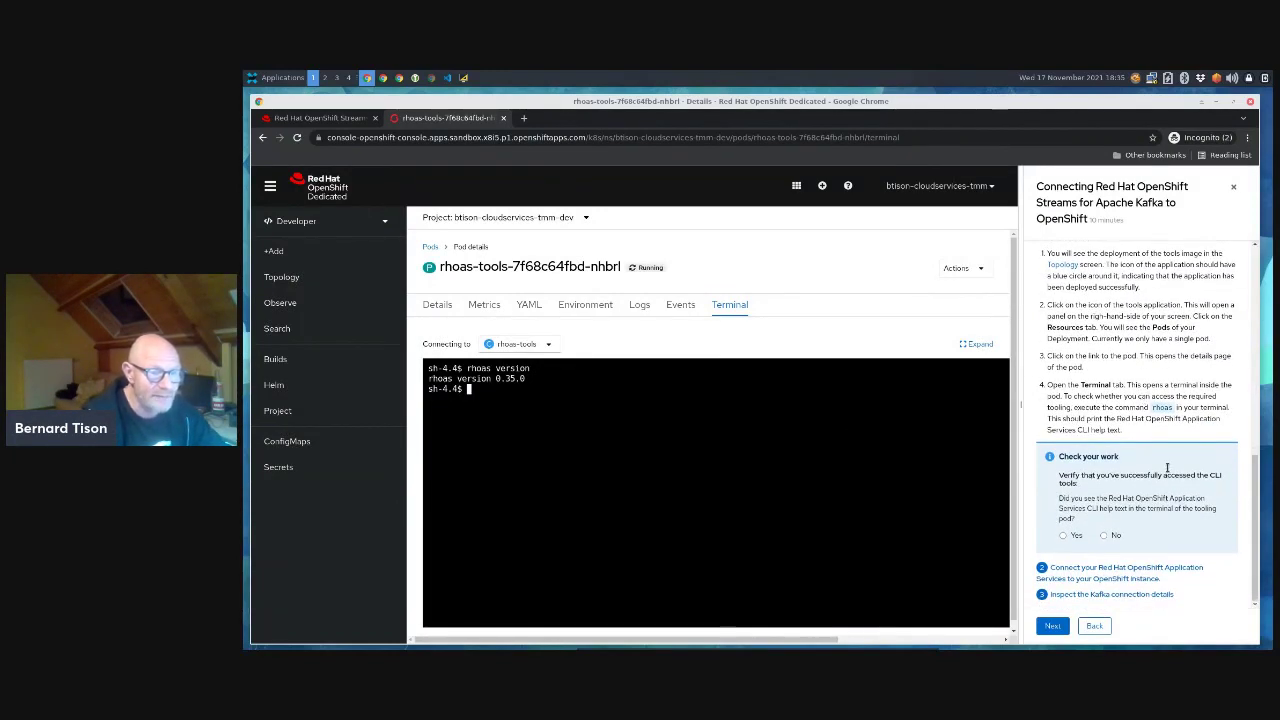
left_click(1064, 536)
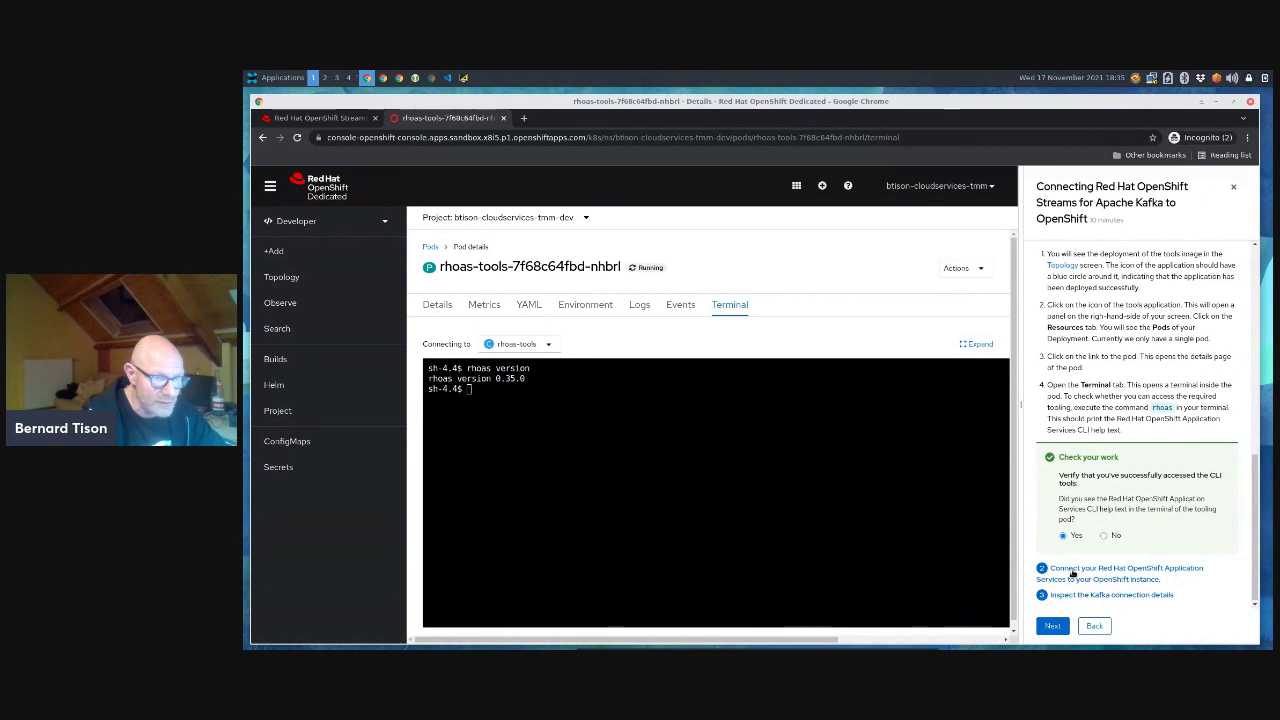
left_click(1074, 568)
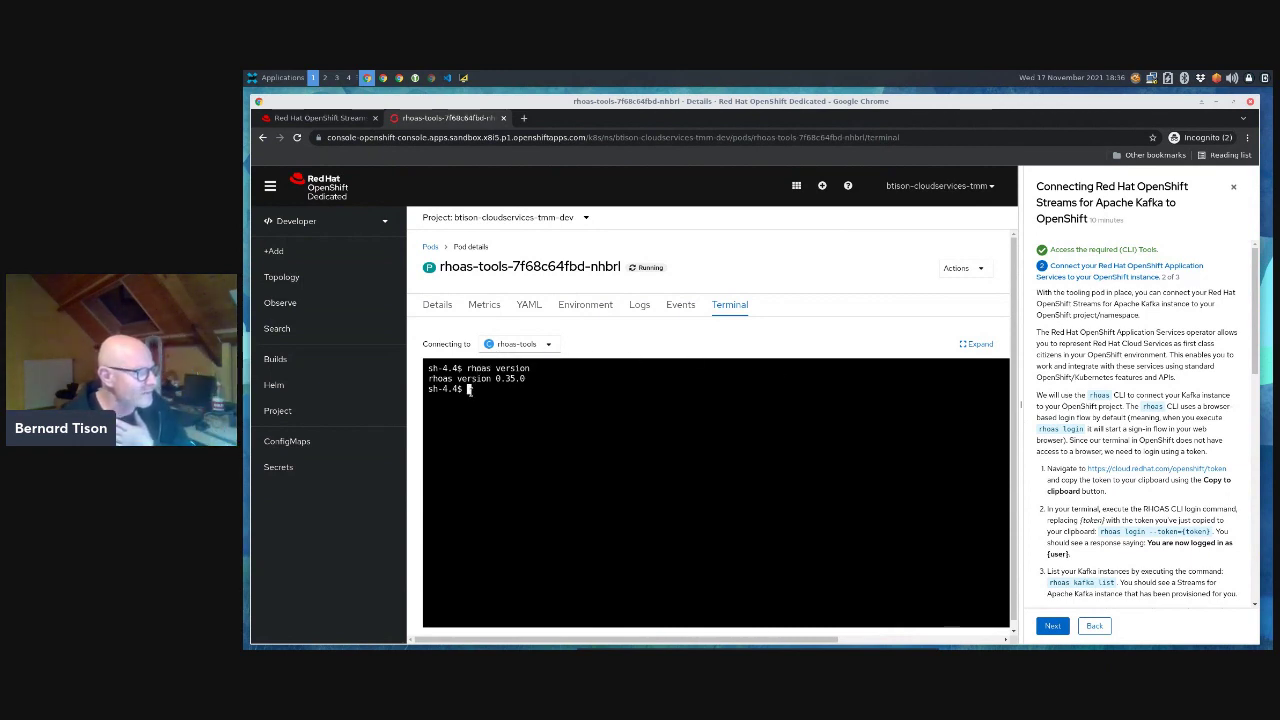
left_click(317, 121)
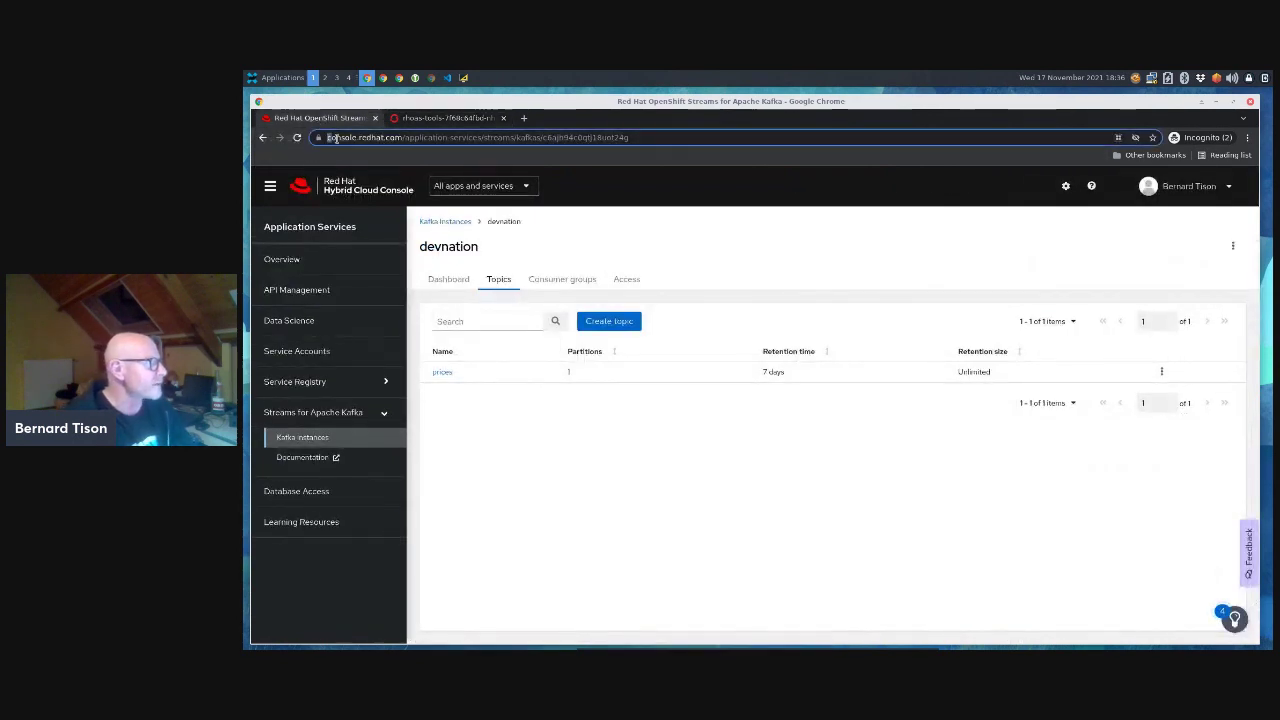
left_click_drag(336, 138, 395, 153)
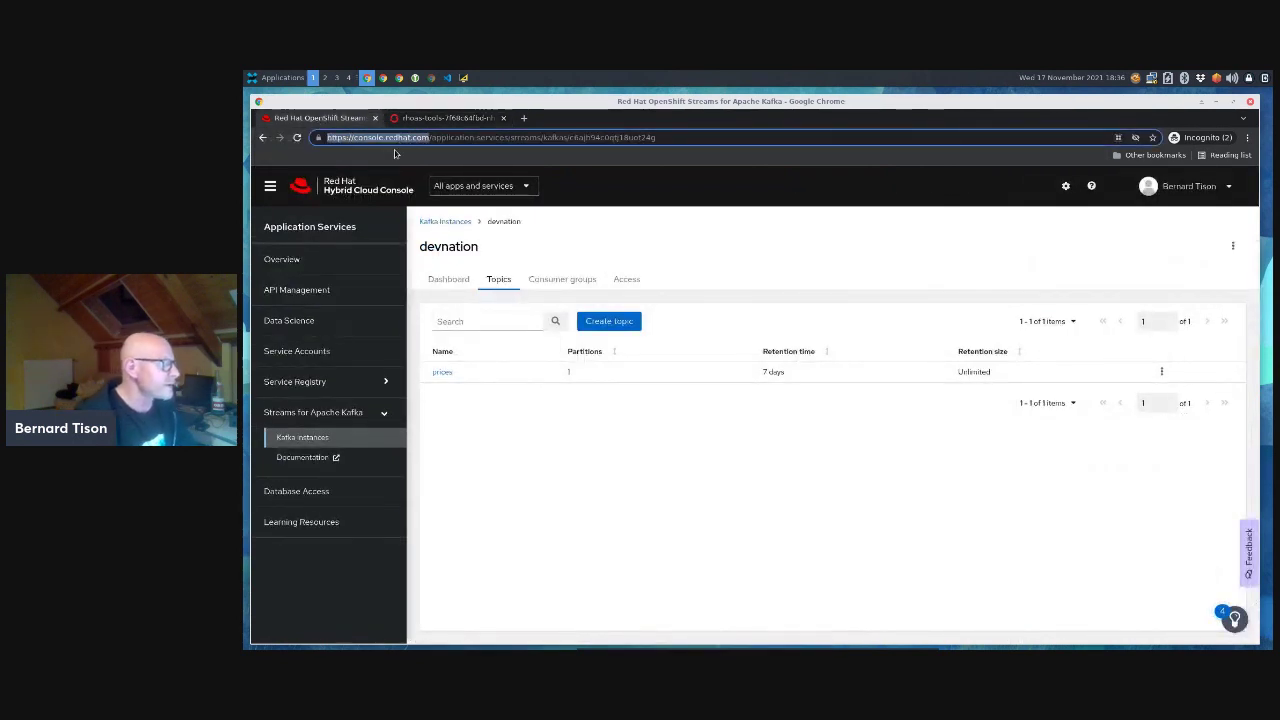
left_click(523, 118)
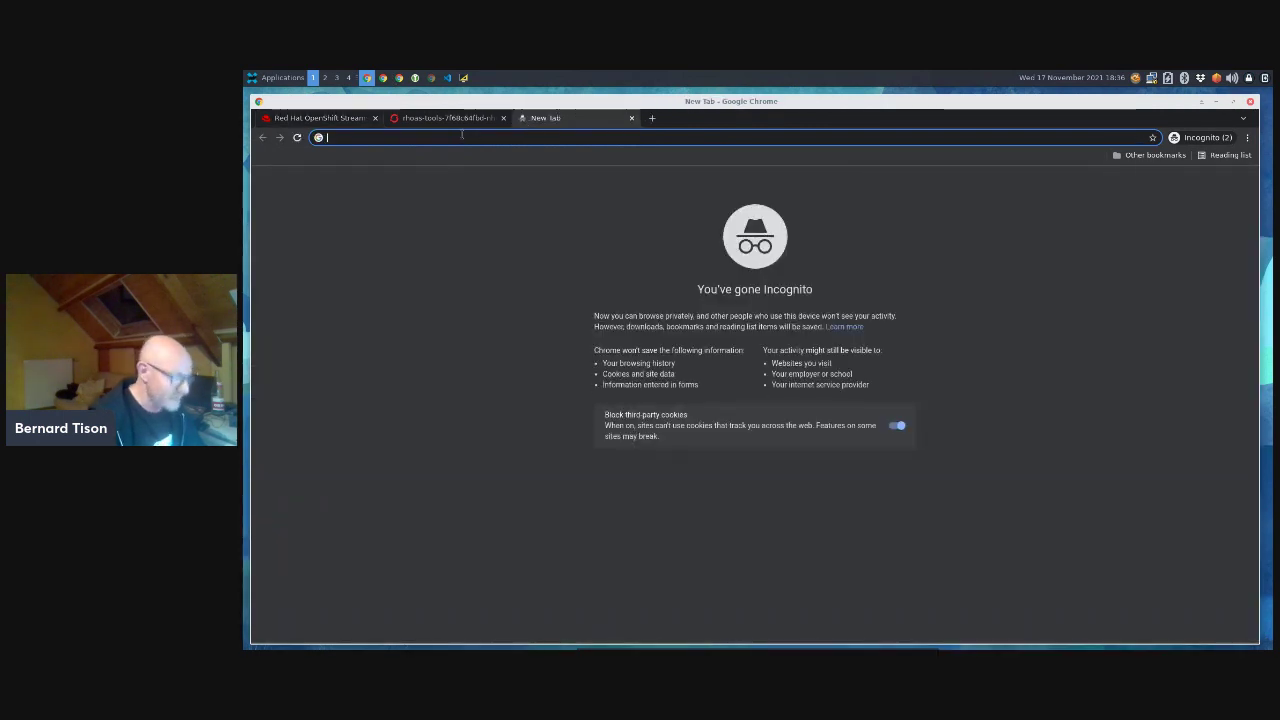
type("https://console.redhat.com/")
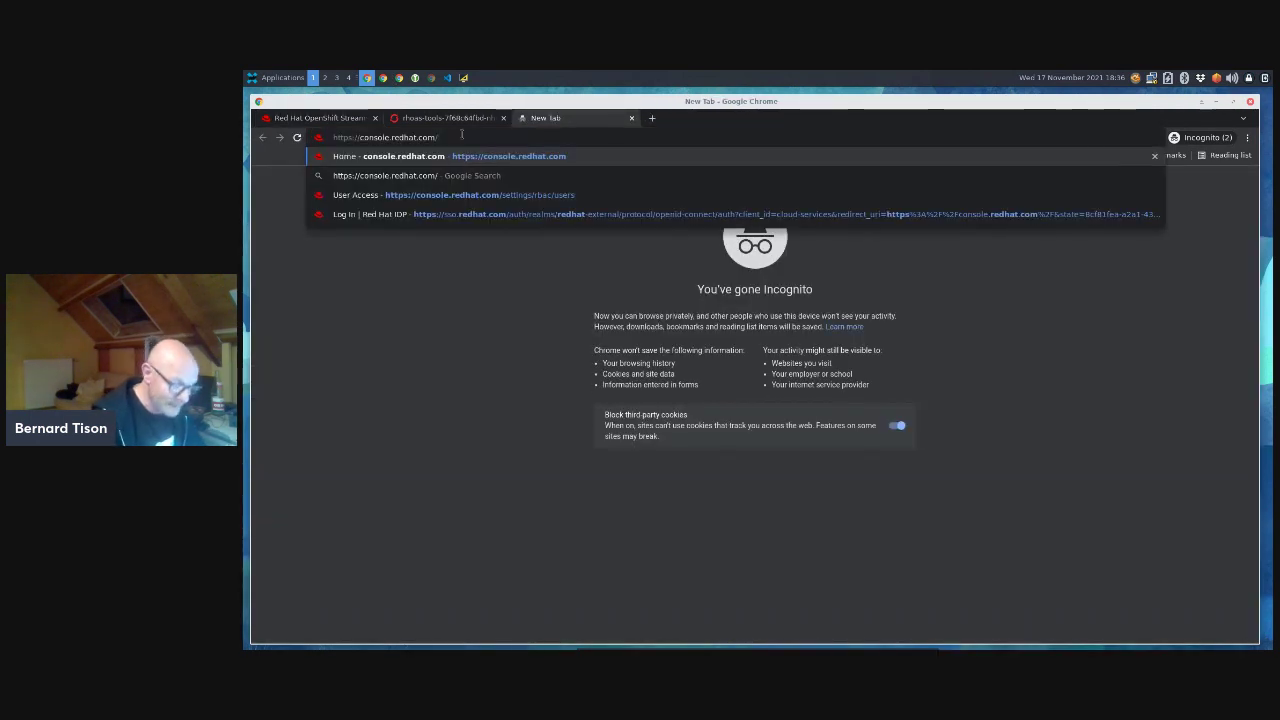
type("openshi")
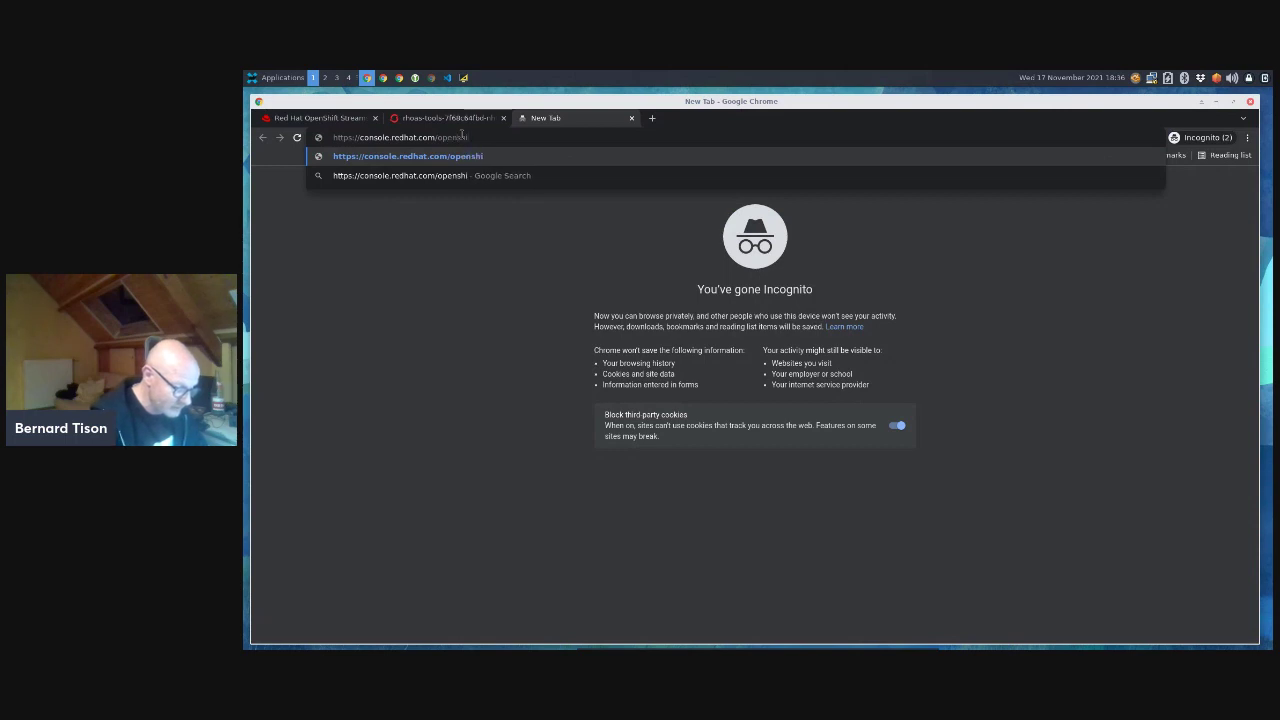
type("ft/token")
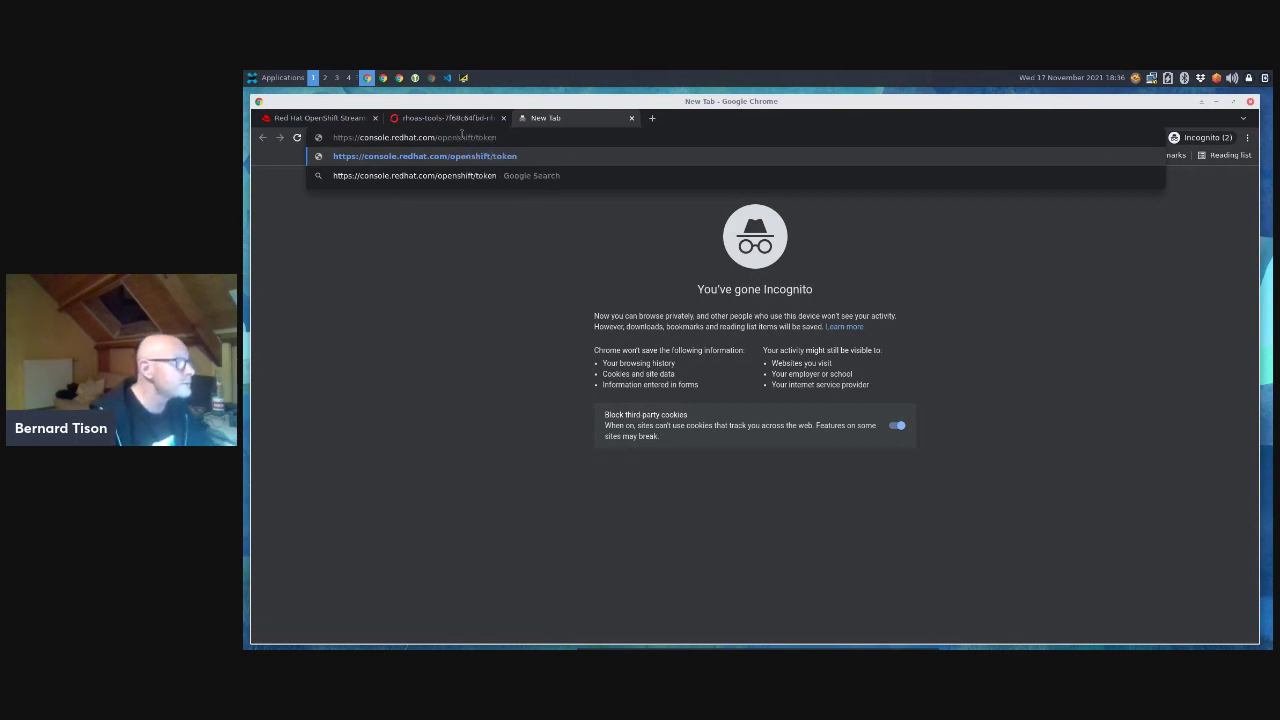
key("Return")
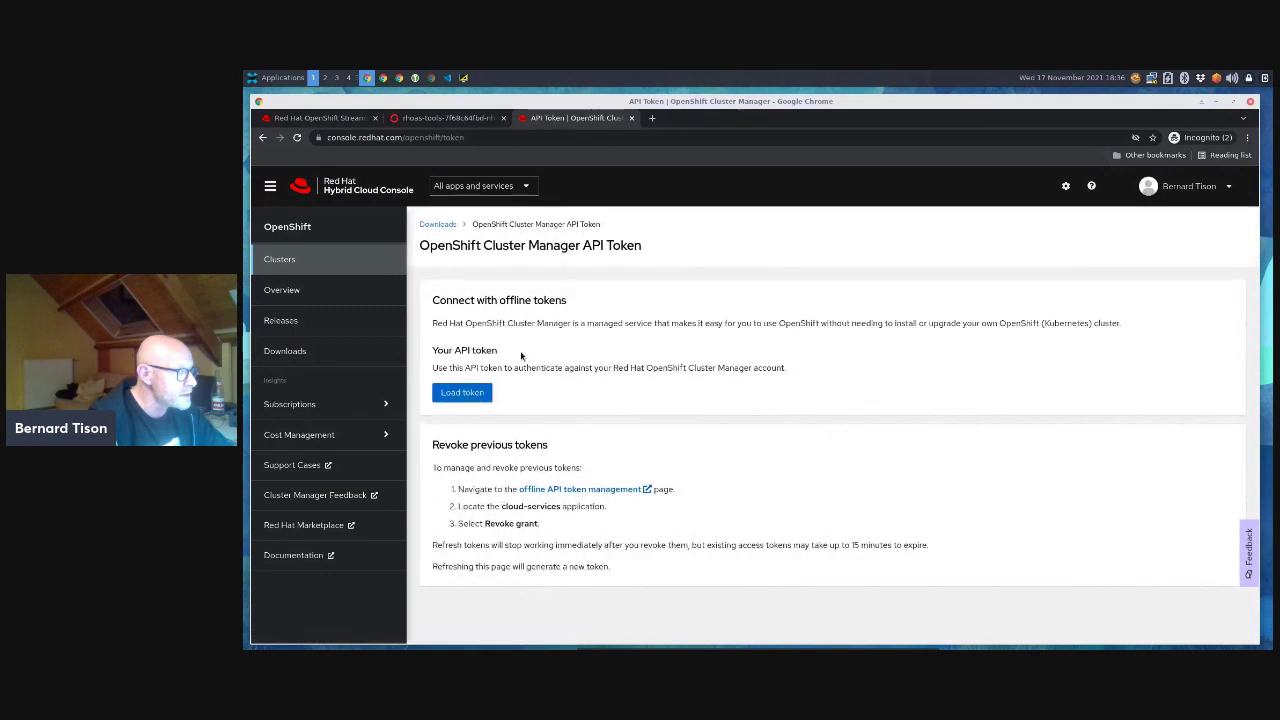
left_click(452, 393)
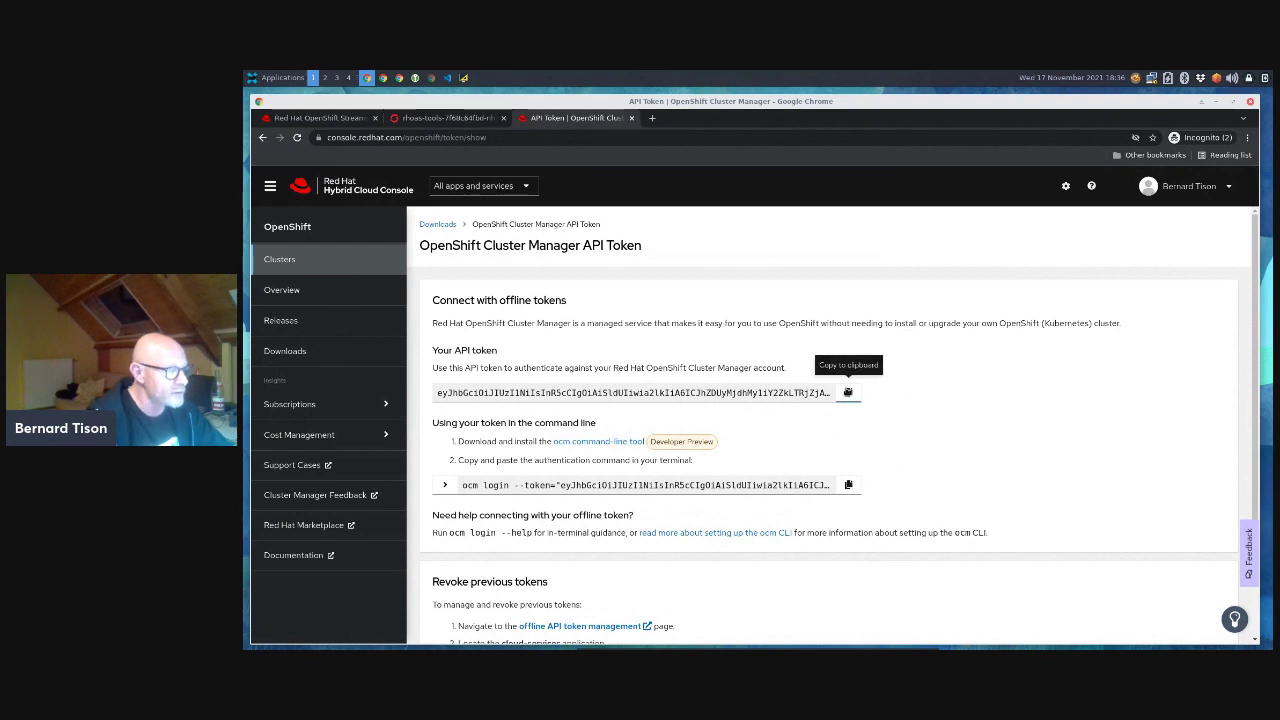
left_click(848, 392)
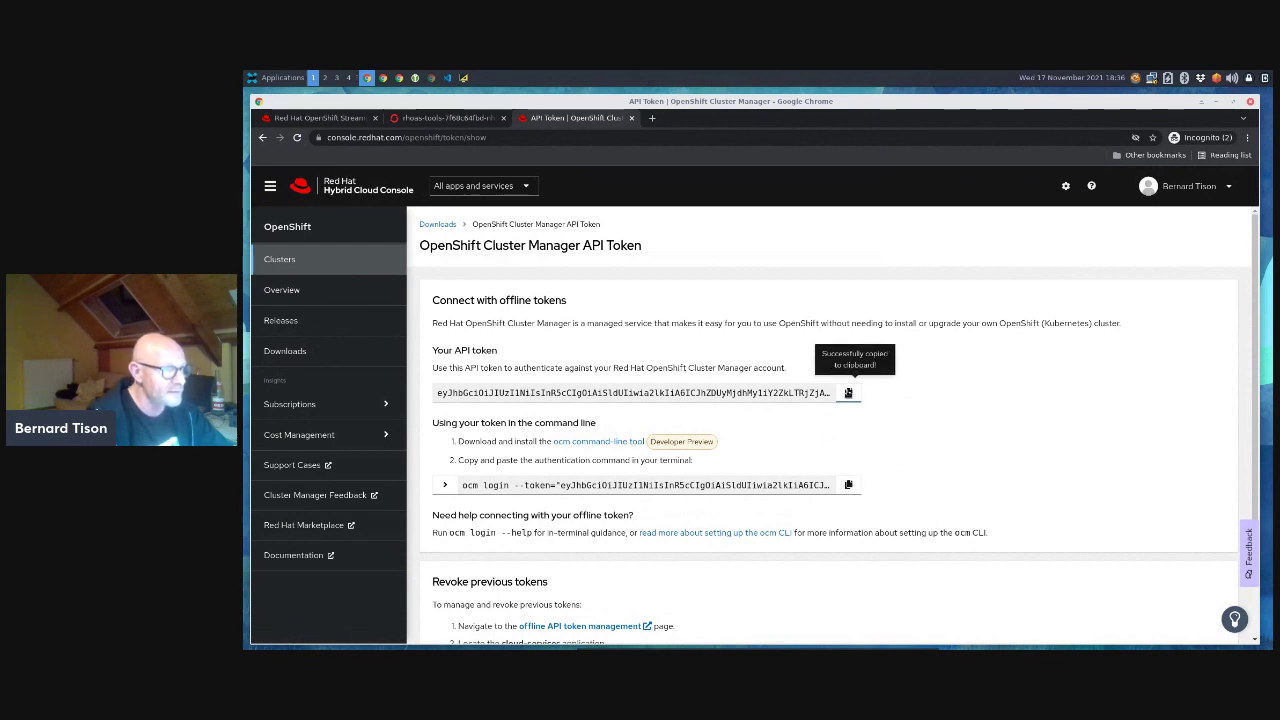
- Return to the pod terminal and log in to the RHOAS CLI using rhoas login --token with the copied API token
left_click(453, 119)
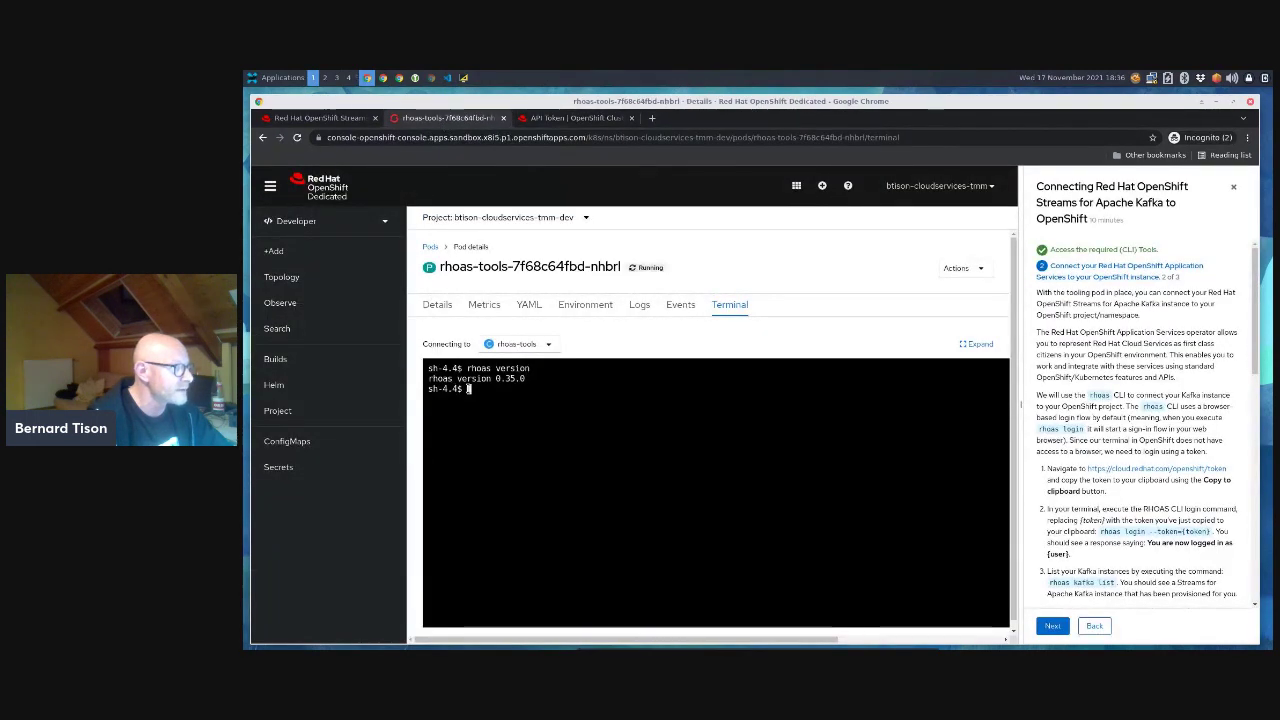
type("rhoas ")
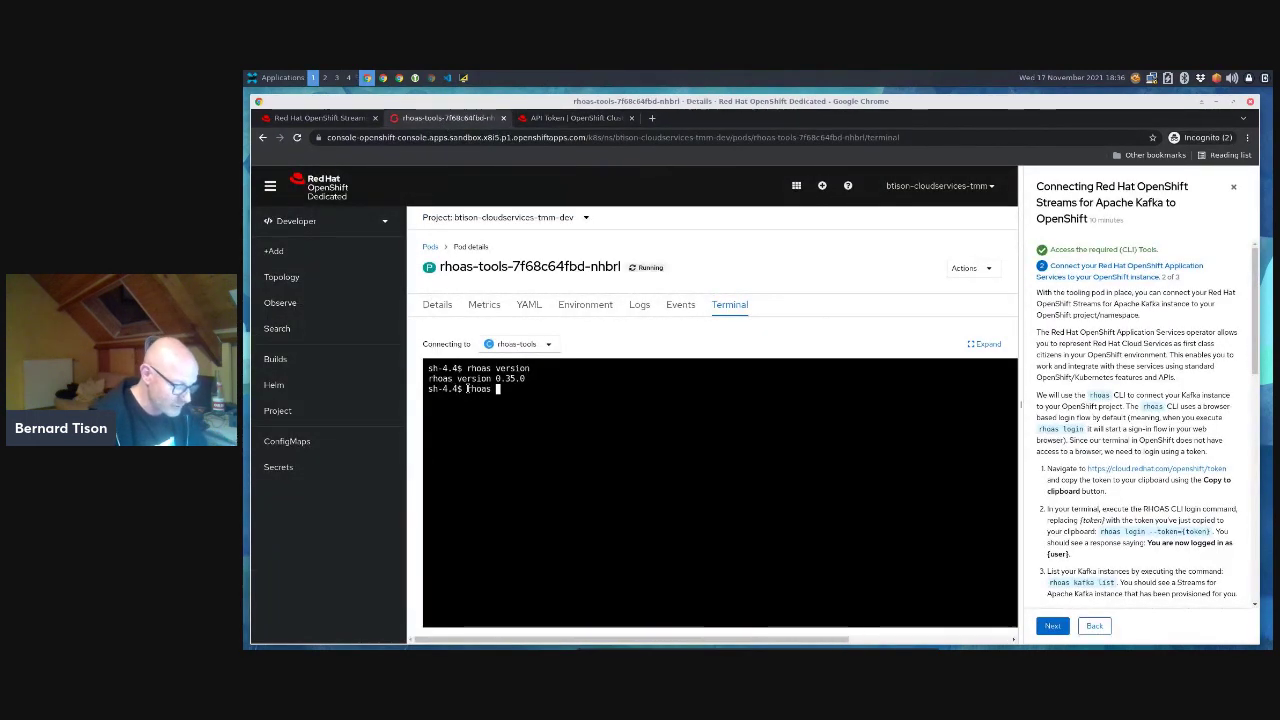
type("login --")
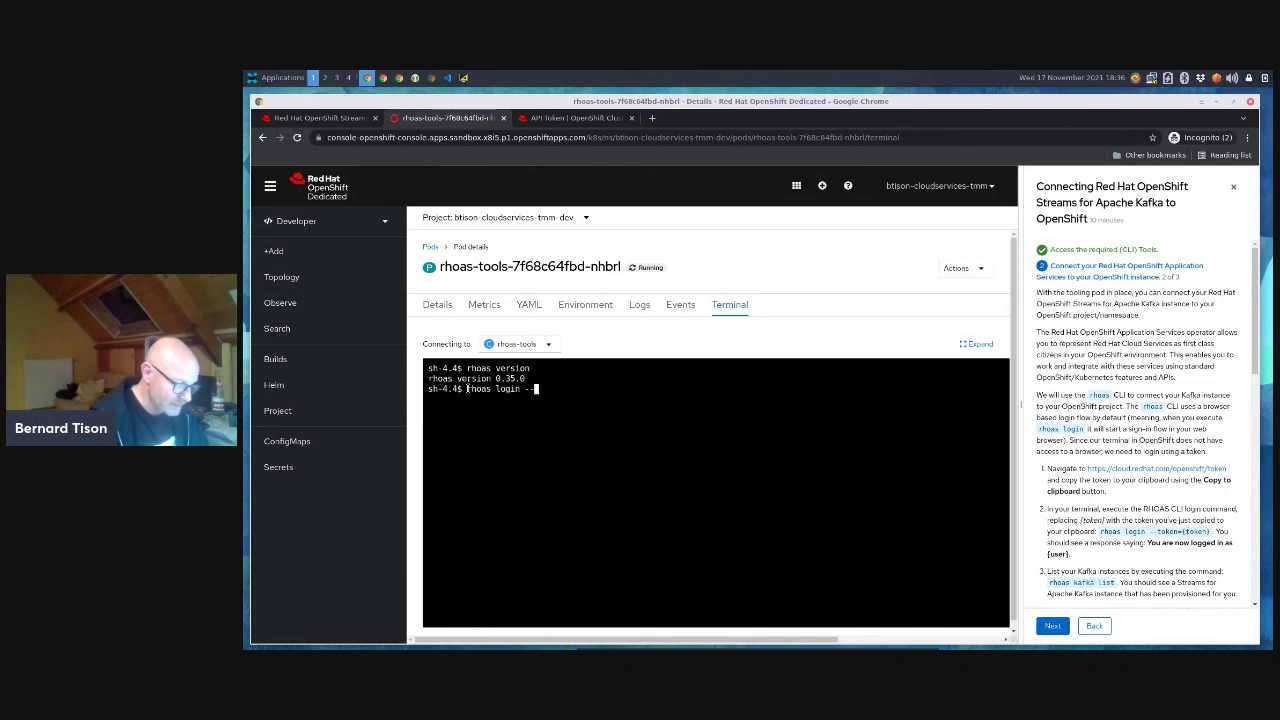
type("token")
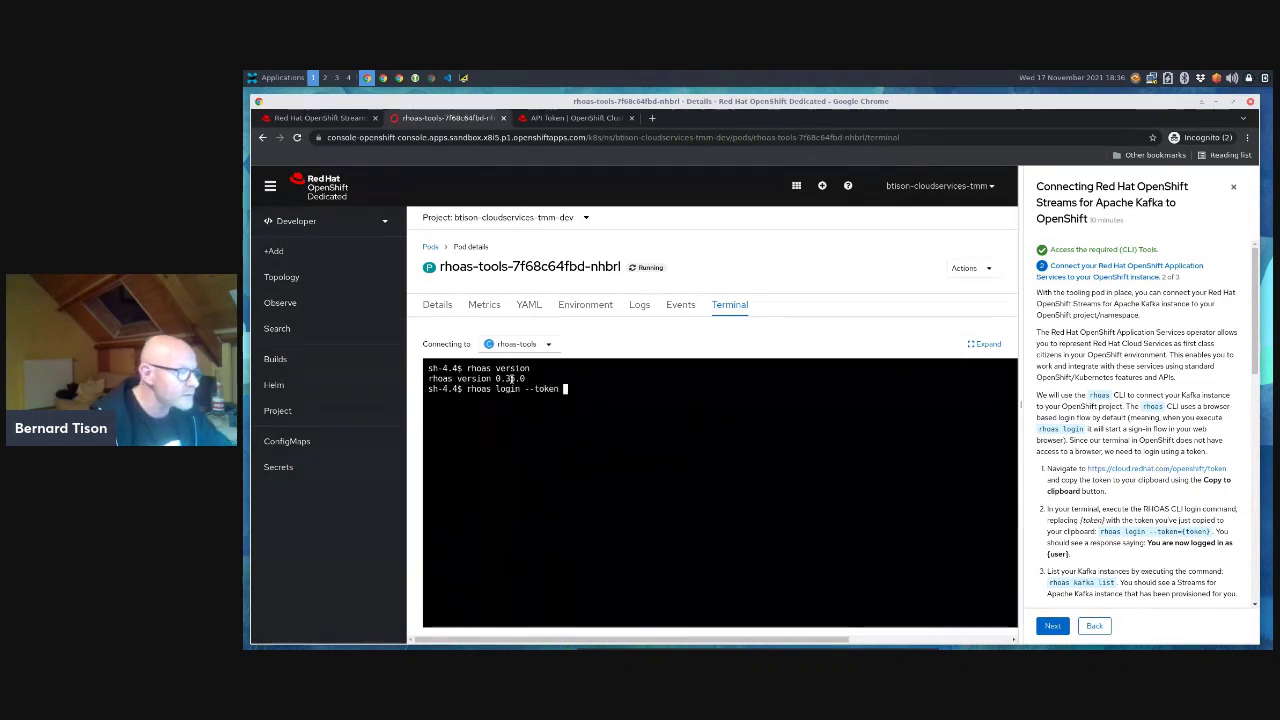
right_click(564, 390)
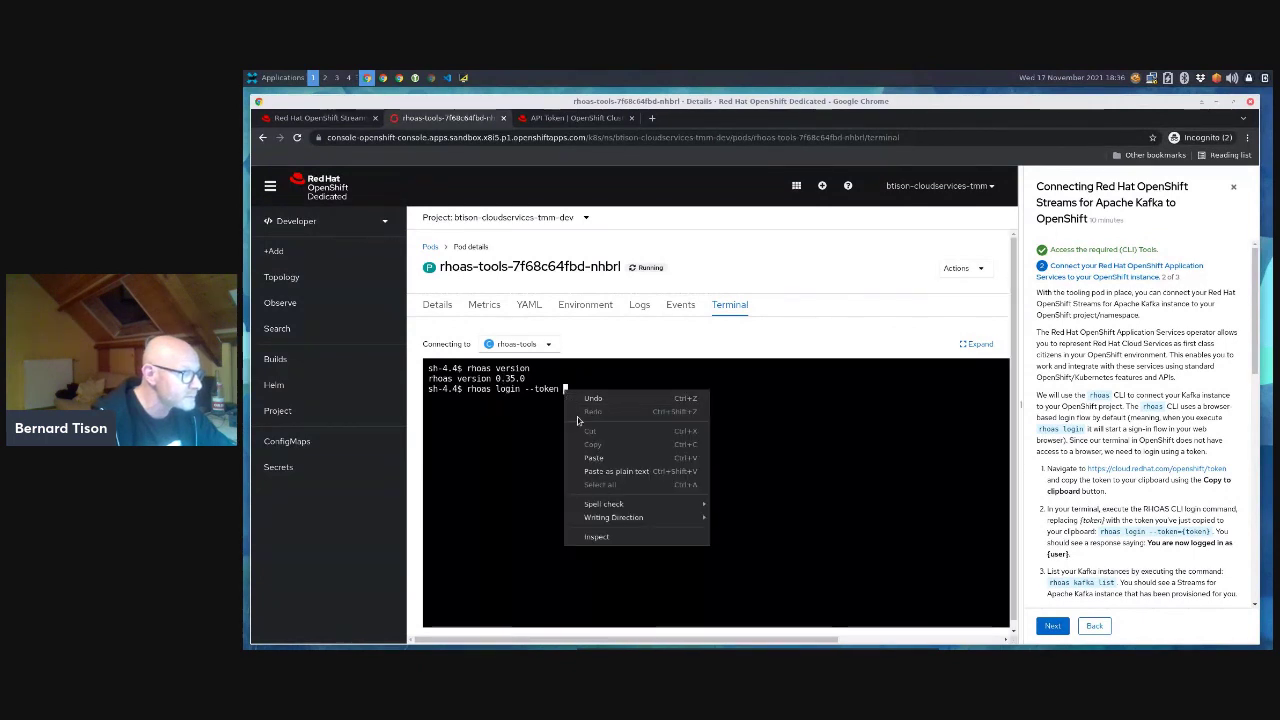
left_click(593, 457)
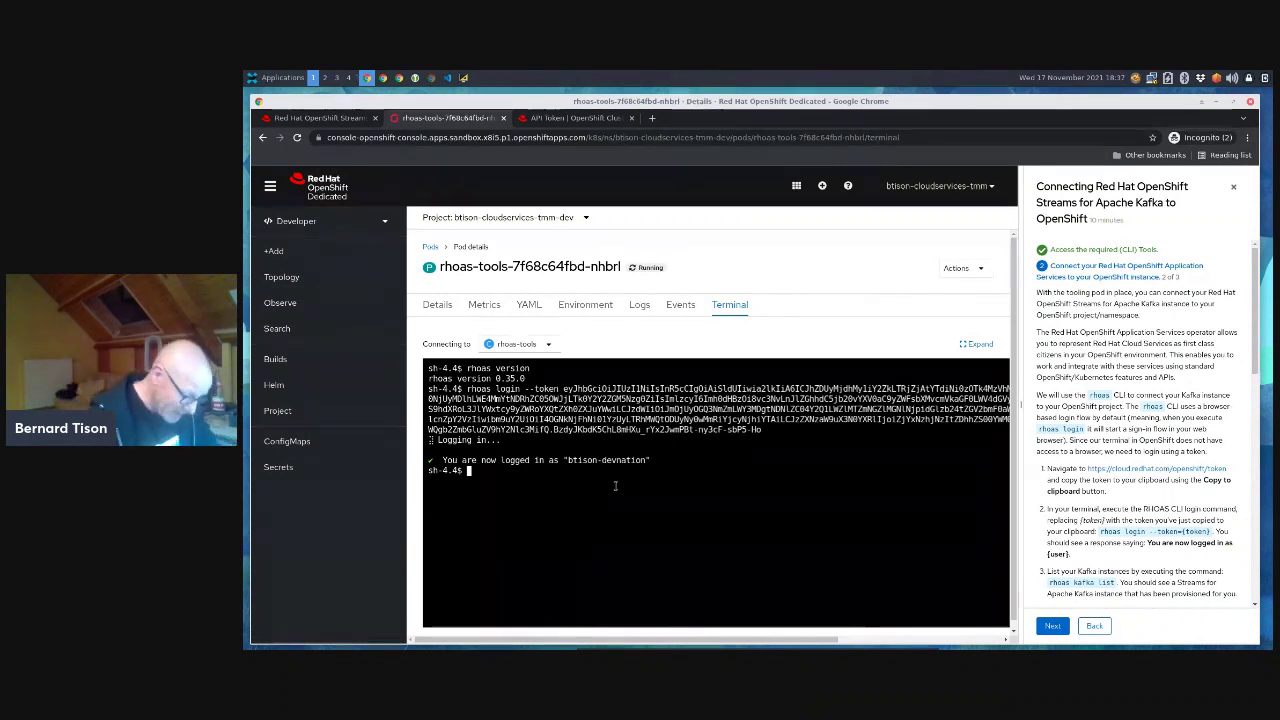
- List the available Kafka instances in the pod terminal with rhoas kafka list
type("rhoas")
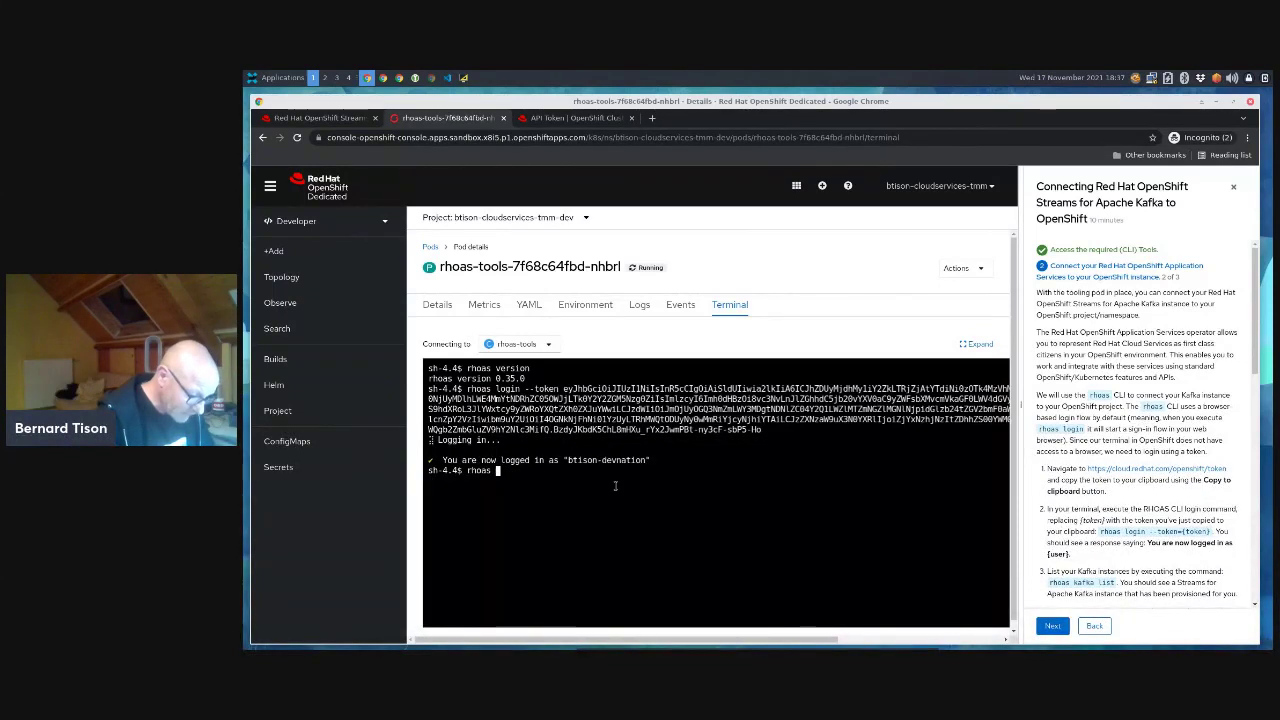
type(" kafka ")
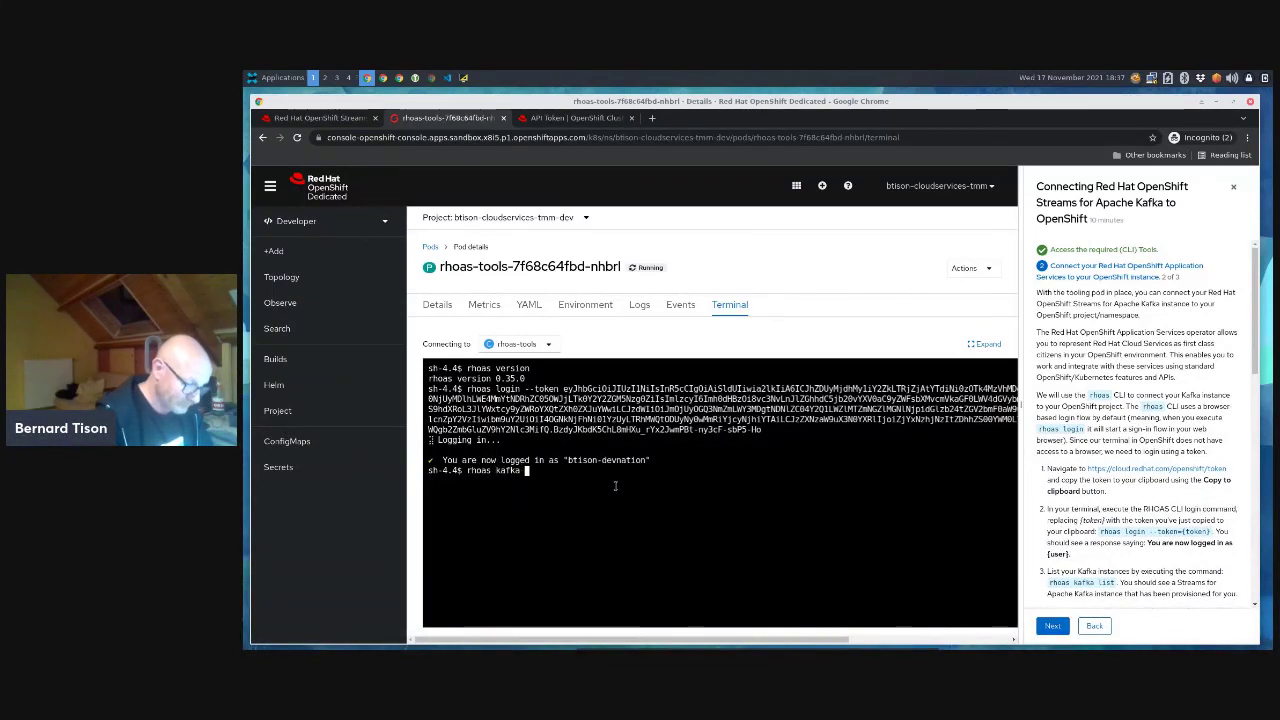
type("list")
key("Return")
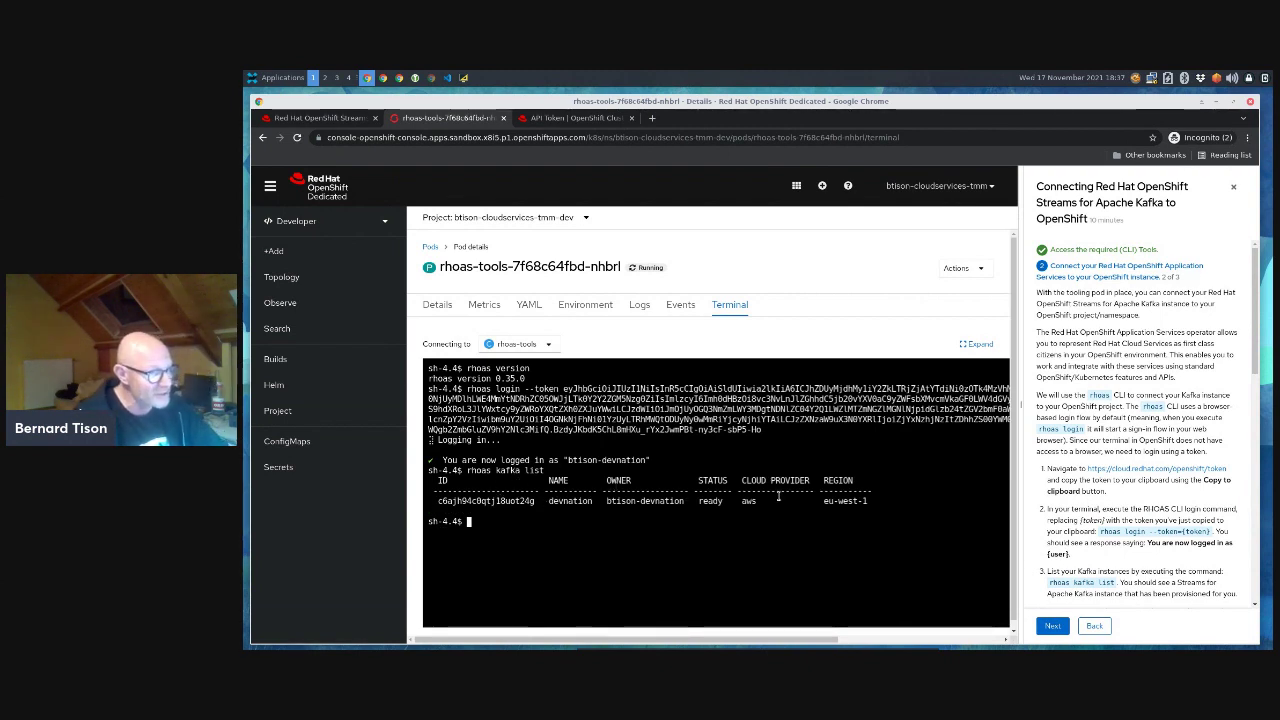
- Request the console's login command through DevSandbox, display the token and copy the oc login command
scroll(1137, 449, "down", 2)
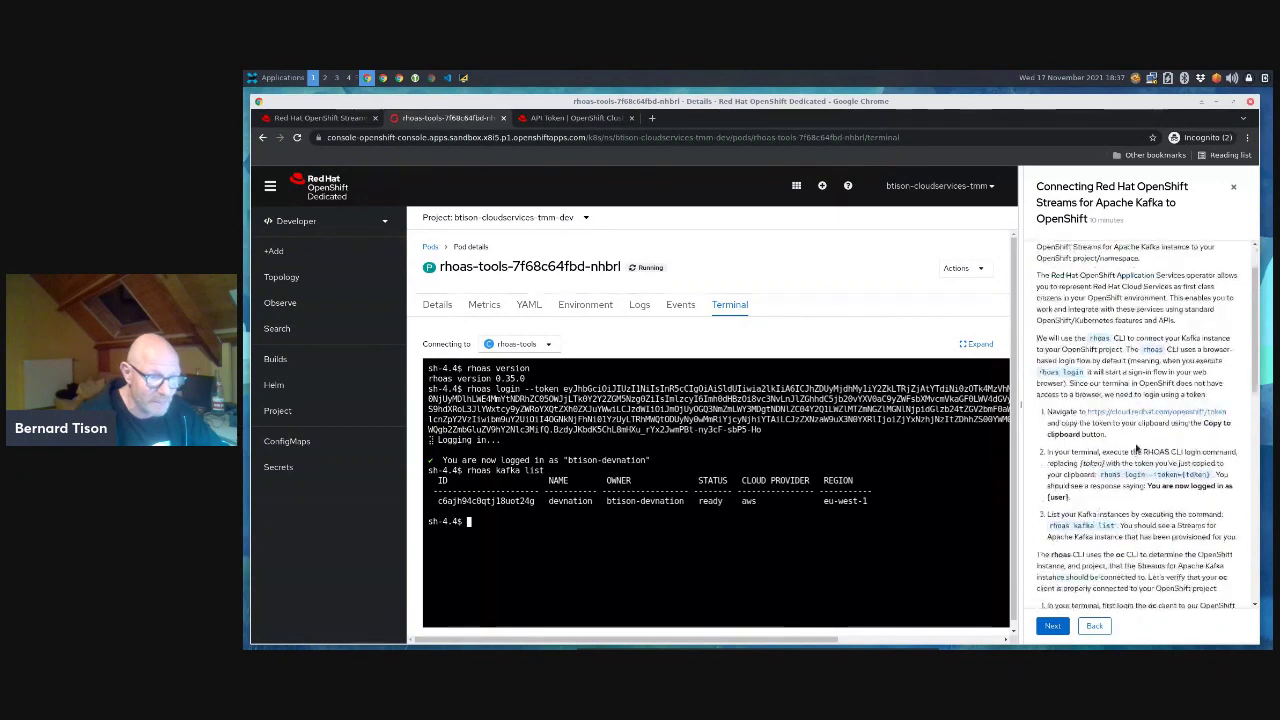
scroll(1137, 449, "down", 3)
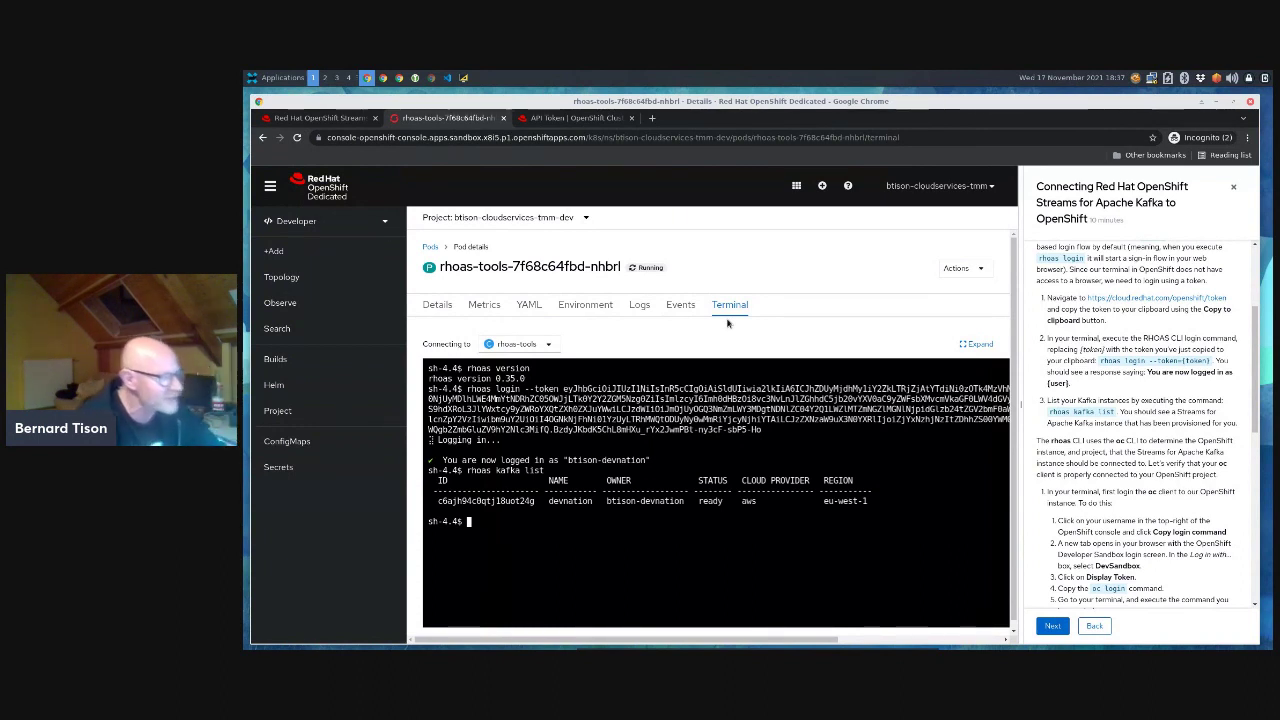
scroll(1085, 392, "down", 3)
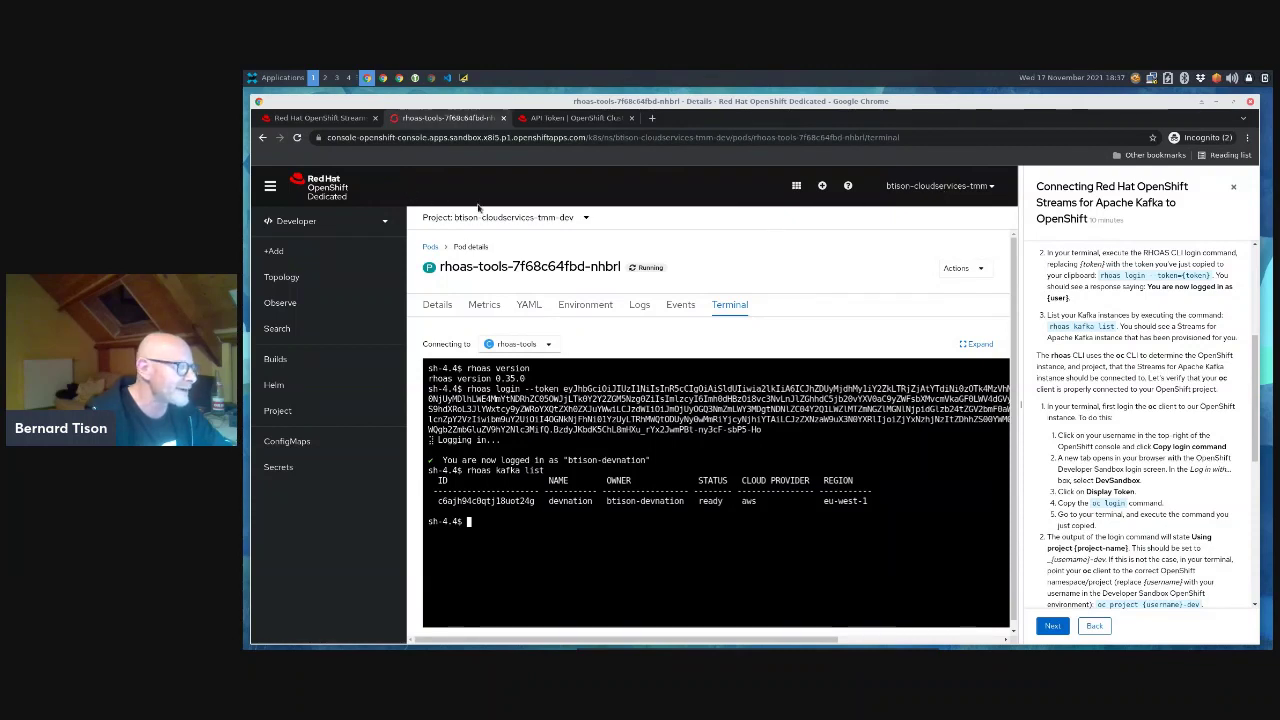
left_click(990, 187)
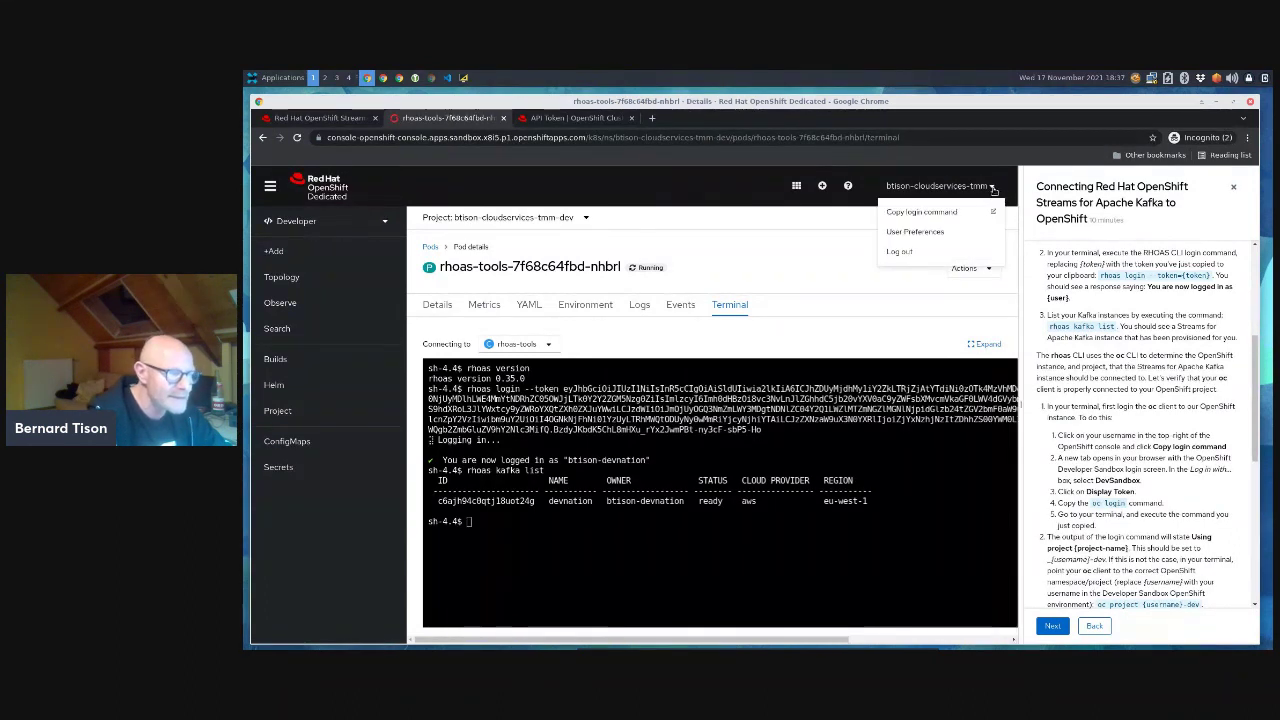
left_click(927, 212)
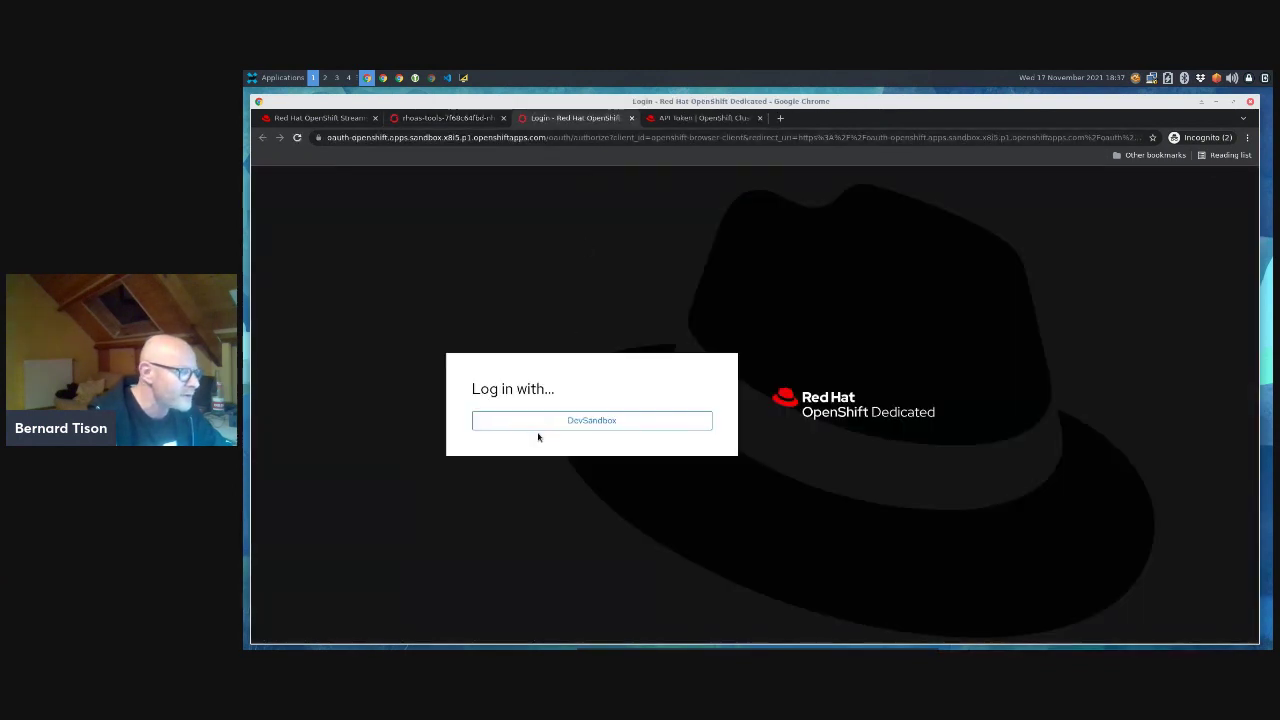
left_click(547, 424)
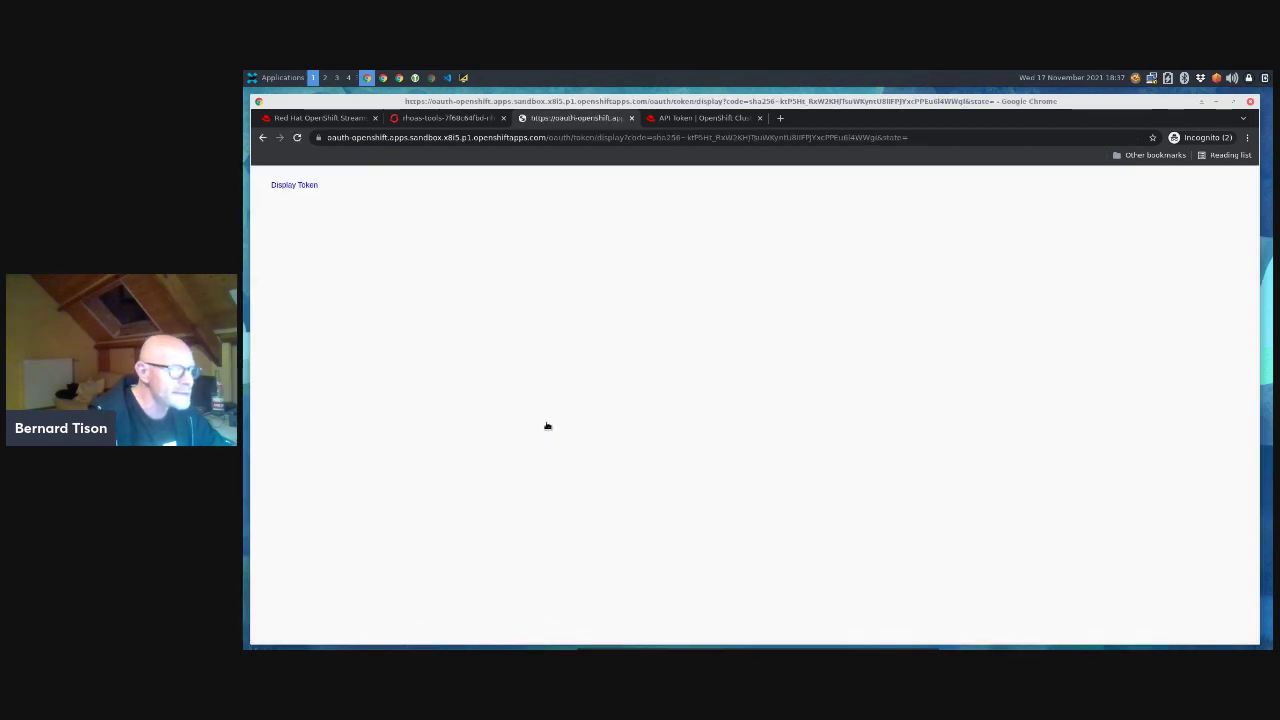
left_click(294, 186)
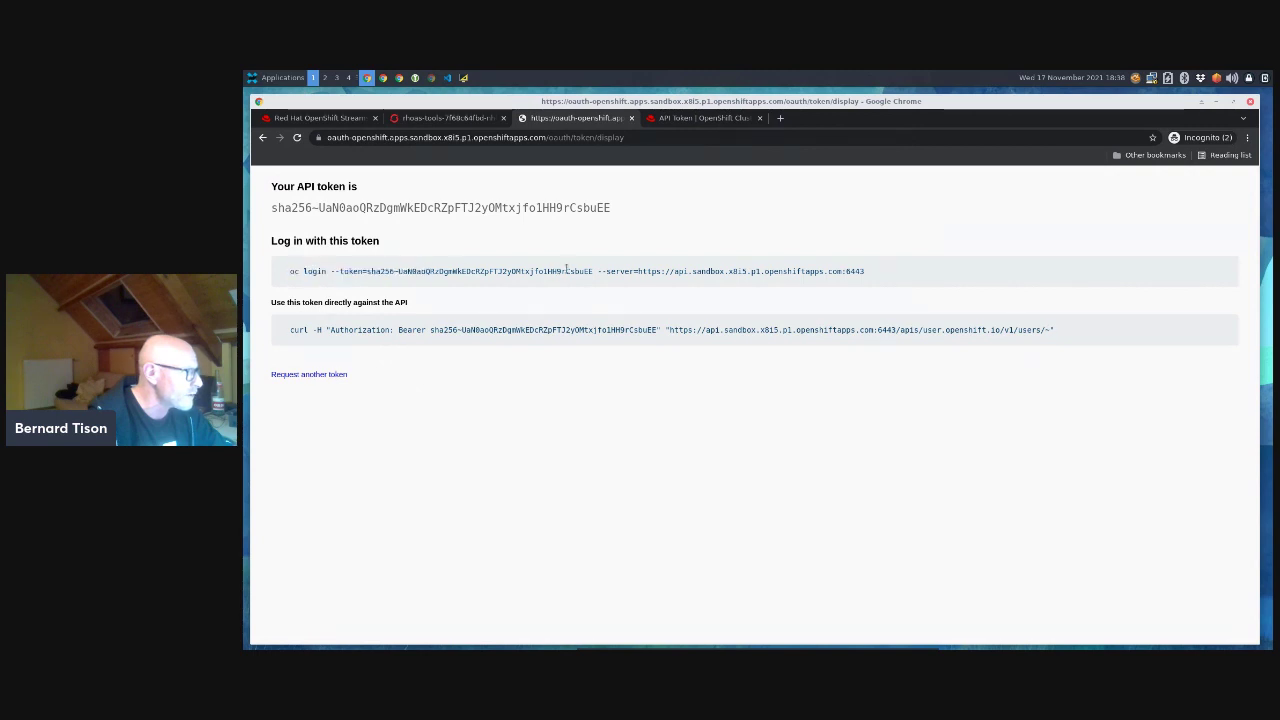
left_click_drag(290, 271, 986, 282)
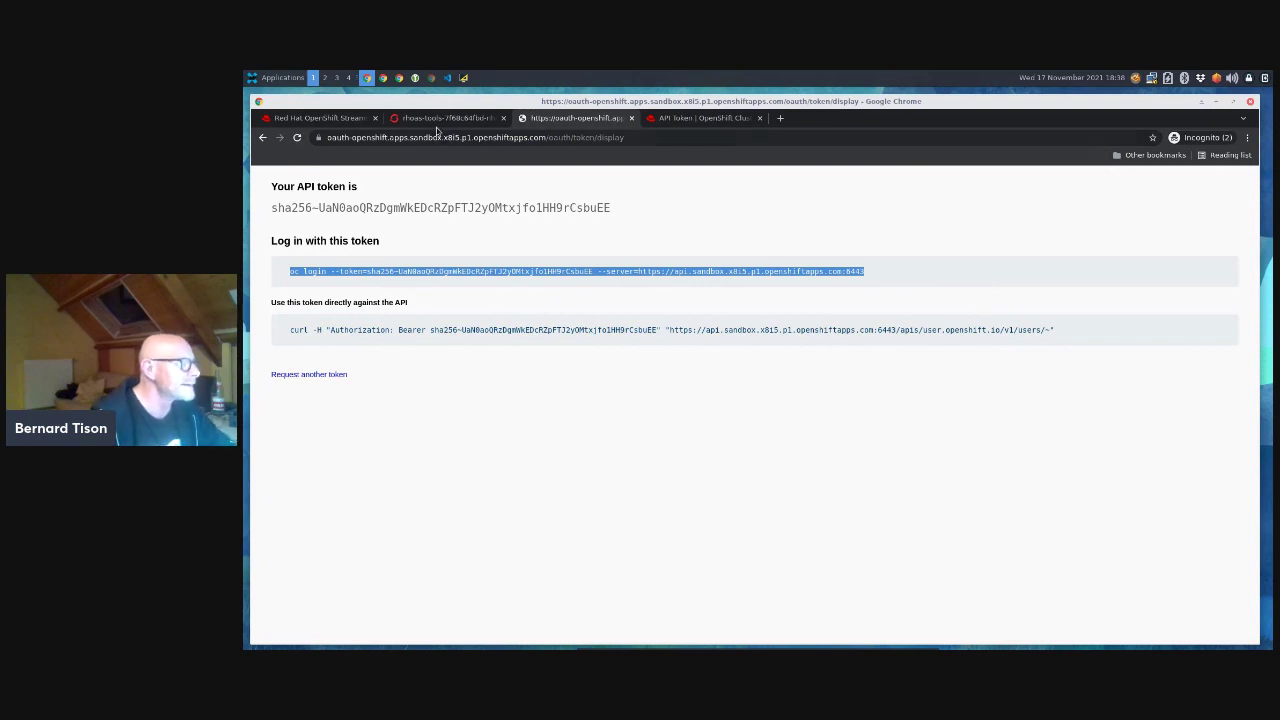
- Return to the pod terminal and run the copied oc login command with its API token and server address
left_click(440, 118)
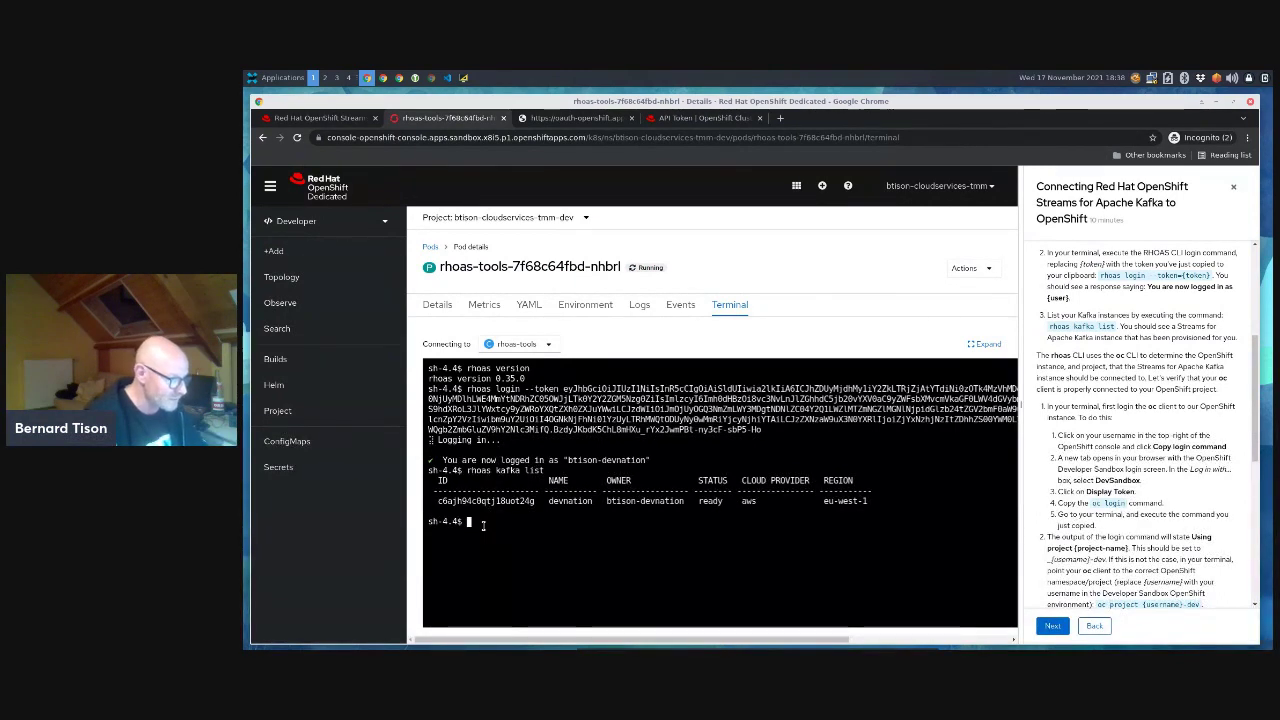
right_click(477, 523)
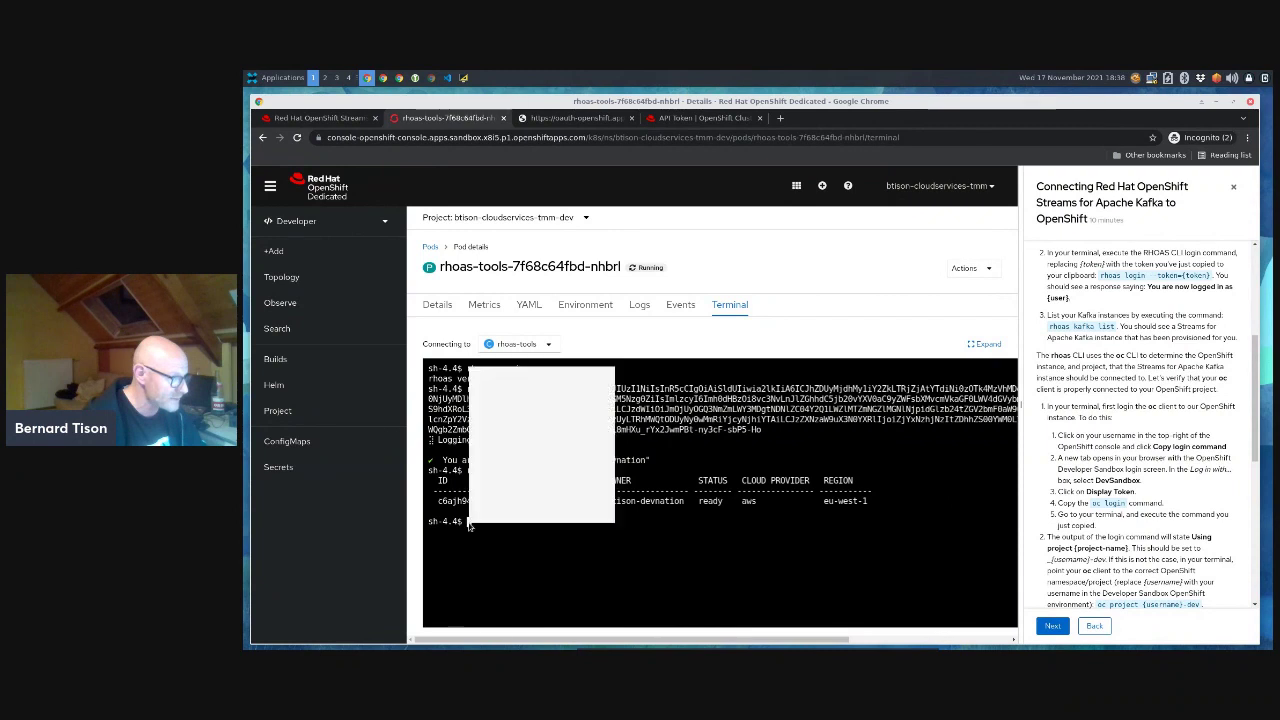
left_click(520, 435)
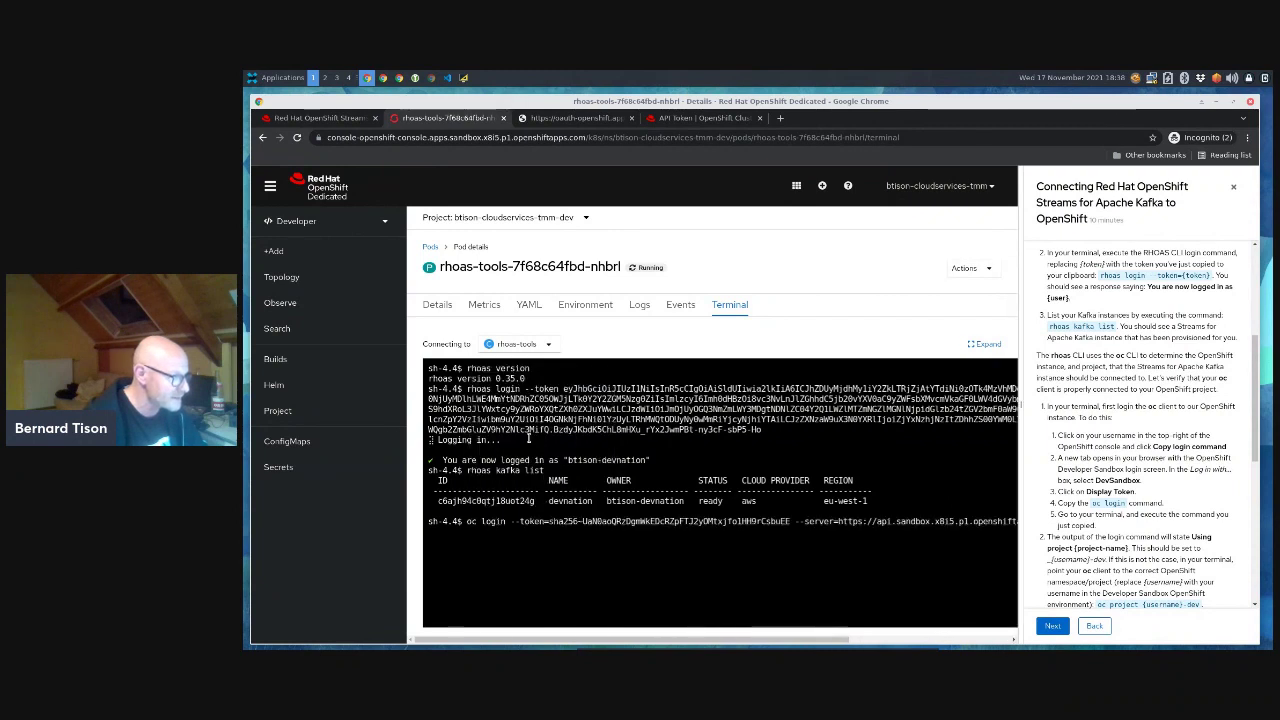
key("Return")
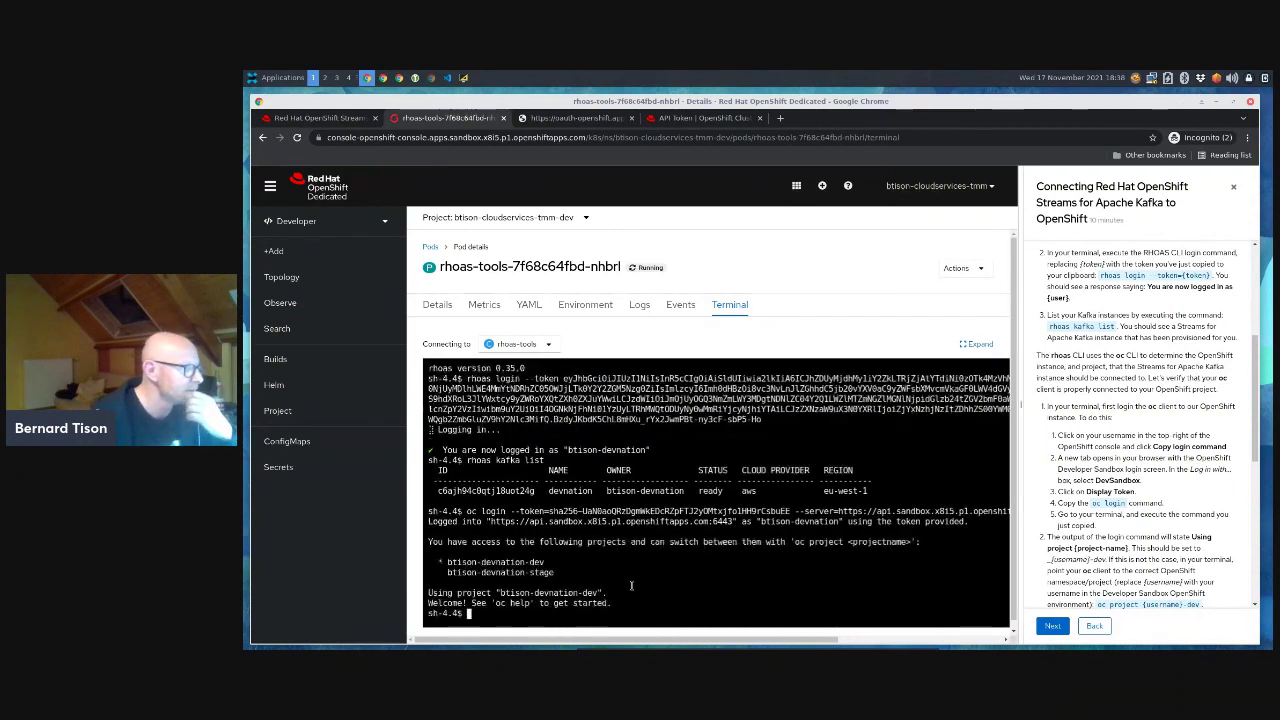
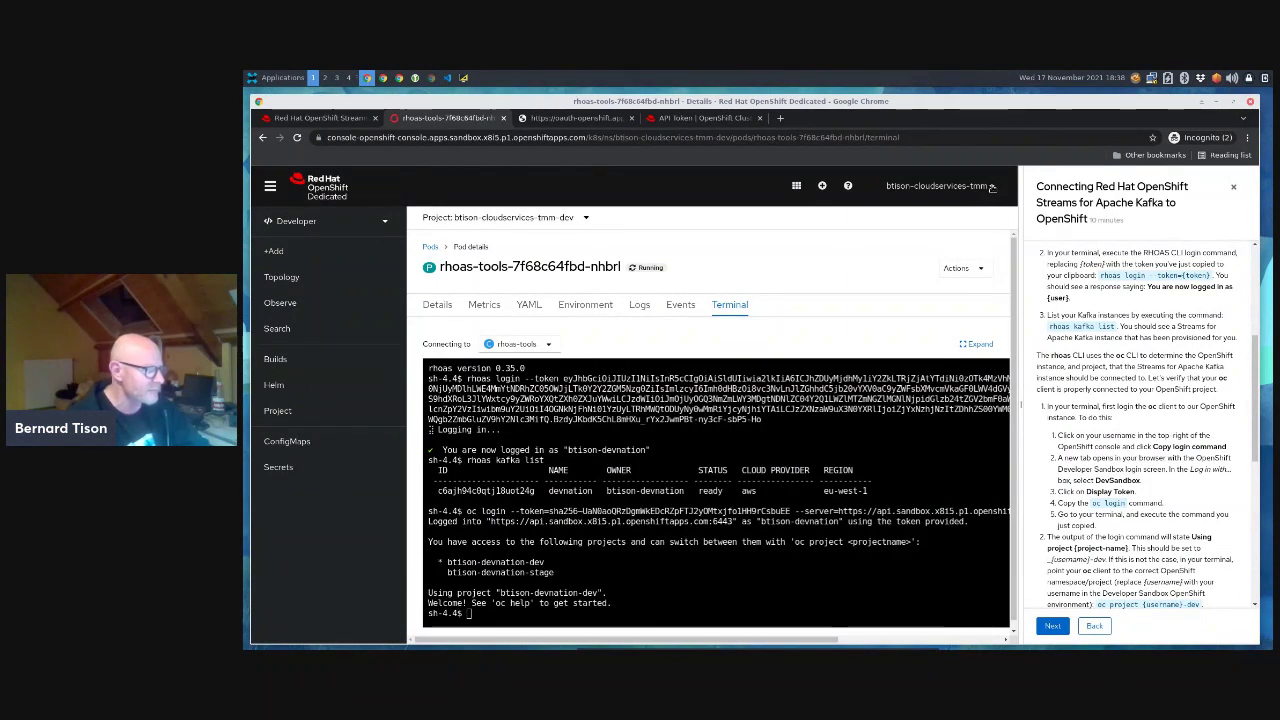
- Log out of the OpenShift console, log back in with DevSandbox and dismiss the Developer Perspective tour
left_click(992, 187)
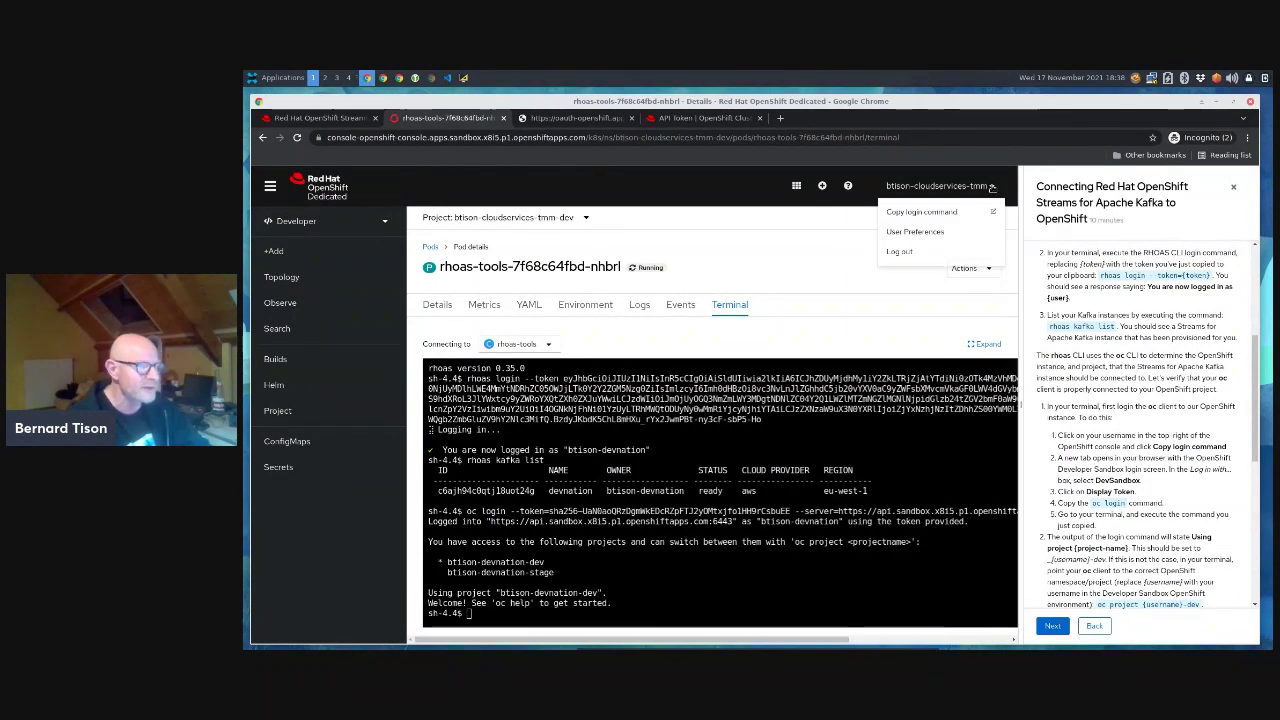
left_click(900, 252)
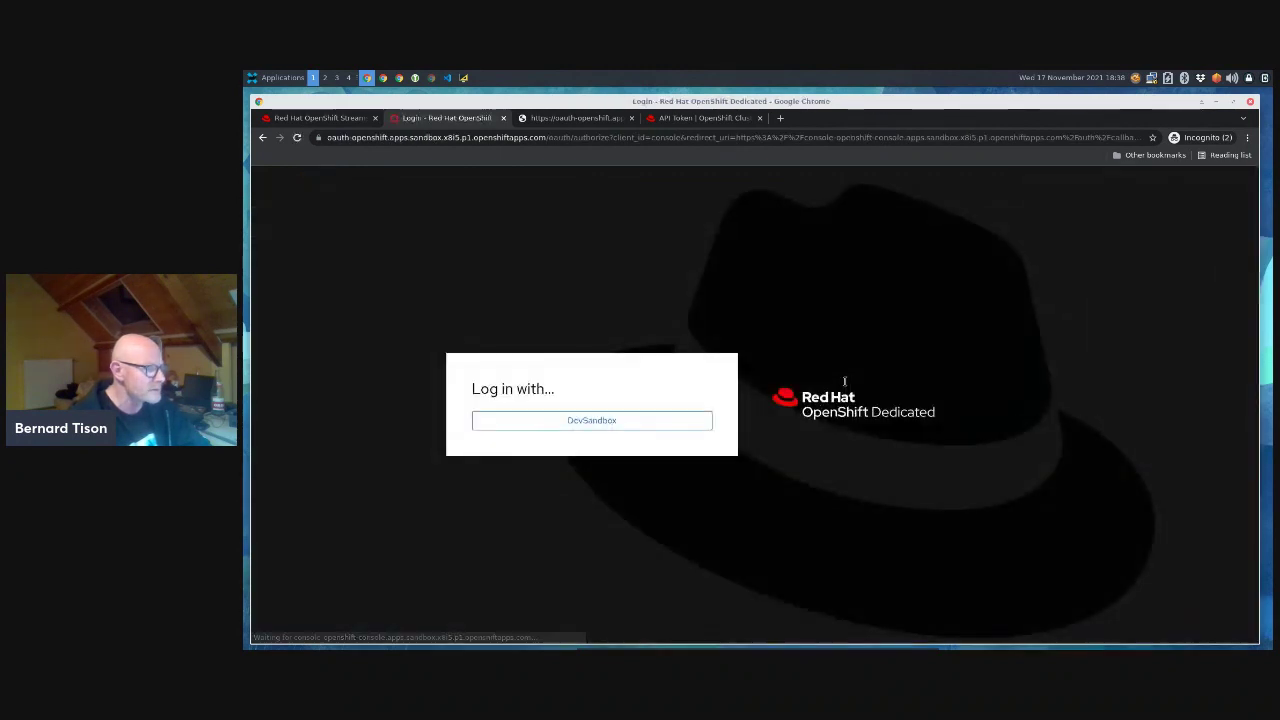
left_click(556, 421)
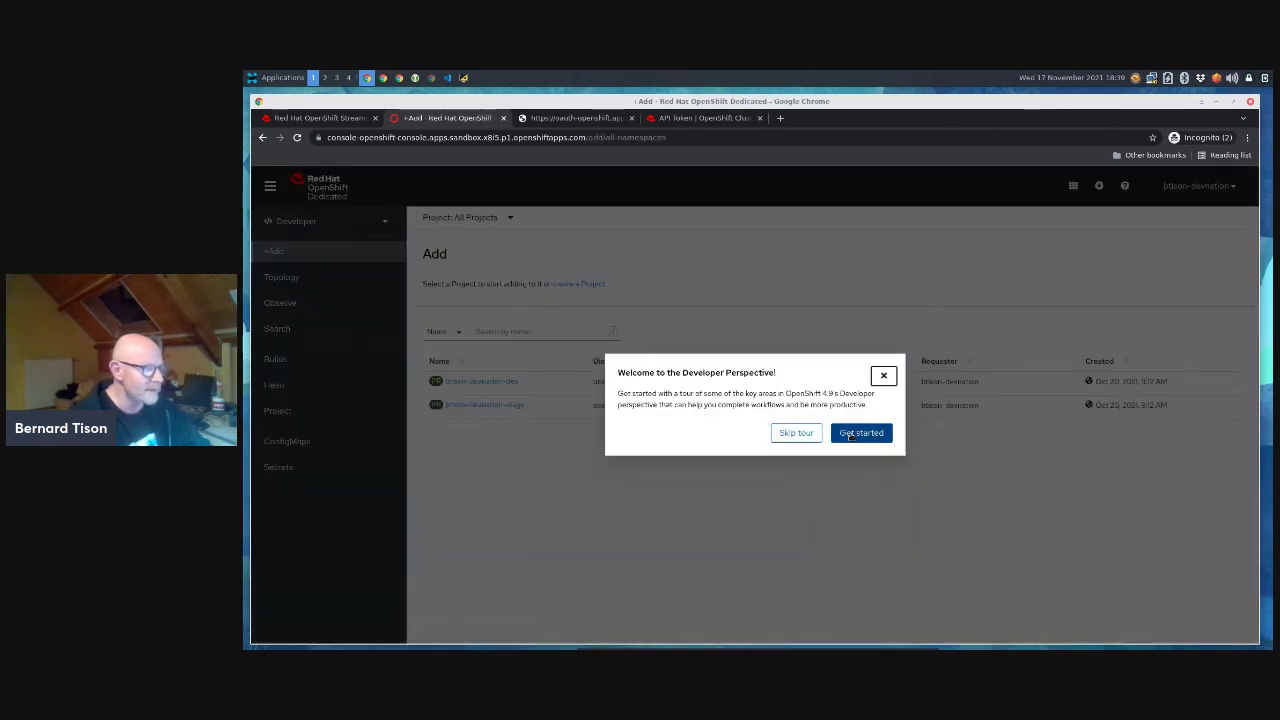
left_click(883, 377)
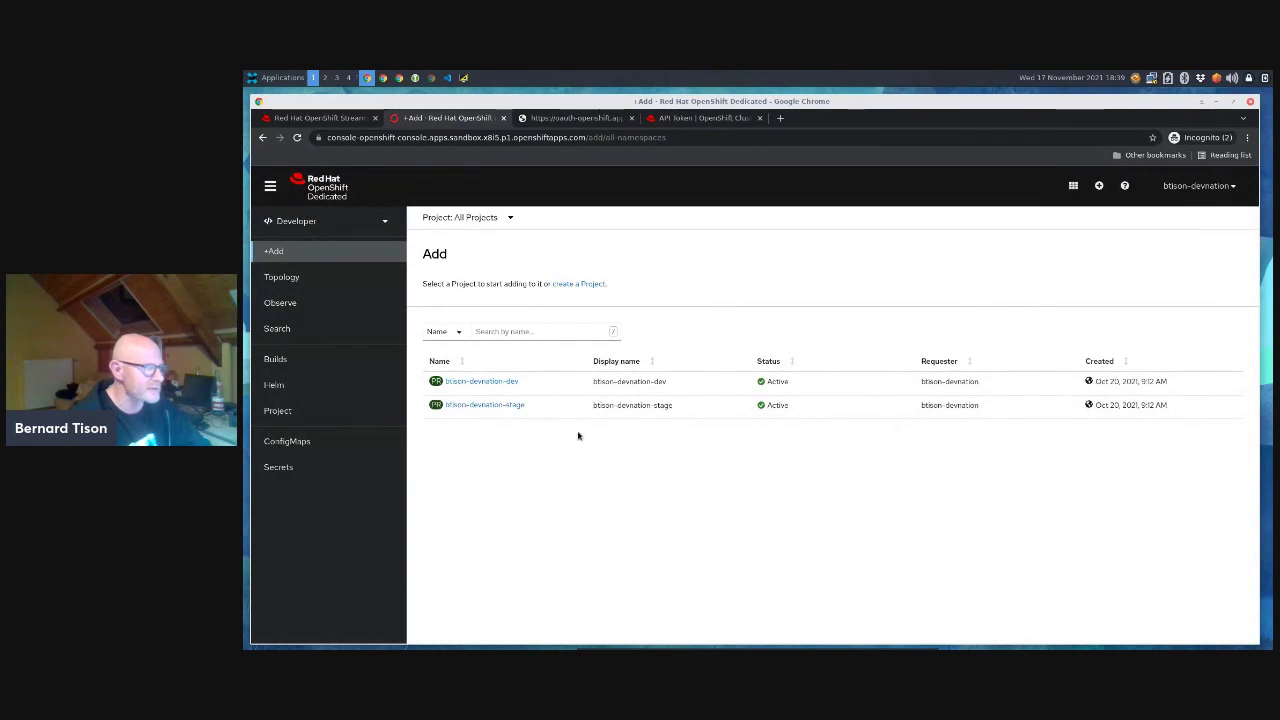
- Open the account's project ending in -dev and look at its topology
left_click(488, 382)
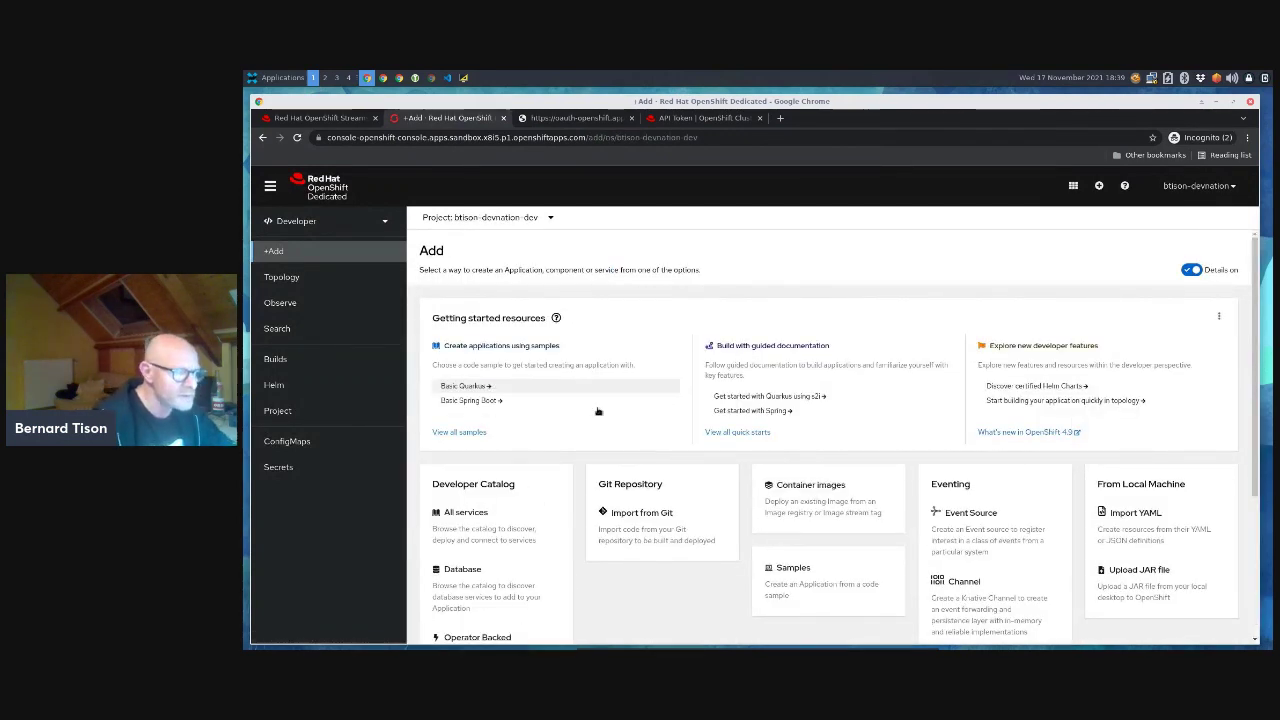
scroll(843, 490, "down", 1)
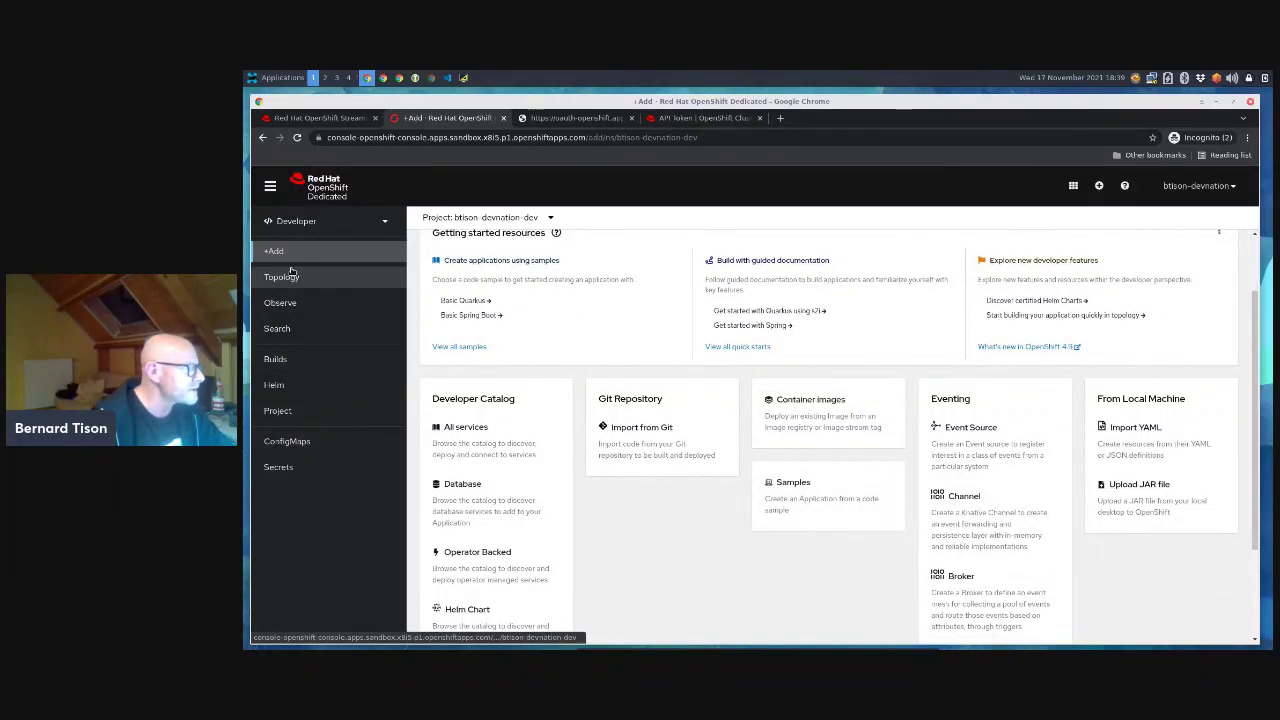
left_click(283, 280)
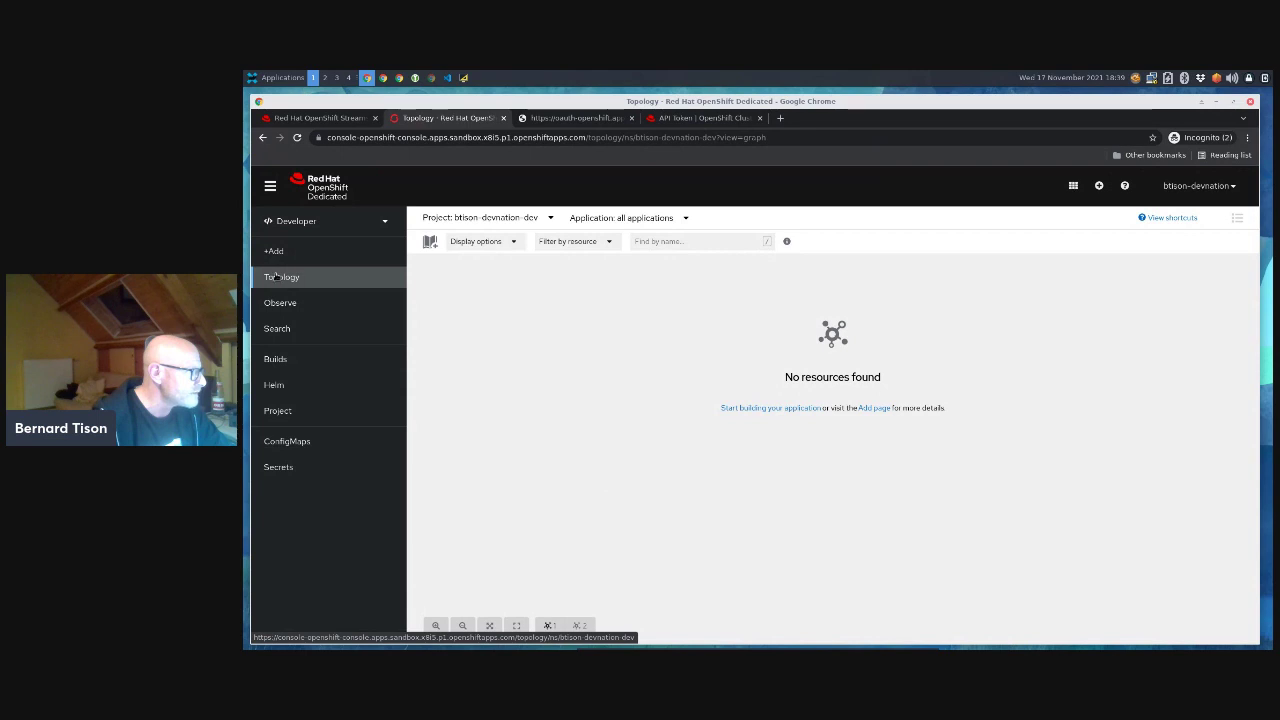
- Open the full list of quick starts from the Add page and filter it by the keyword kafka
left_click(275, 252)
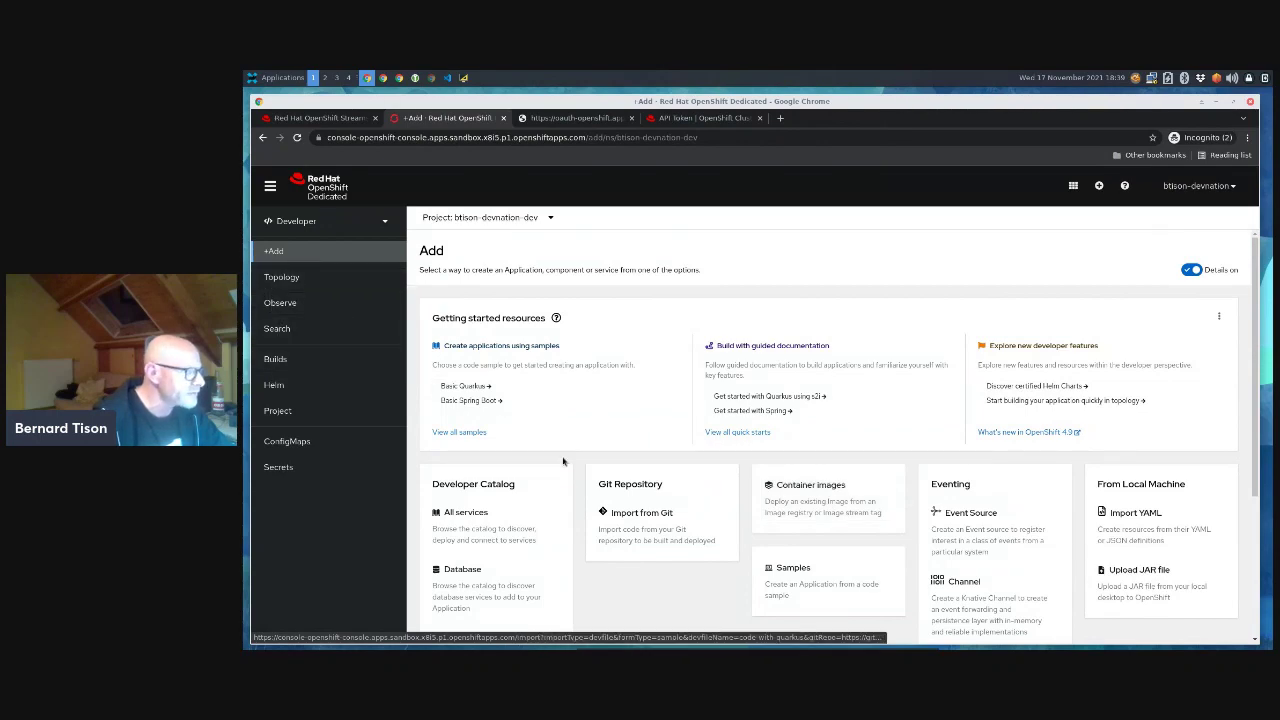
left_click(750, 432)
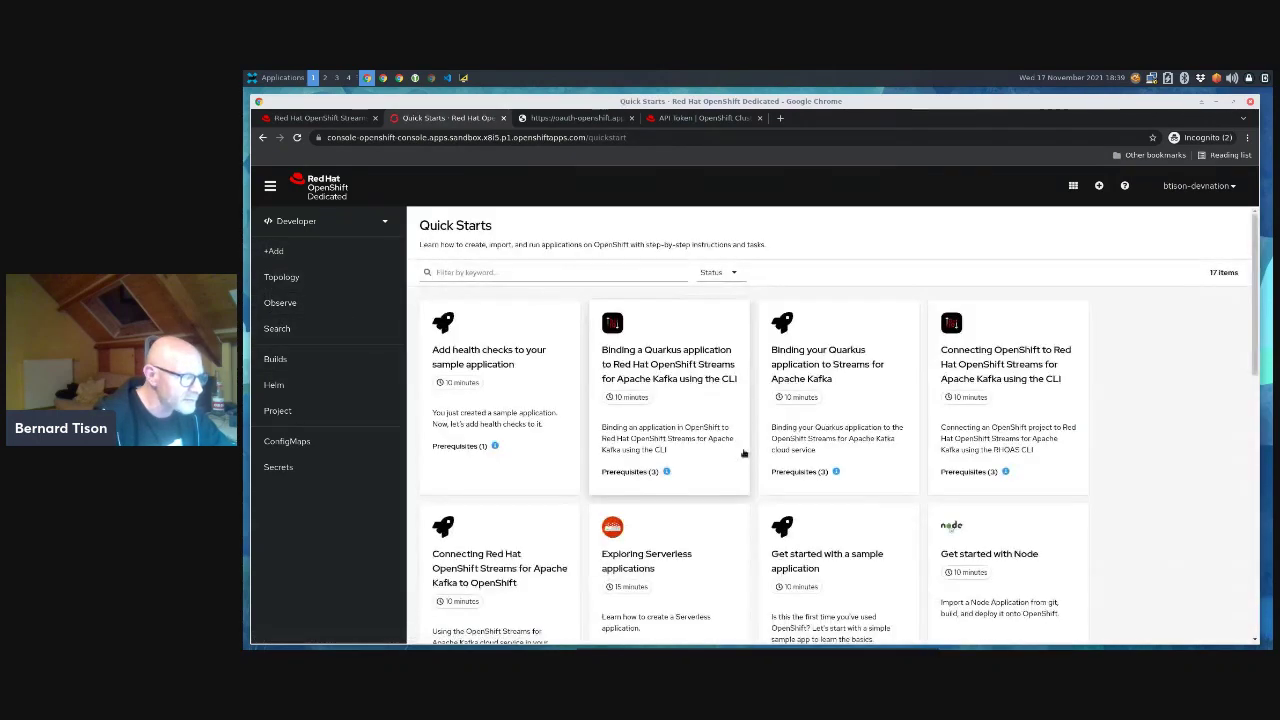
scroll(745, 460, "down", 2)
scroll(746, 502, "up", 2)
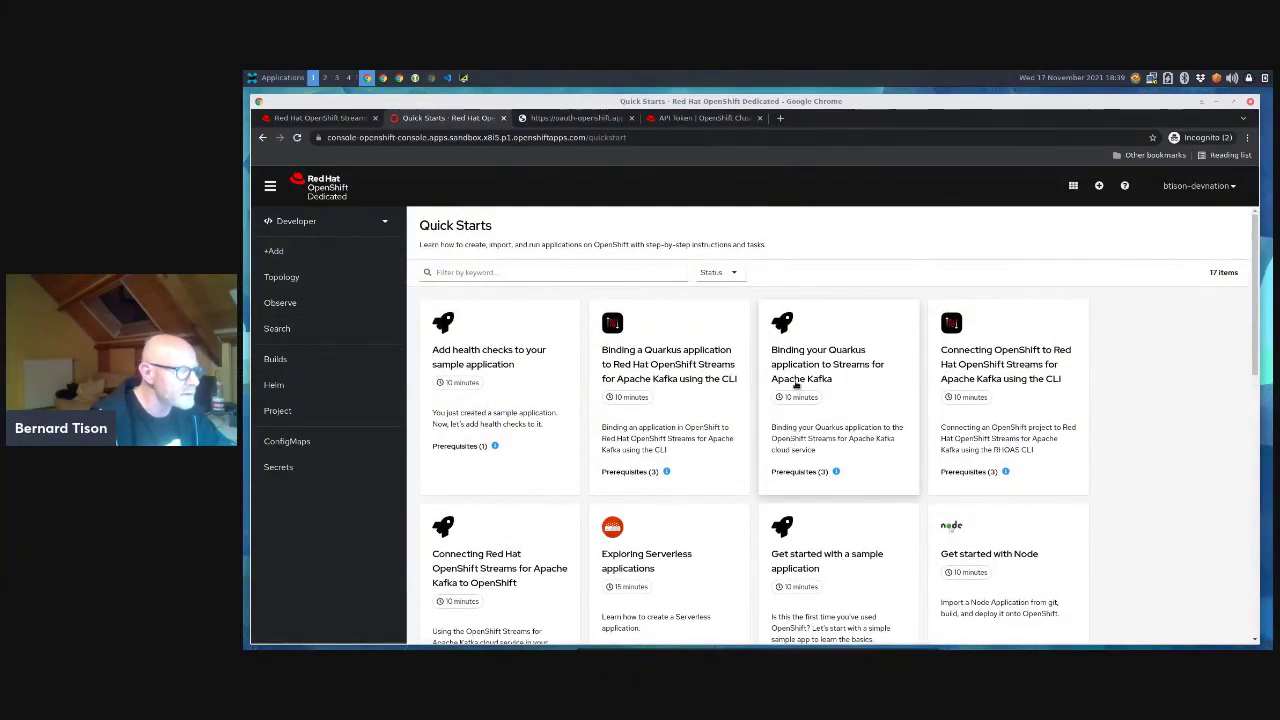
scroll(632, 397, "down", 2)
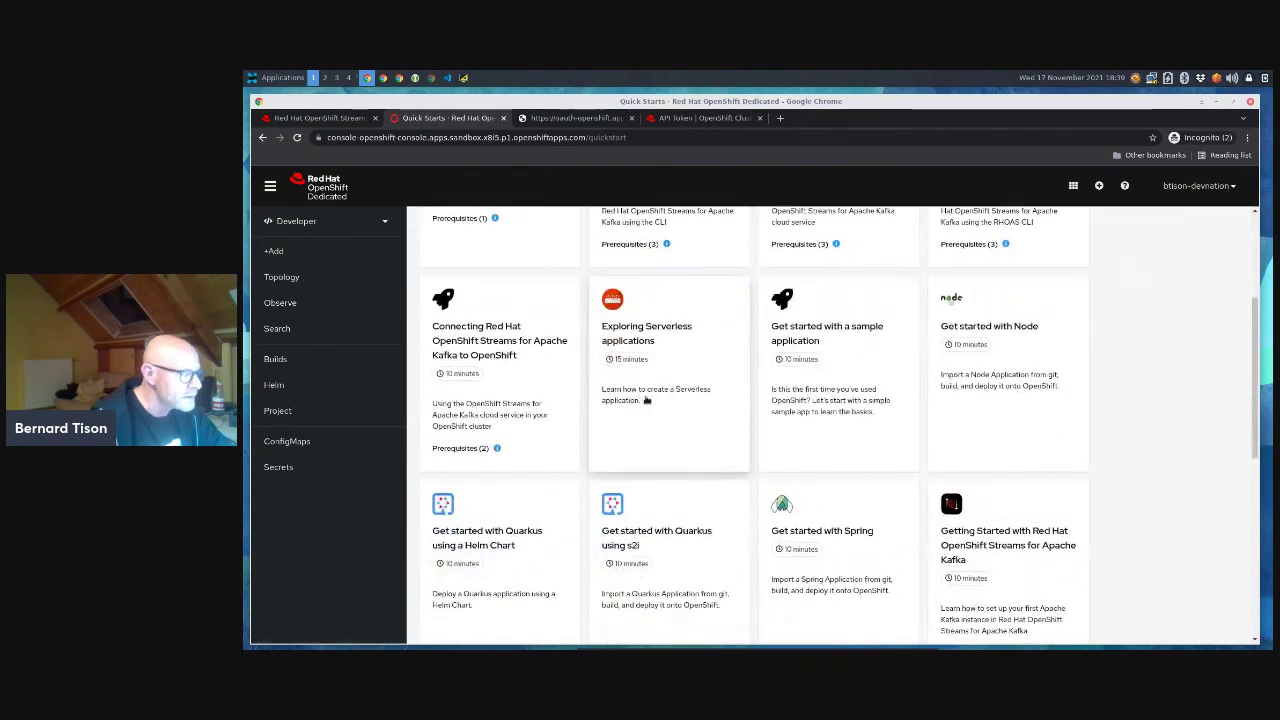
scroll(709, 394, "up", 2)
left_click(484, 274)
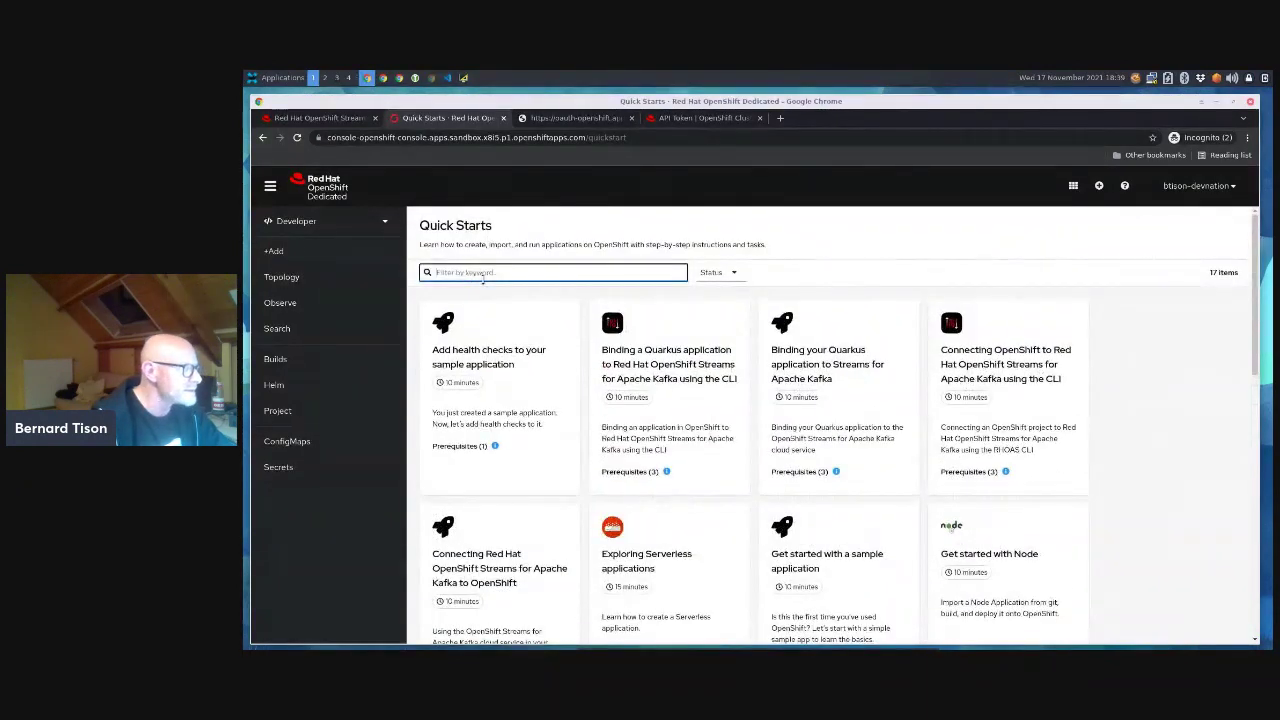
type("kafka")
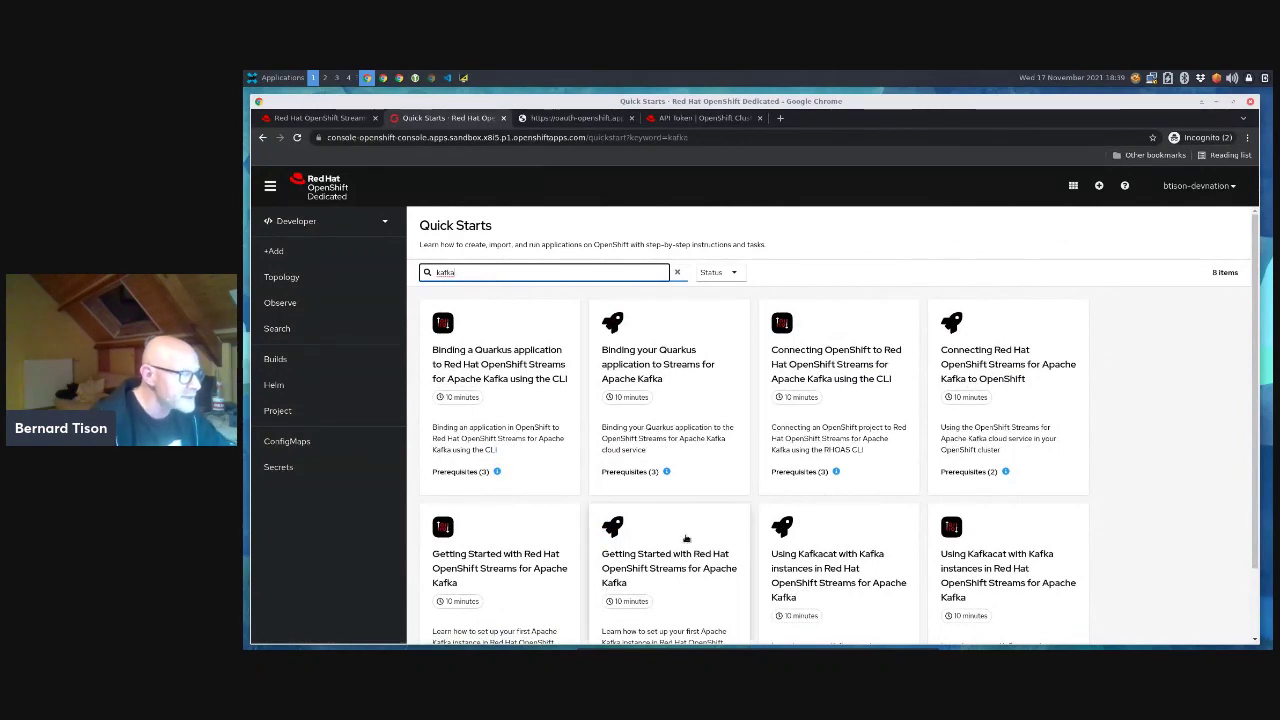
- Open and start the quick start Connecting Red Hat OpenShift Streams for Apache Kafka to OpenShift
scroll(686, 539, "down", 2)
left_click(1008, 284)
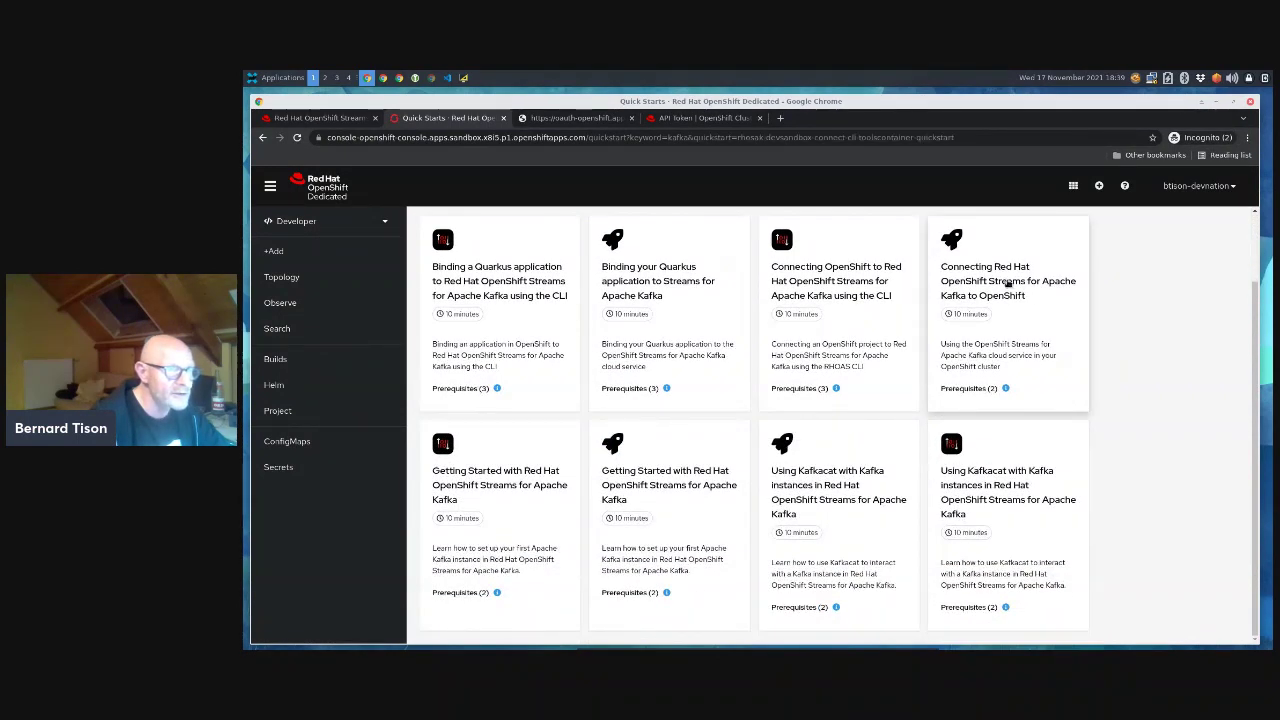
left_click(1088, 388)
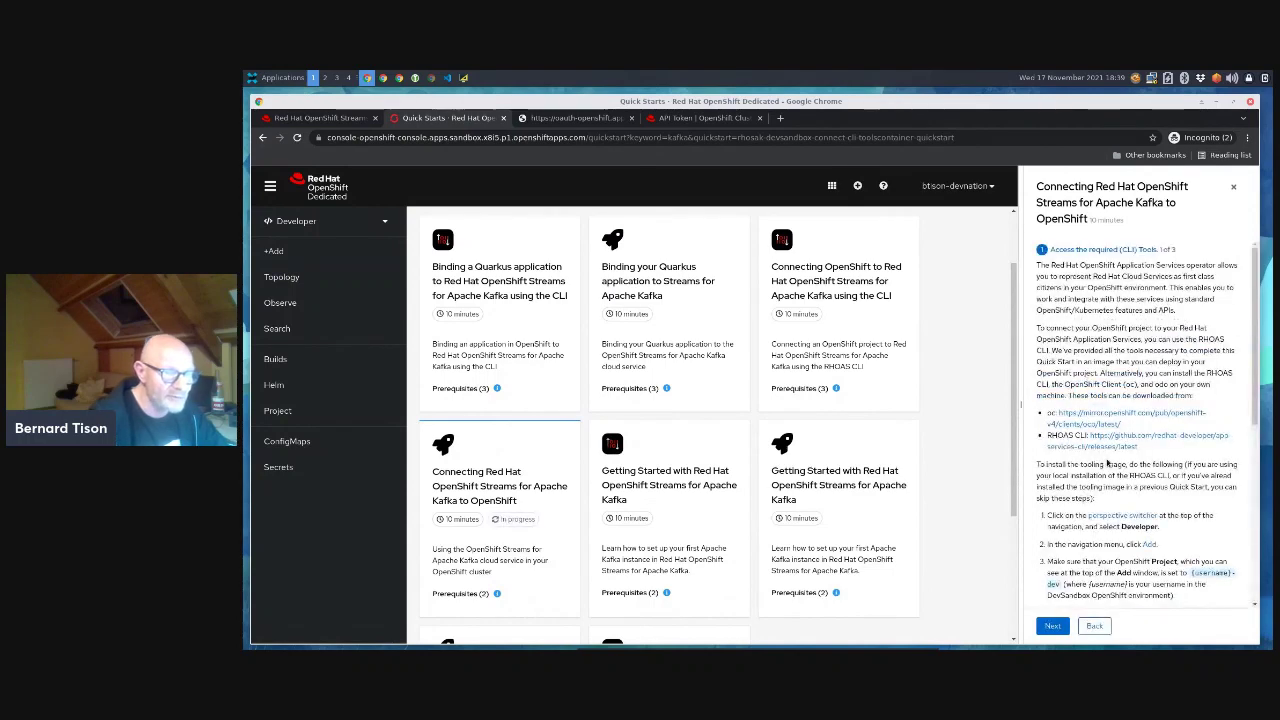
- Begin deploying a container image in the project, using quay.io/rhosak/rhoas-tools from the quick start as the external registry image name
scroll(1107, 462, "down", 3)
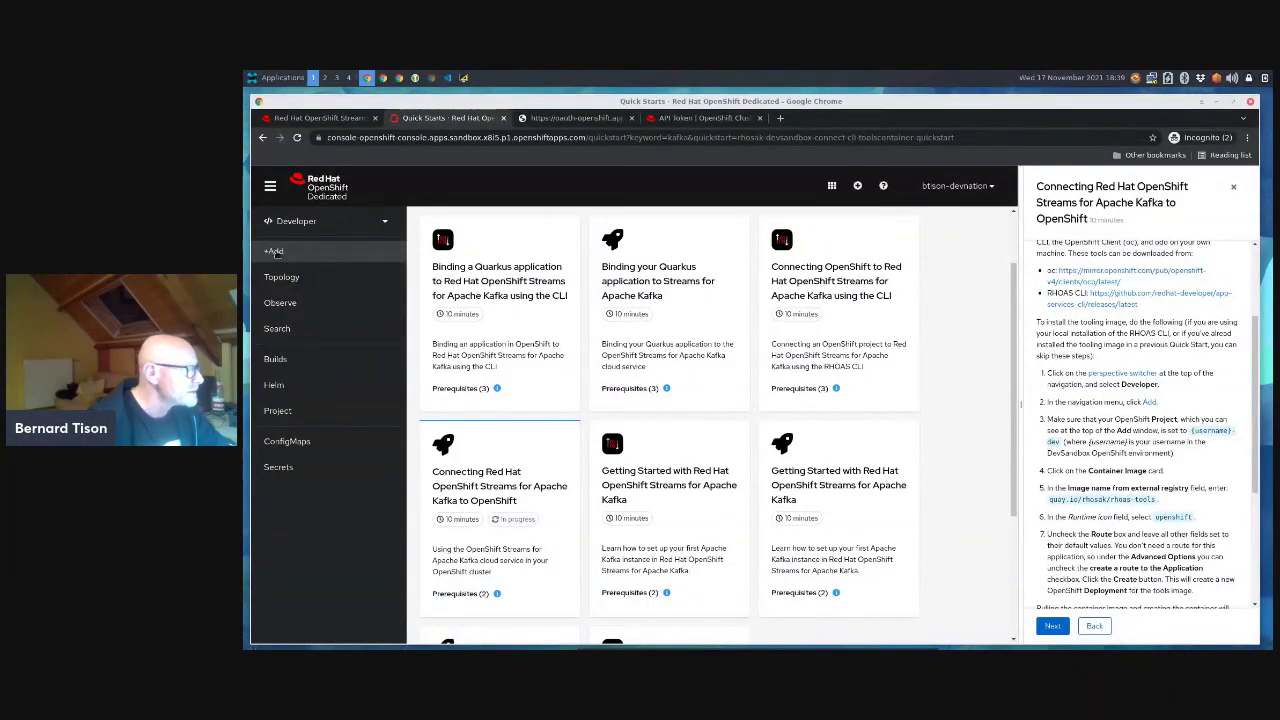
left_click(276, 253)
left_click(896, 512)
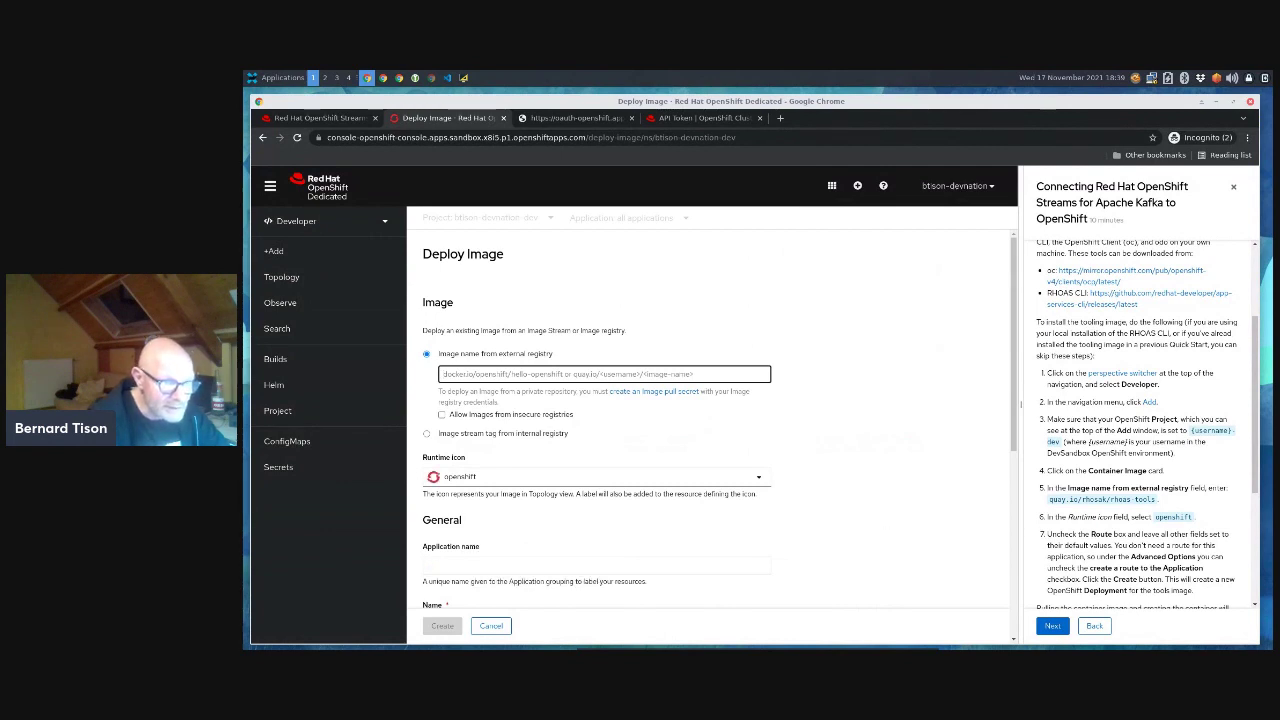
left_click(1050, 499)
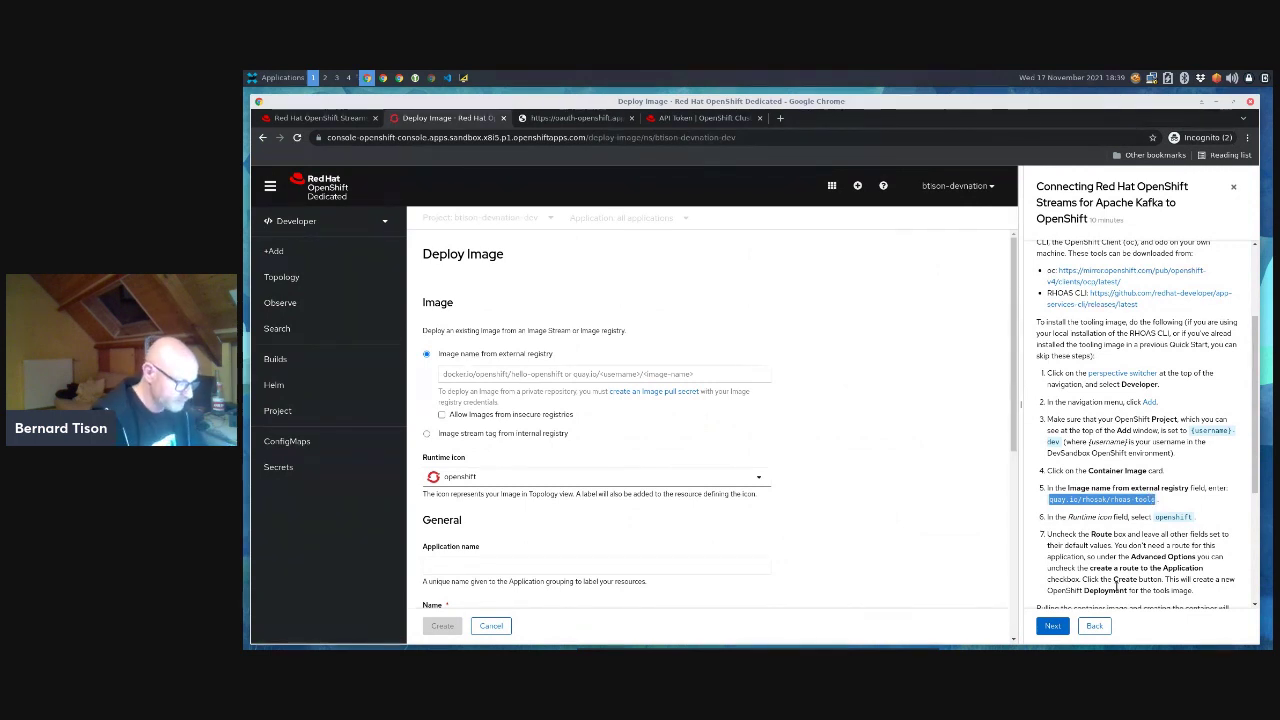
left_click(497, 375)
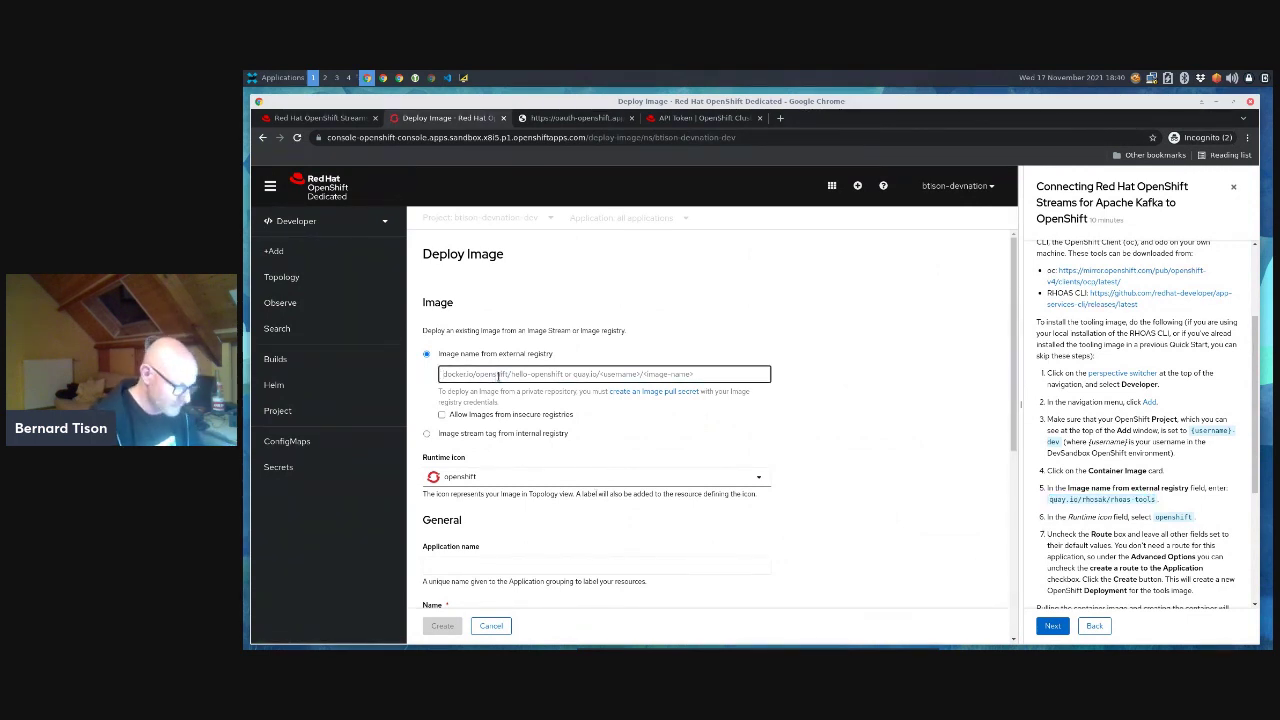
type("quay.io/rhosak/rhoas-tools")
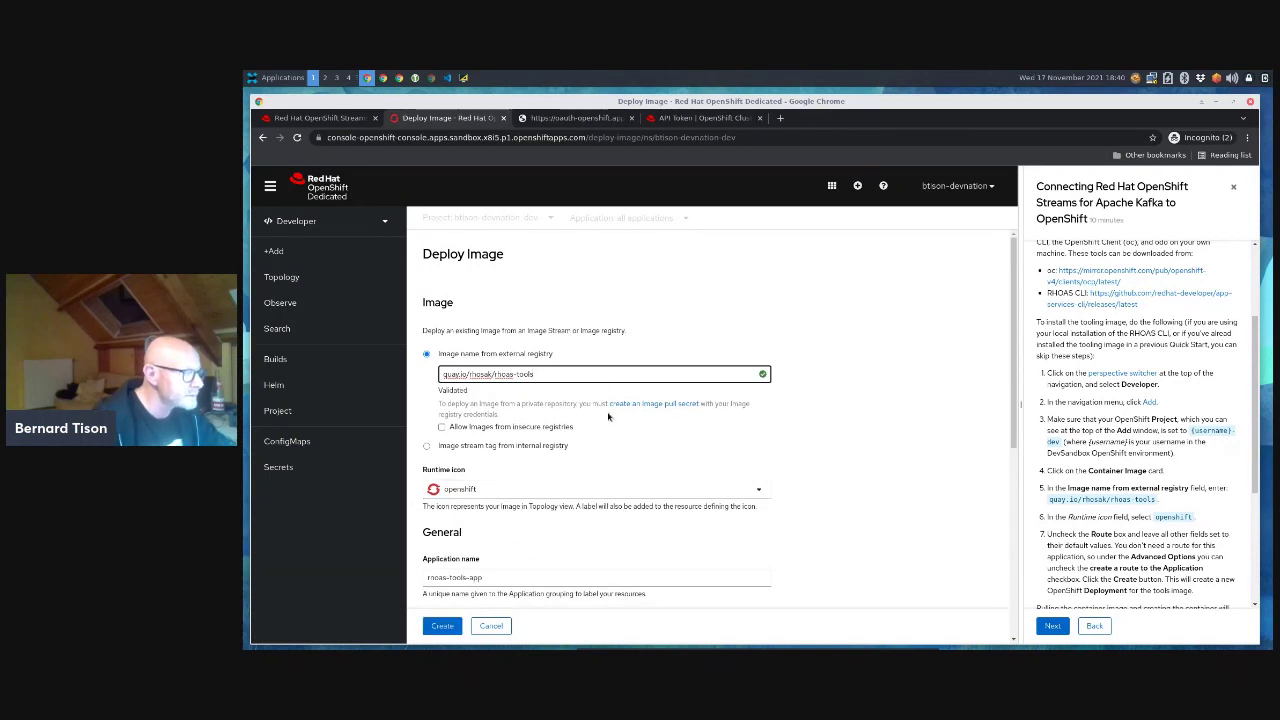
- Create the rhoas-tools Deployment without a route to the application
scroll(599, 418, "down", 5)
scroll(475, 538, "down", 1)
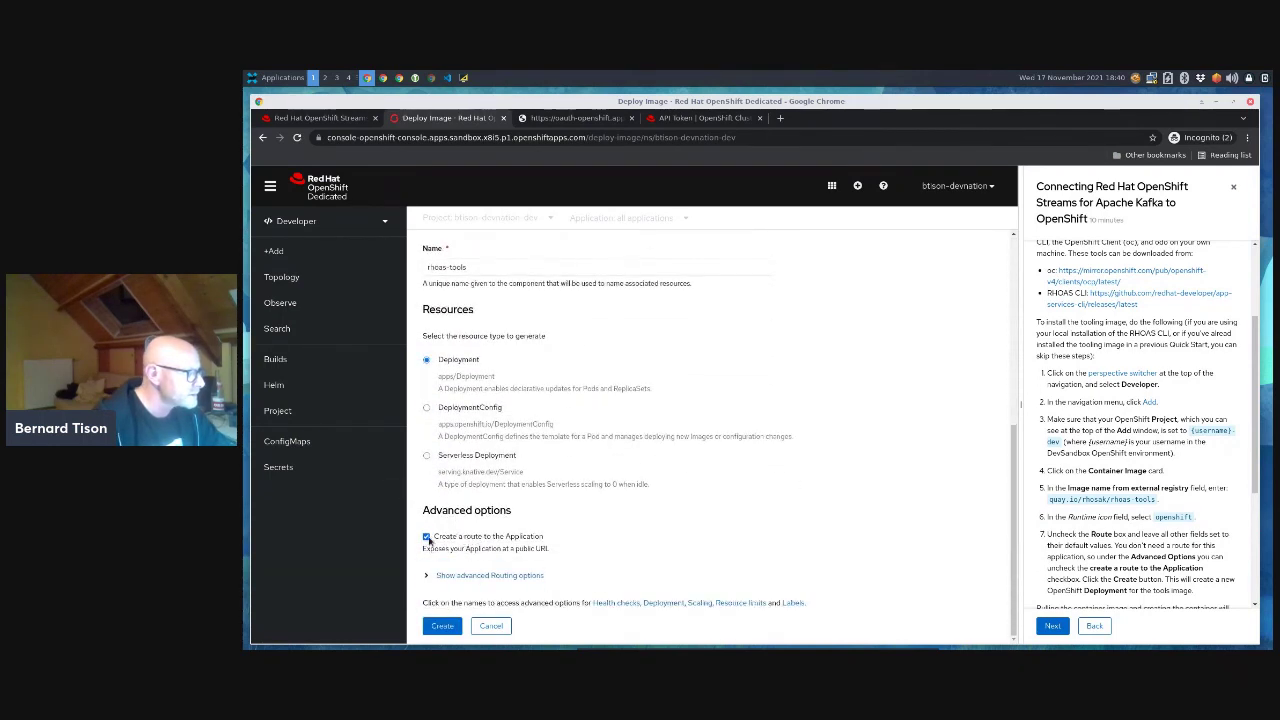
left_click(441, 624)
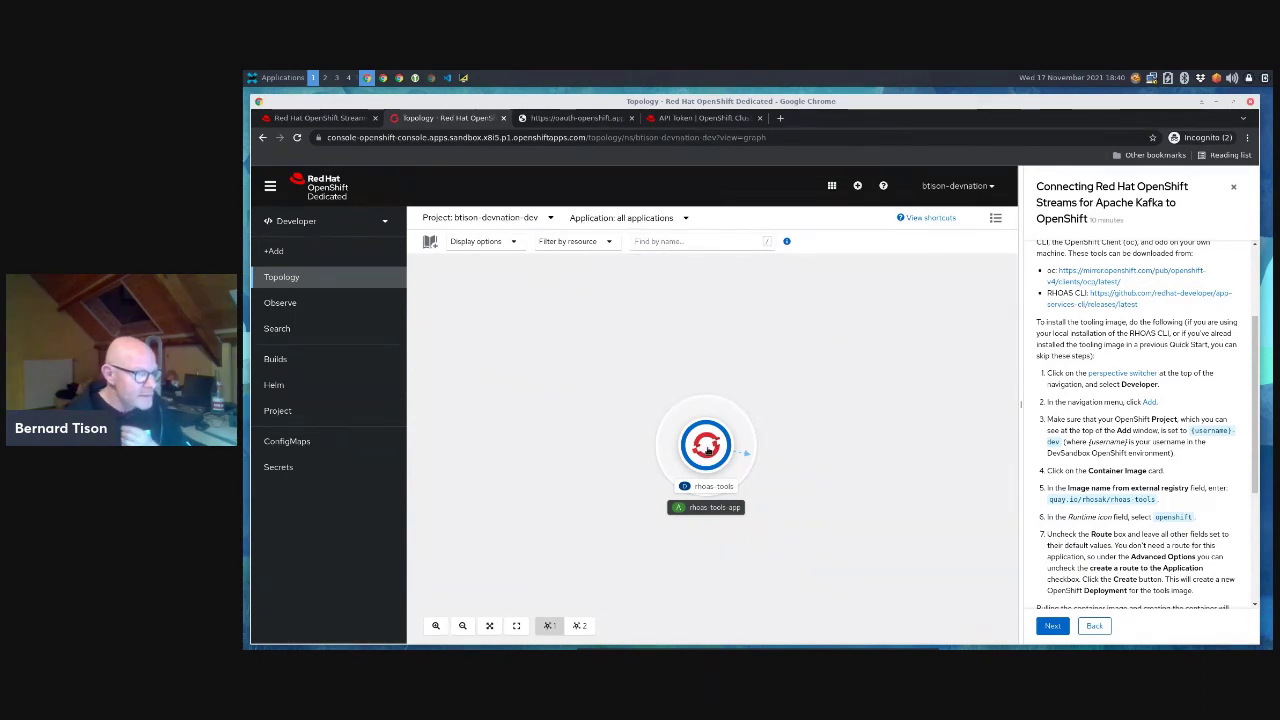
- Open the terminal of the running pod of the rhoas-tools deployment from the topology
left_click(705, 445)
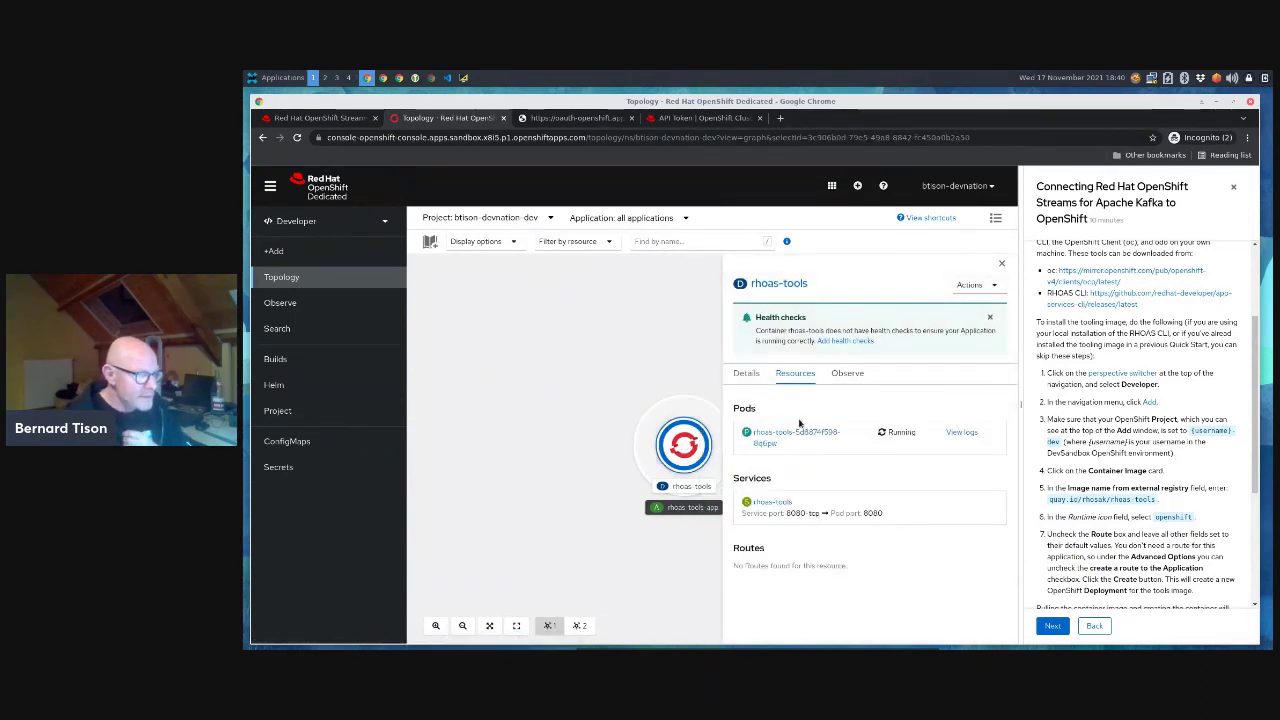
left_click(797, 432)
left_click(729, 304)
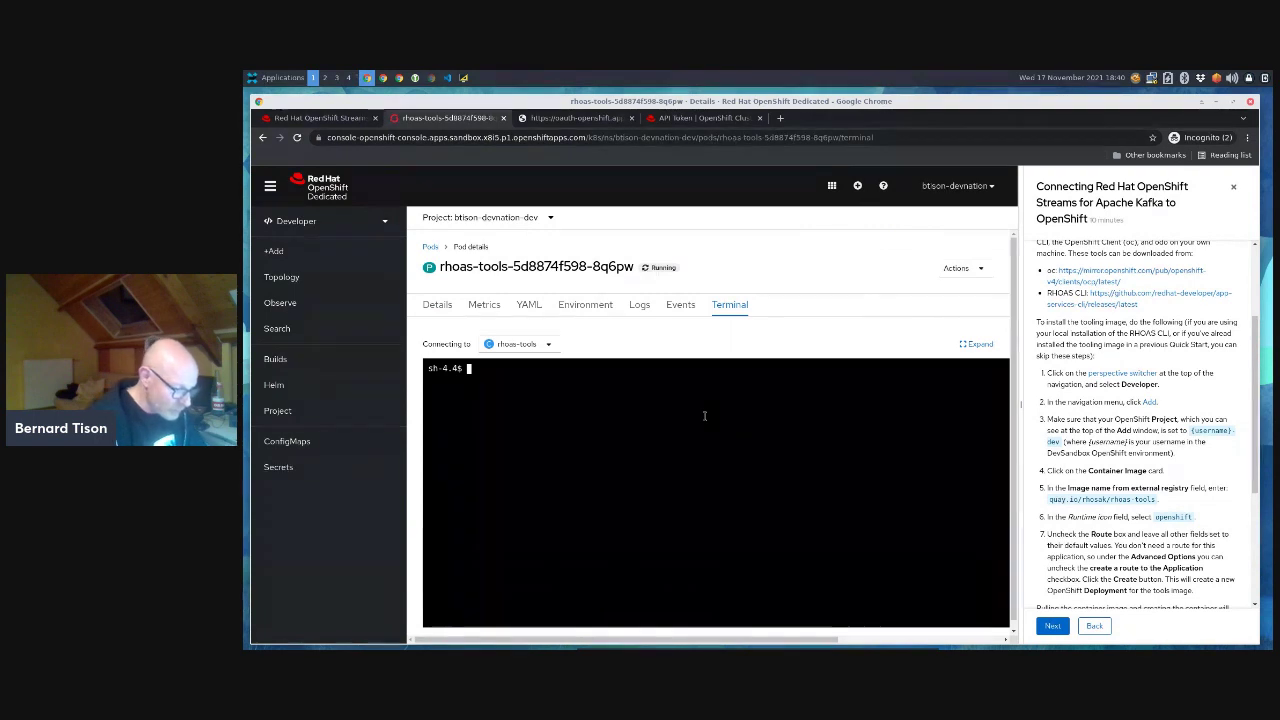
- Log in to the rhoas CLI in the pod terminal with rhoas login --token and the API token copied from the OpenShift Cluster Manager page
type("rhoas login --tok")
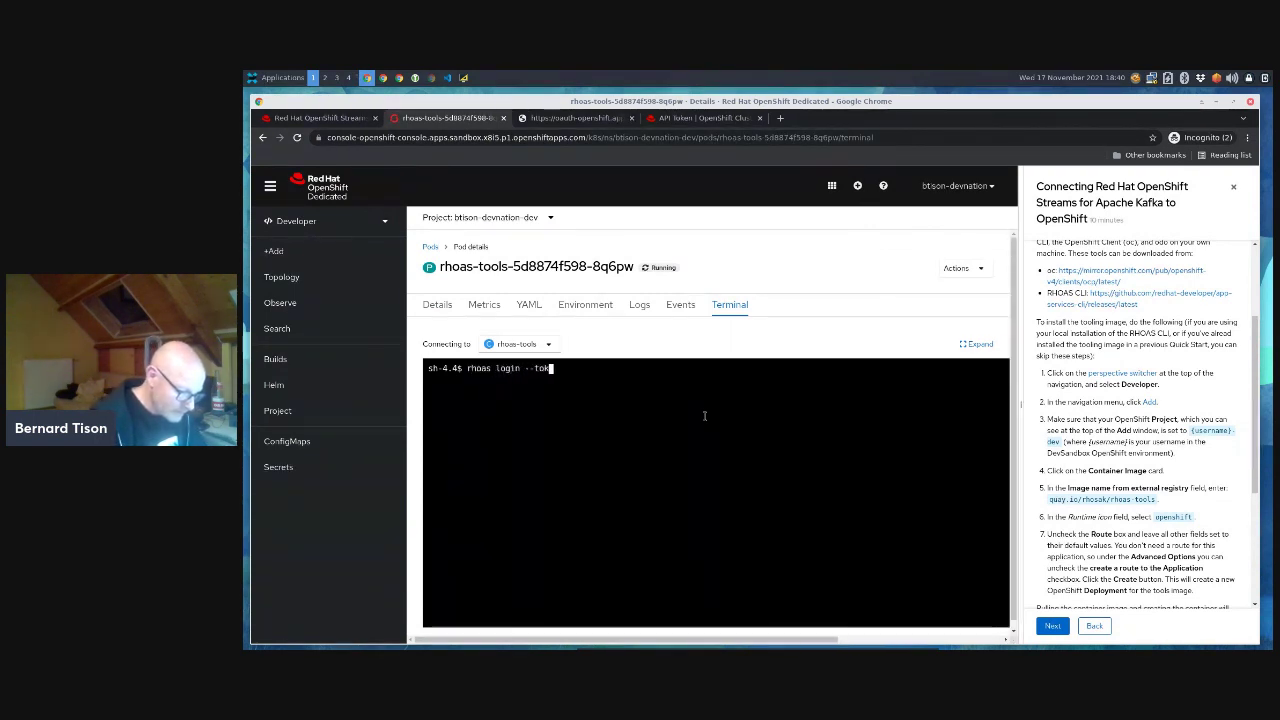
type("en")
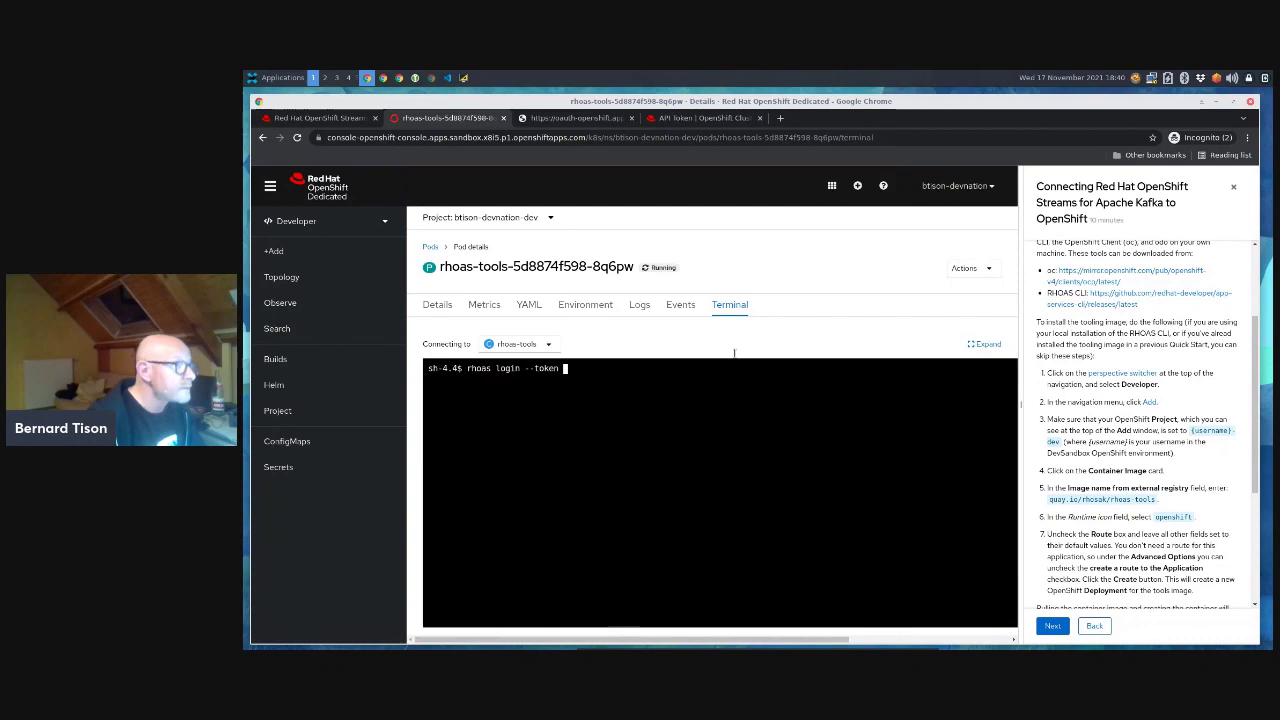
left_click(591, 119)
left_click(670, 118)
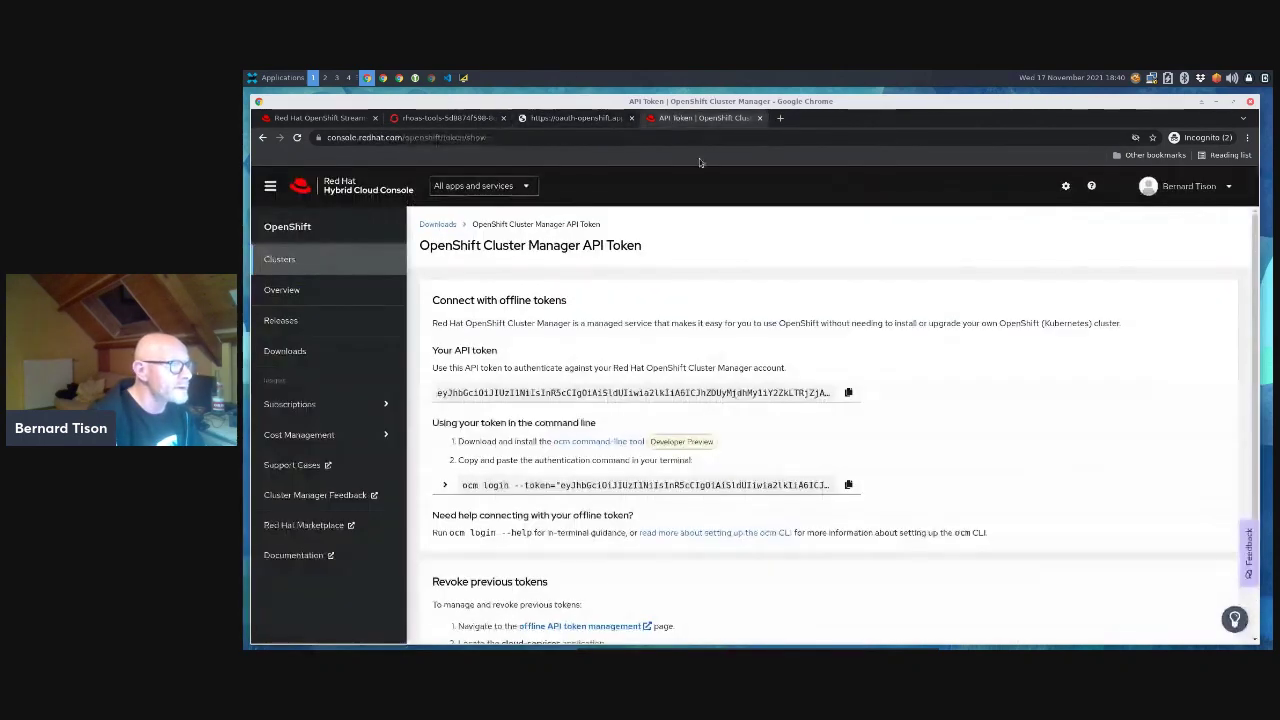
left_click(848, 392)
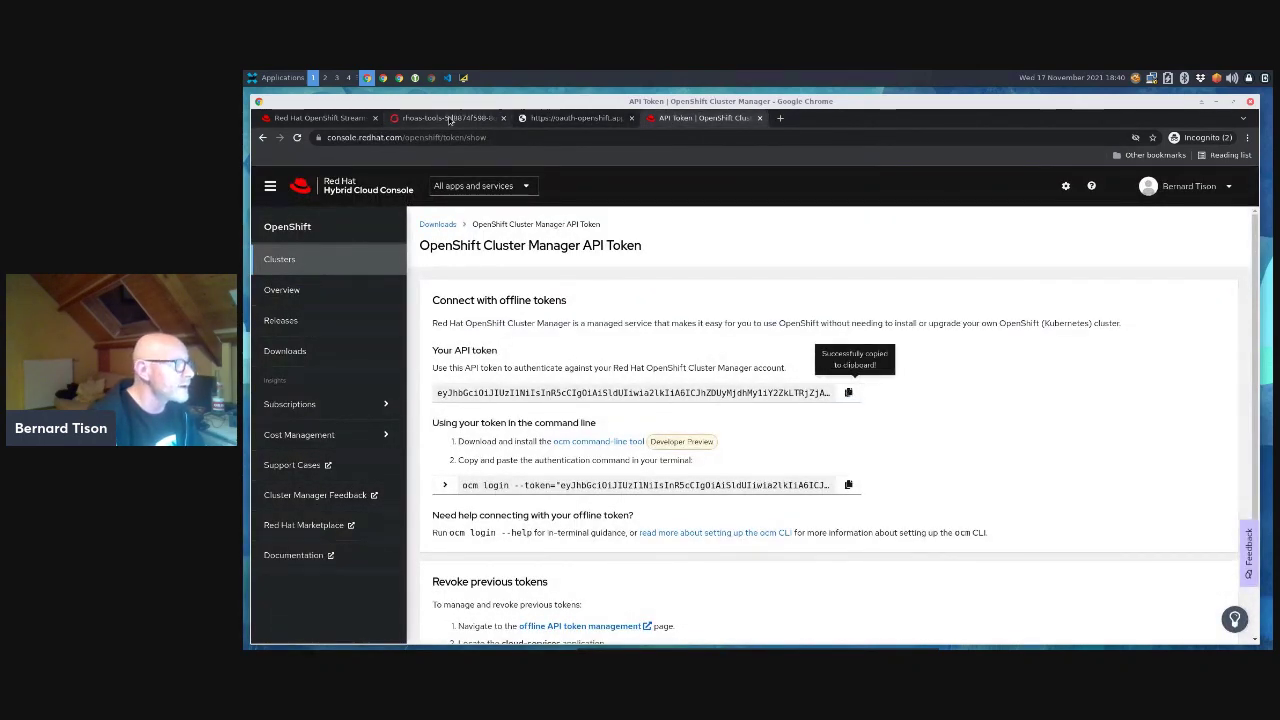
left_click(447, 118)
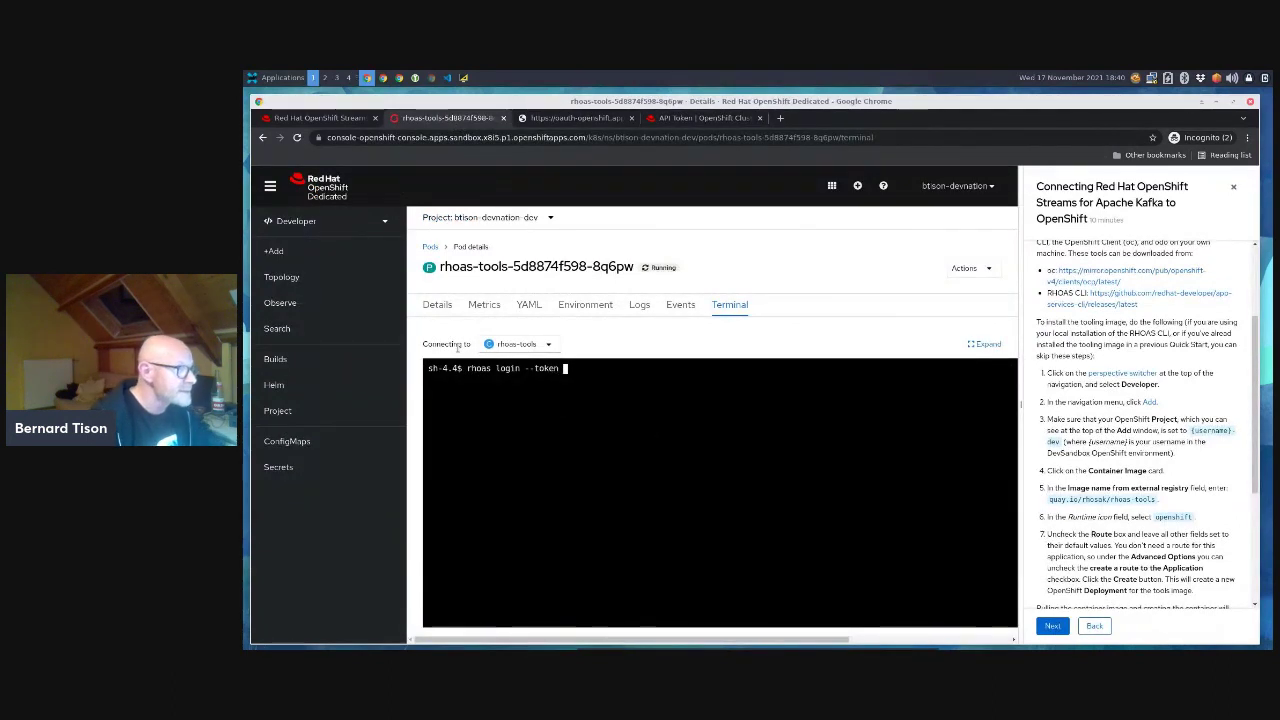
right_click(565, 368)
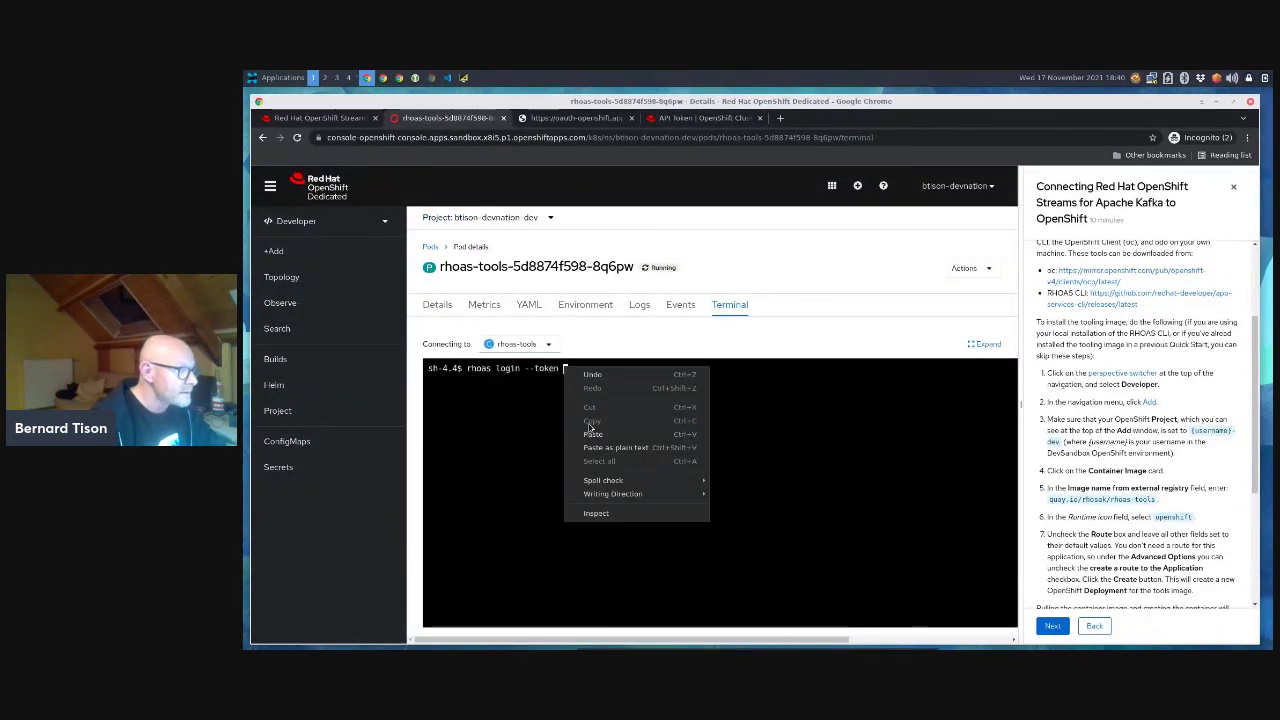
left_click(592, 434)
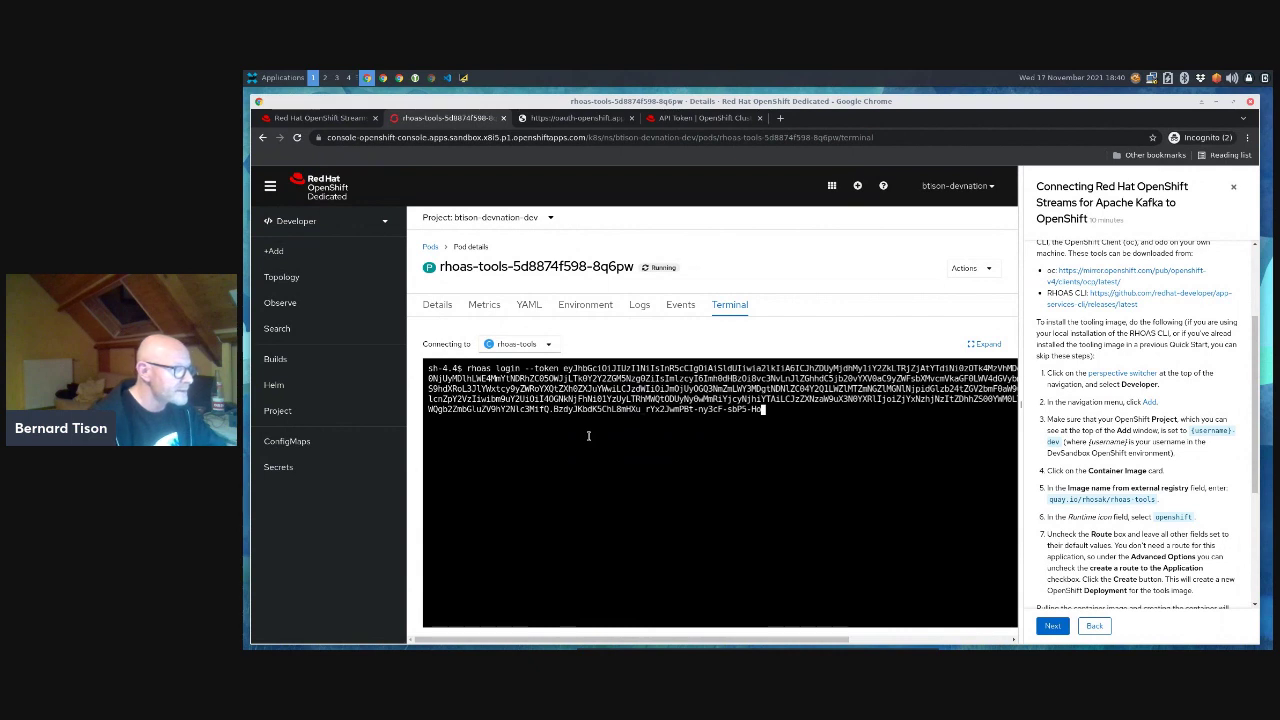
key("Return")
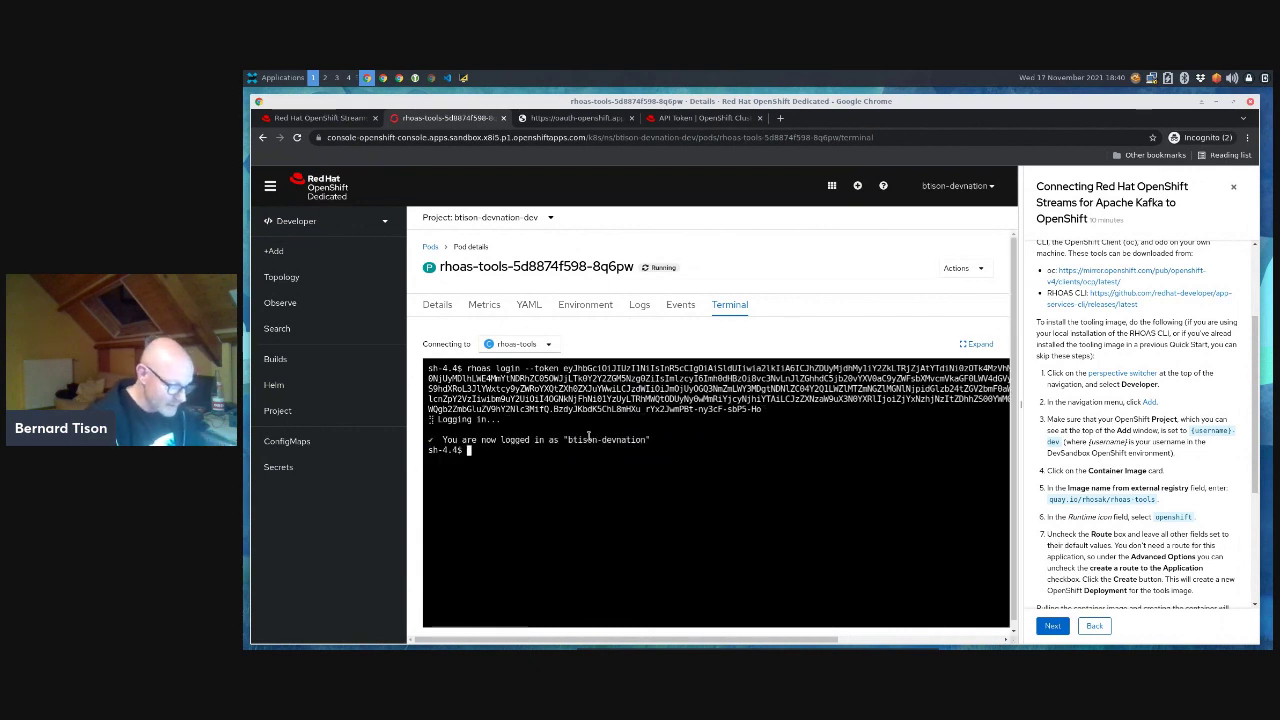
- List the account's Kafka instances in the pod terminal with rhoas kafka list
type("rhoas")
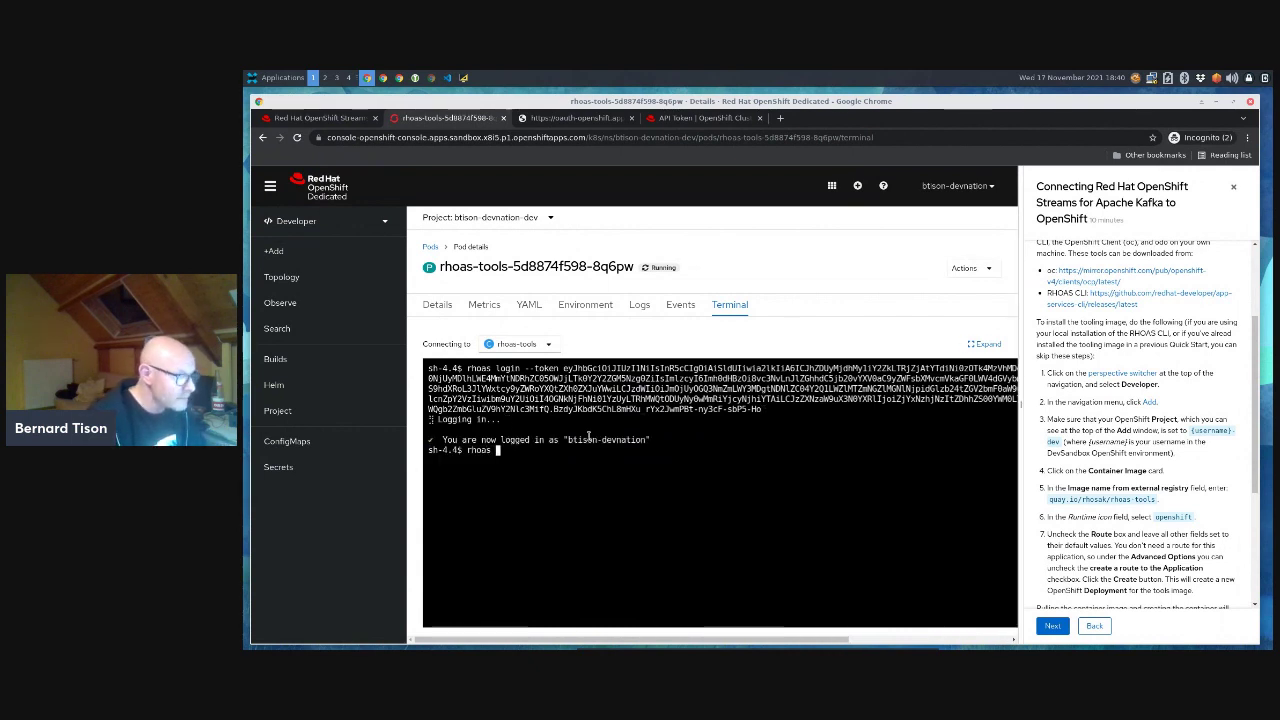
type(" ka")
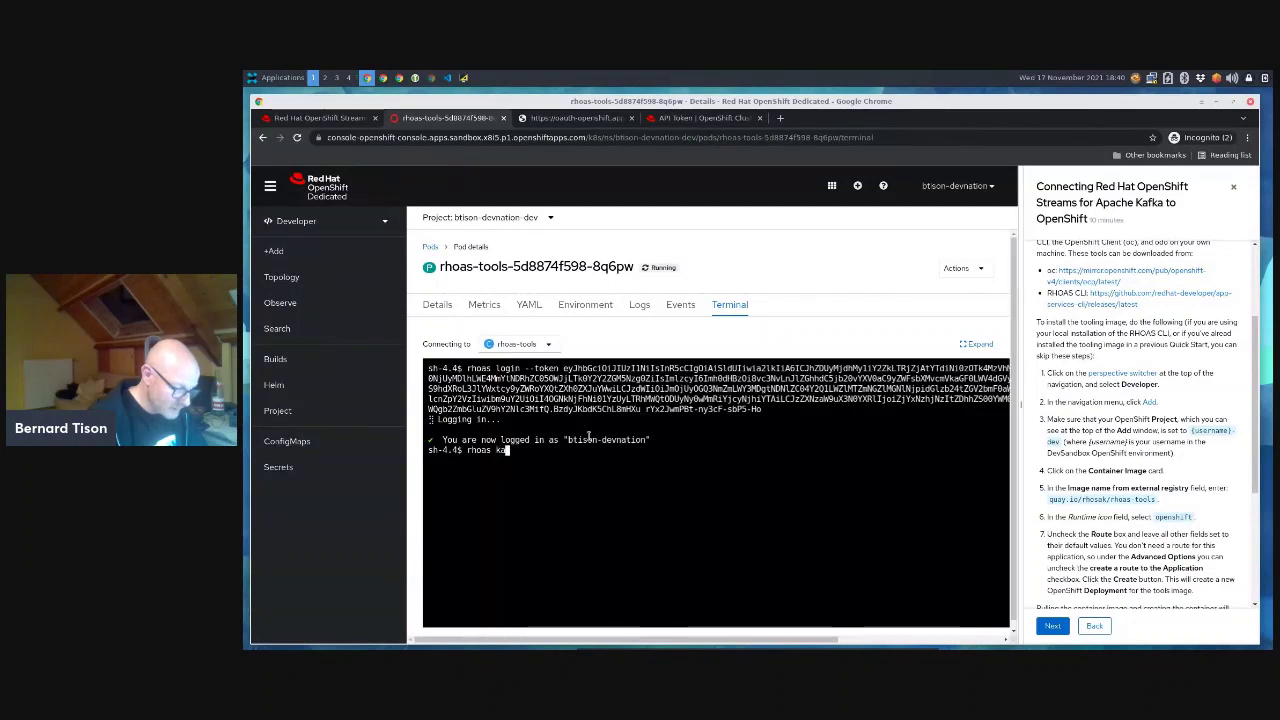
type("fka l")
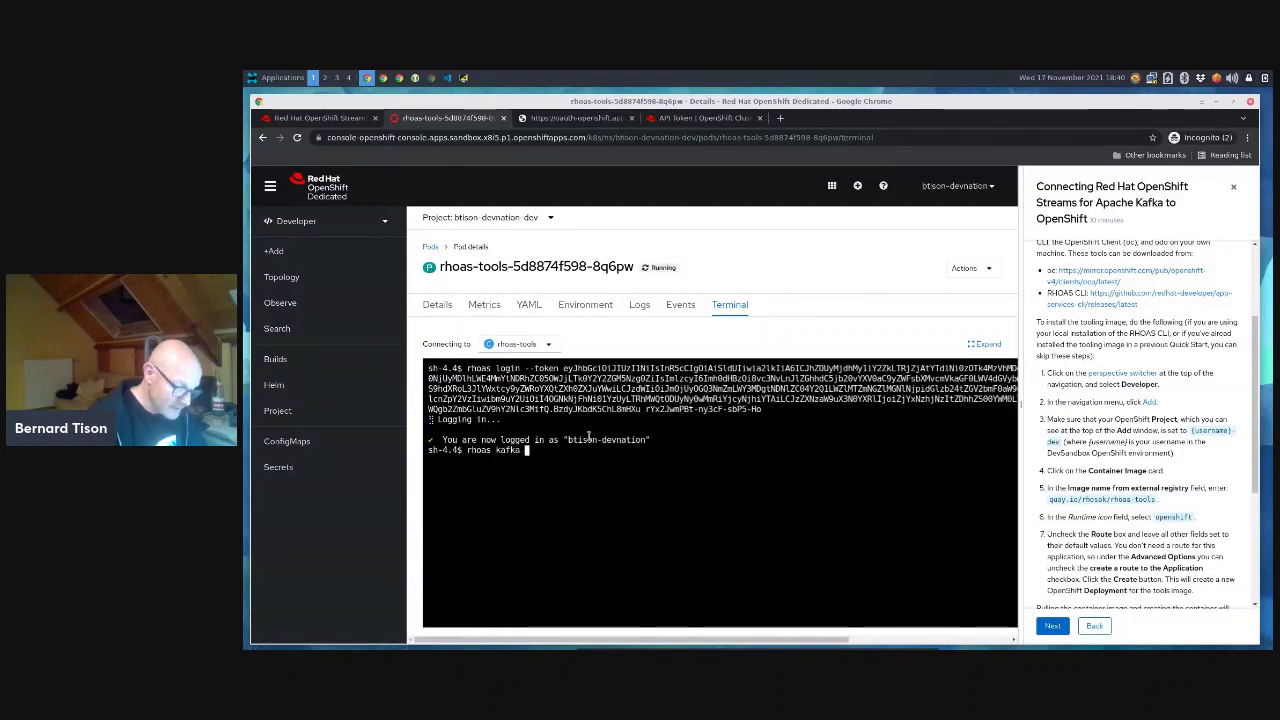
type("ist")
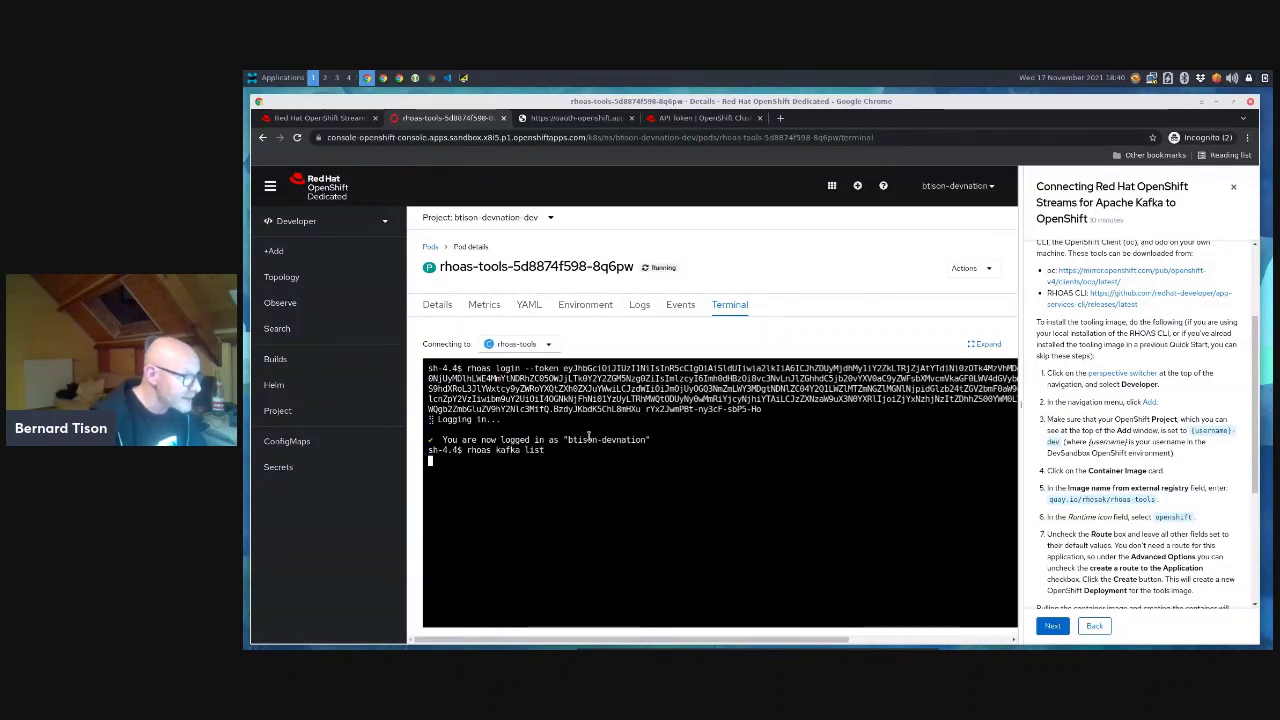
key("Return")
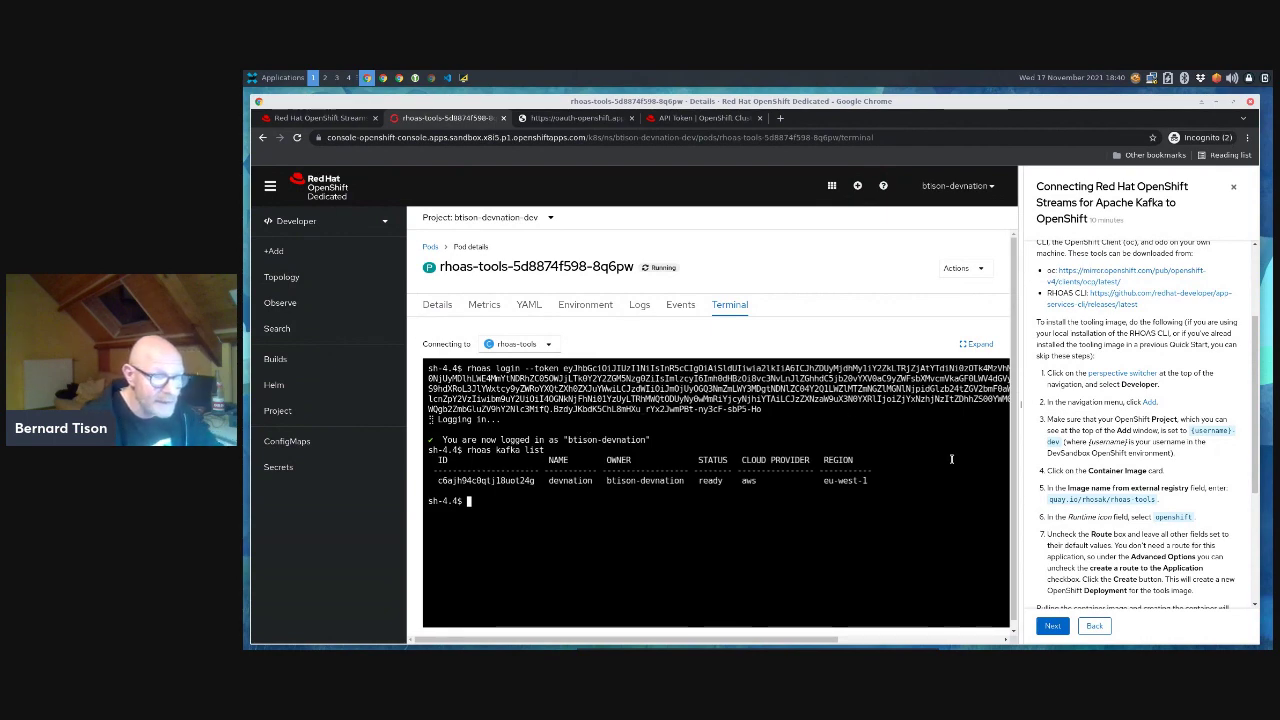
- Copy the complete oc login command with its API token from the token display page and run it in the pod terminal
scroll(1130, 430, "down", 5)
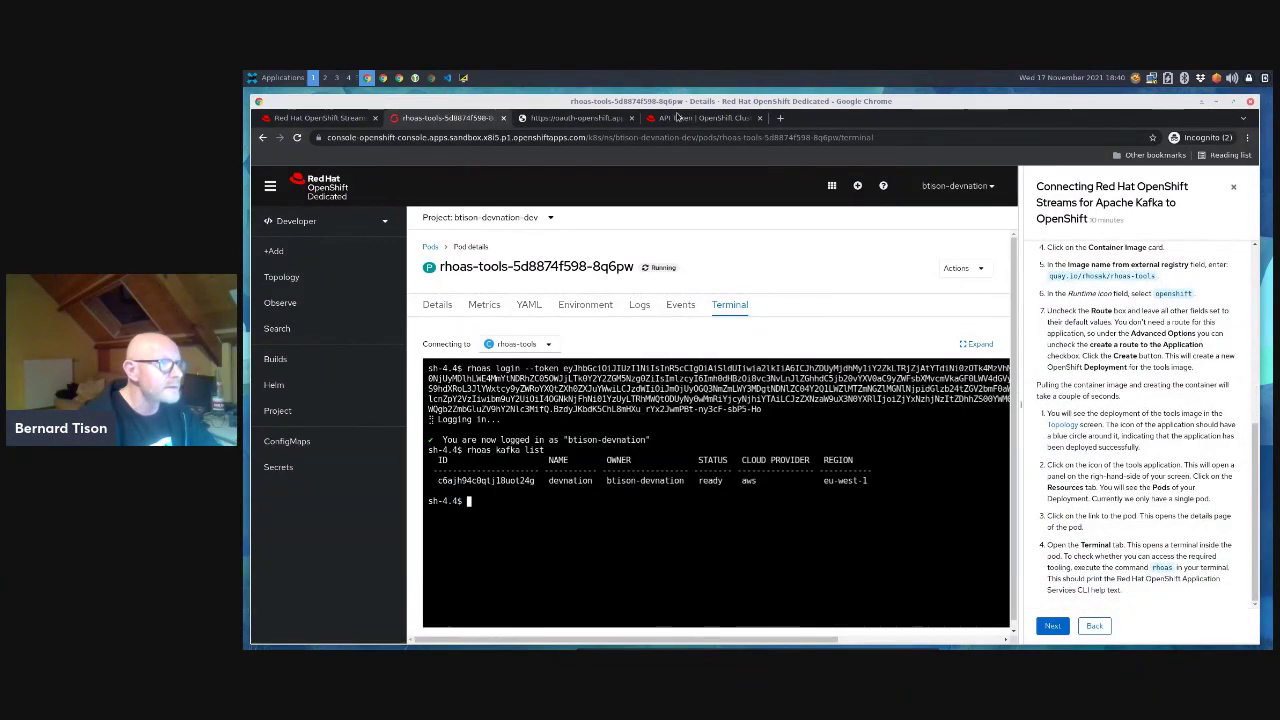
left_click(590, 117)
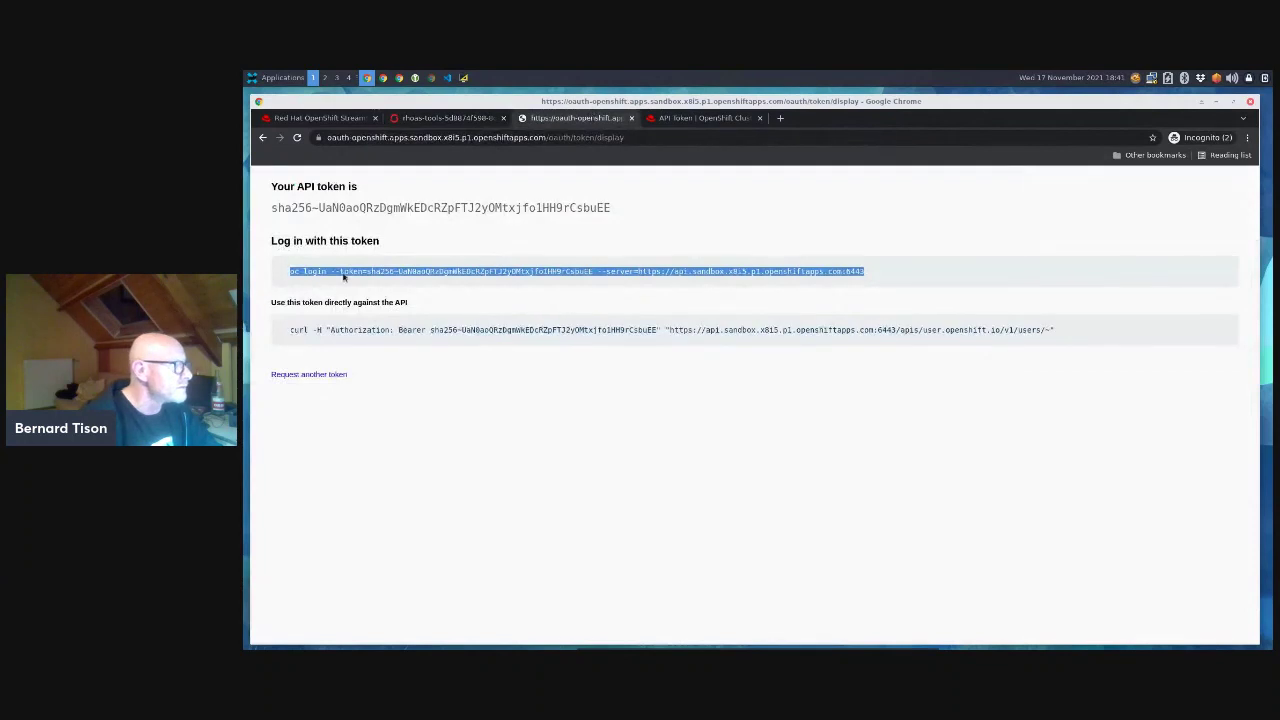
left_click(290, 270)
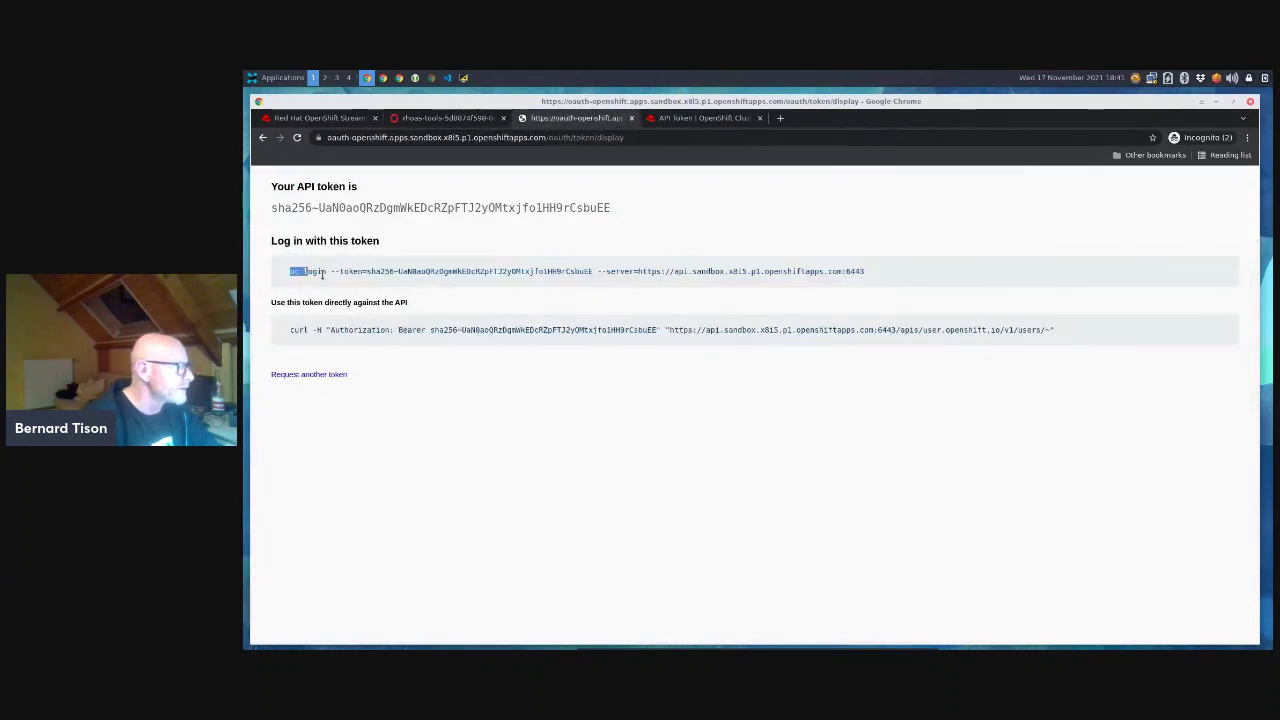
left_click_drag(322, 275, 866, 273)
key("ctrl+c")
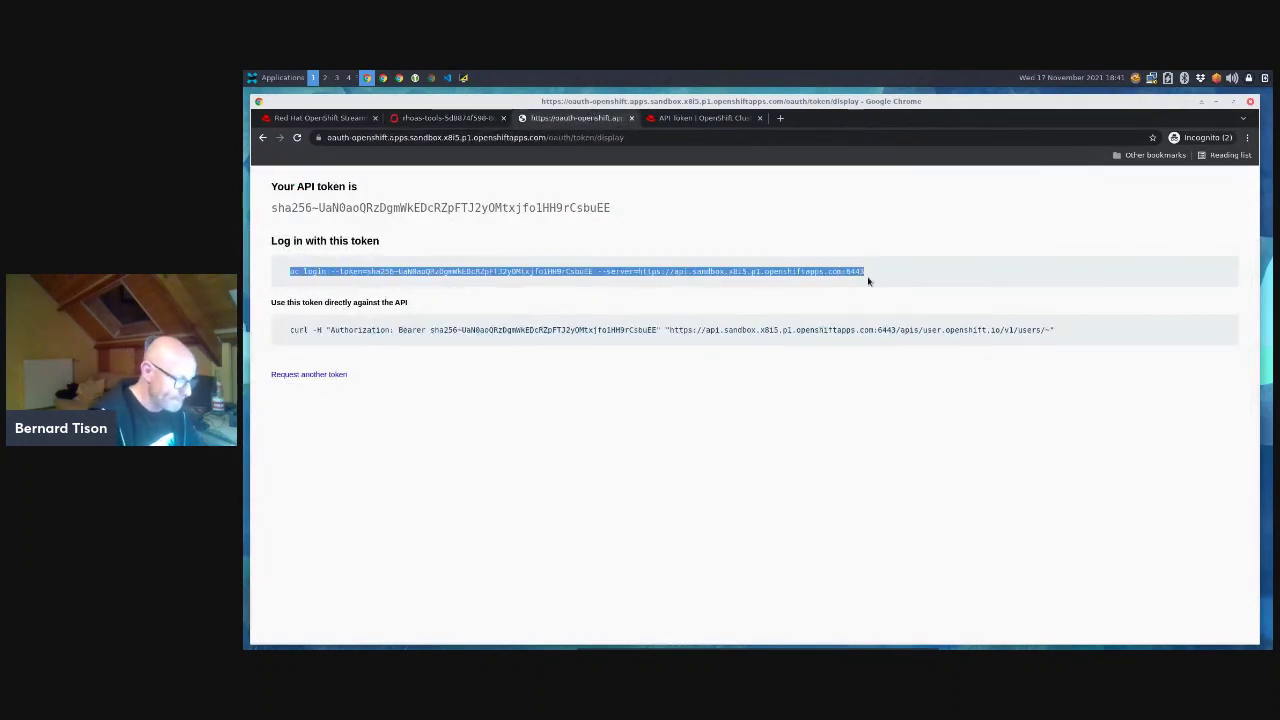
left_click(447, 117)
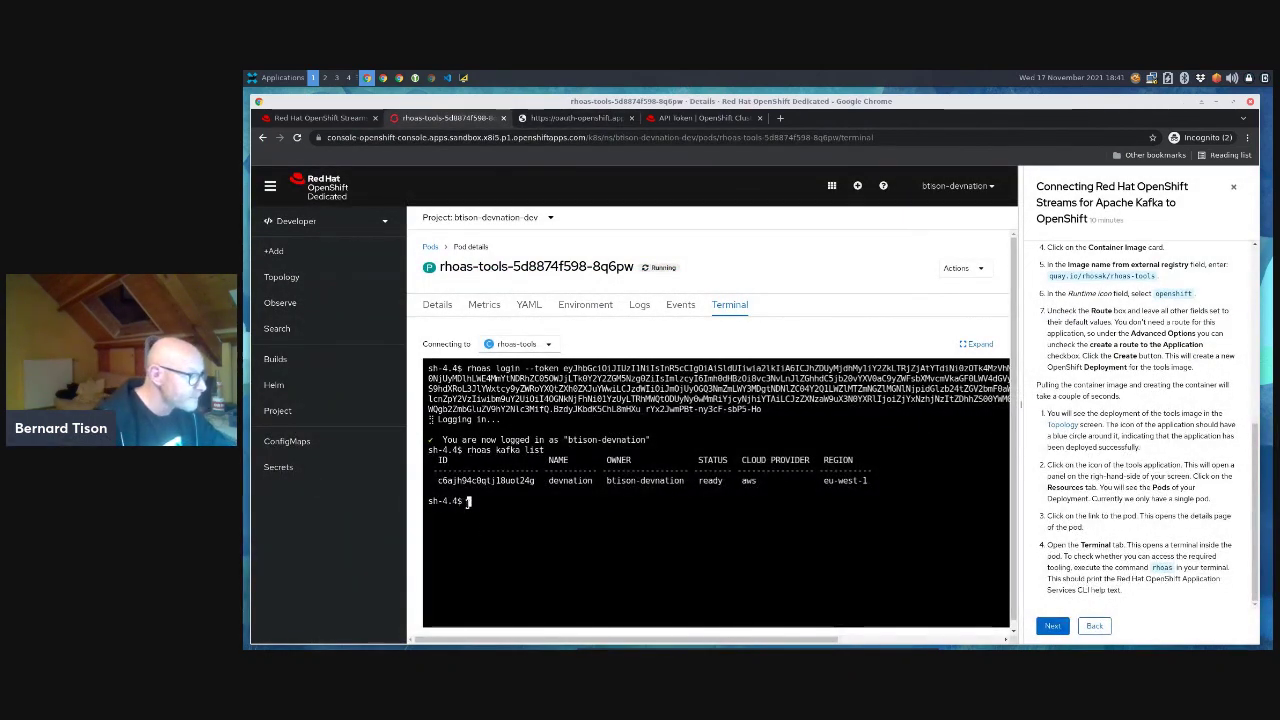
right_click(467, 501)
left_click(540, 415)
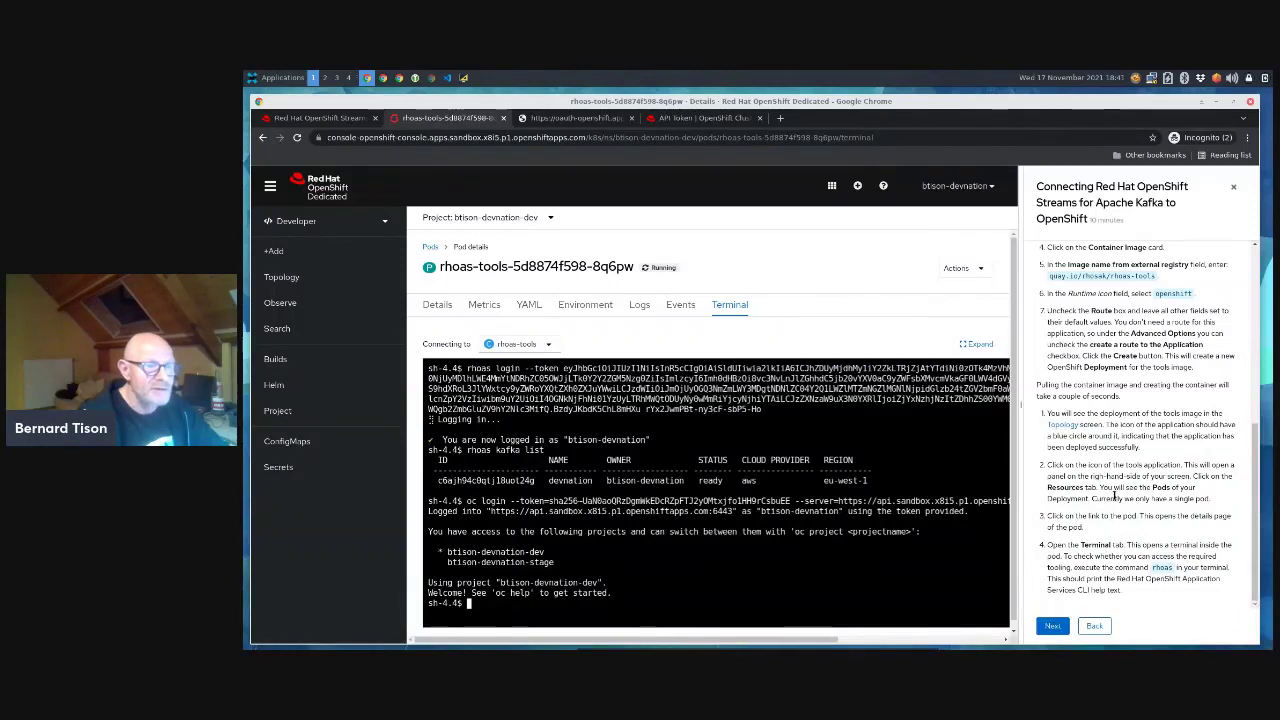
- Answer Yes to the quick start's check on accessing the CLI tools and advance to its following task
scroll(1148, 511, "up", 3)
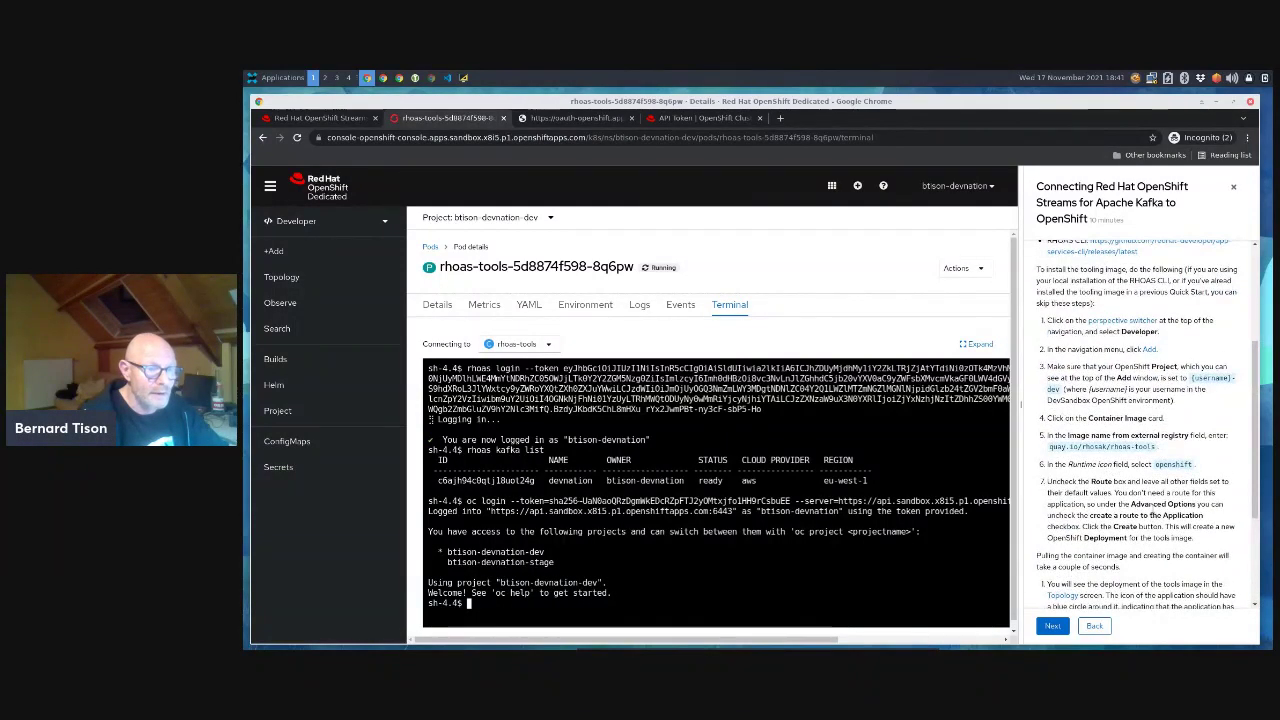
scroll(1152, 511, "up", 2)
scroll(1152, 511, "down", 3)
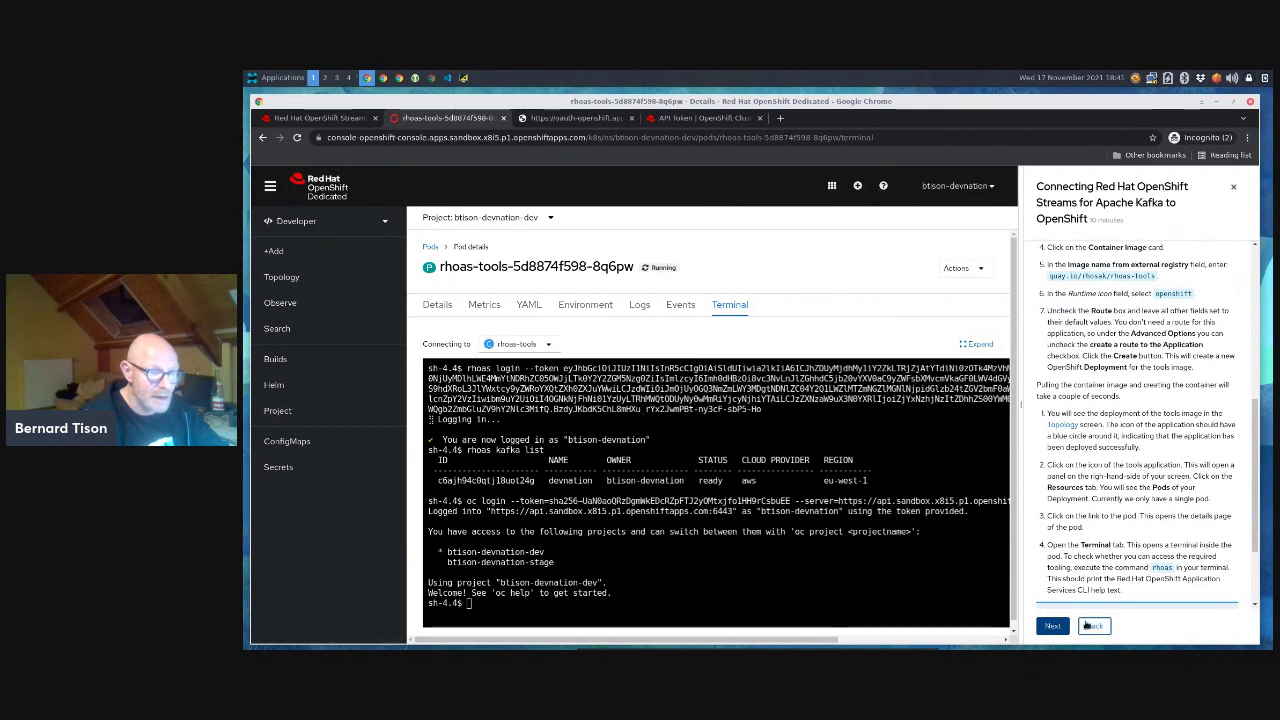
scroll(1120, 541, "down", 2)
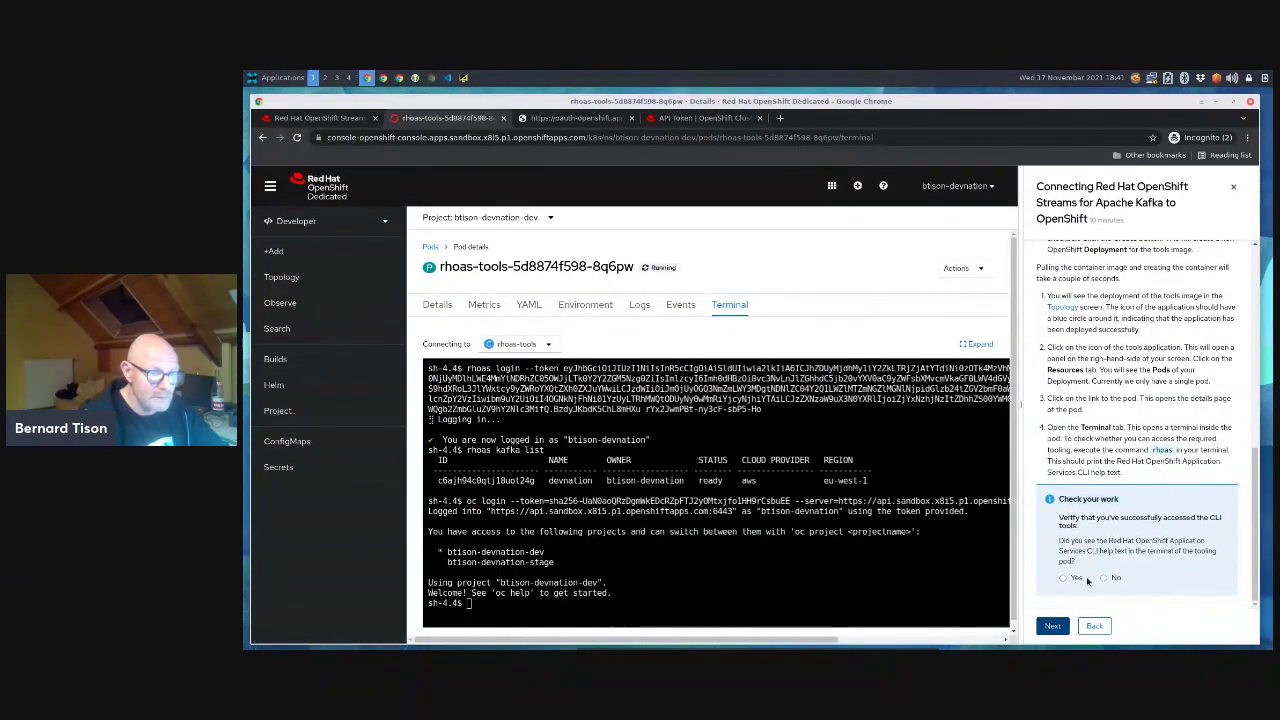
left_click(1064, 579)
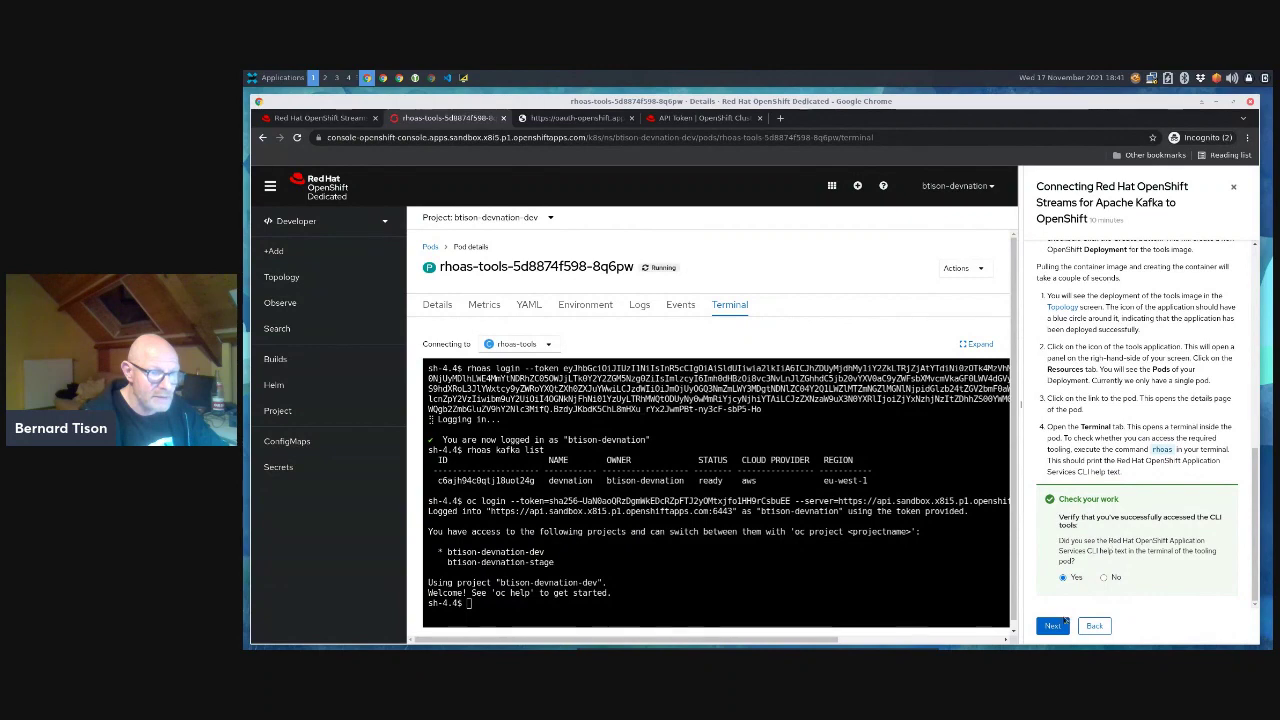
left_click(1052, 626)
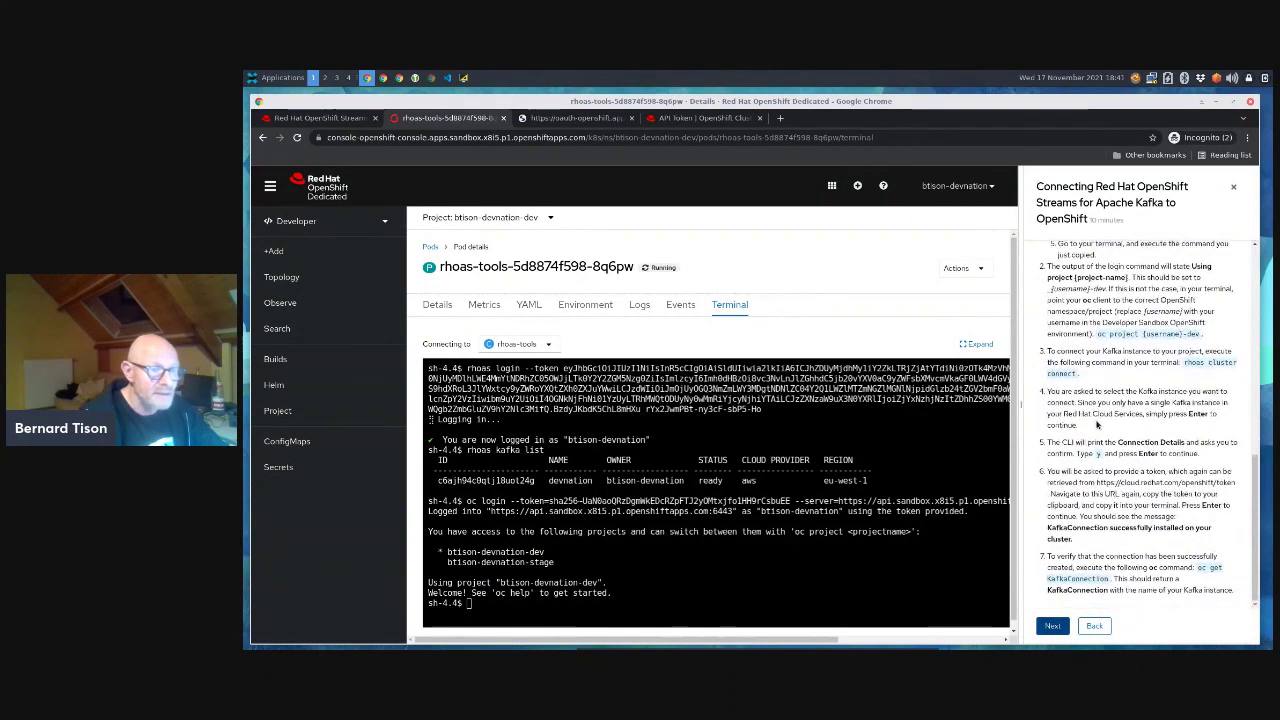
- Run rhoas cluster connect from the quick start instructions in the pod terminal and select kafka as the type of service
scroll(1097, 425, "up", 3)
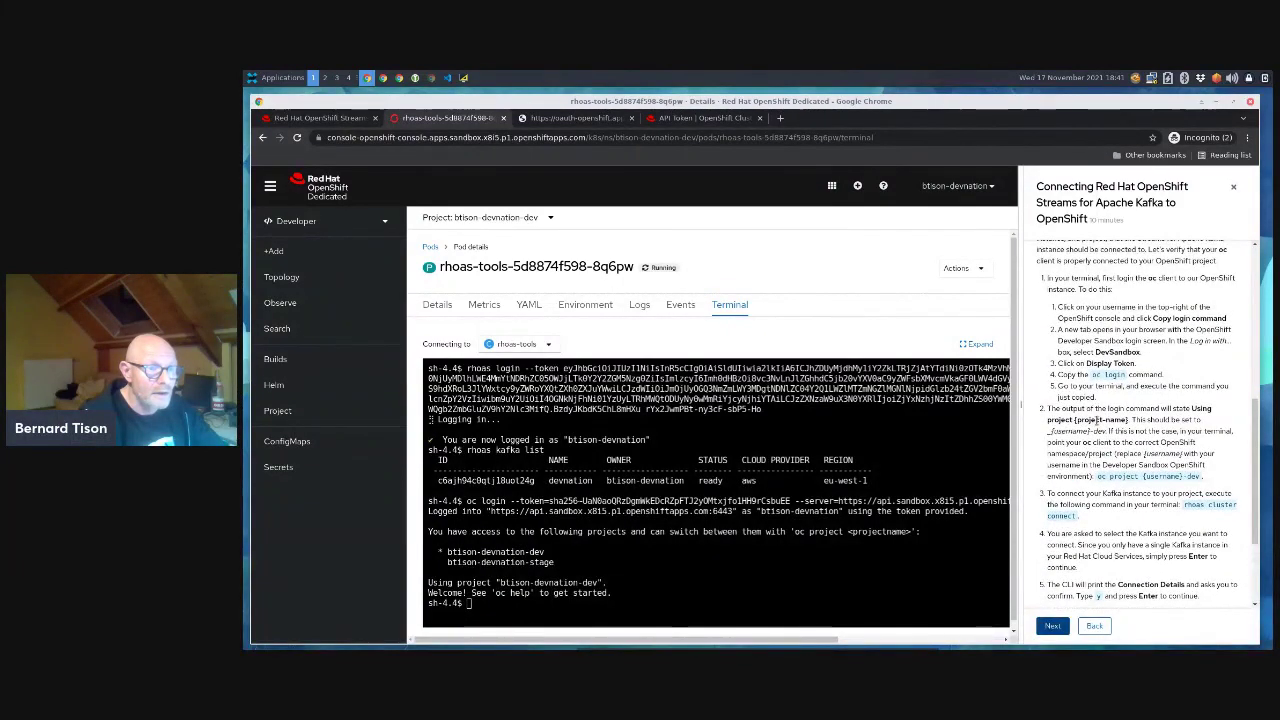
scroll(1101, 395, "down", 2)
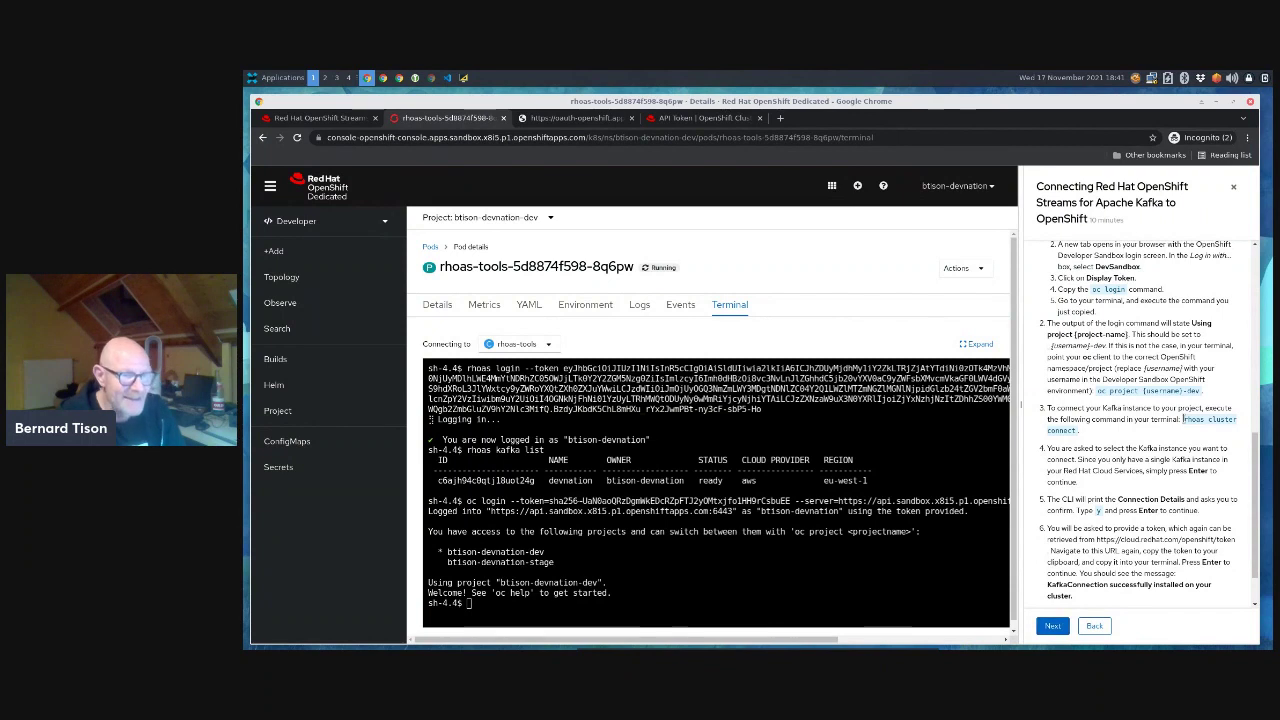
left_click_drag(1183, 419, 1078, 431)
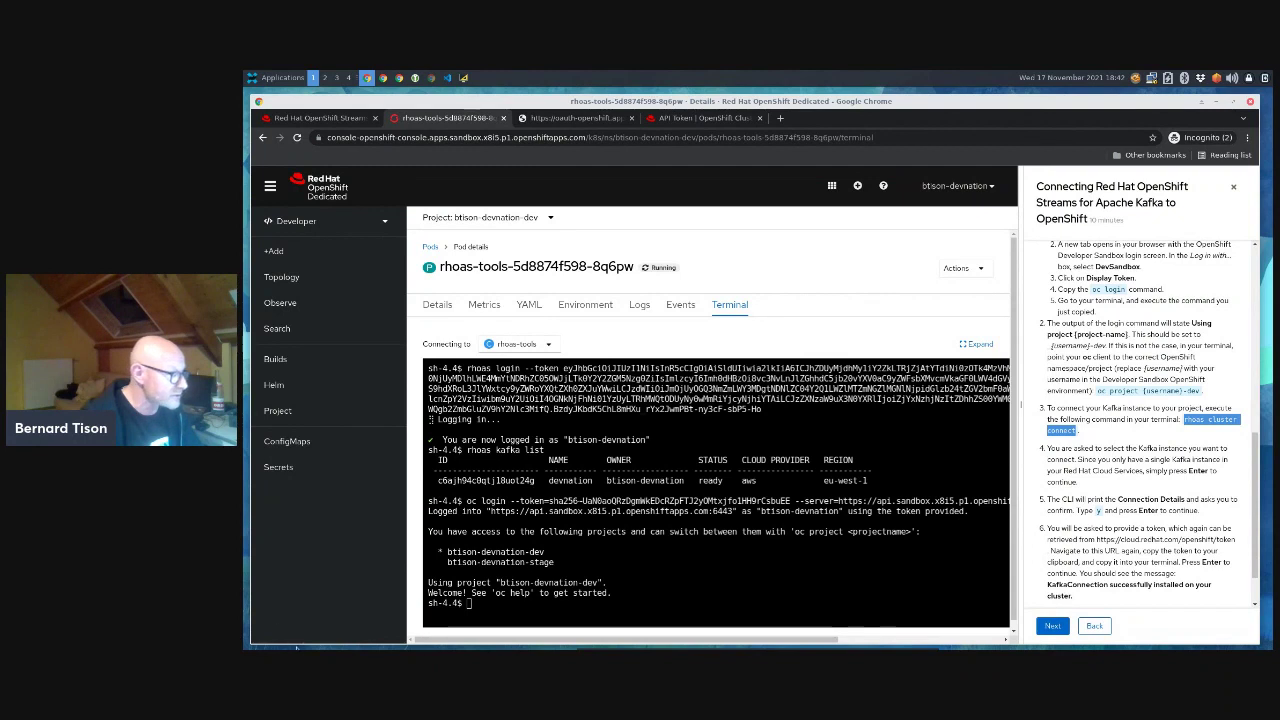
left_click(492, 596)
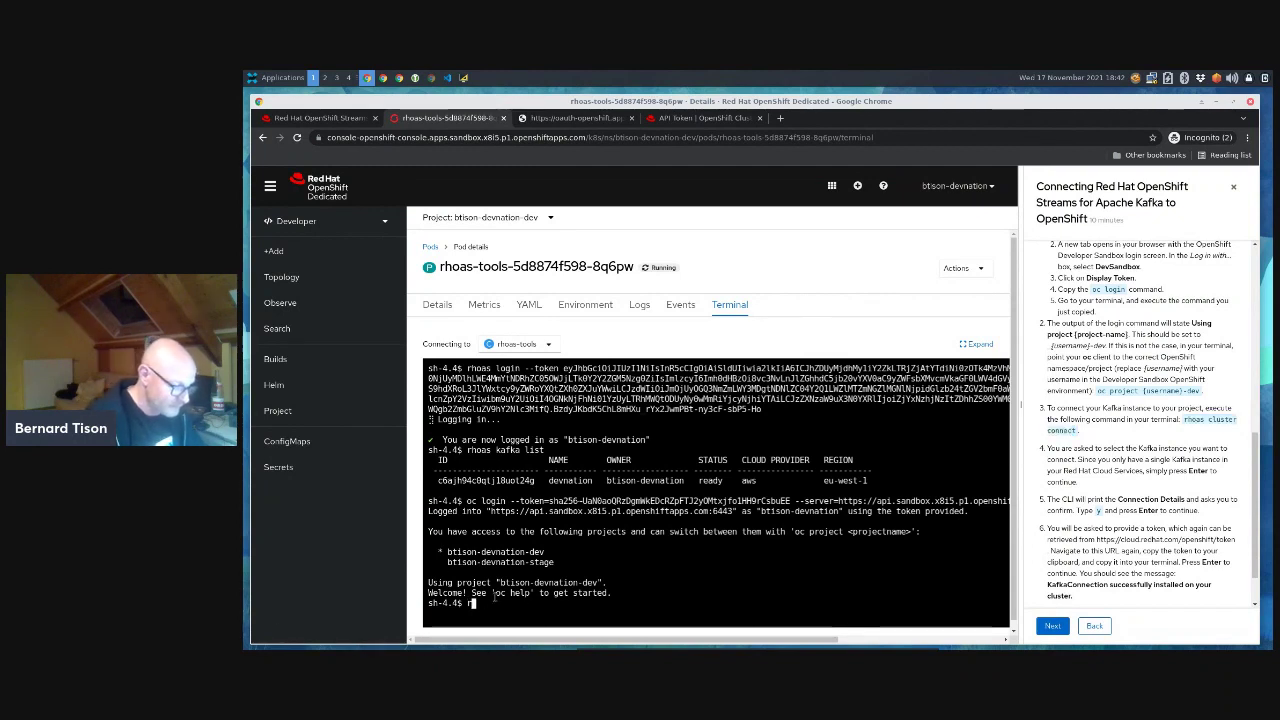
type("rhoas c")
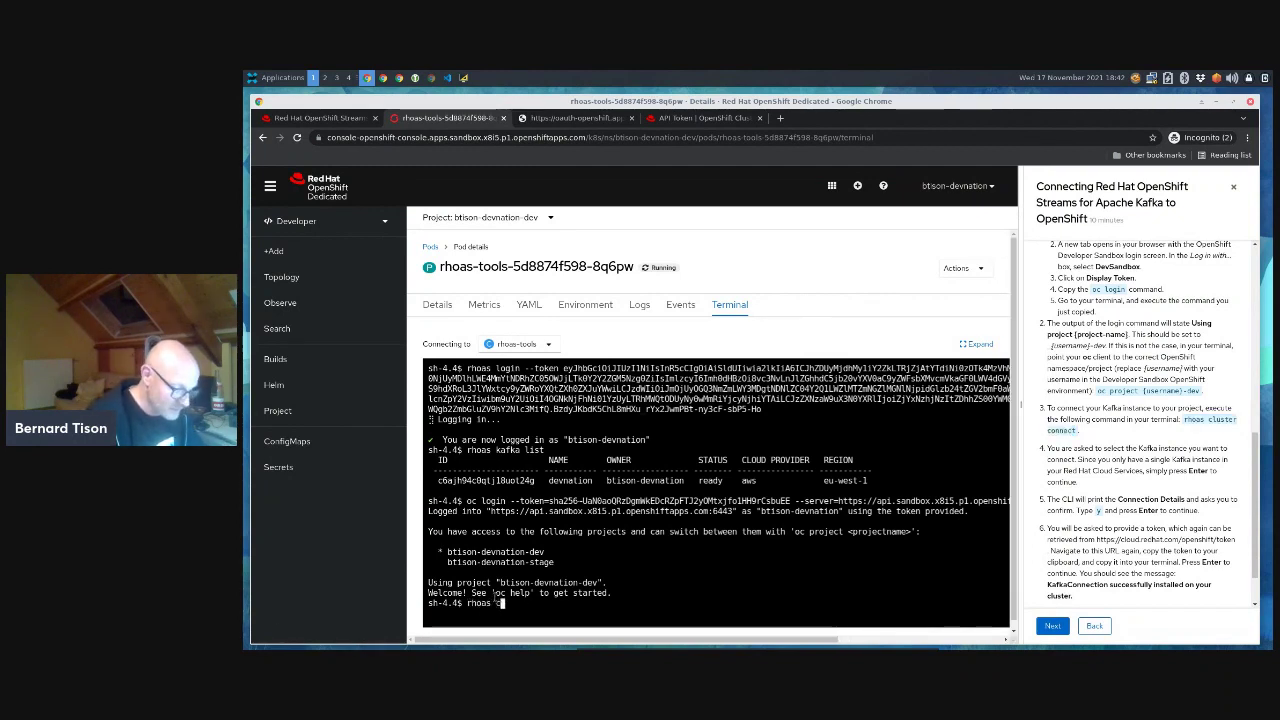
type("luster c")
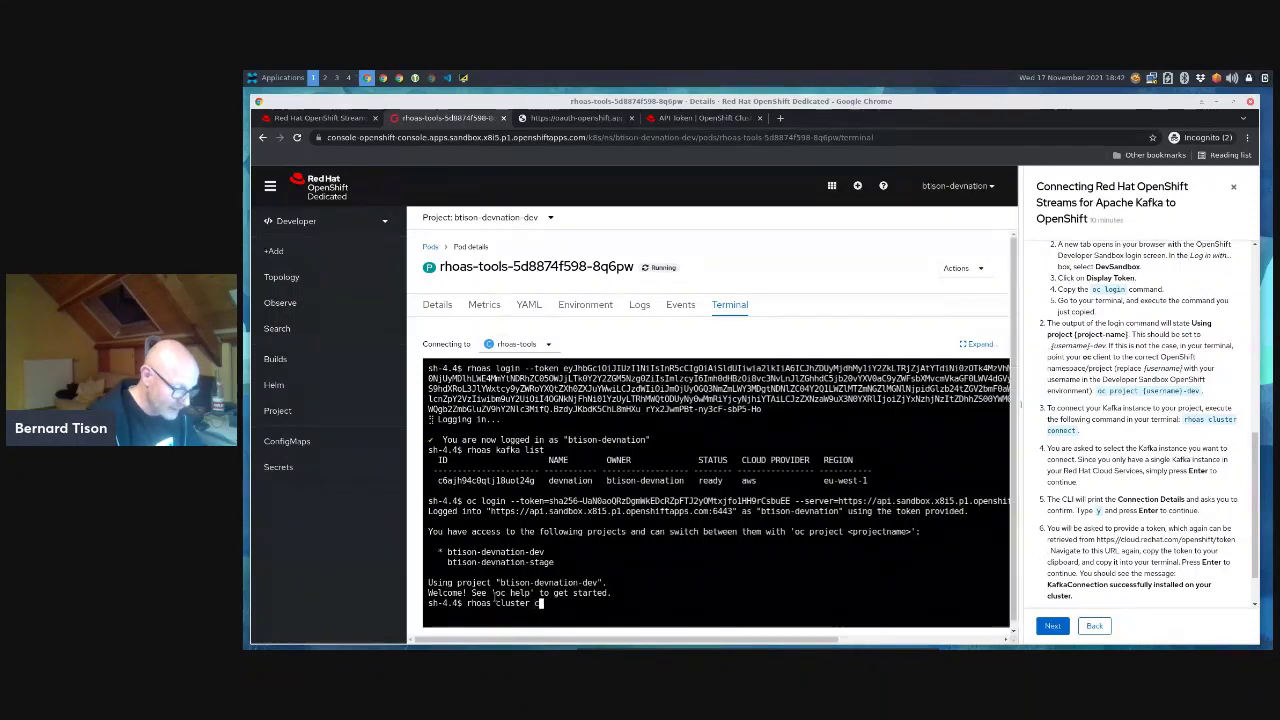
type("onnect")
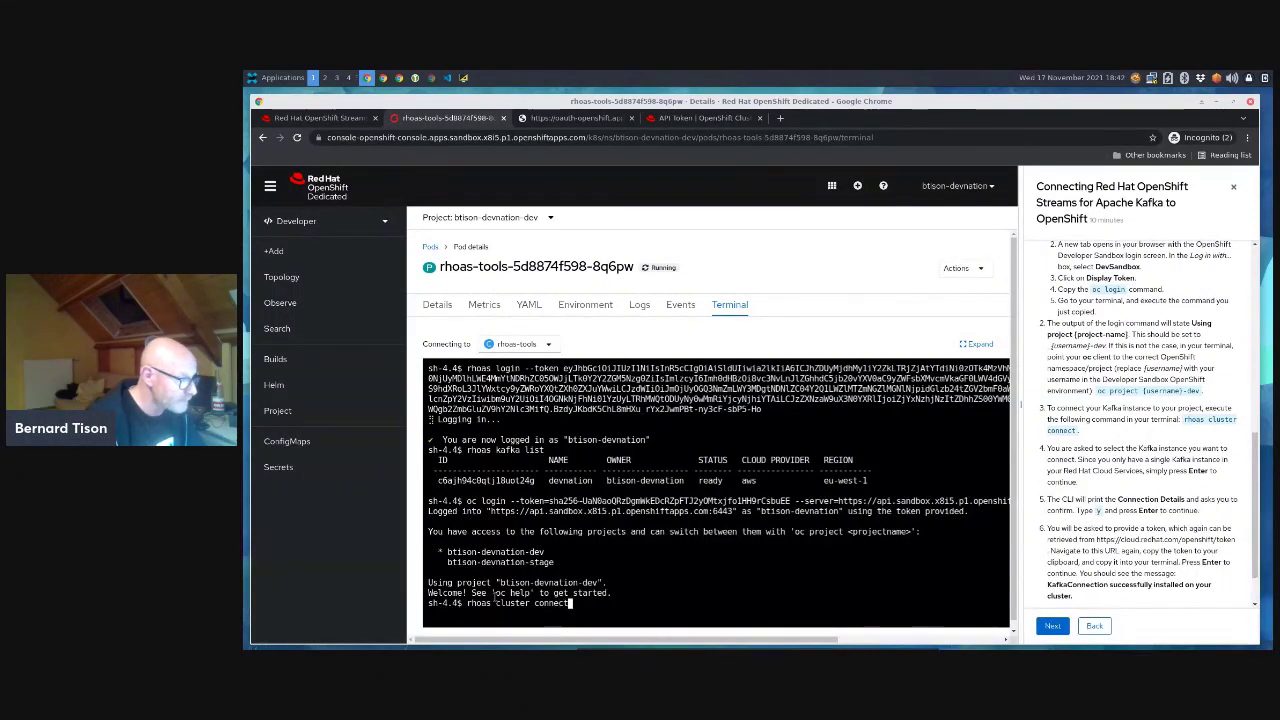
key("Return")
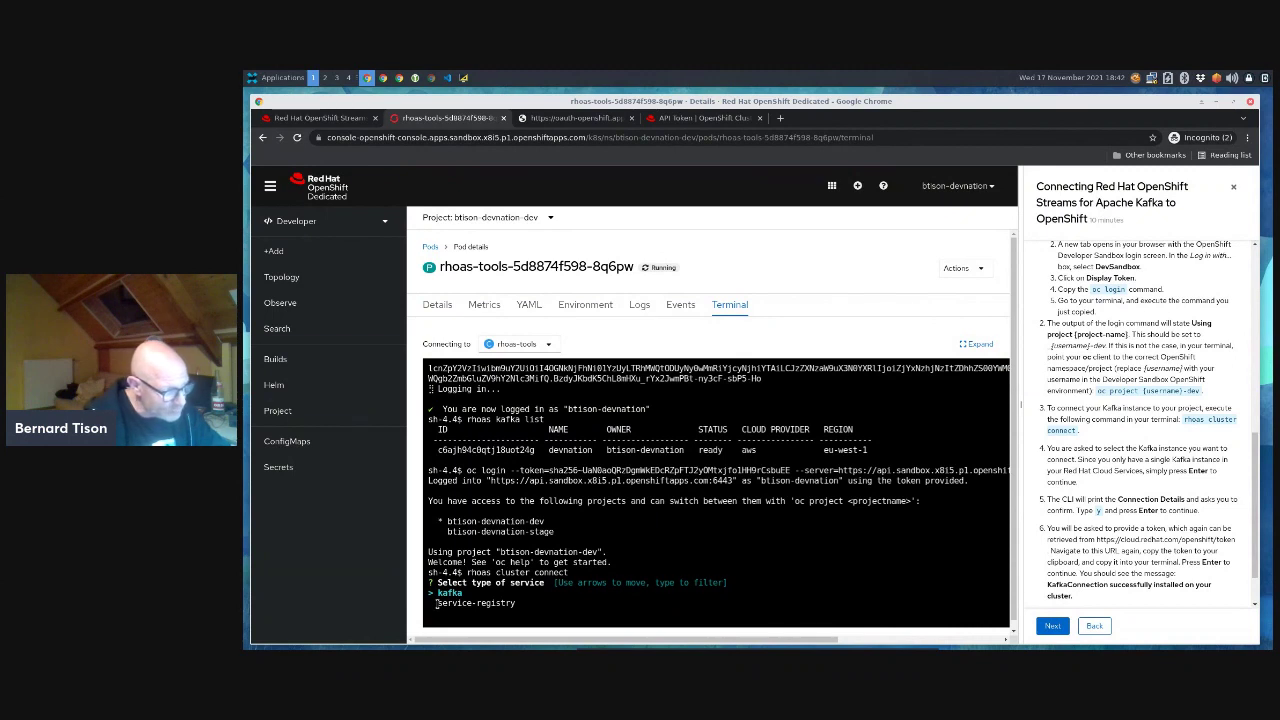
key("Return")
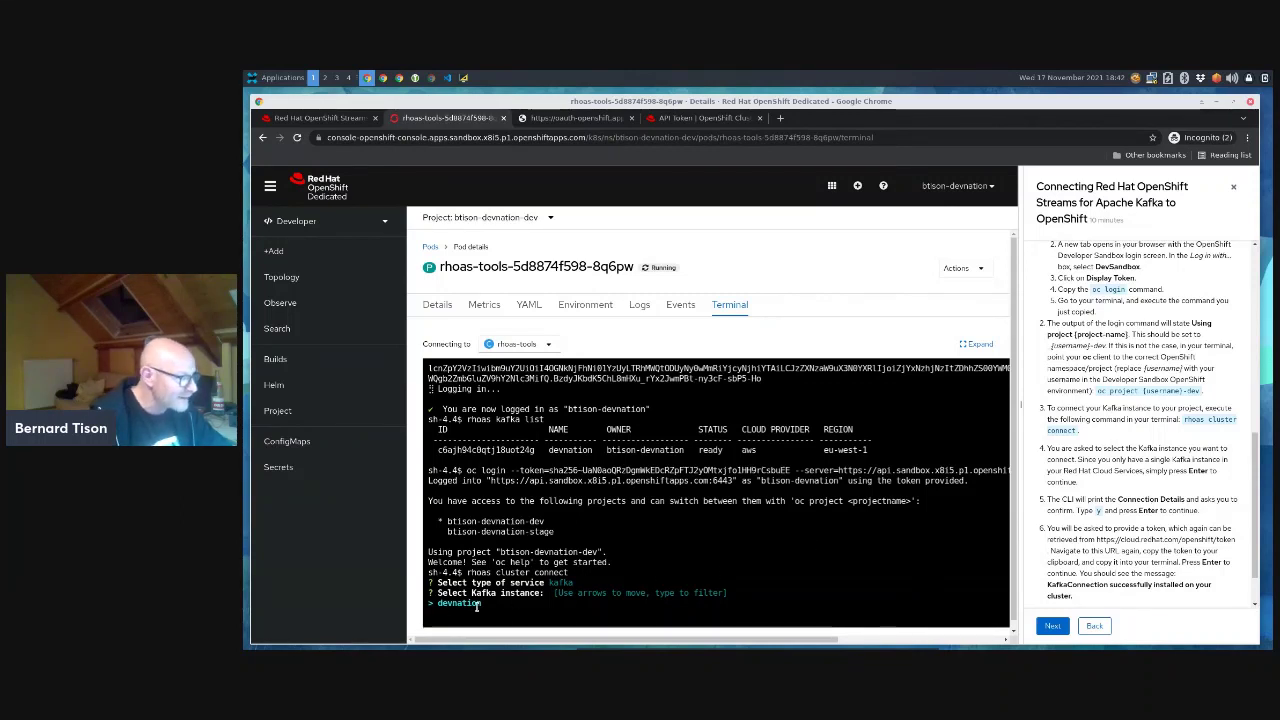
- Select the devnation Kafka instance for the cluster connection and confirm the printed connection details with y
key("Return")
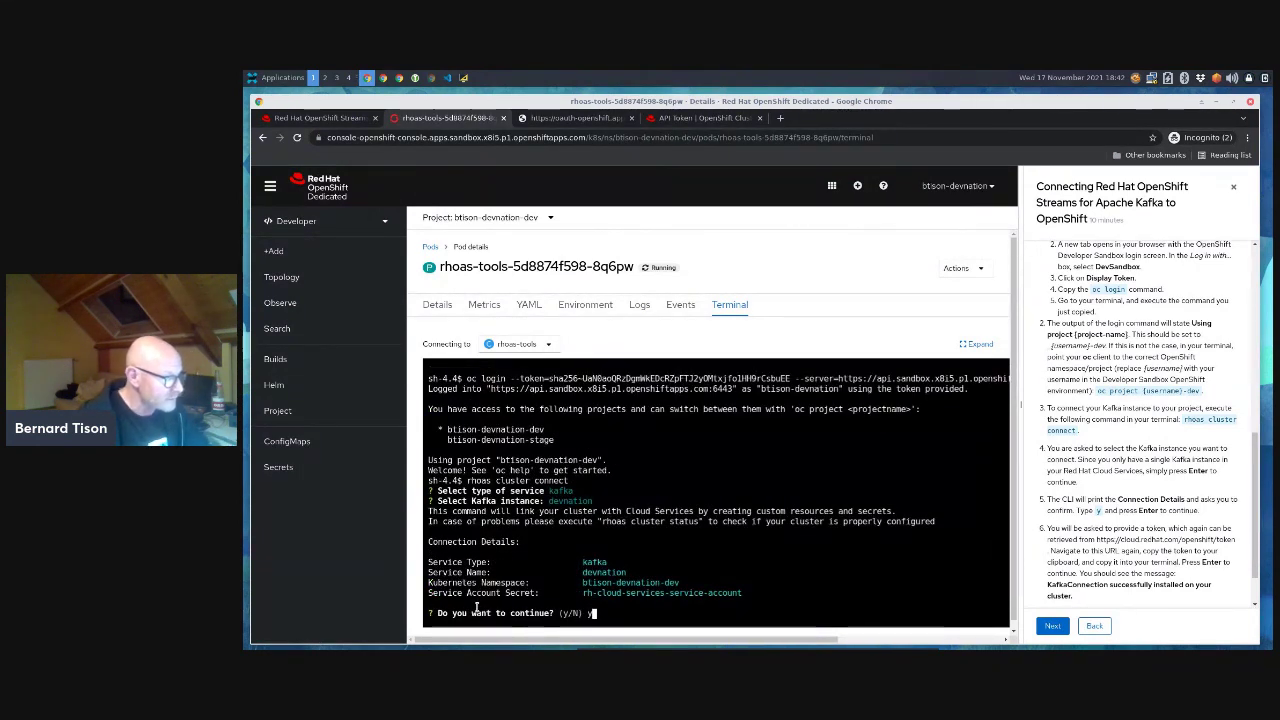
key("Return")
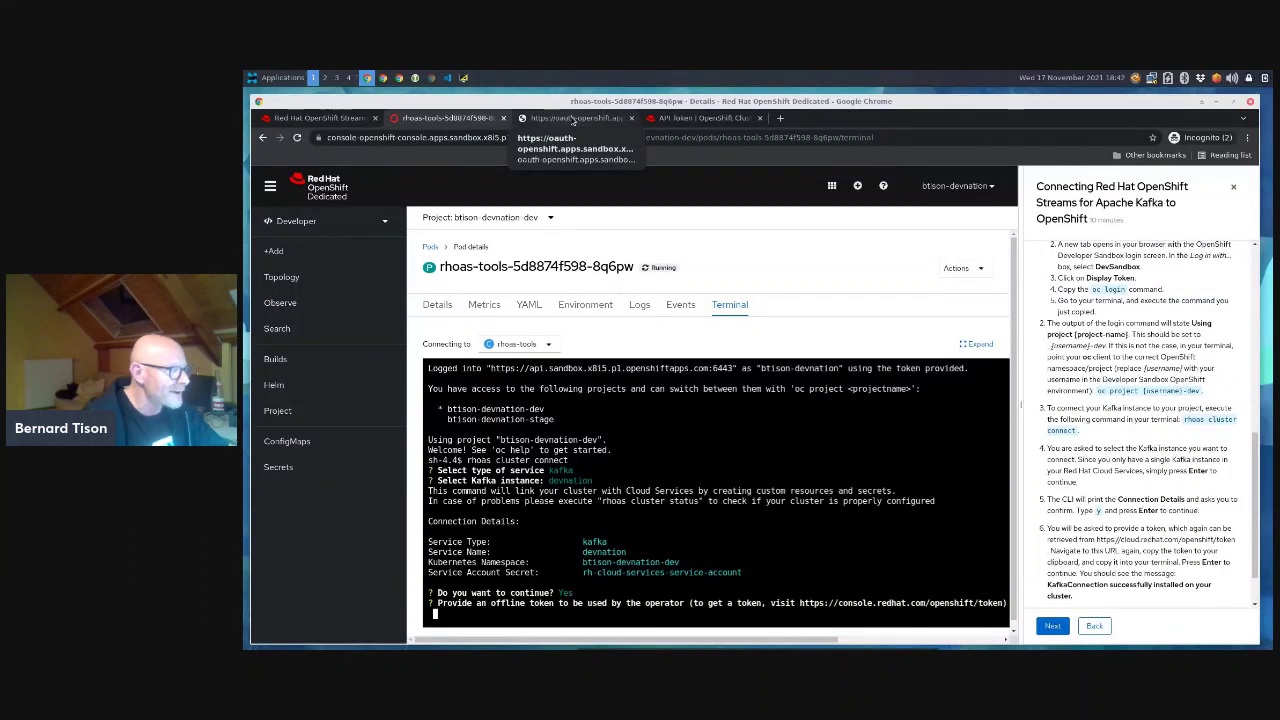
- Copy the API token from the OpenShift Cluster Manager API Token page and submit it as the operator's offline token in the pod terminal
left_click(703, 118)
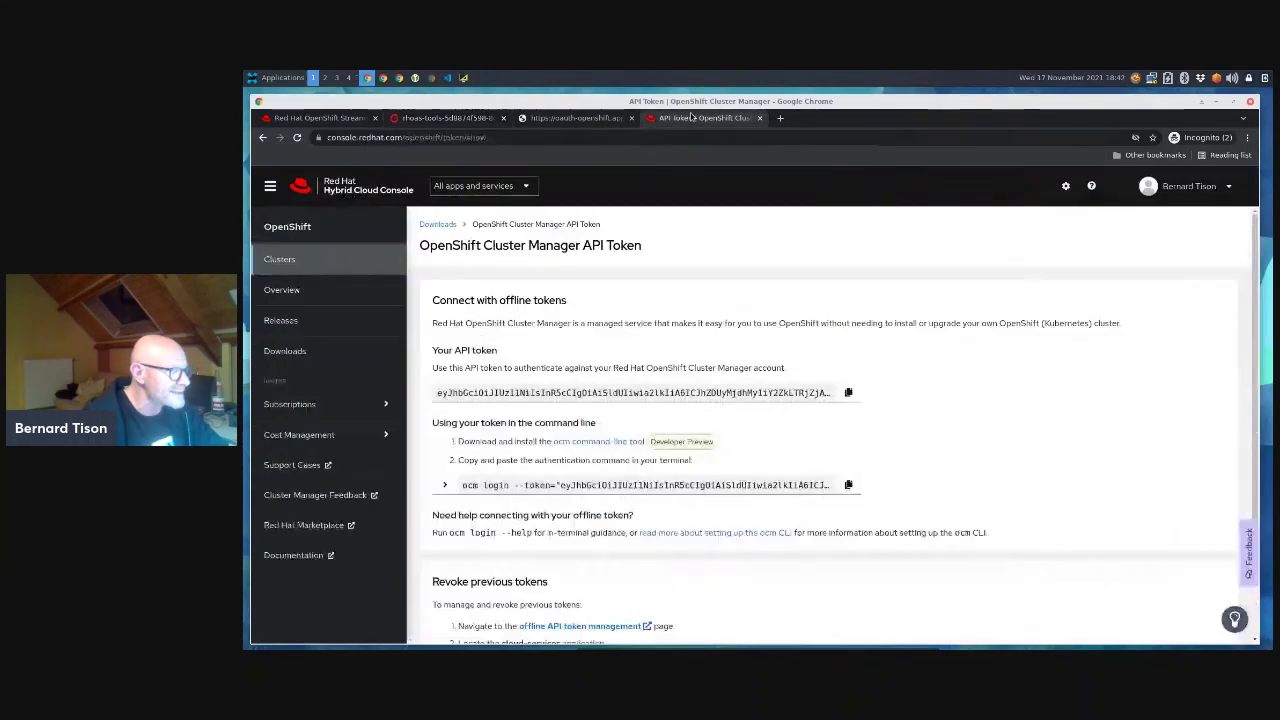
left_click(849, 392)
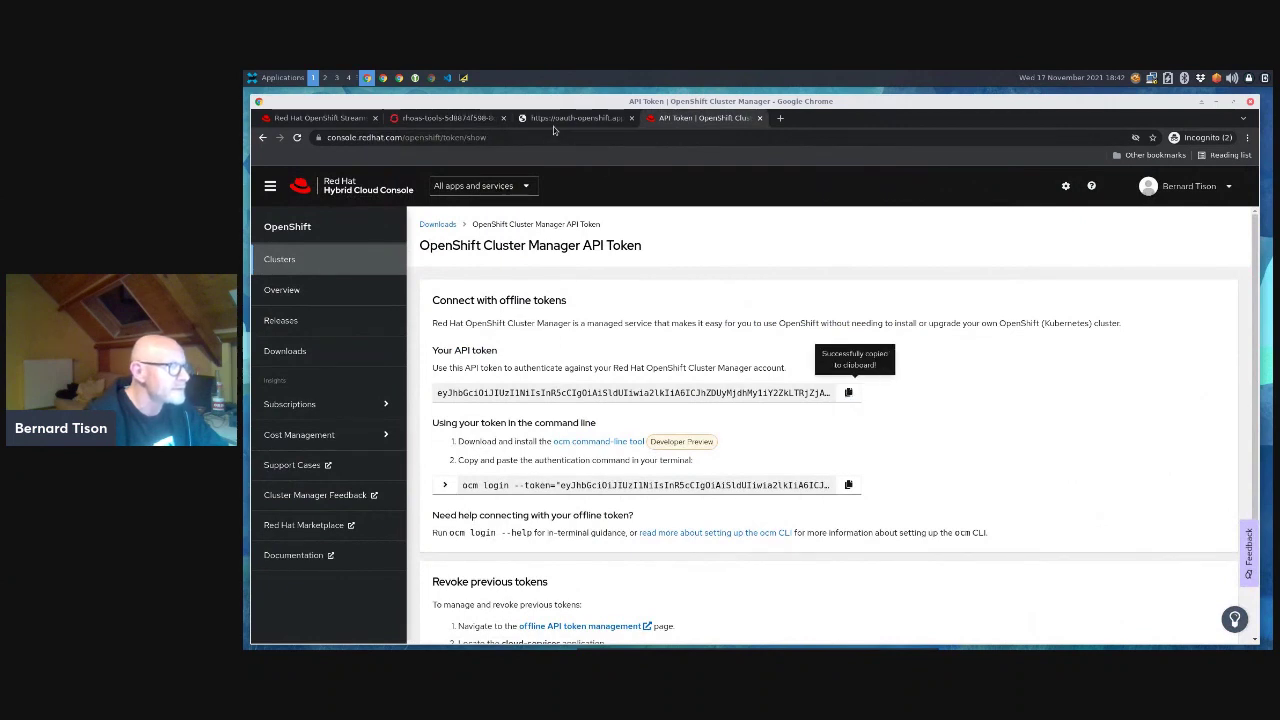
left_click(440, 118)
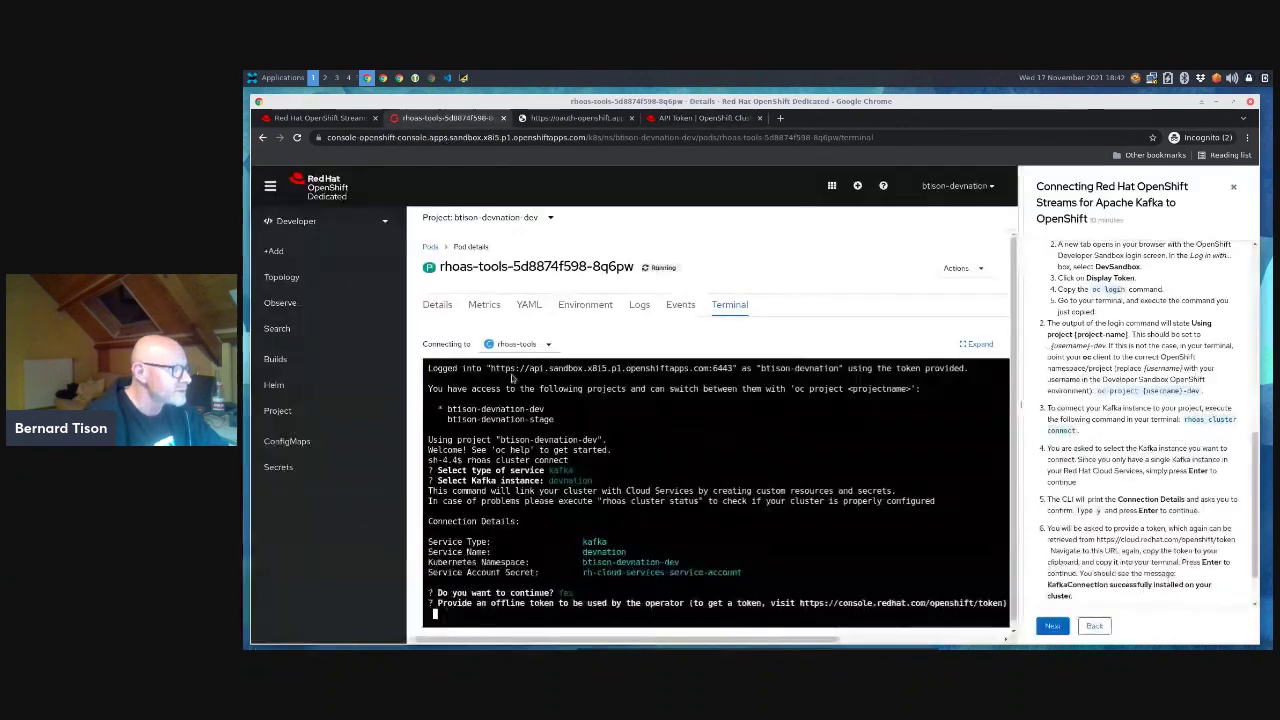
right_click(434, 612)
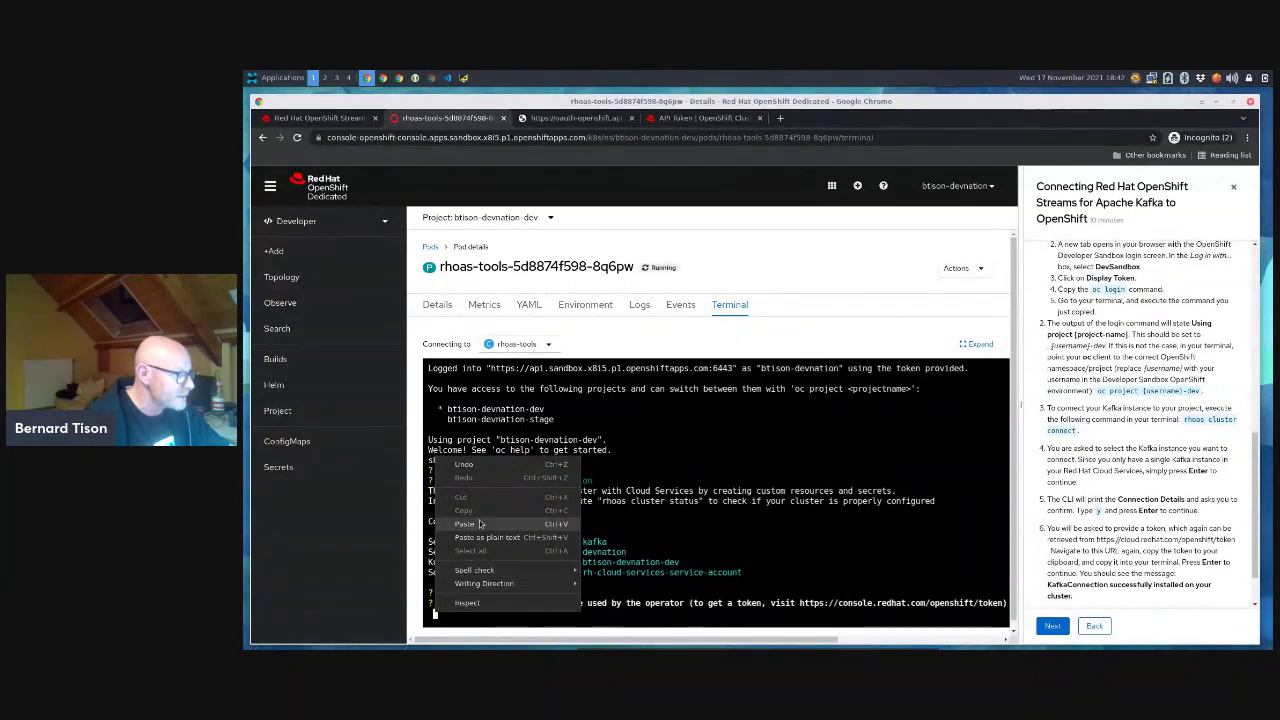
left_click(479, 522)
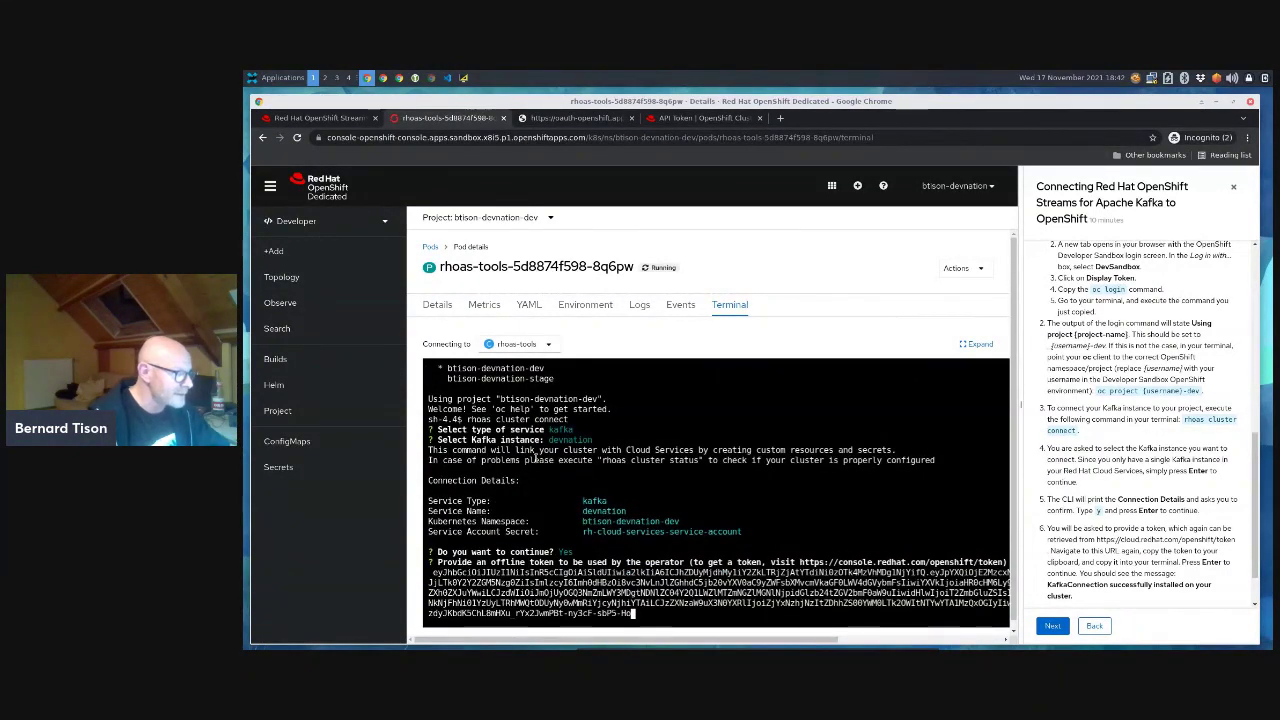
key("Return")
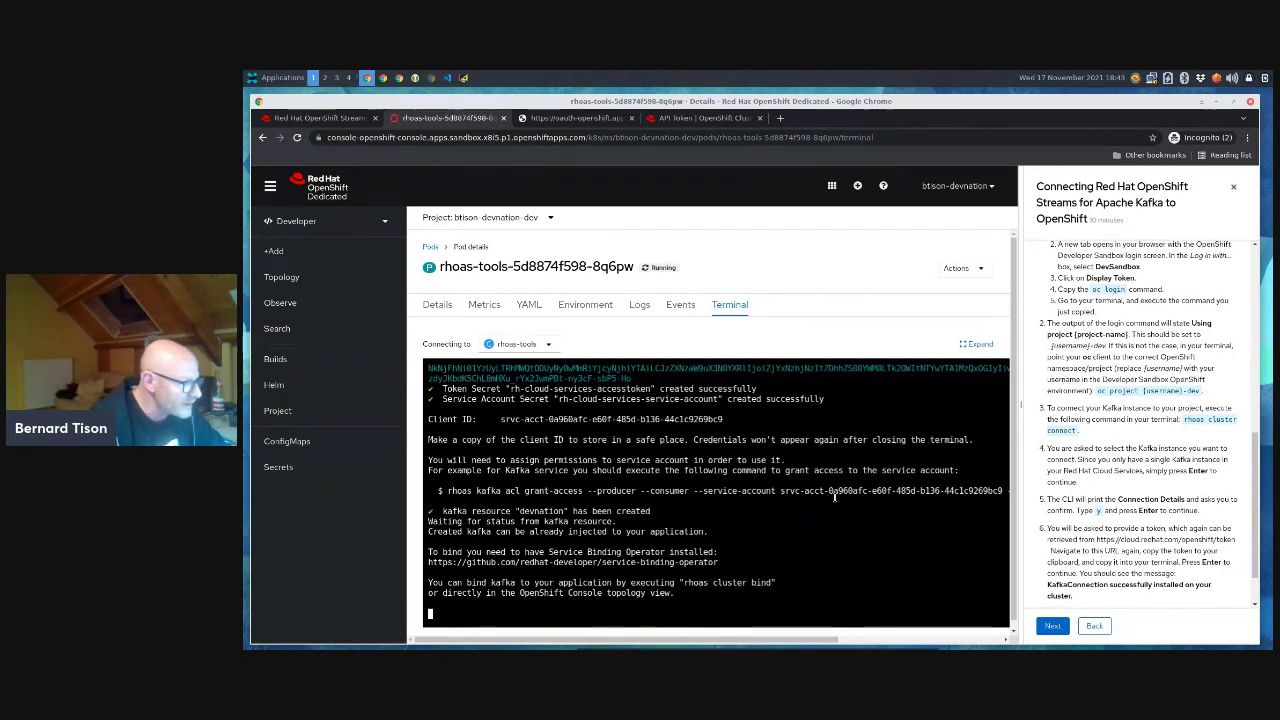
scroll(608, 583, "down", 1)
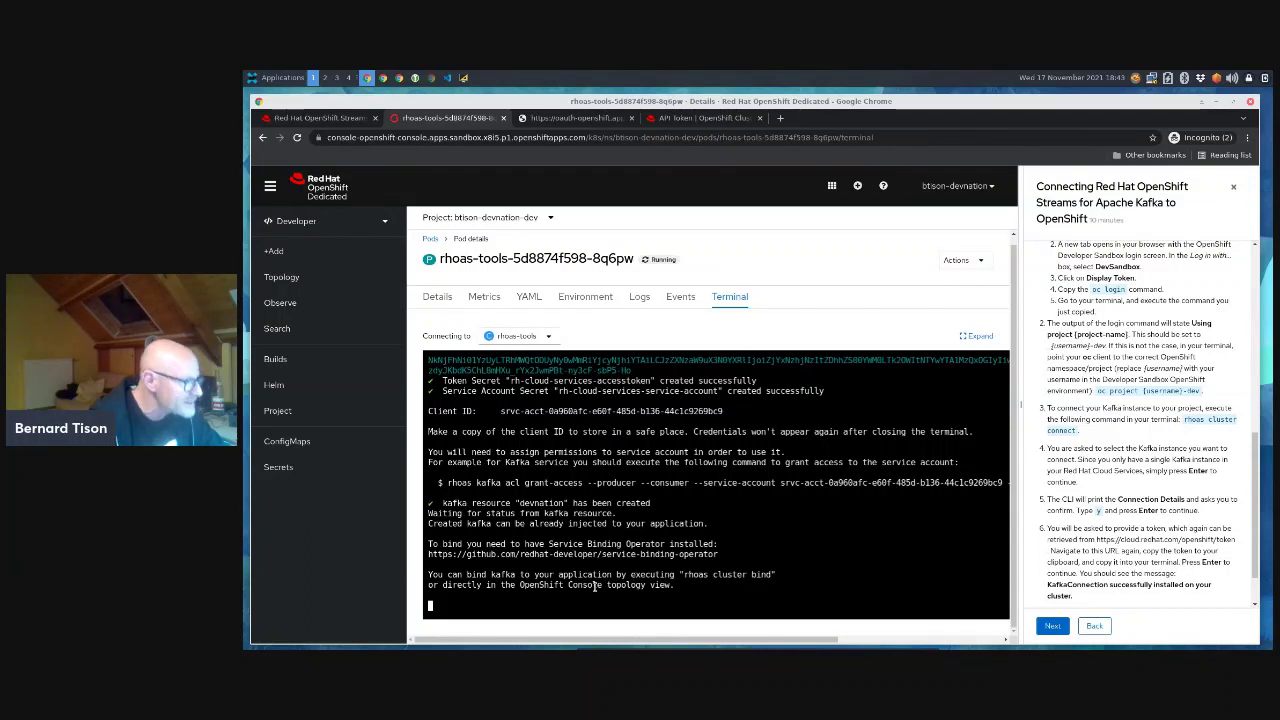
- Open the Service Accounts page in the Hybrid Cloud Console and reload it to check the service accounts
left_click(326, 120)
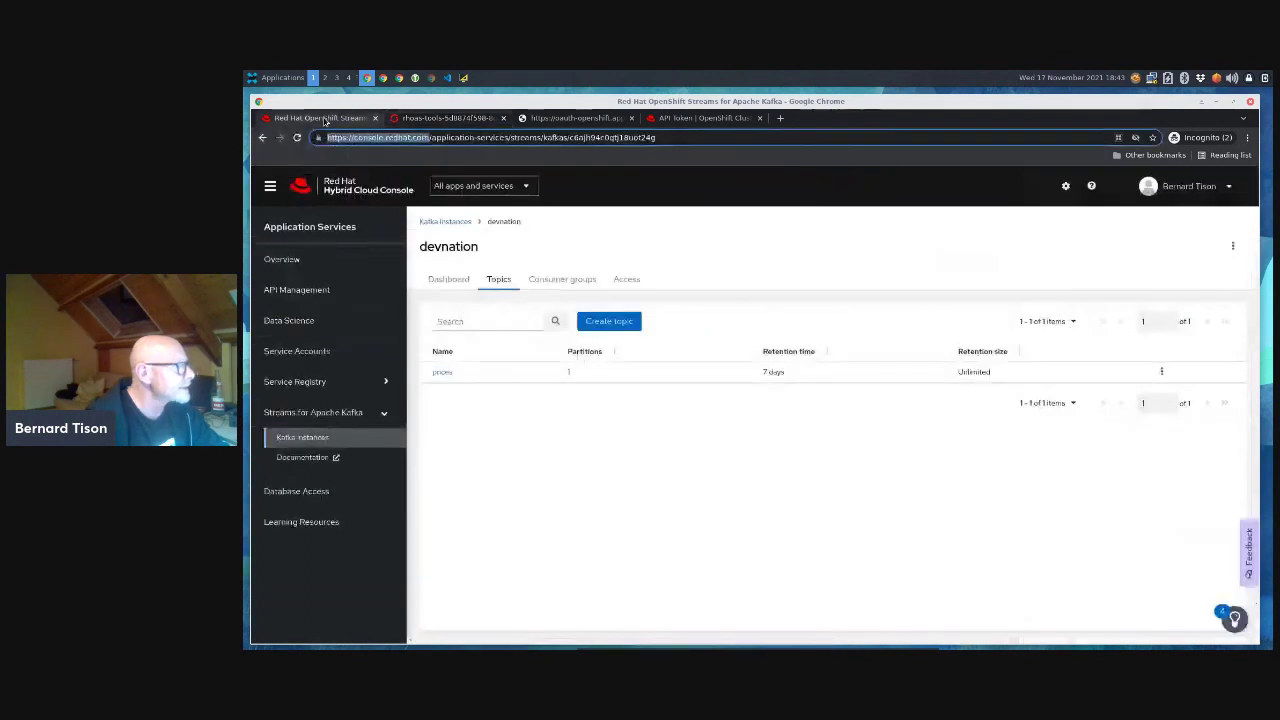
left_click(293, 352)
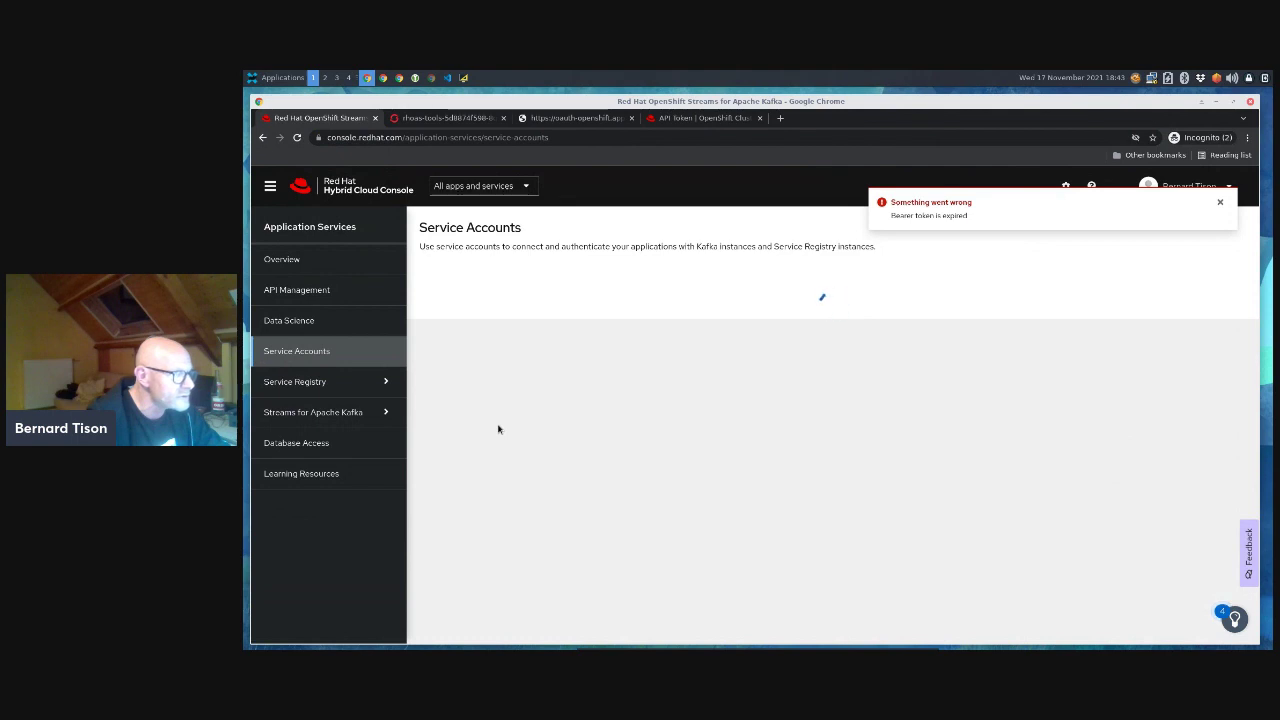
left_click(1219, 205)
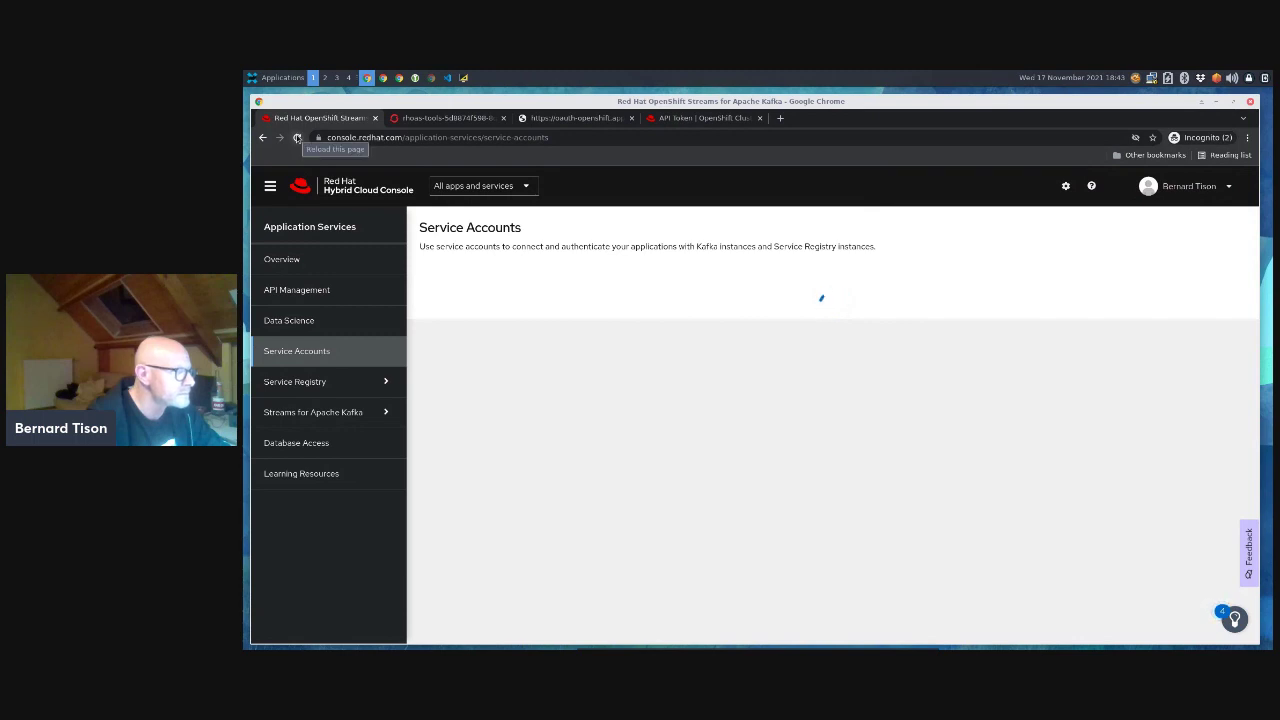
left_click(297, 138)
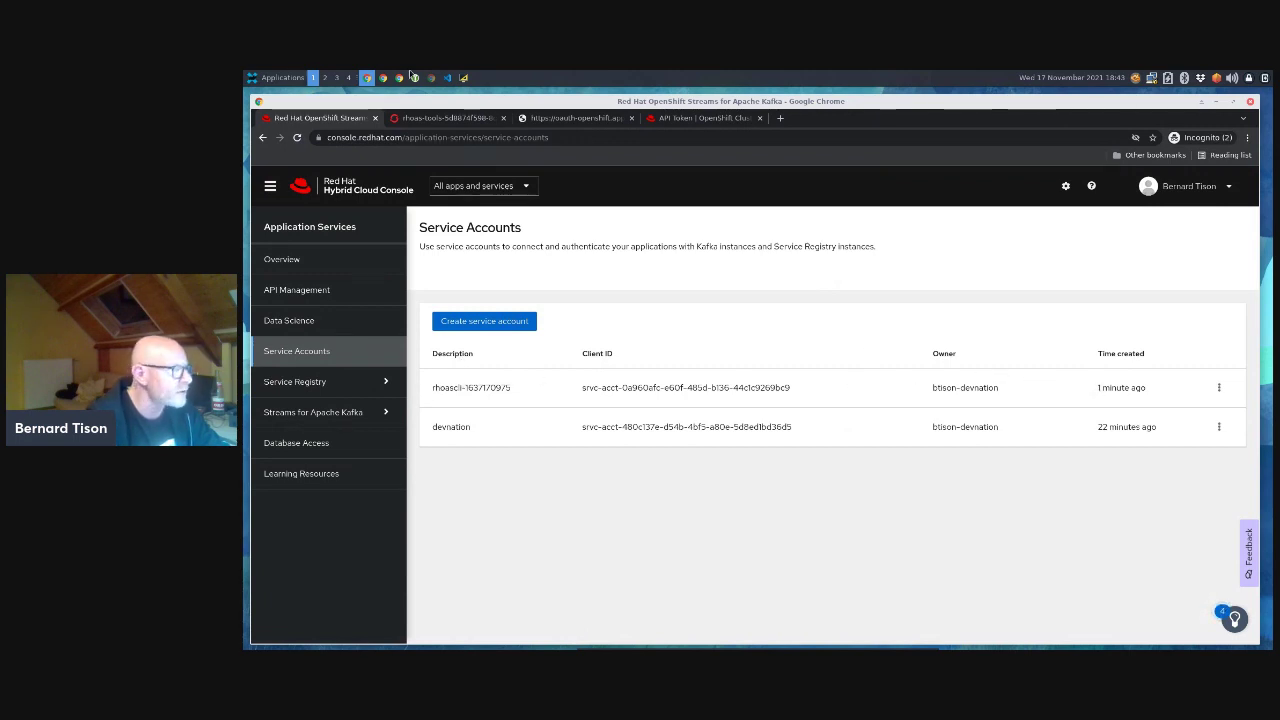
- Return to the rhoas-tools pod terminal and run oc get kafkaconnection to verify the connection
left_click(445, 118)
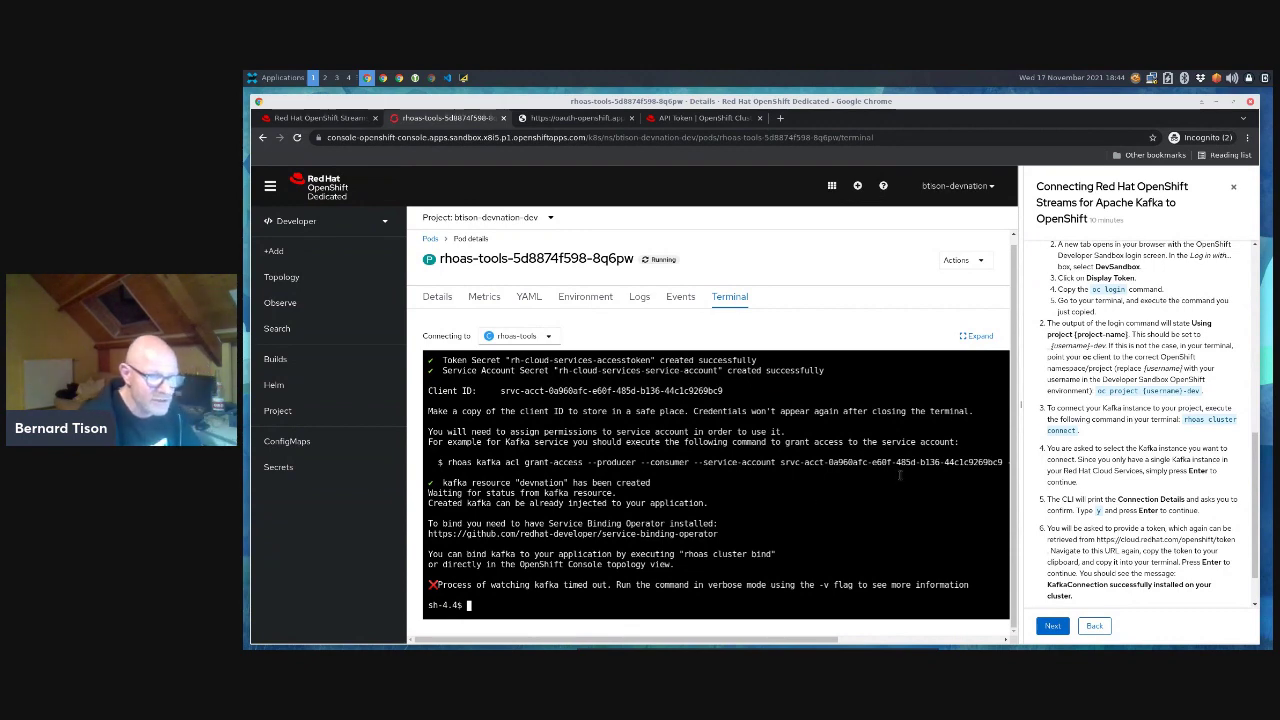
scroll(1166, 489, "down", 1)
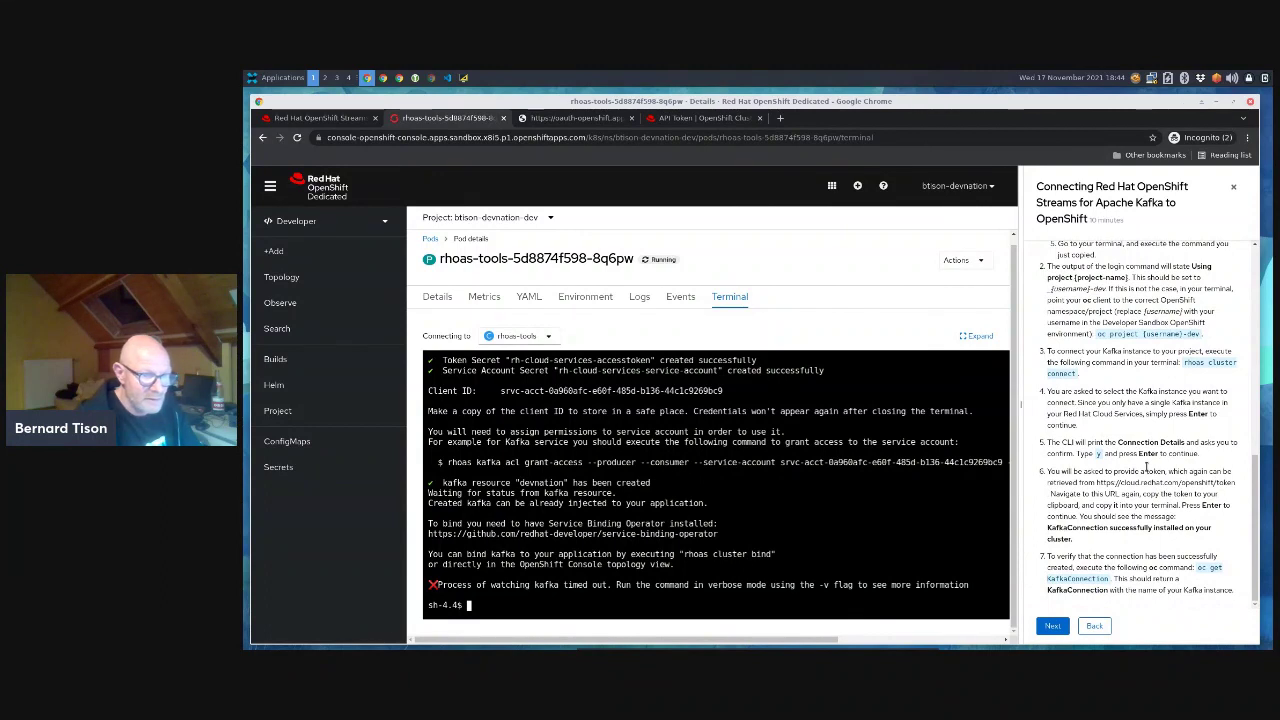
type("oc get ")
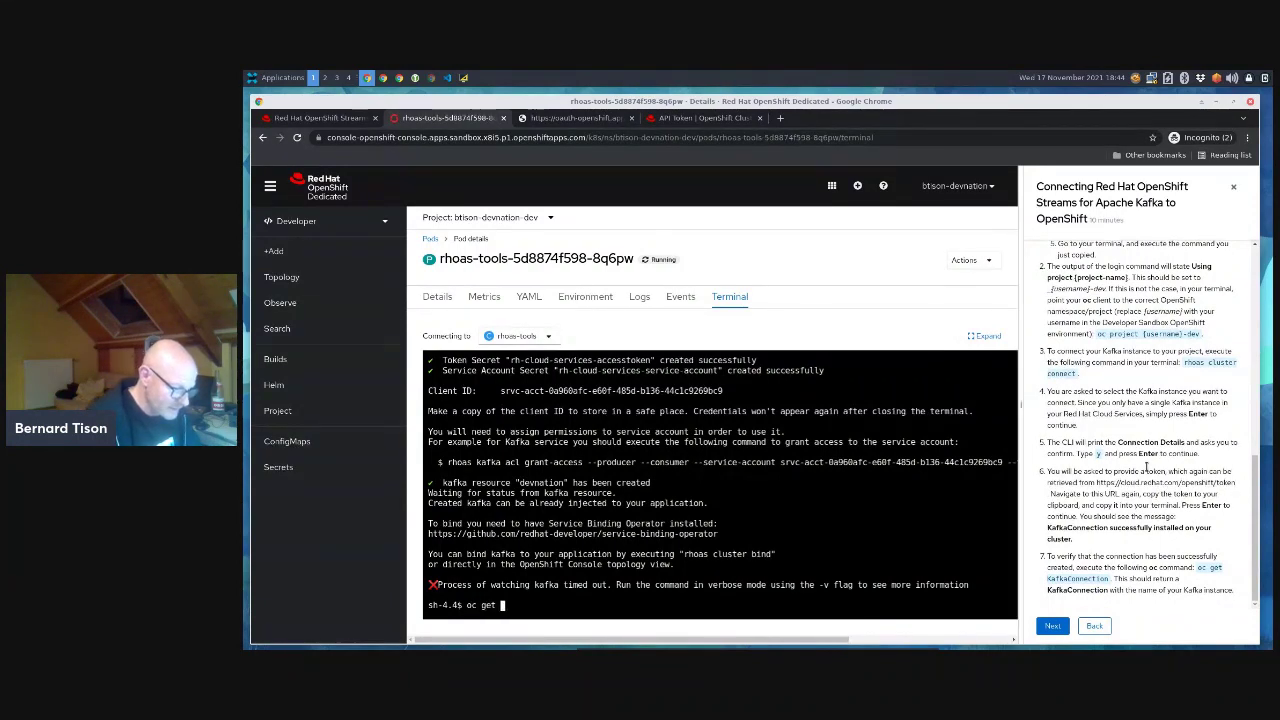
type("kafkac")
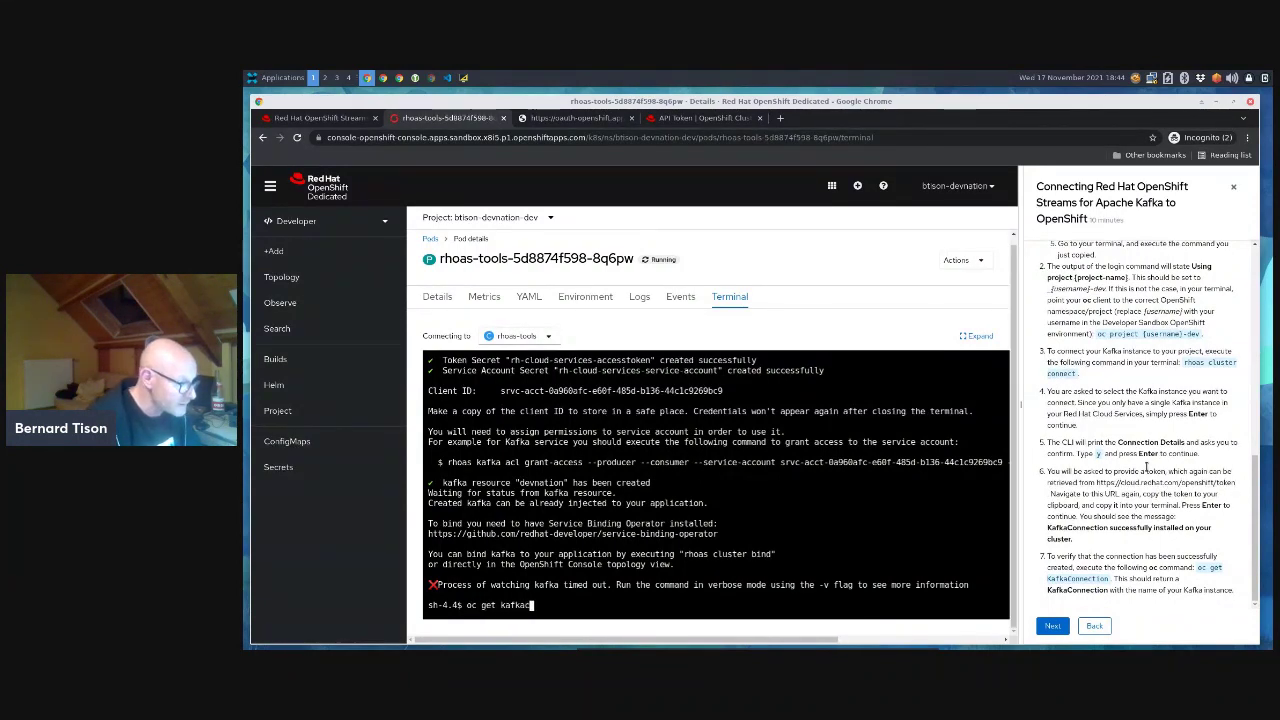
type("onnection")
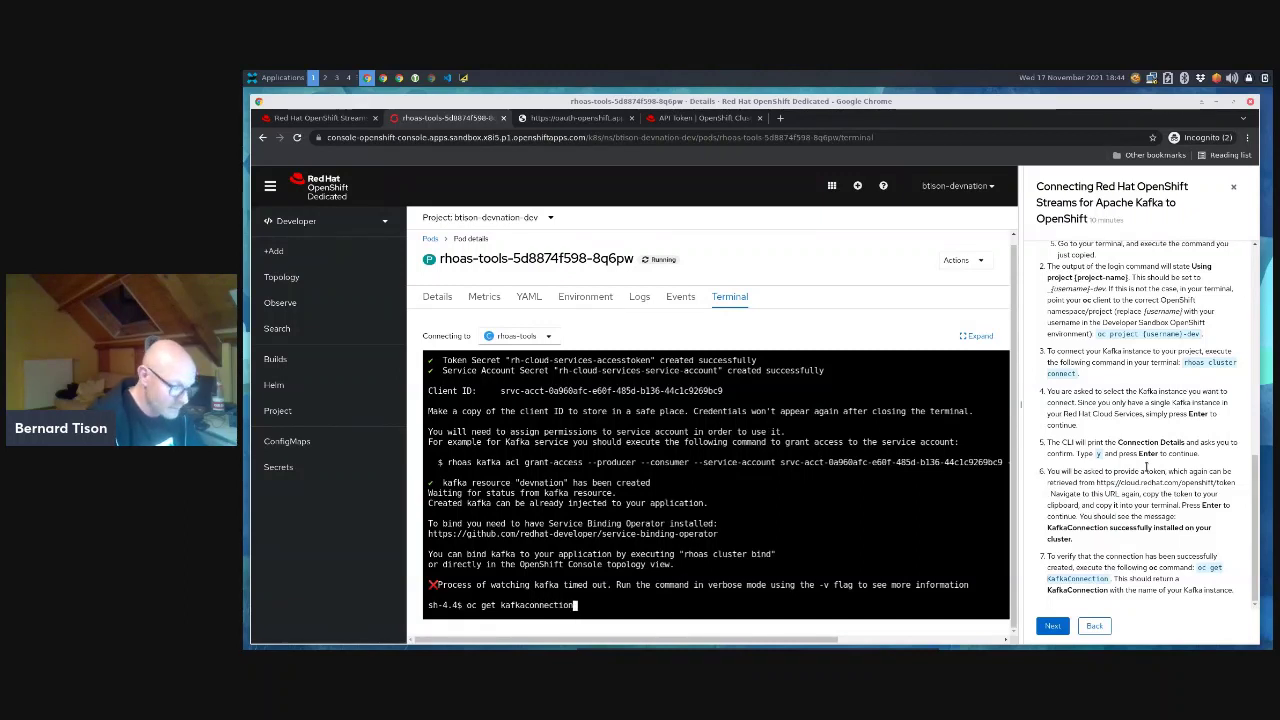
type(" -")
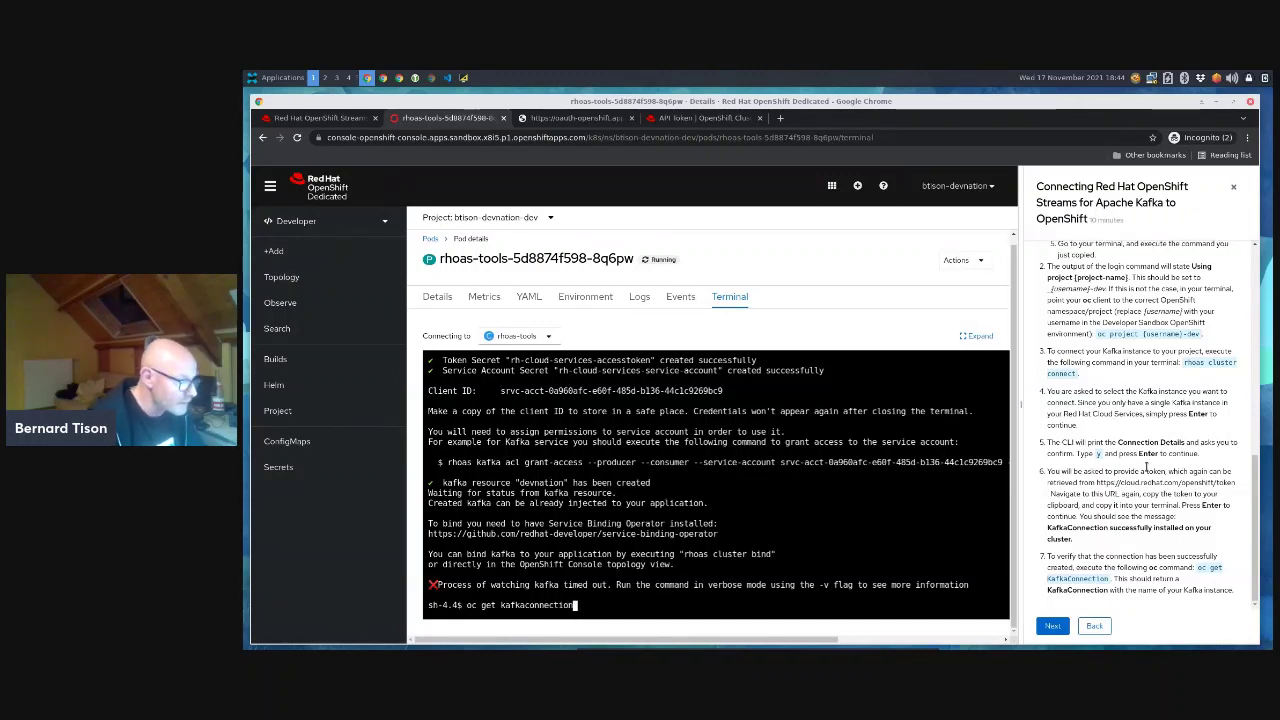
key("Return")
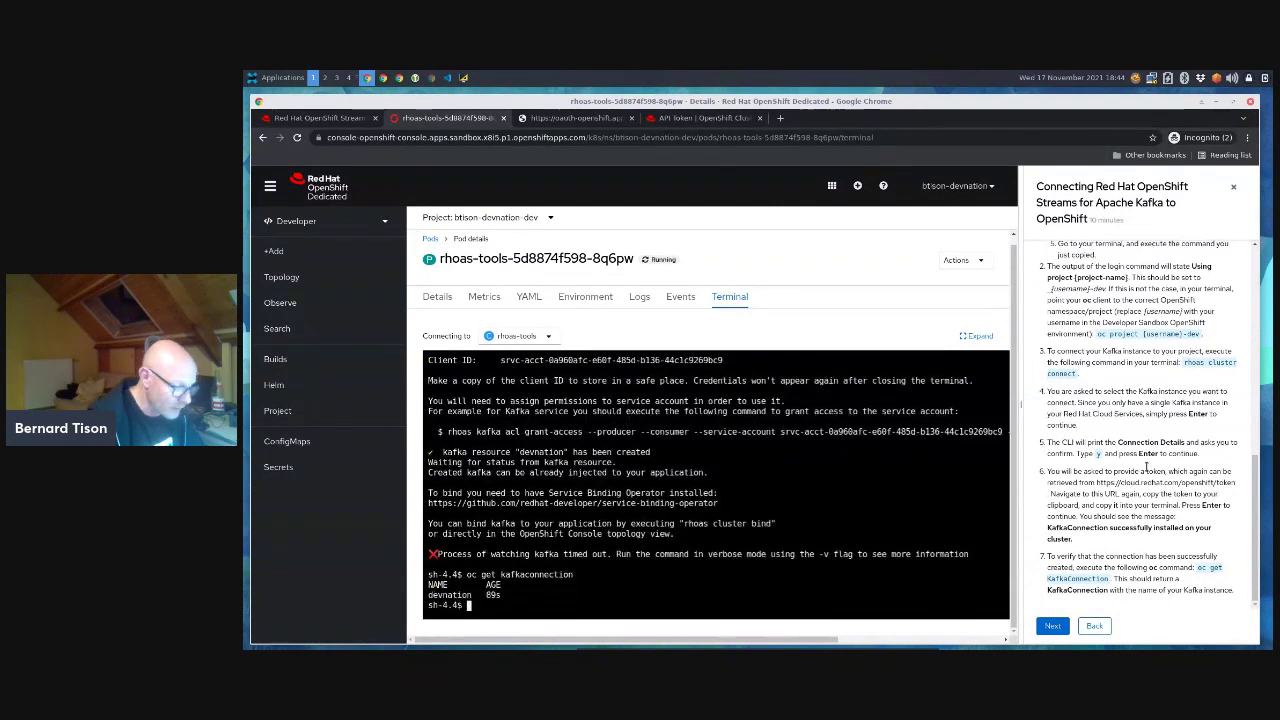
- Run oc get kafkaconnection devnation -o yaml in the pod terminal and review the resource definition
key("Up")
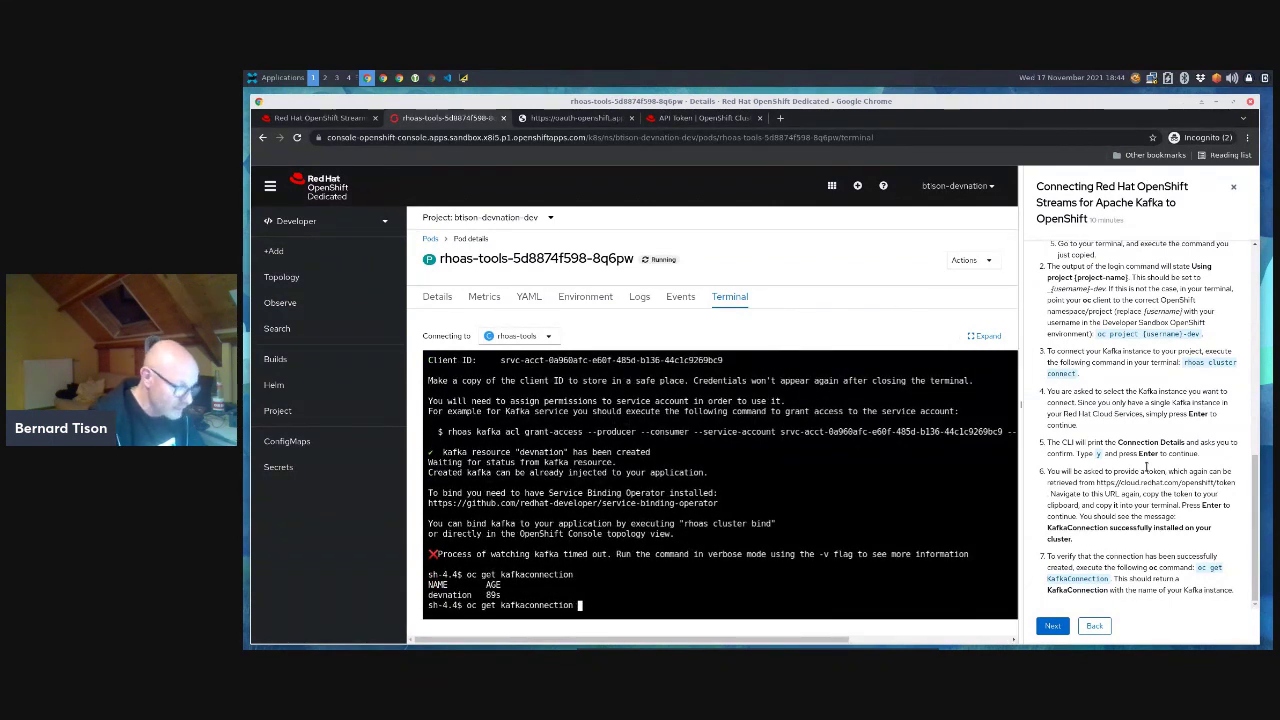
type("de")
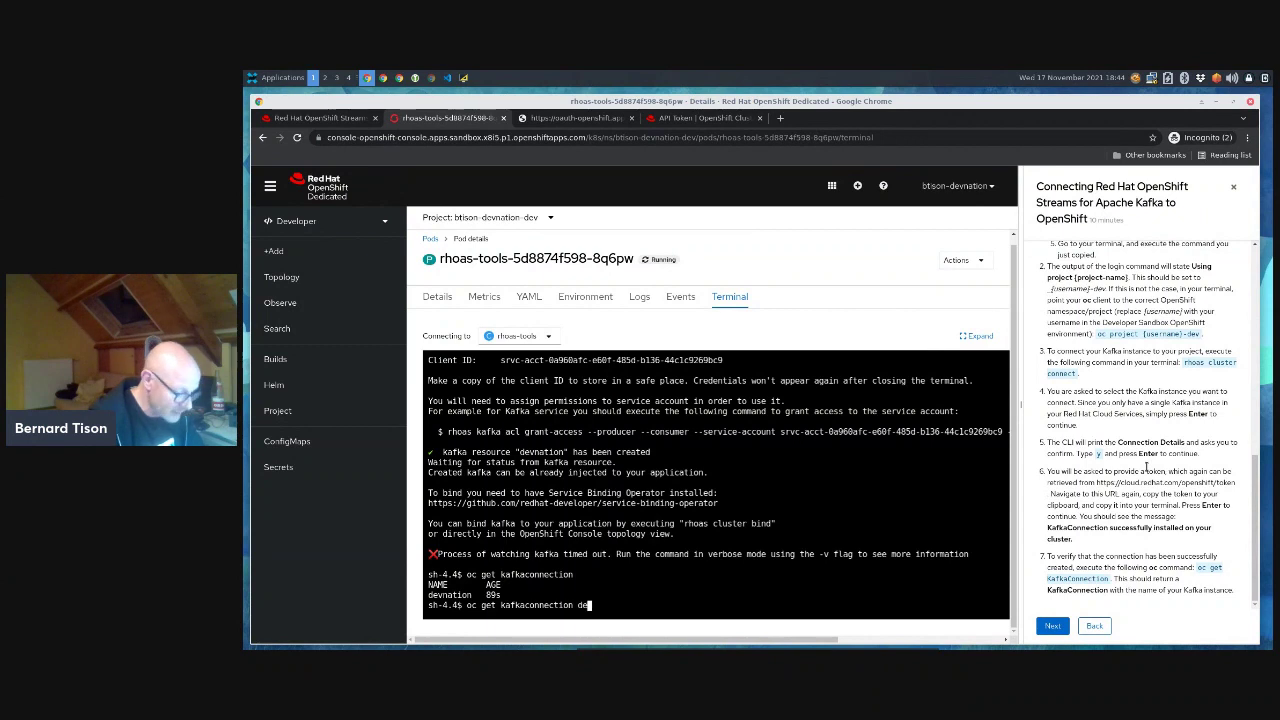
type("vnati")
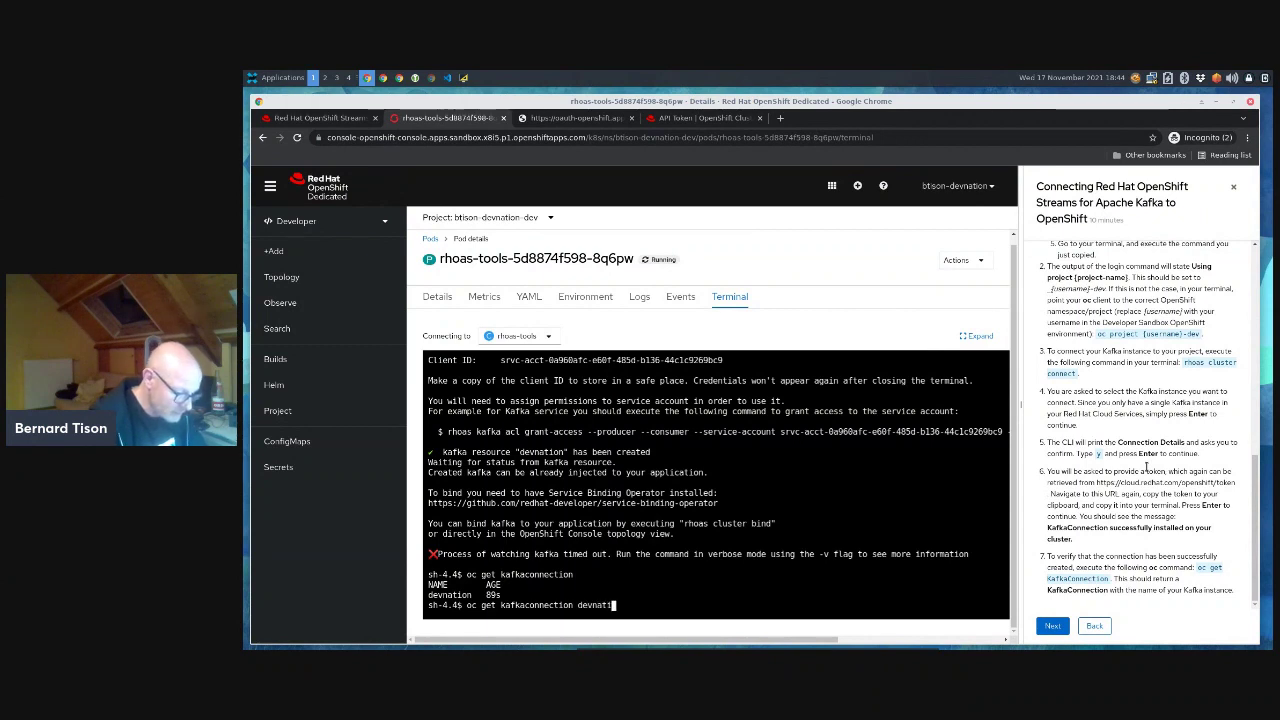
type("on -o yaml")
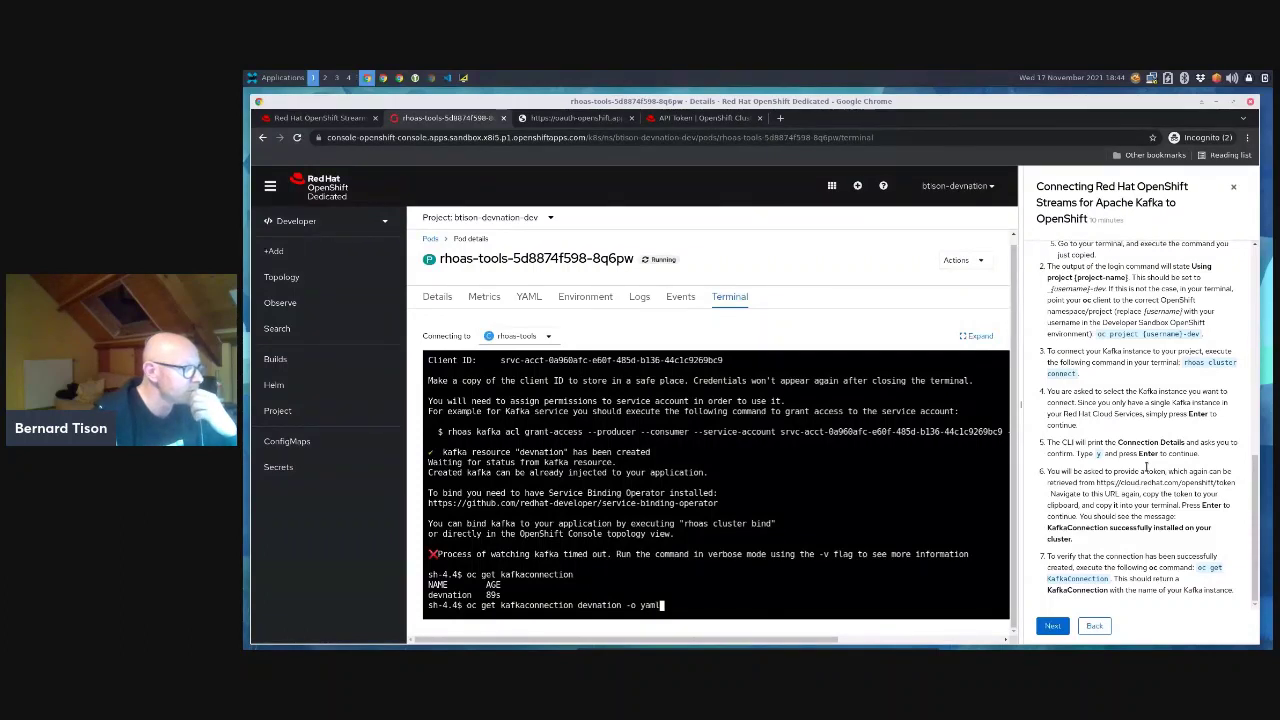
key("Return")
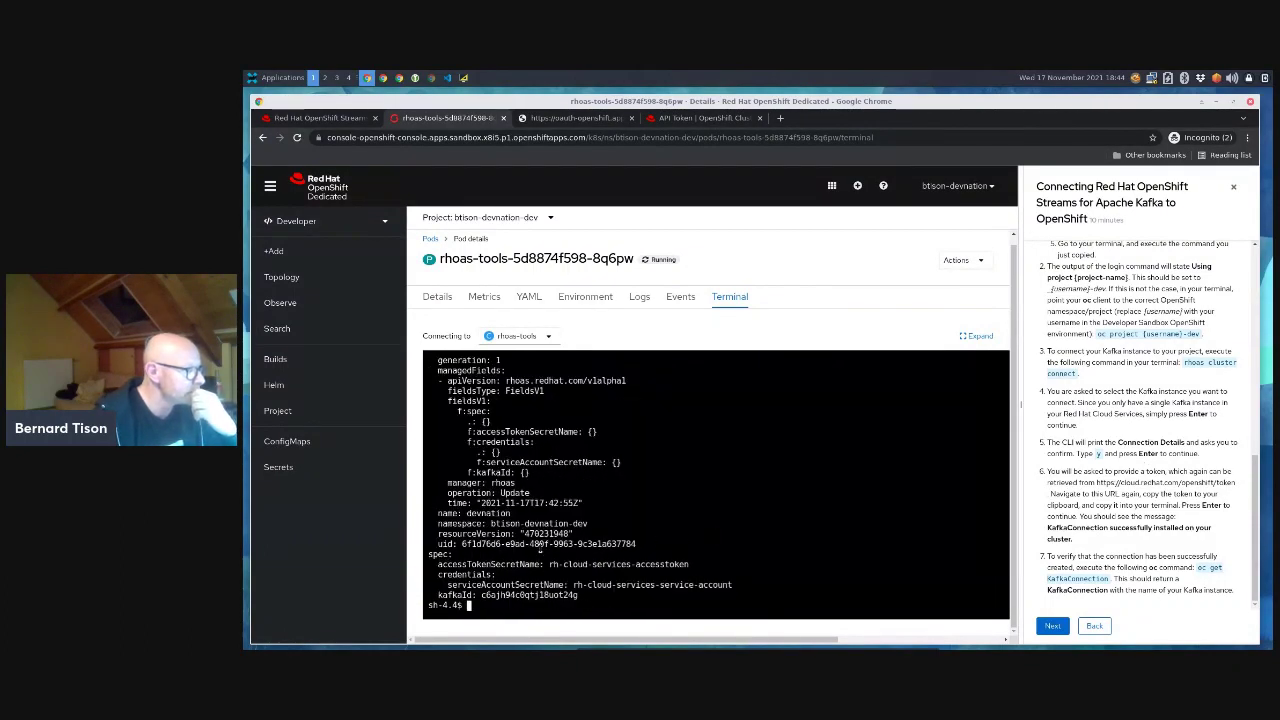
scroll(540, 548, "up", 3)
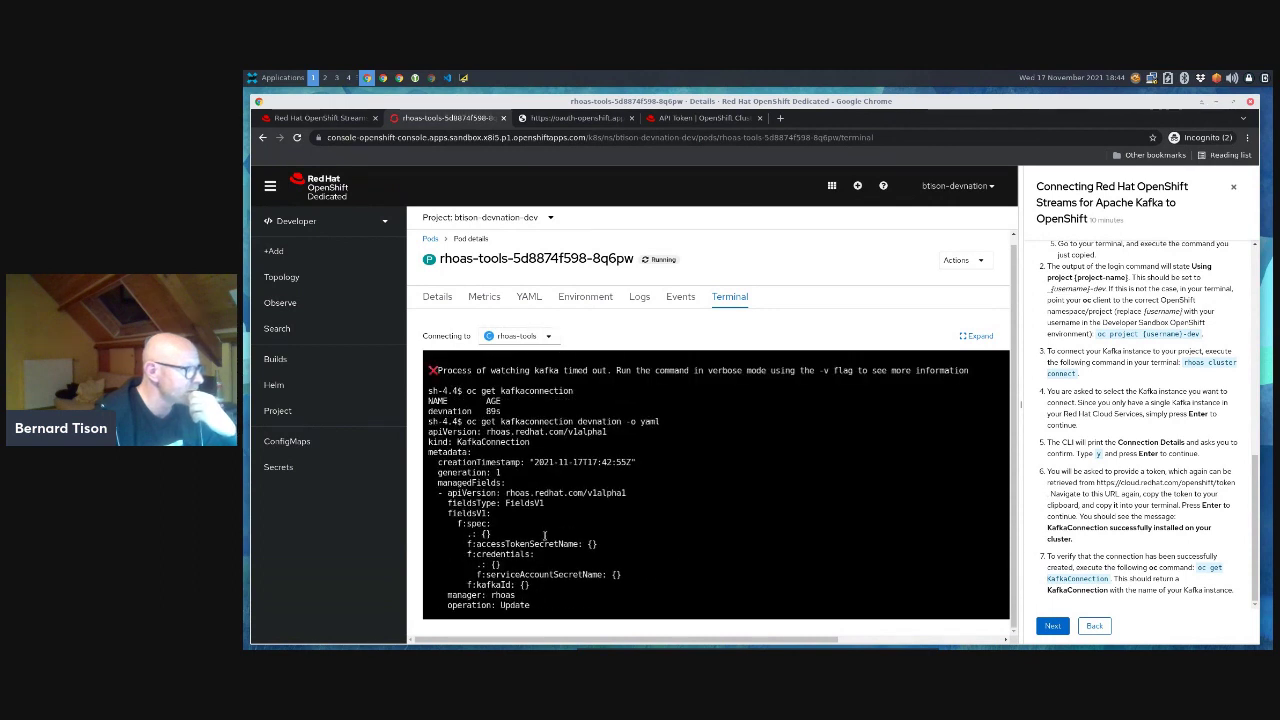
scroll(553, 515, "down", 3)
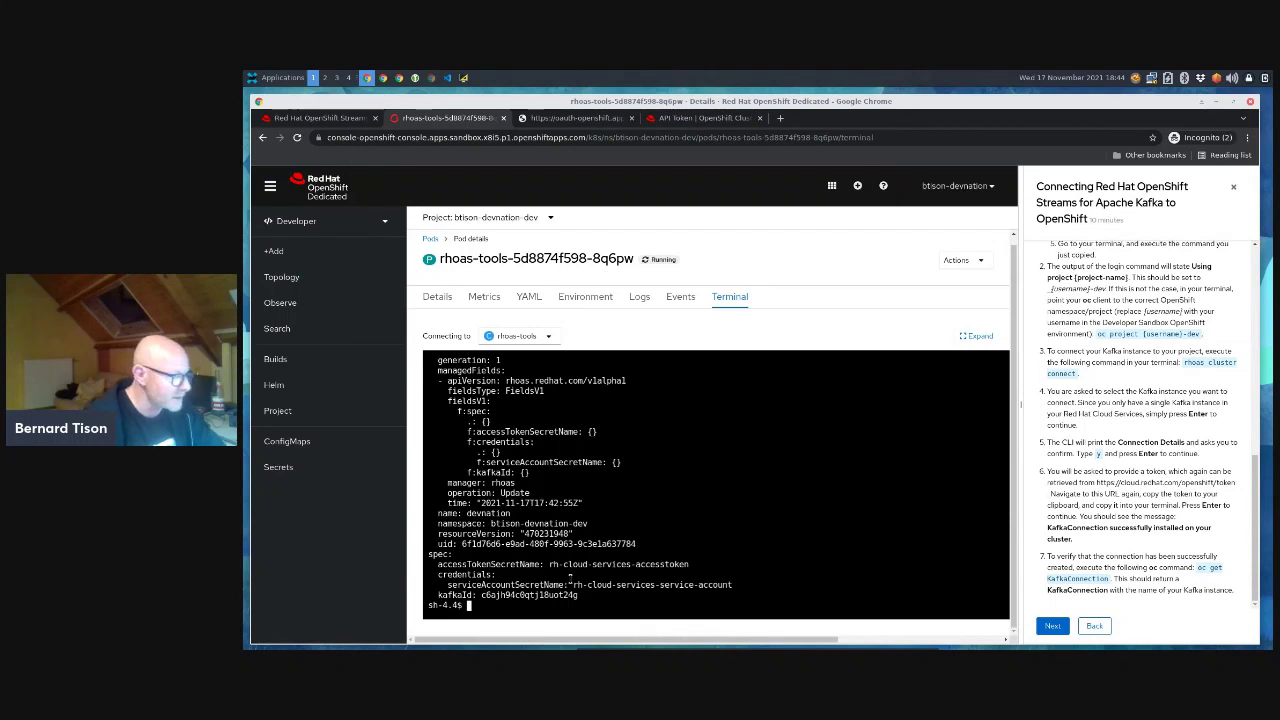
key("Return")
key("Return")
key("Return")
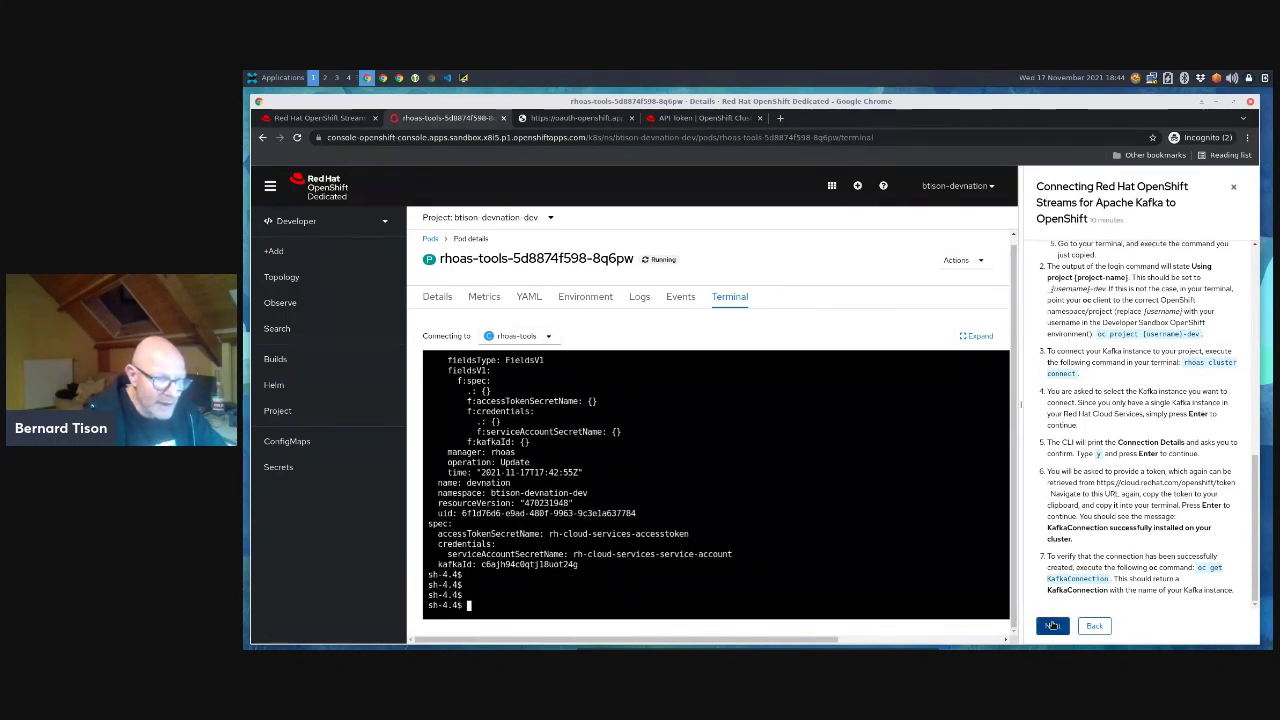
- Answer Yes to the quick start's check on the KafkaConnection being listed and advance to its following task
scroll(1115, 489, "down", 1)
scroll(1115, 489, "down", 1)
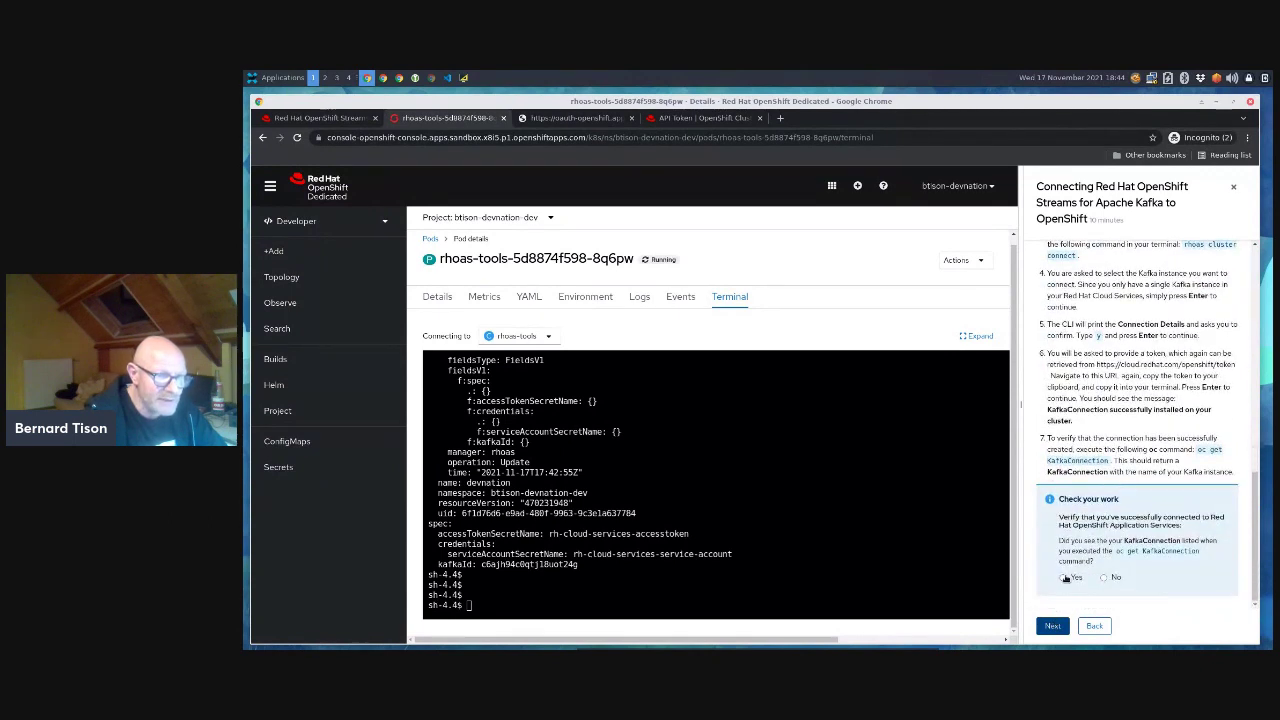
left_click(1064, 578)
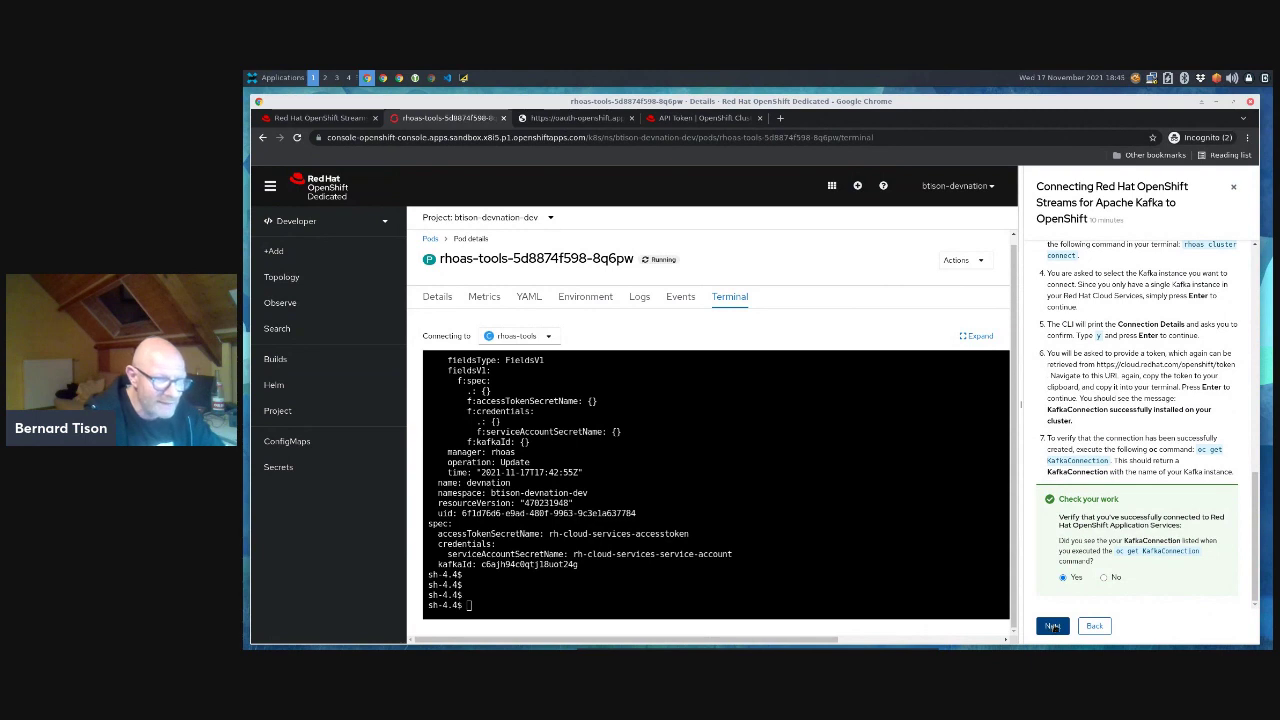
left_click(1053, 626)
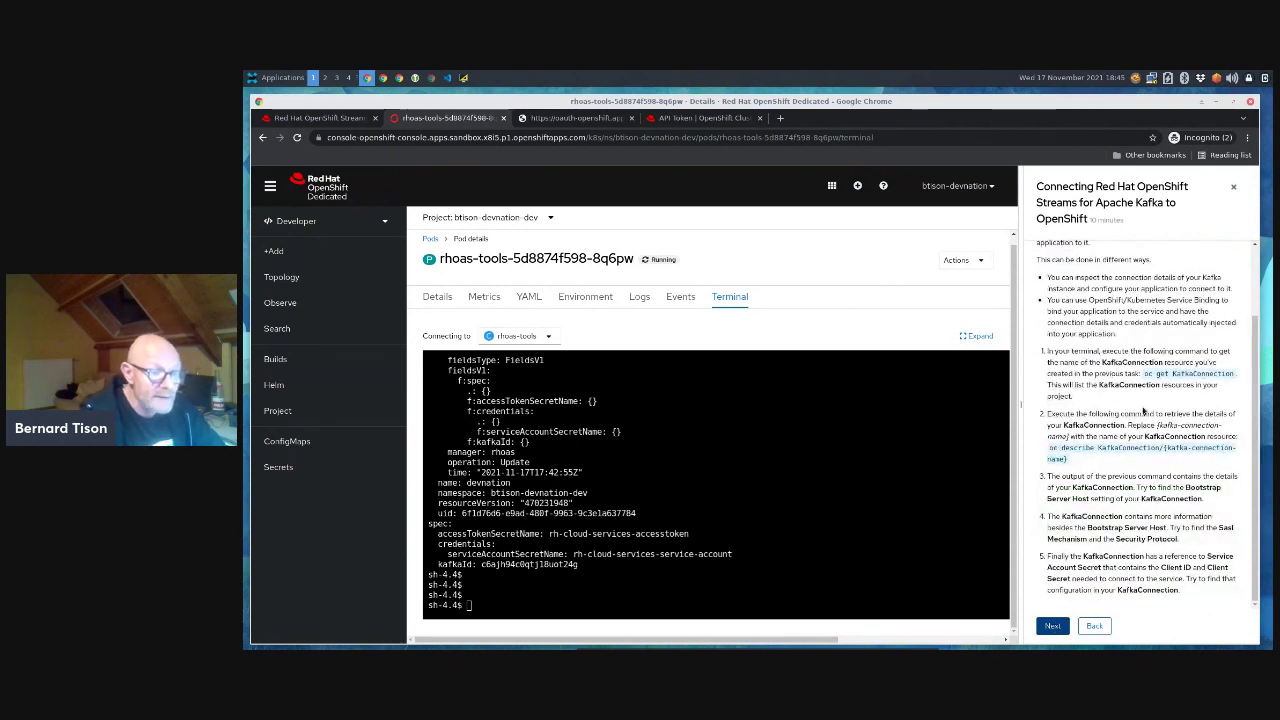
- Read the quick start's oc describe instruction and rework the previous oc get kafkaconnection devnation command for it, removing the -o yaml option
scroll(1140, 411, "up", 2)
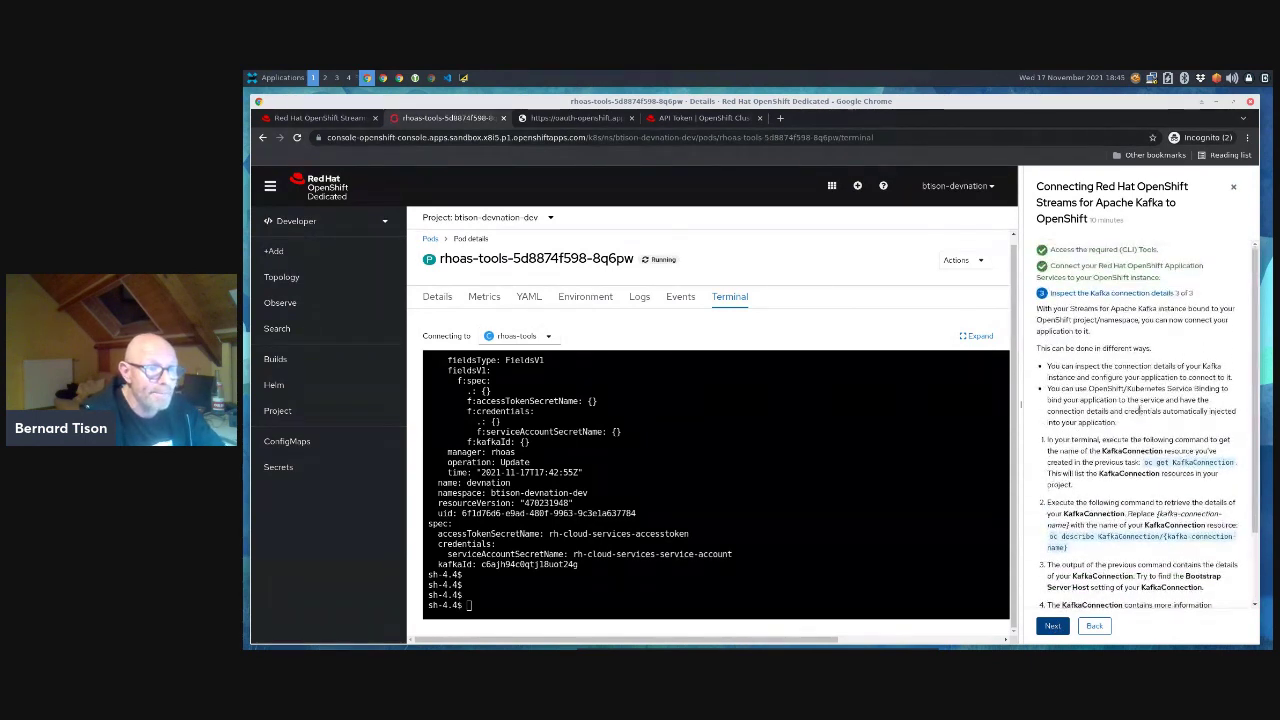
scroll(1147, 410, "down", 3)
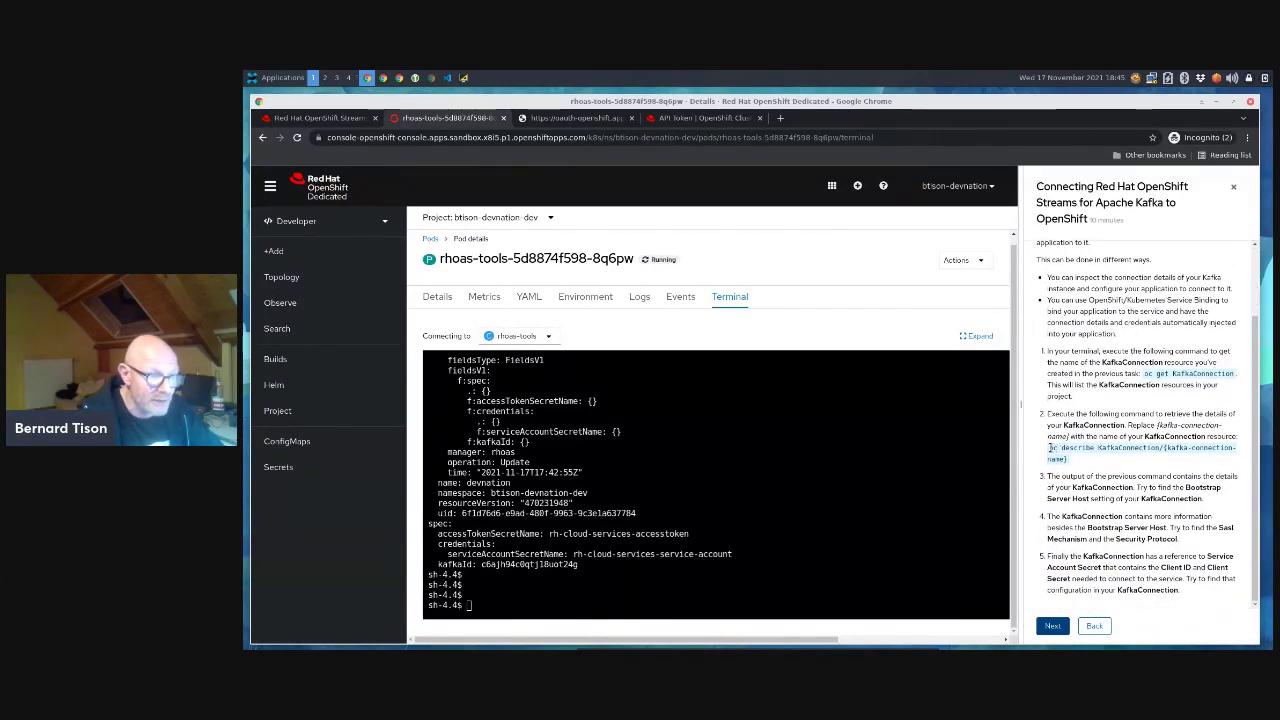
left_click(480, 608)
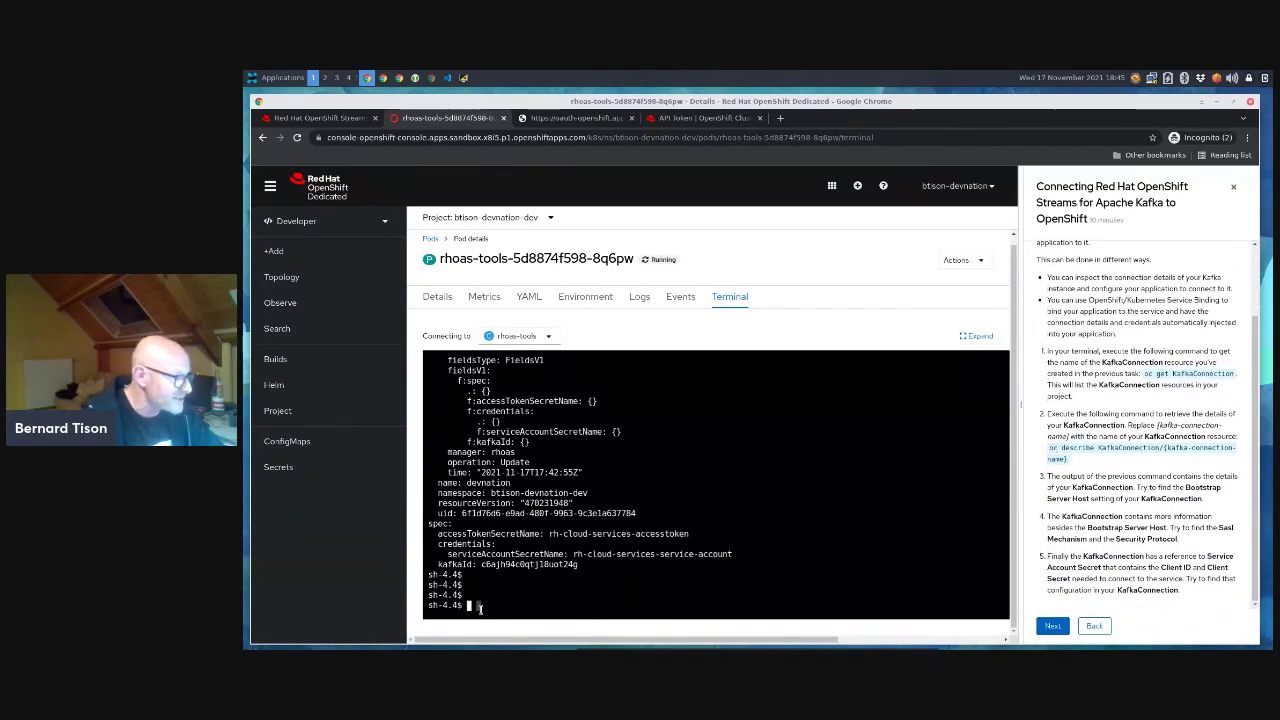
type("oc desc")
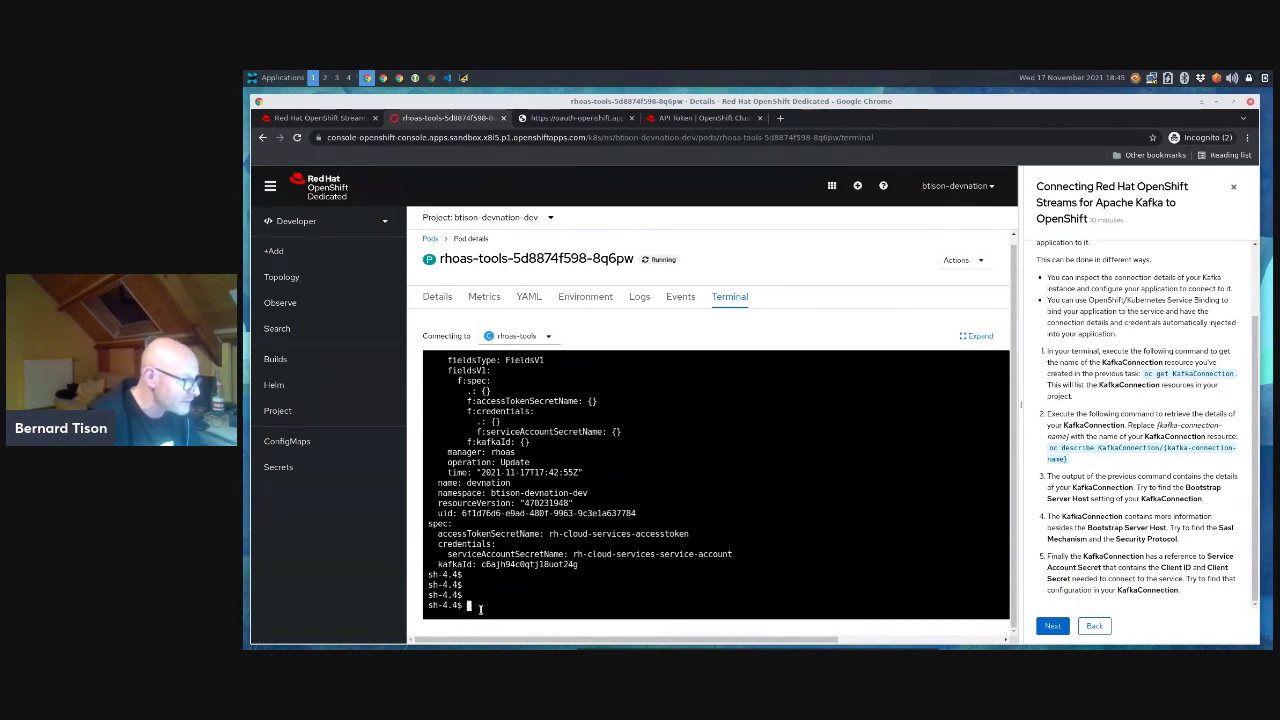
key("Up")
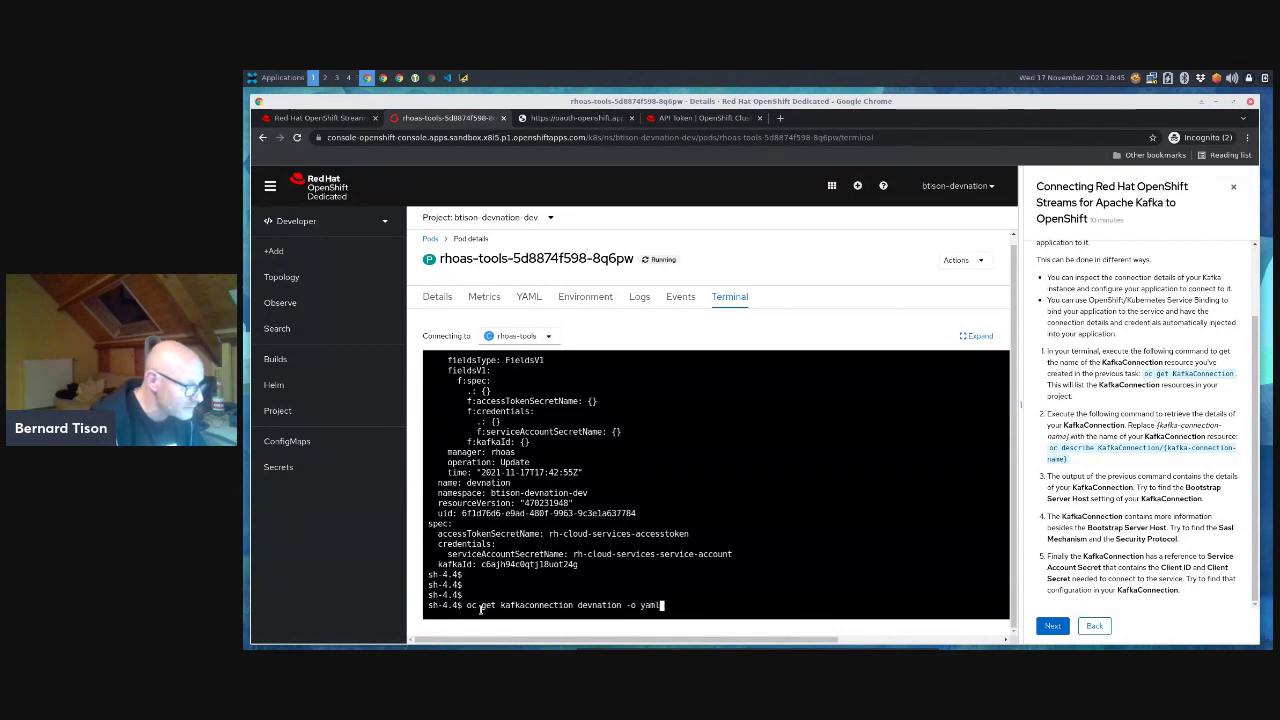
key("BackSpace")
key("BackSpace")
key("BackSpace")
key("BackSpace")
key("BackSpace")
key("BackSpace")
key("BackSpace")
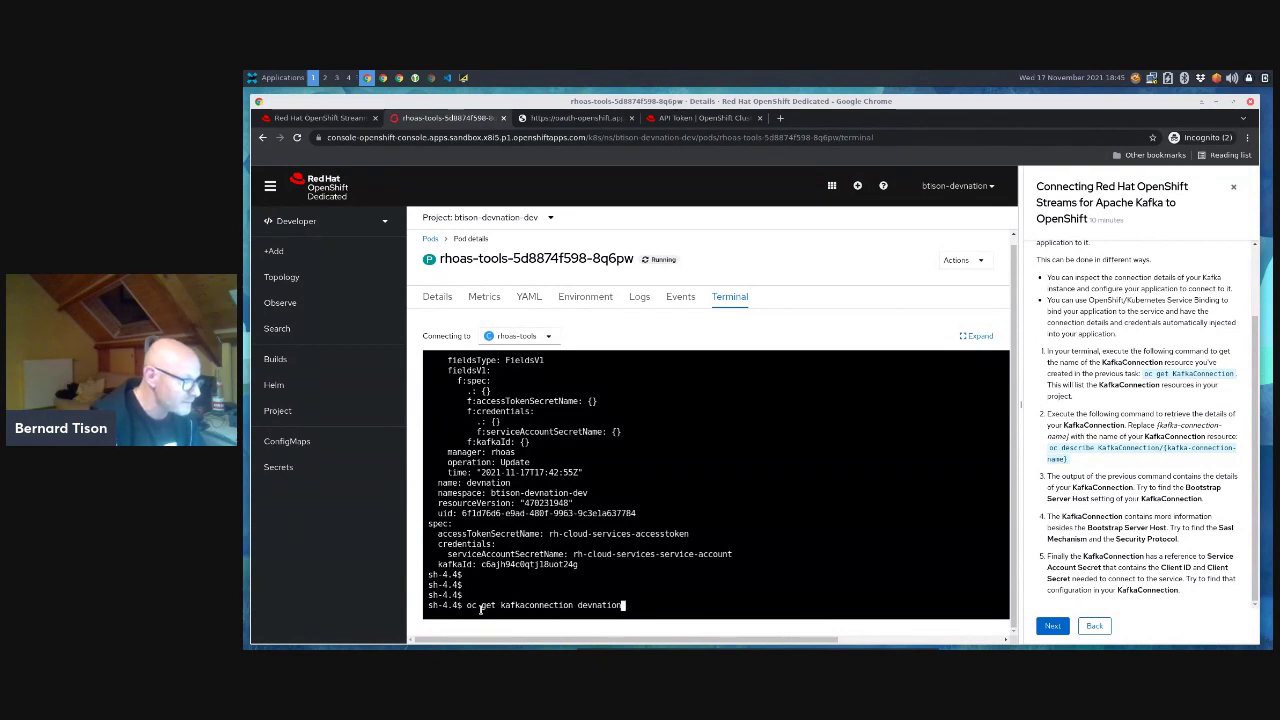